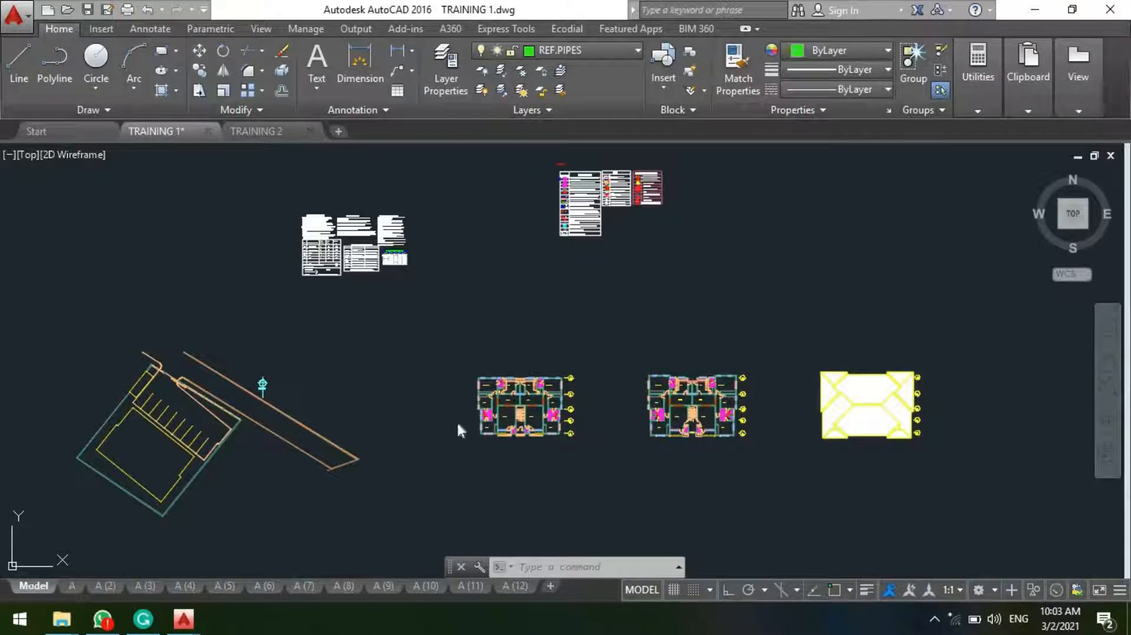
Step: Examine the leftmost floor plan in the TRAINING 1 drawing and the two toilets between its bedrooms
scroll(458, 424, "up", 6)
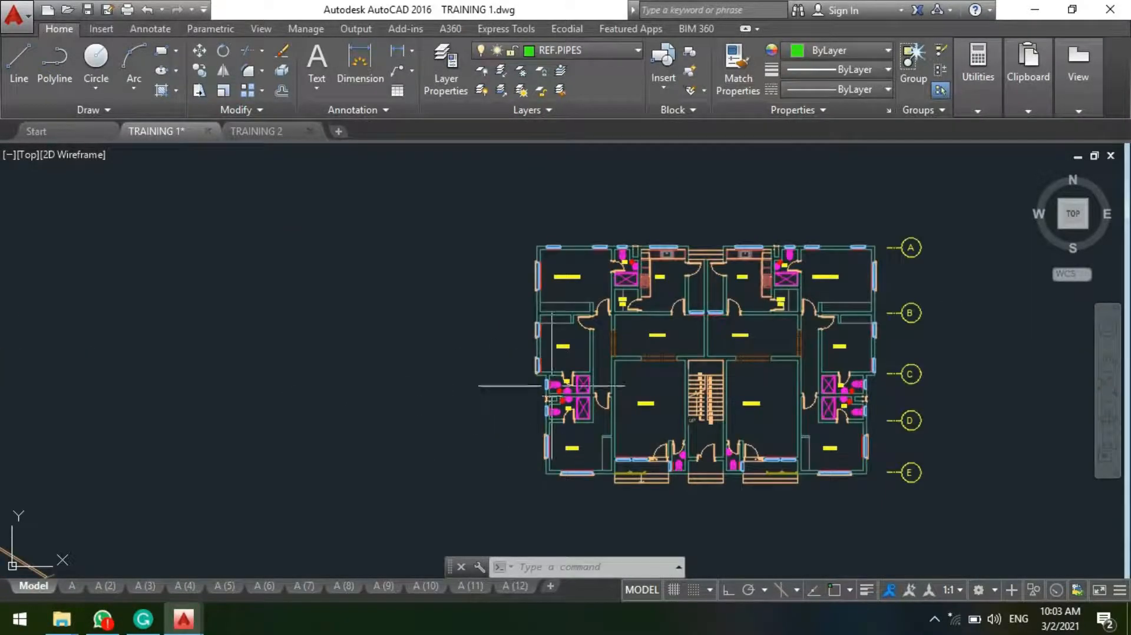
scroll(552, 386, "down", 2)
middle_click_drag(552, 386, 511, 386)
scroll(512, 384, "up", 6)
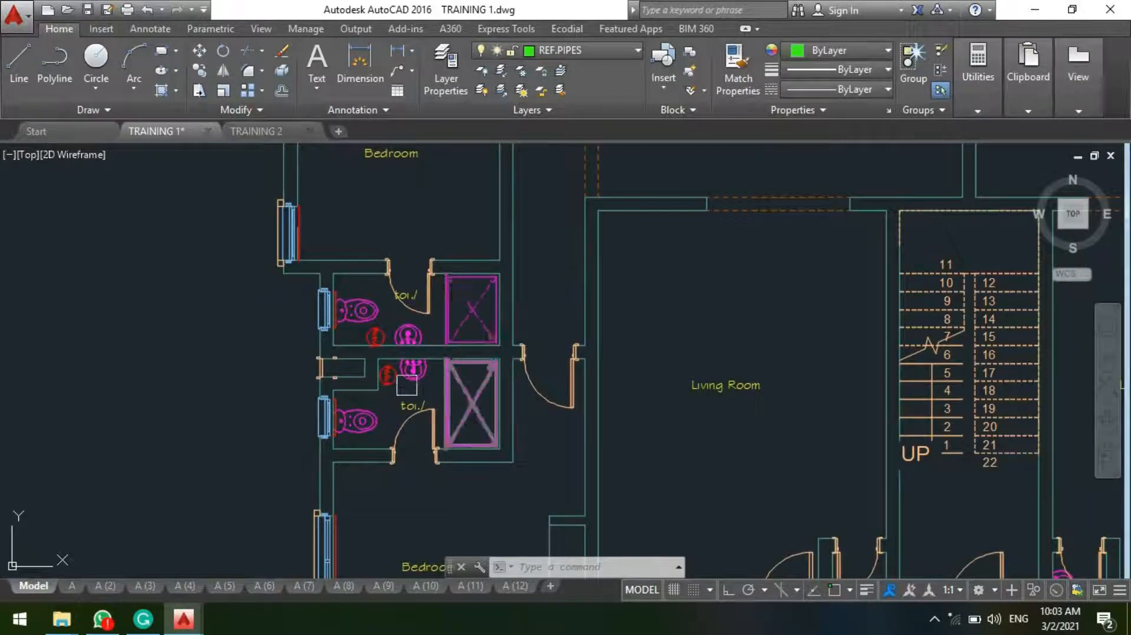
scroll(436, 380, "down", 5)
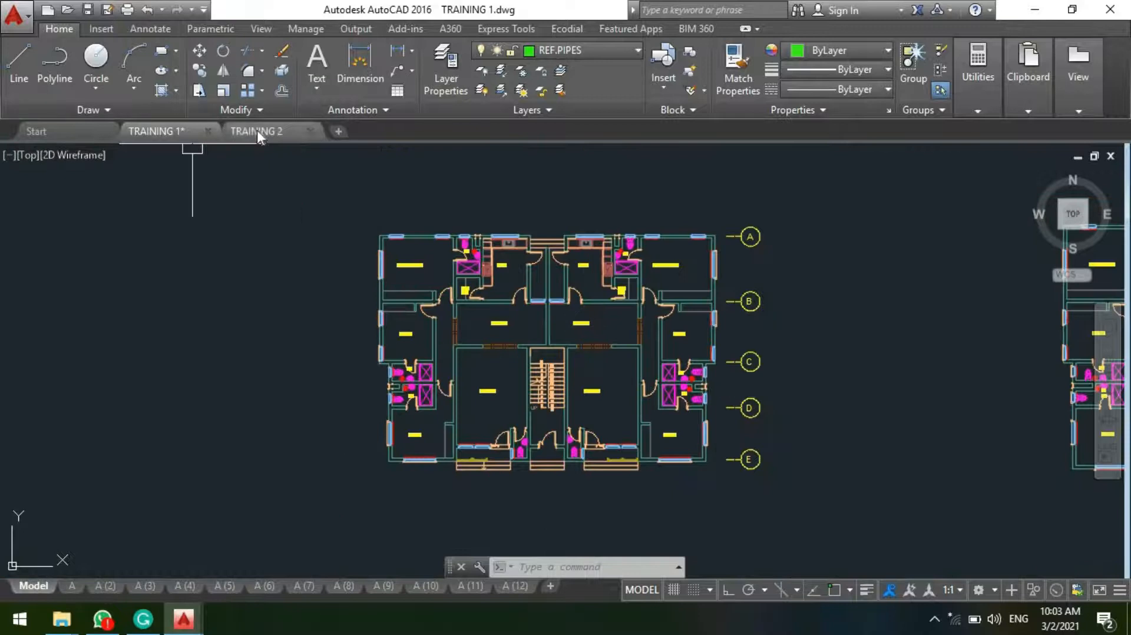
Step: Switch to the TRAINING 2 drawing and examine the small bathroom beside the left unit's bedroom on the ground floor plan
left_click(257, 131)
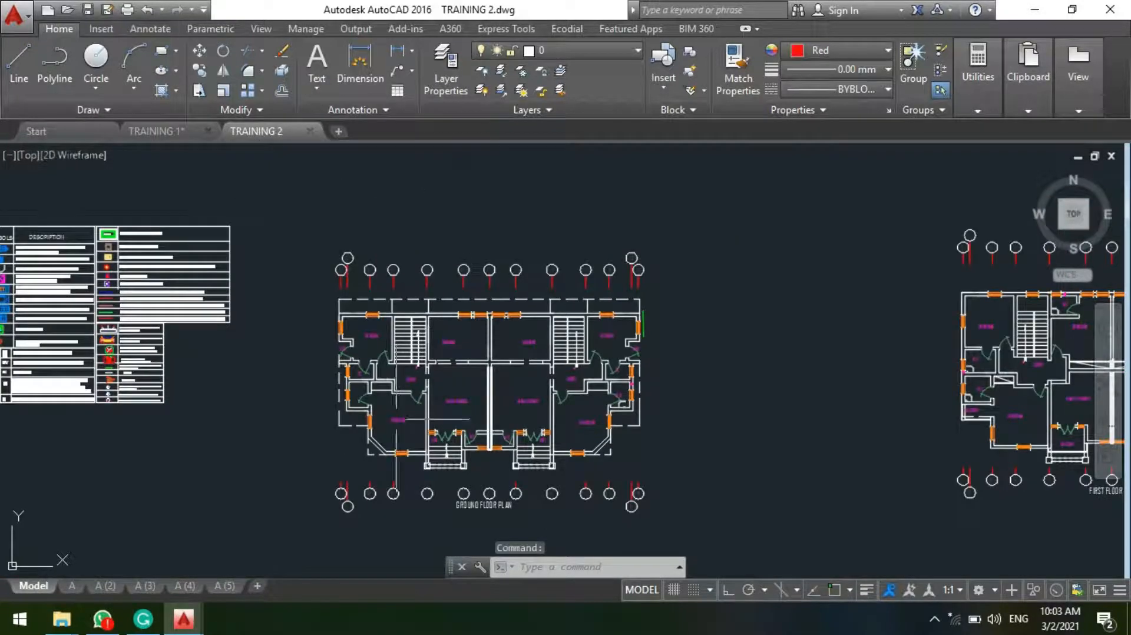
middle_click_drag(375, 417, 444, 338)
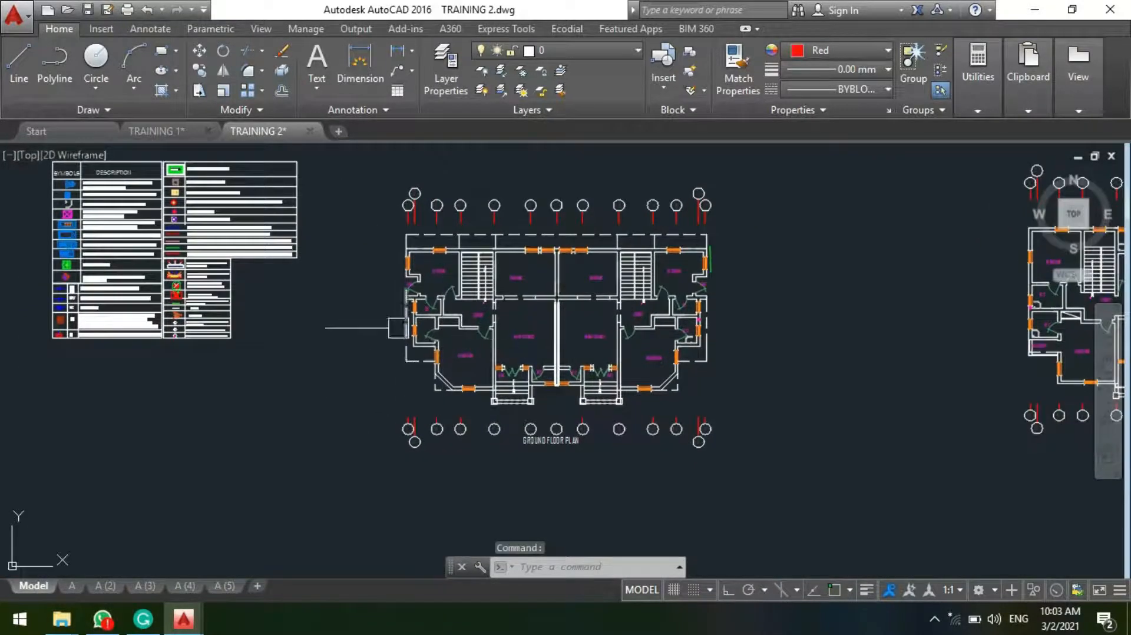
scroll(391, 404, "up", 3)
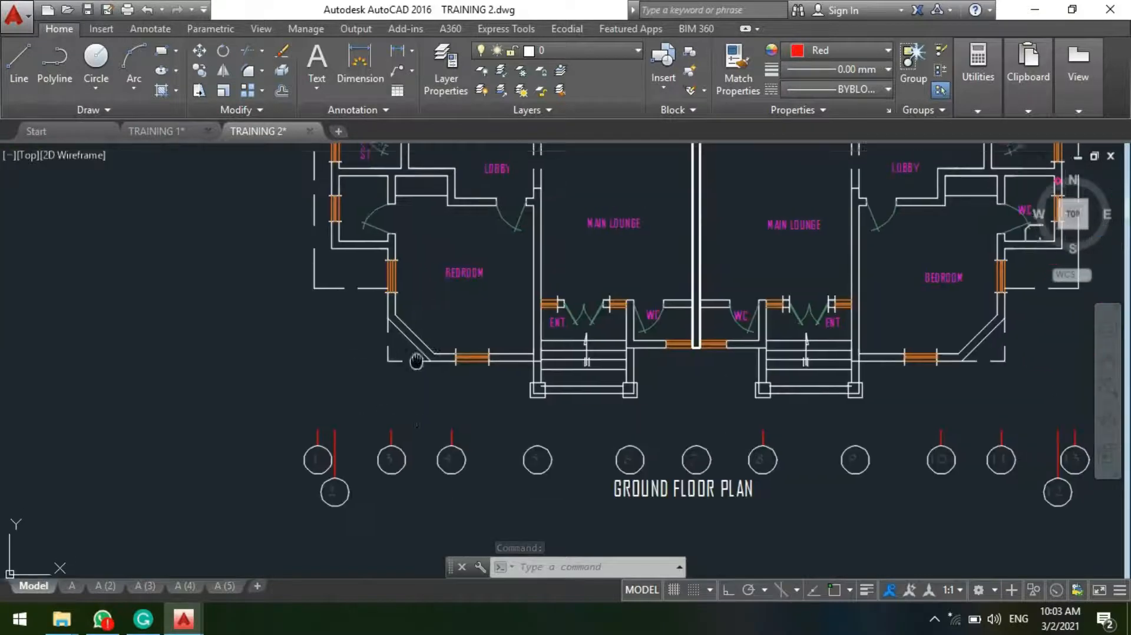
scroll(419, 492, "up", 2)
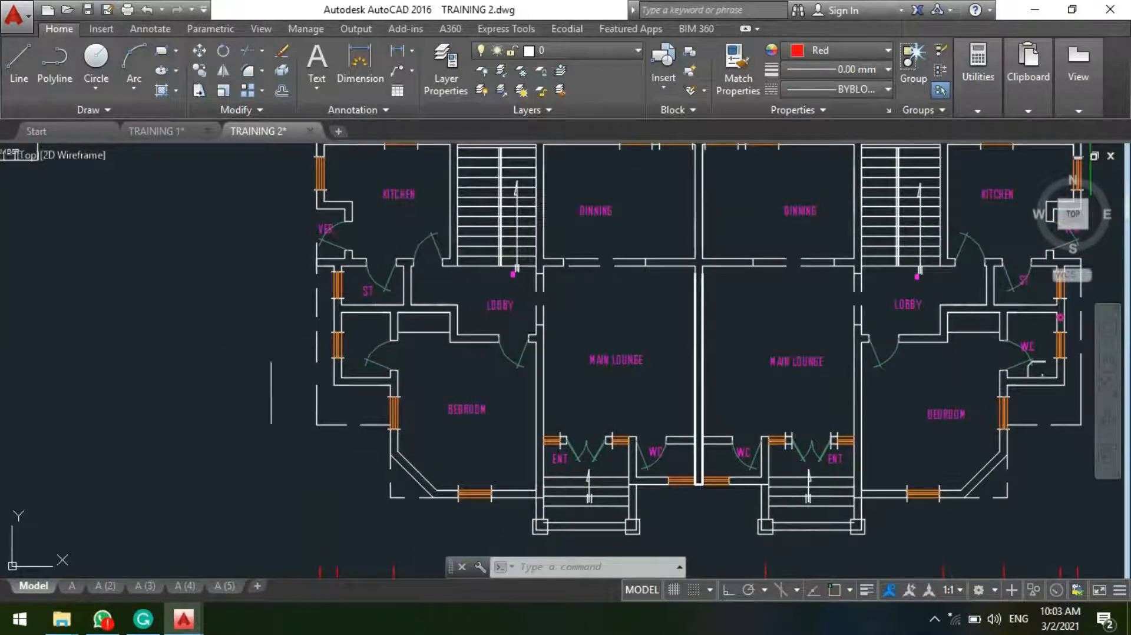
scroll(350, 349, "up", 4)
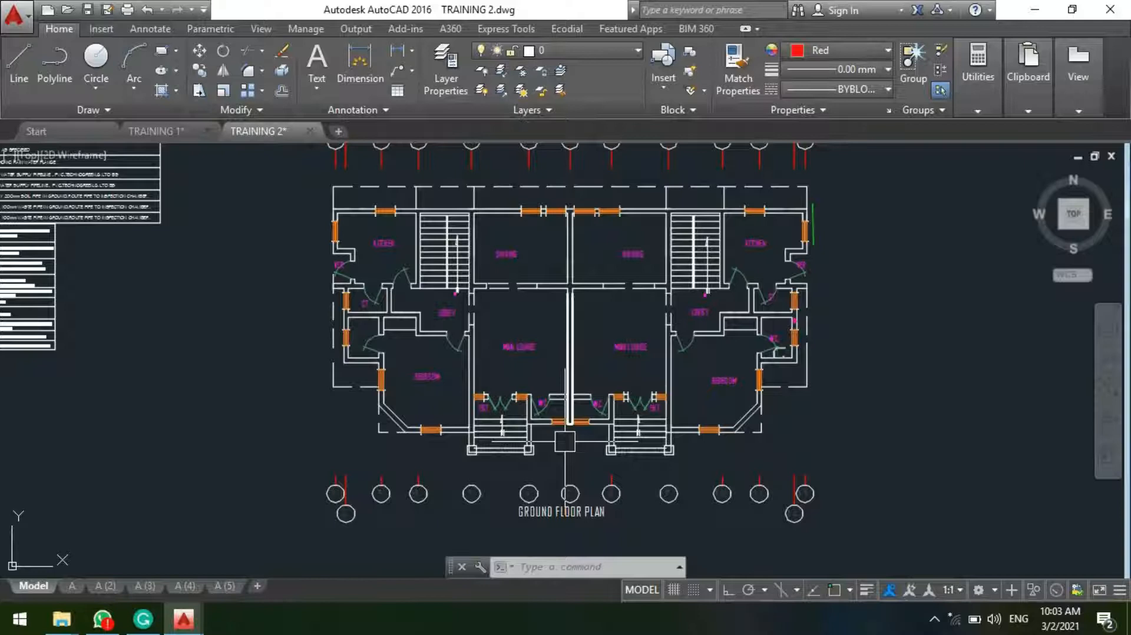
scroll(391, 370, "up", 6)
middle_click_drag(316, 332, 338, 484)
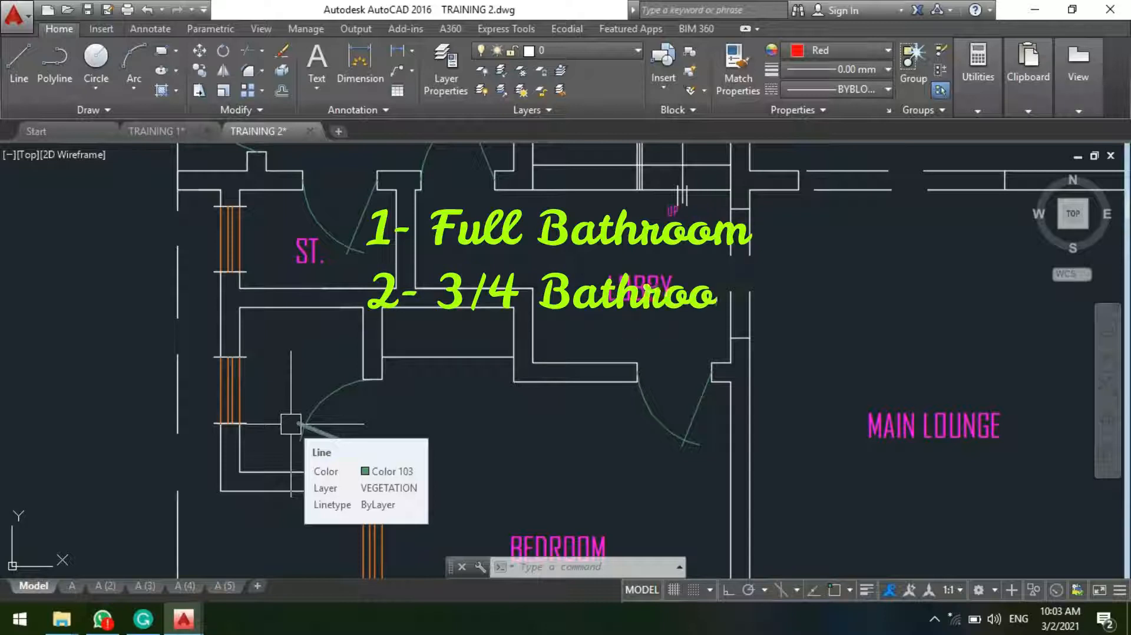
middle_click_drag(290, 424, 541, 390)
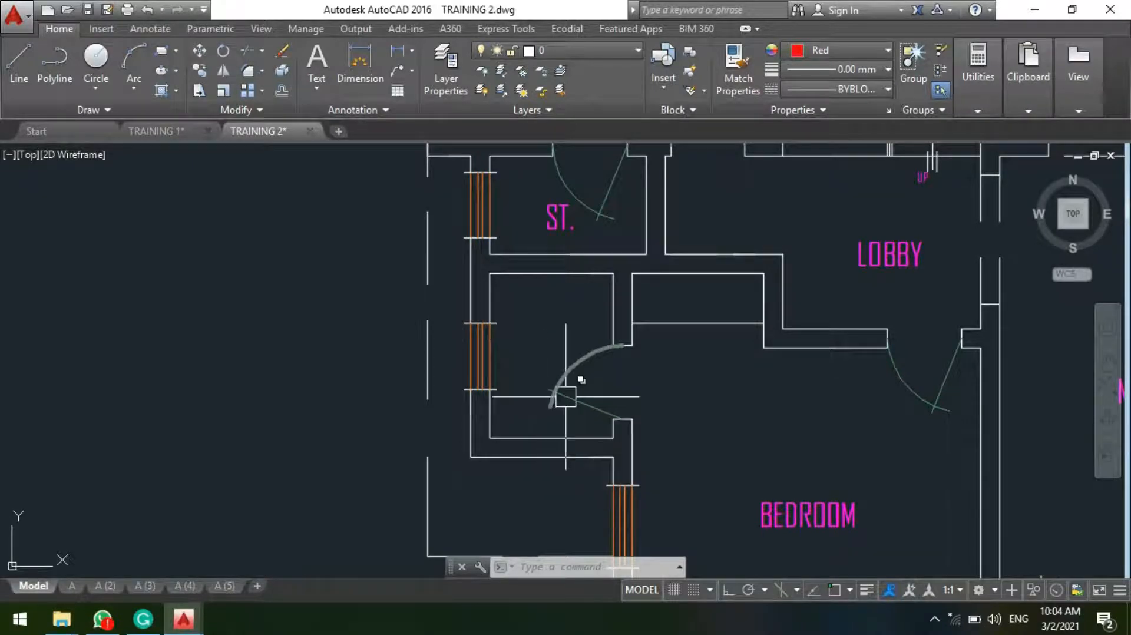
Step: Add a horizontal linear dimension across the inside width of the bathroom, placing it in the upper part of the room
scroll(533, 341, "up", 3)
middle_click_drag(385, 208, 302, 248)
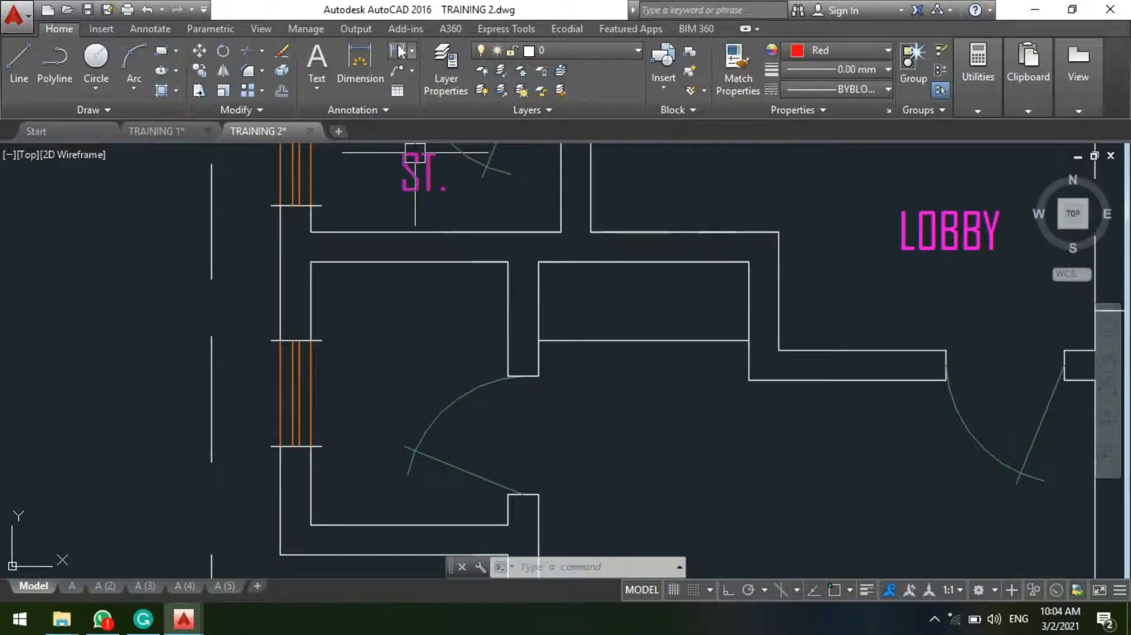
left_click(399, 52)
scroll(365, 306, "down", 4)
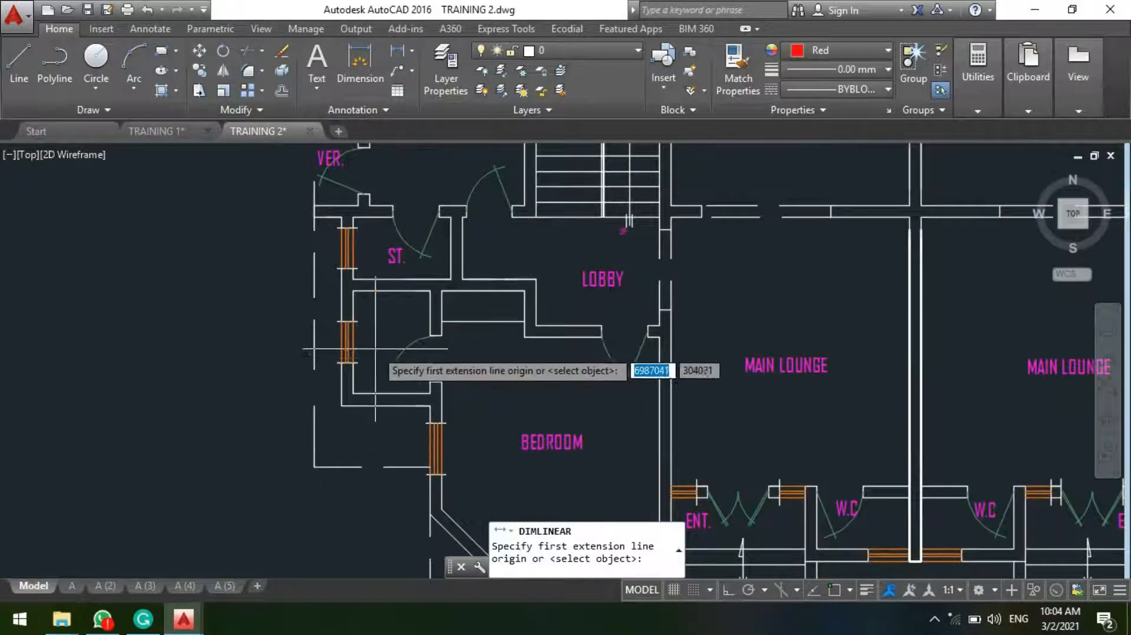
scroll(375, 348, "up", 4)
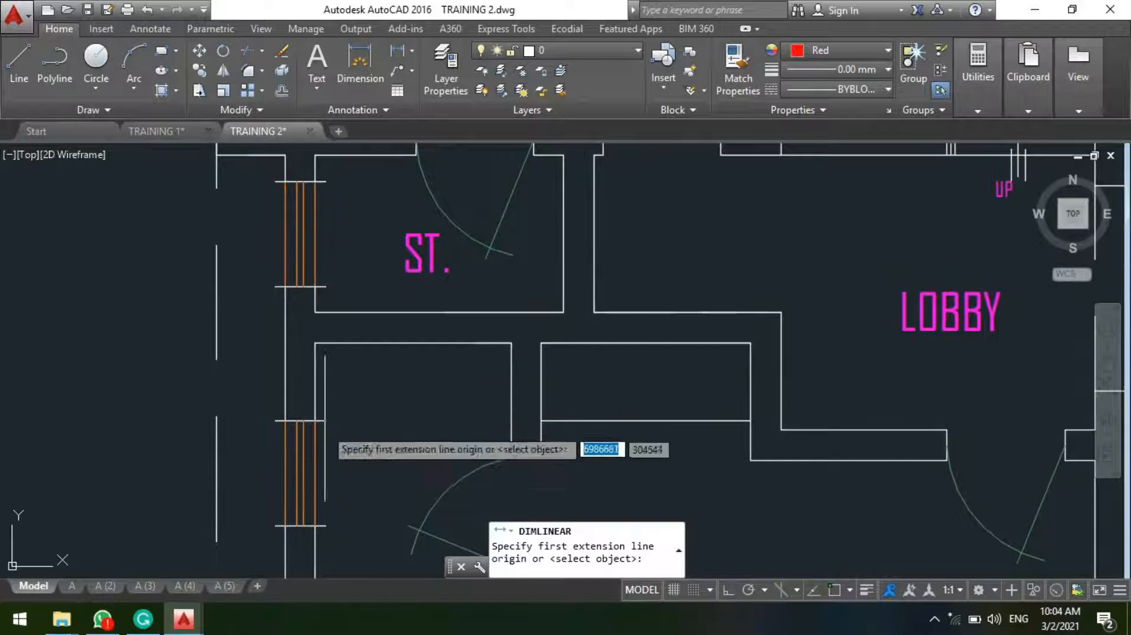
key("F3")
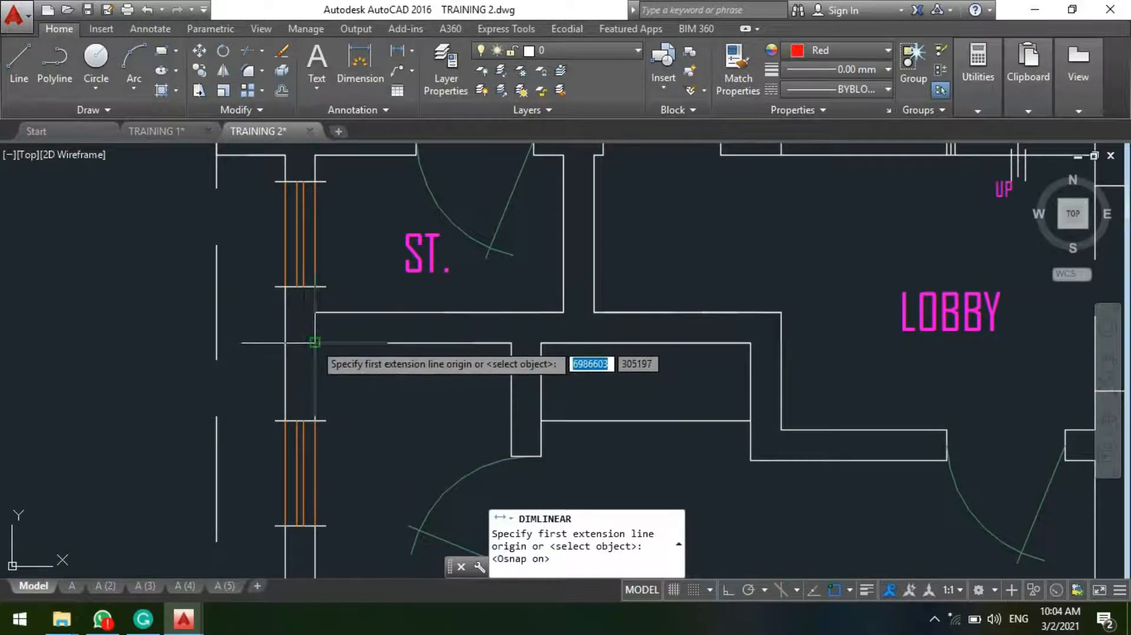
left_click(315, 341)
left_click(511, 343)
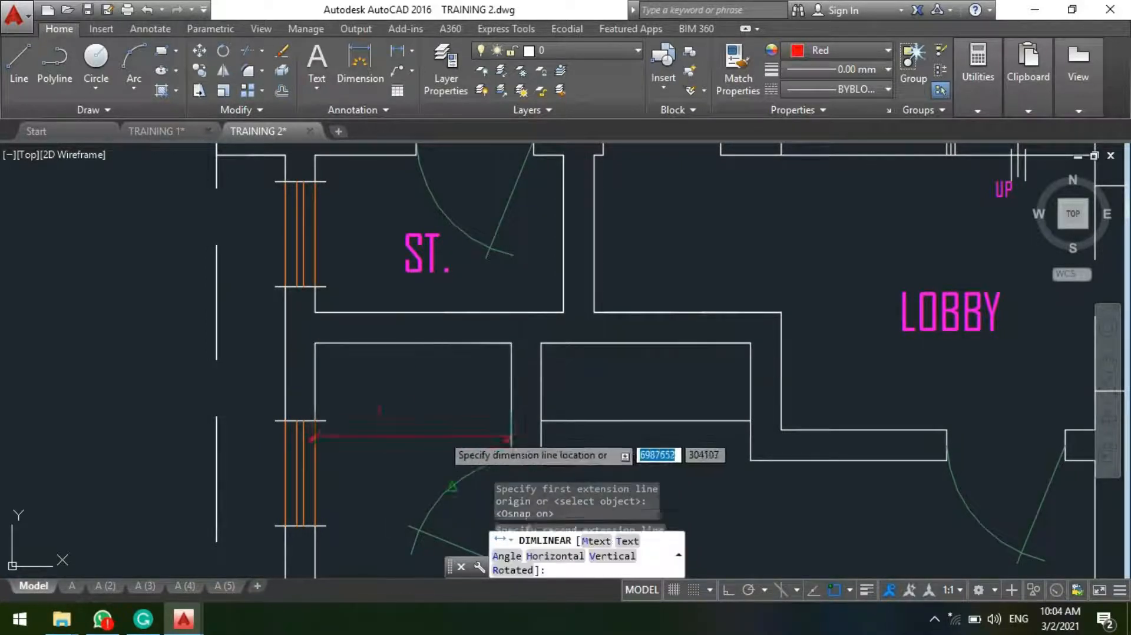
scroll(441, 427, "up", 2)
key("F3")
left_click(436, 351)
scroll(452, 288, "down", 3)
Step: Add a vertical linear dimension along the inside length of the bathroom, placing it inside the room
key("space")
scroll(372, 411, "up", 2)
key("F3")
left_click(373, 413)
scroll(360, 392, "down", 3)
scroll(359, 384, "up", 3)
left_click(361, 382)
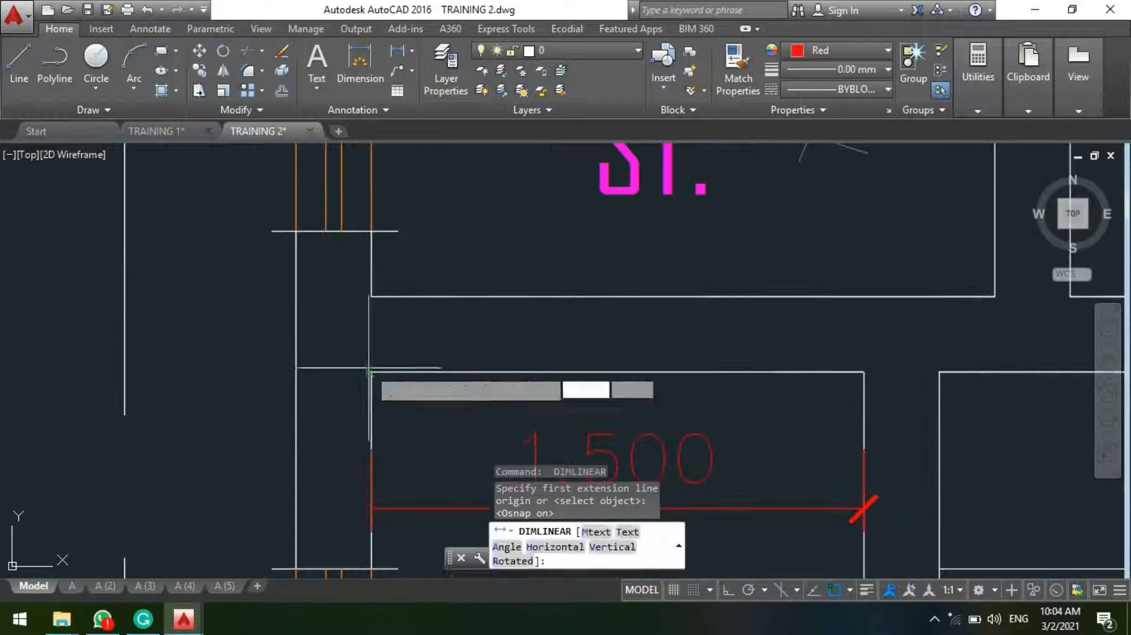
scroll(370, 370, "down", 3)
key("F3")
scroll(366, 374, "up", 4)
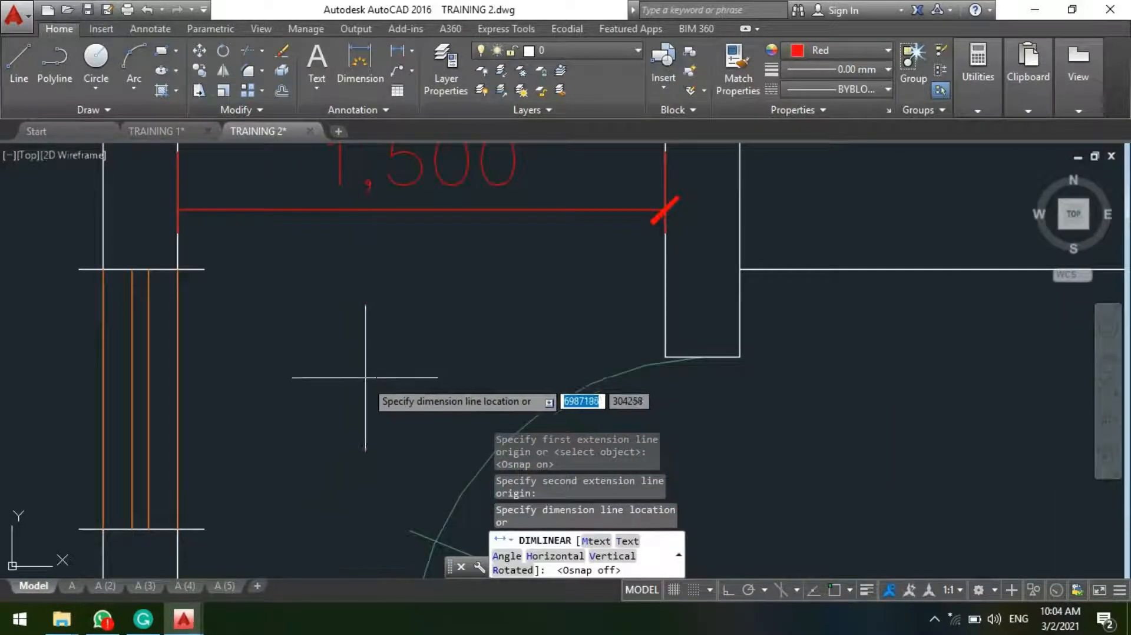
left_click(366, 377)
scroll(413, 353, "down", 5)
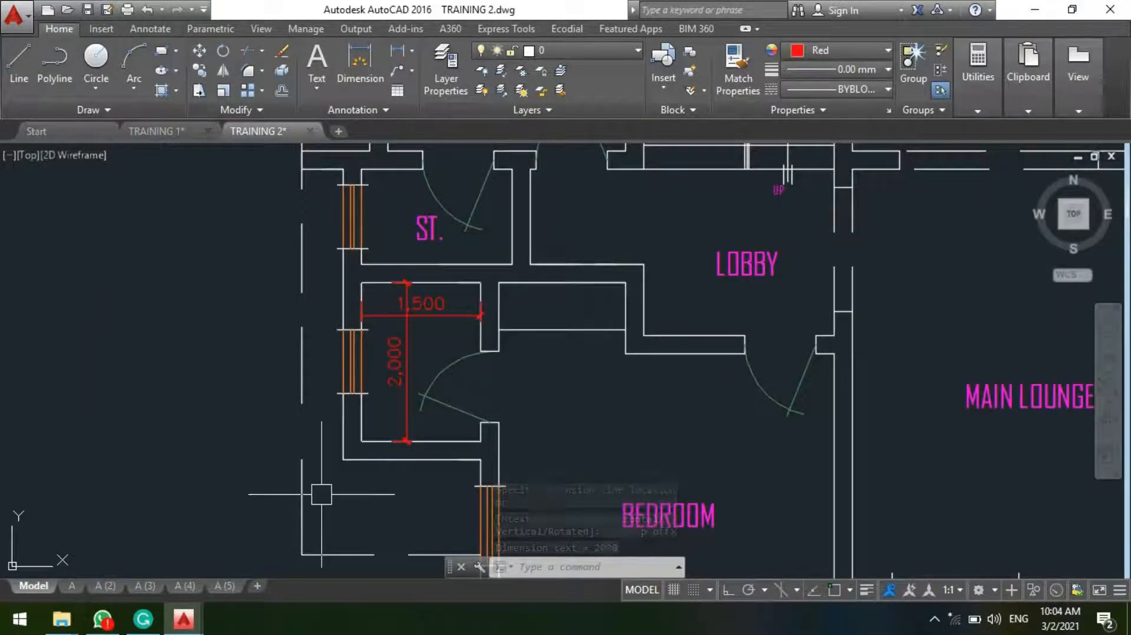
scroll(235, 545, "up", 4)
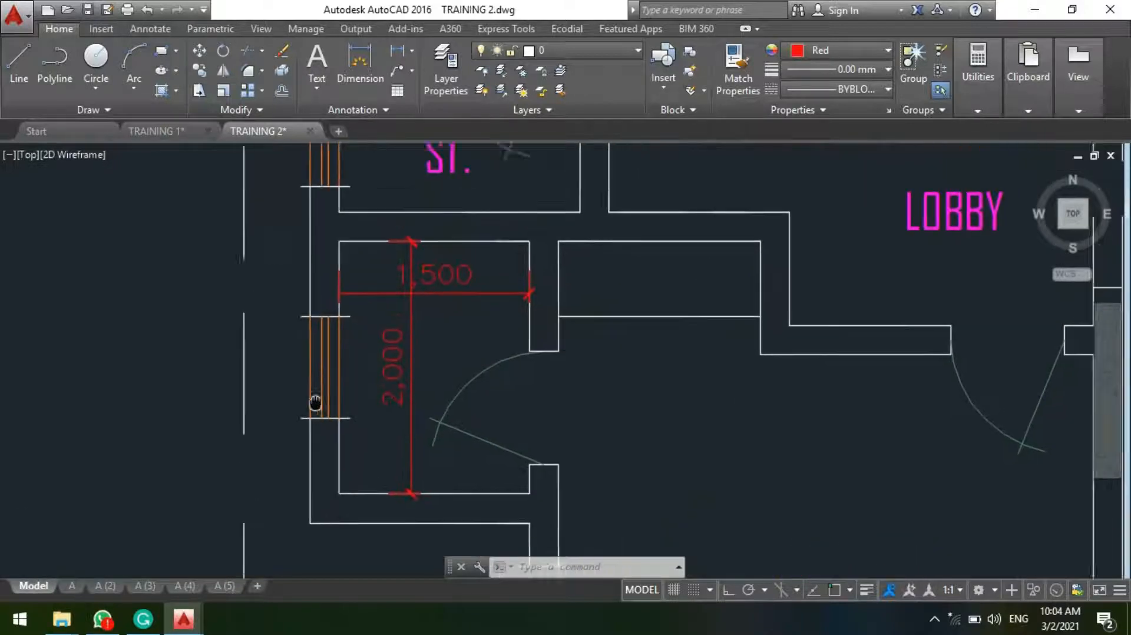
scroll(371, 489, "down", 5)
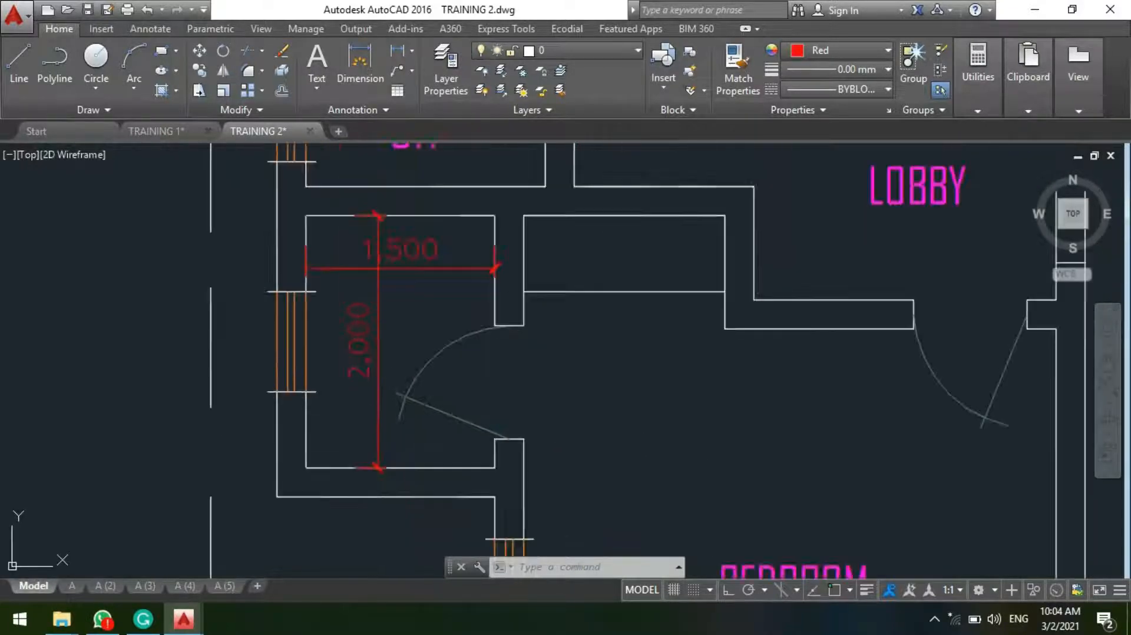
middle_click_drag(469, 366, 477, 393)
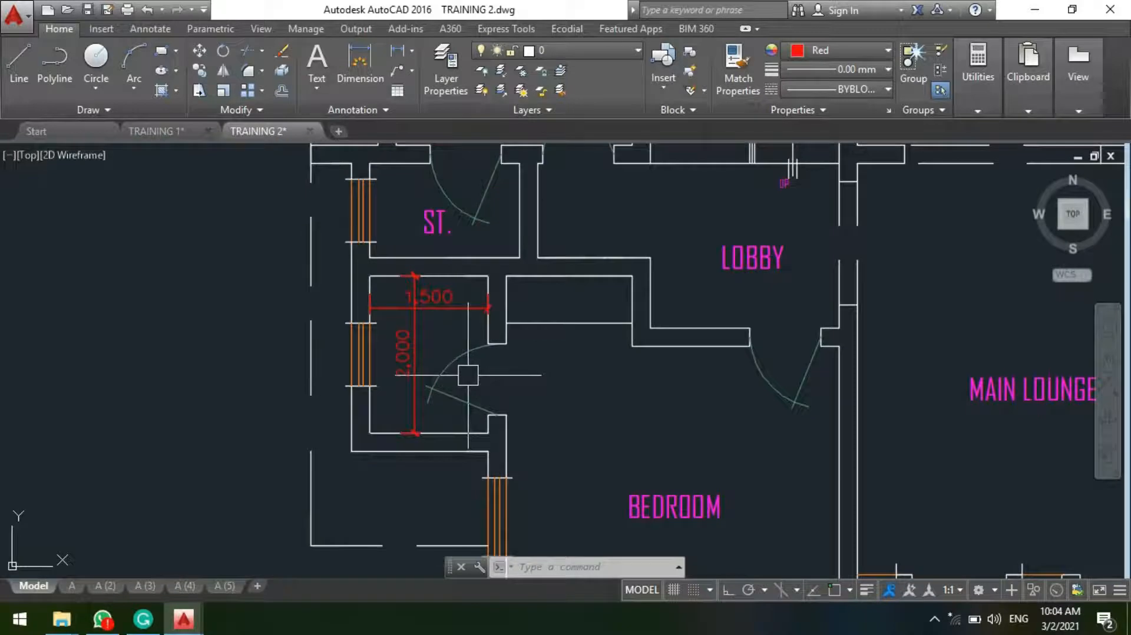
middle_click_drag(433, 400, 459, 392)
Step: Draw a horizontal line across the bathroom from the window wall into the door-side wall, about 630 mm below the room's upper wall
scroll(439, 299, "up", 4)
middle_click_drag(444, 303, 445, 331)
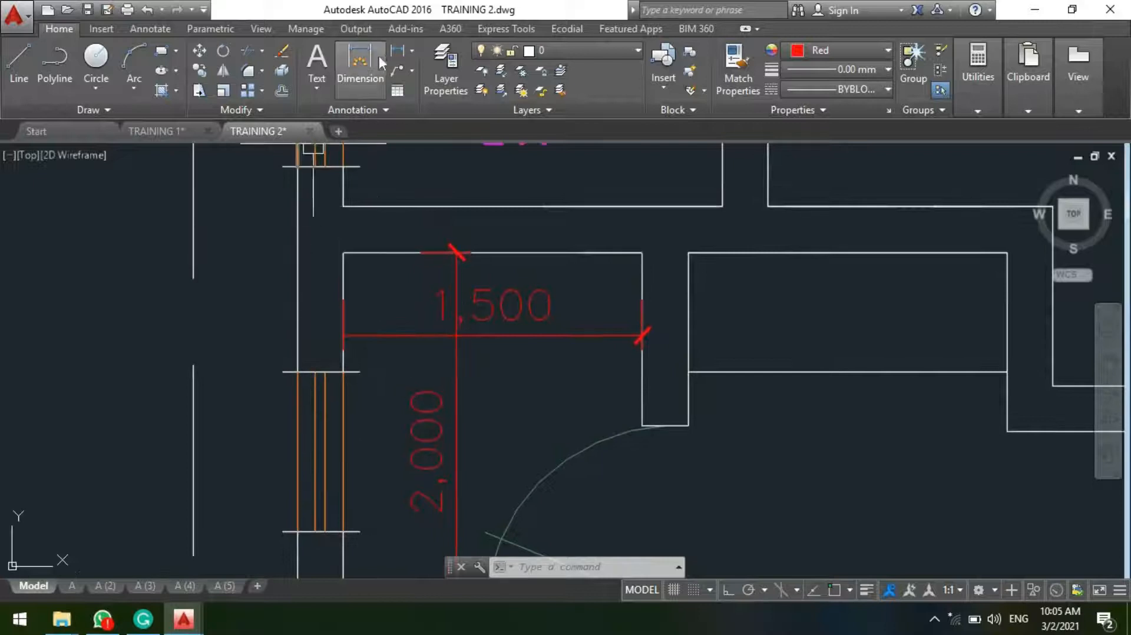
left_click(397, 50)
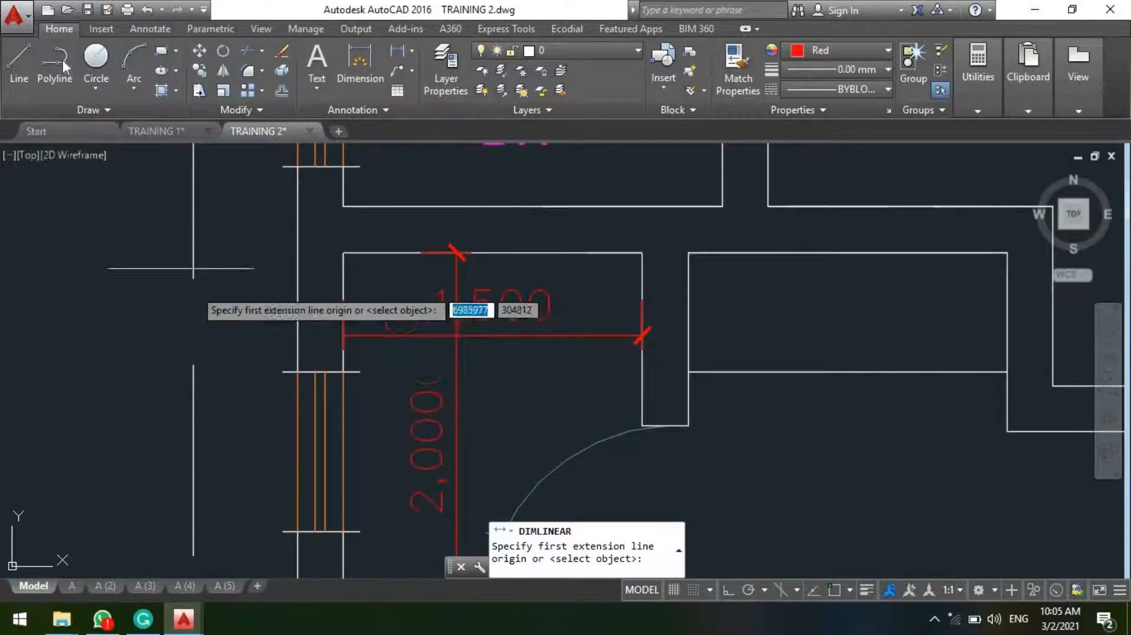
key("Escape")
type("1")
key("Return")
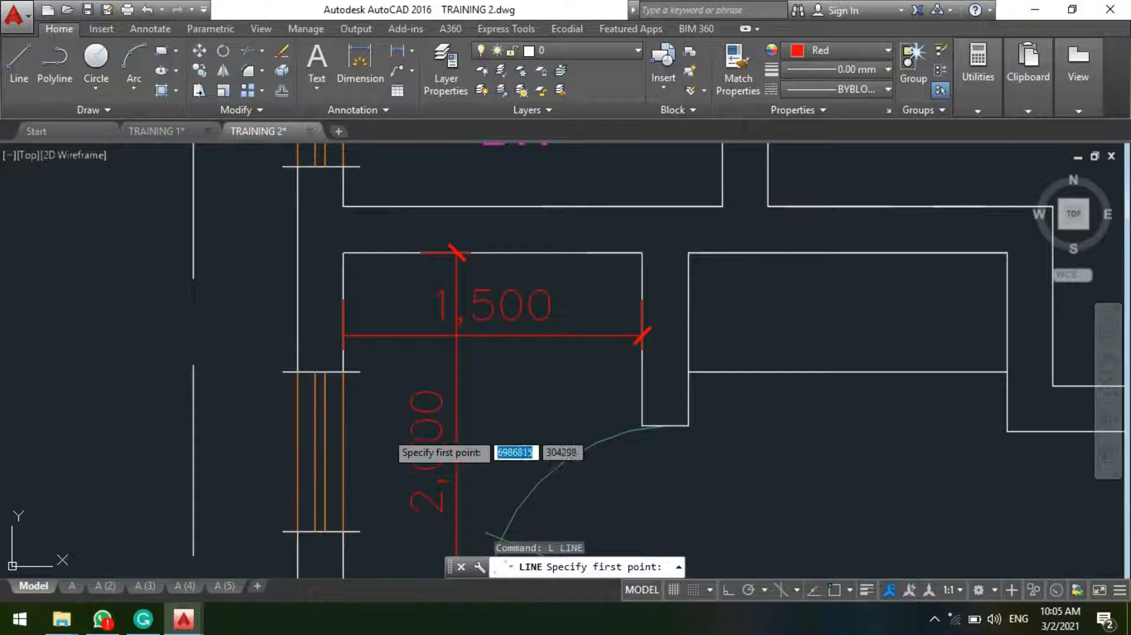
left_click(344, 379)
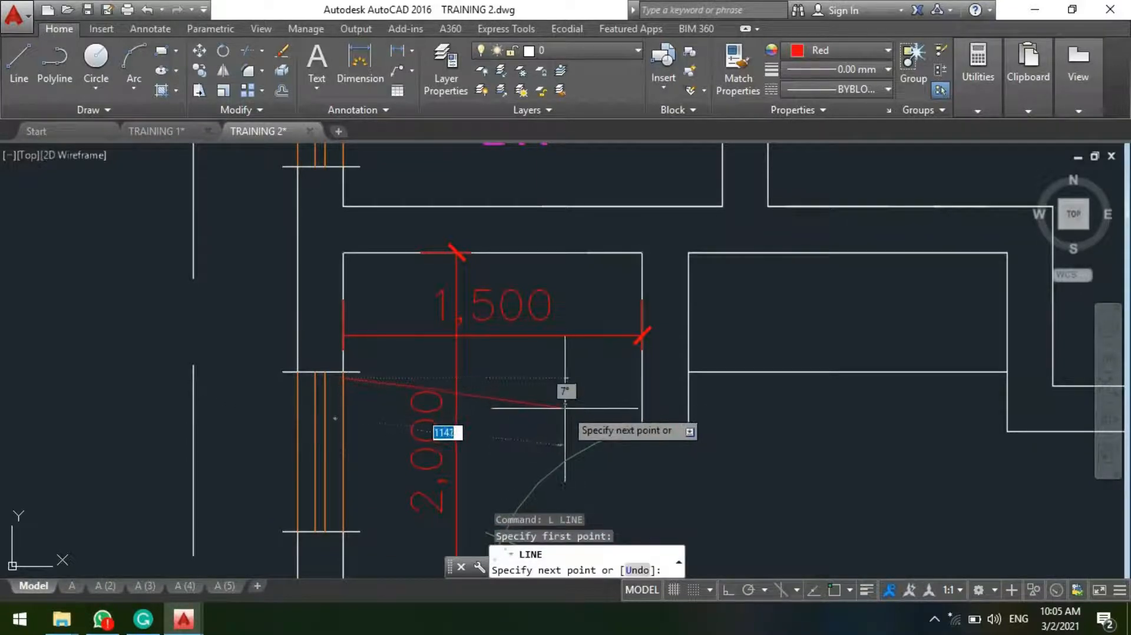
key("F8")
key("Escape")
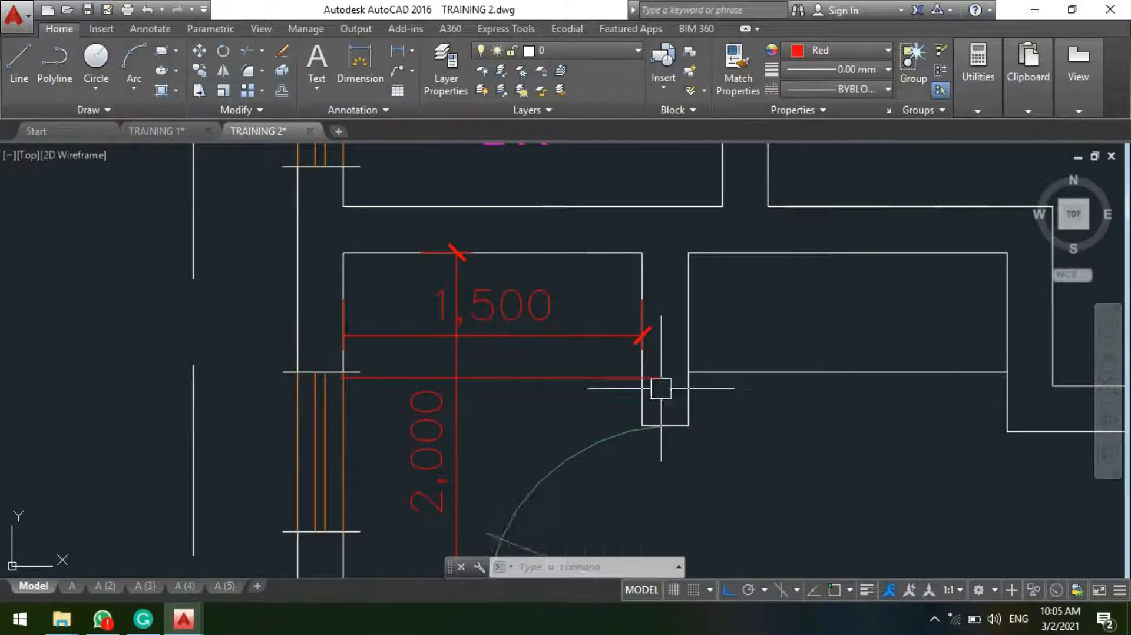
Step: Add a vertical linear dimension from the bathroom's upper inner corner to the new horizontal line
scroll(372, 318, "up", 2)
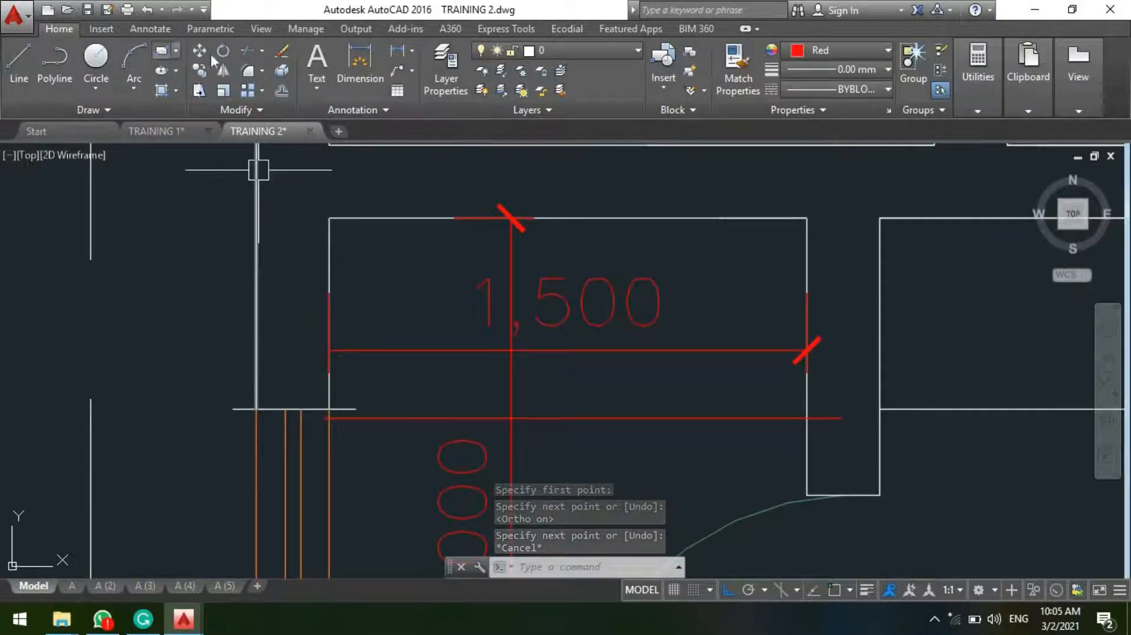
left_click(377, 65)
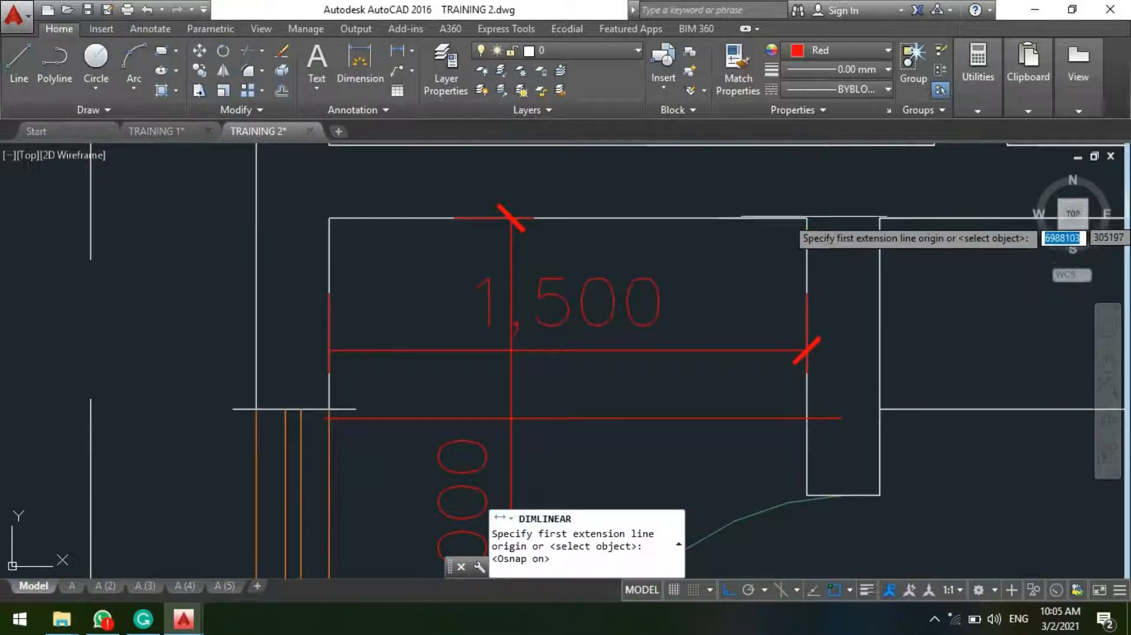
left_click(807, 219)
left_click(806, 419)
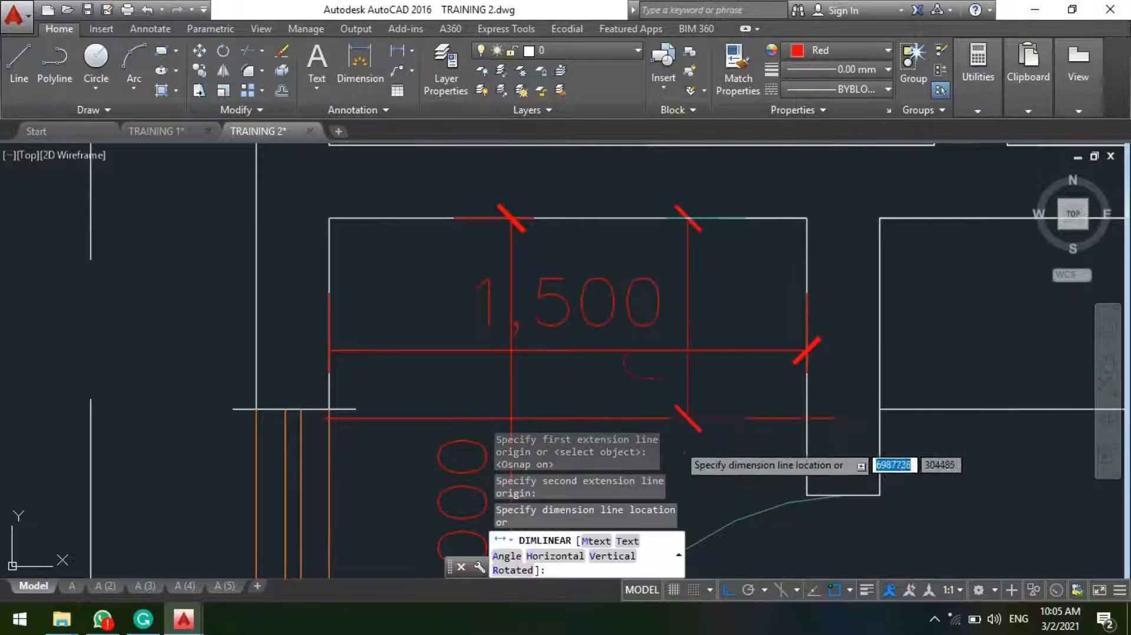
scroll(733, 394, "up", 2)
scroll(711, 365, "down", 3)
scroll(715, 377, "up", 3)
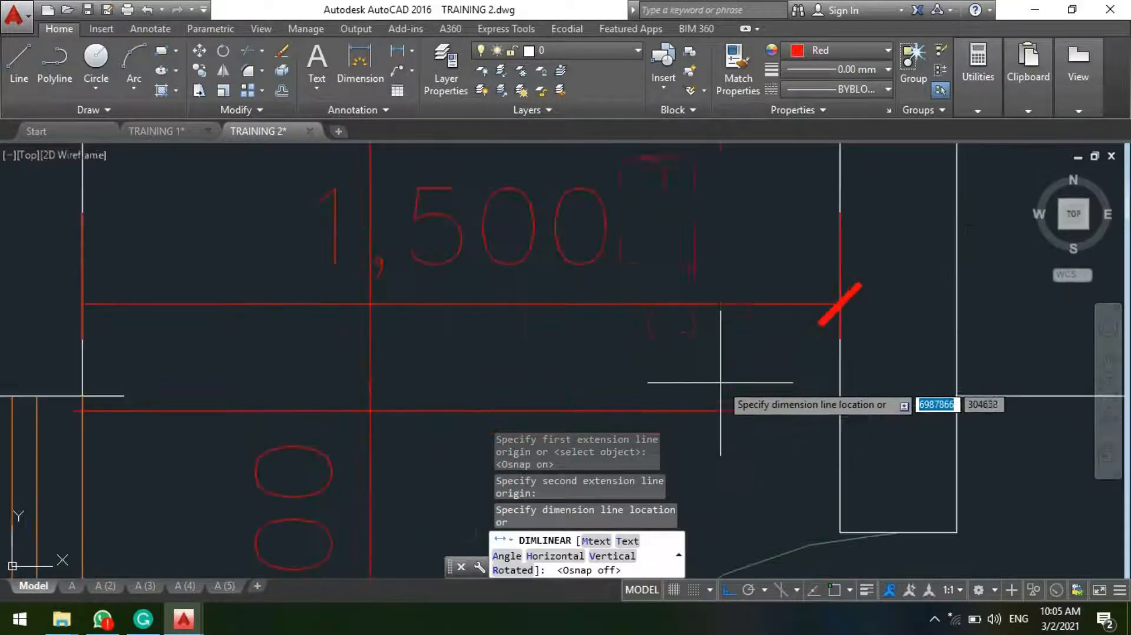
left_click(719, 366)
Step: Move the horizontal line 29 mm up toward the bathroom's upper wall
scroll(710, 370, "down", 3)
scroll(709, 370, "up", 2)
left_click(666, 389)
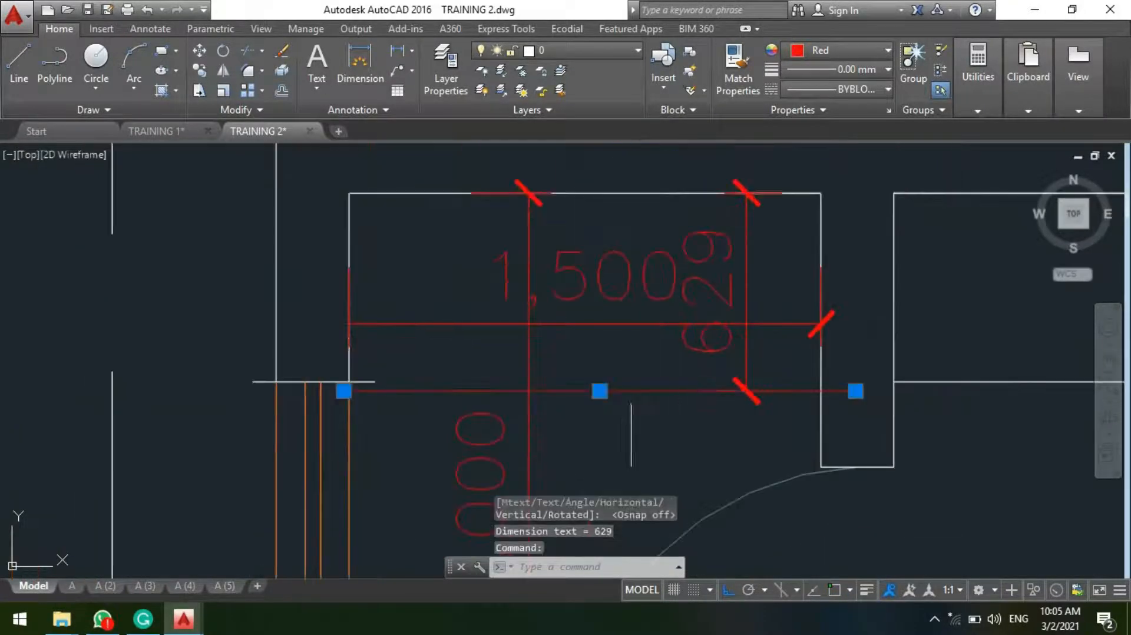
left_click(600, 391)
scroll(600, 389, "up", 5)
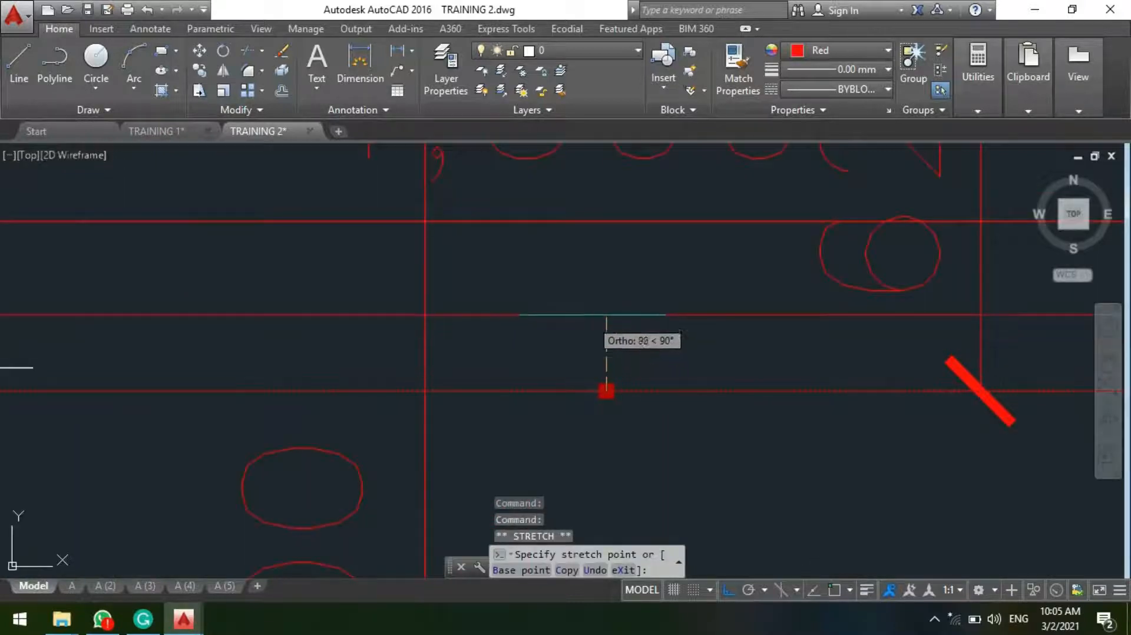
type("2")
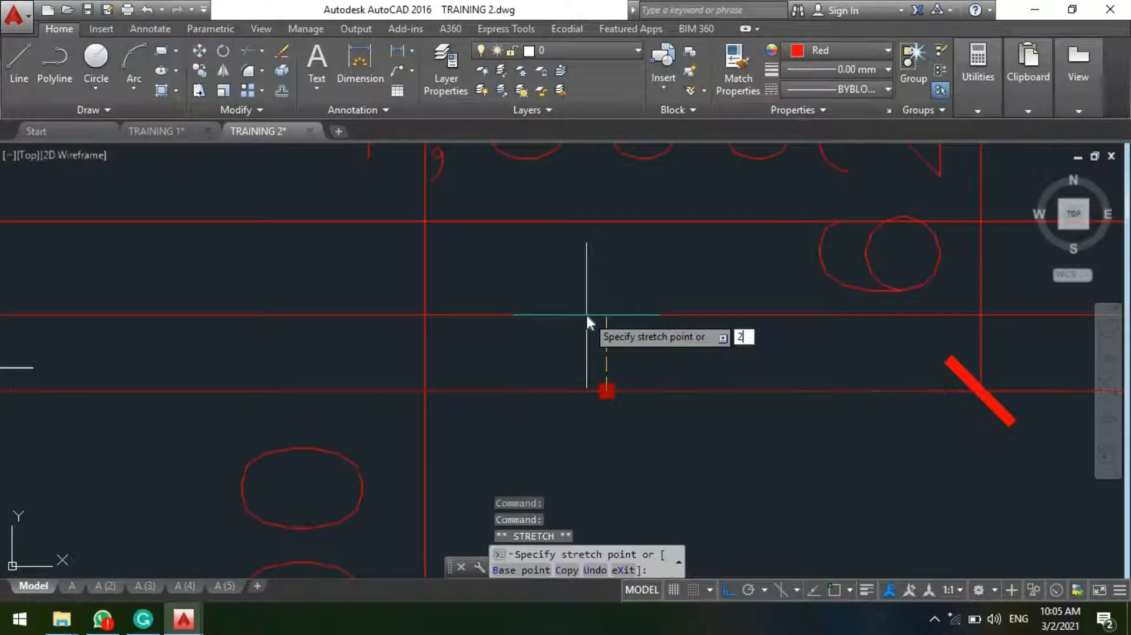
type("9")
key("Return")
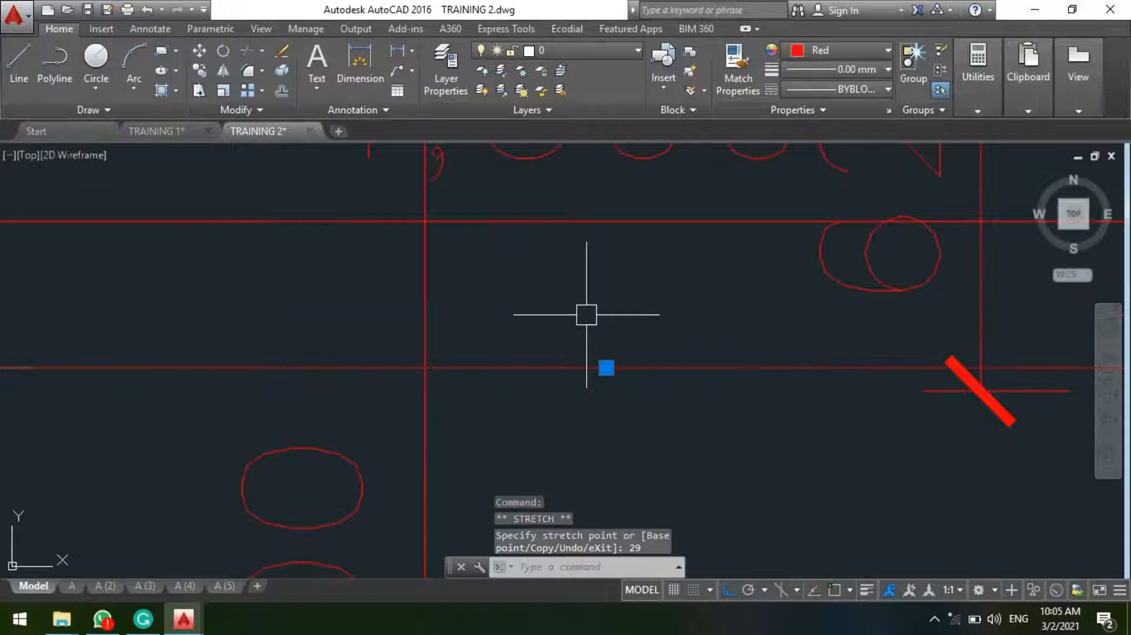
scroll(586, 314, "down", 4)
key("Escape")
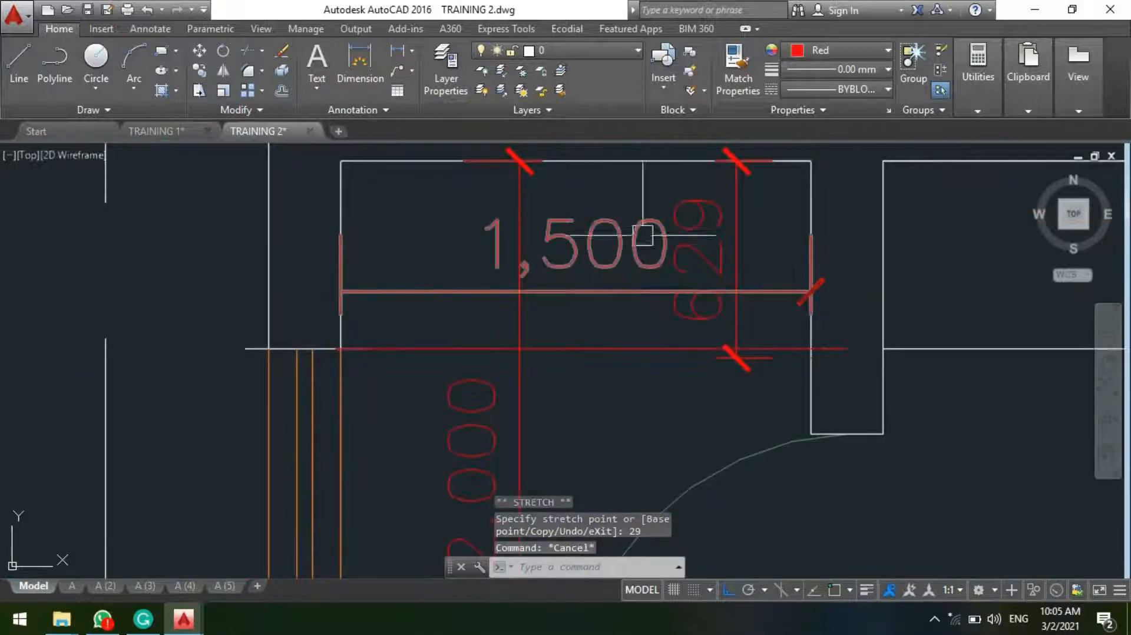
Step: Delete the bathroom's horizontal width dimension and the short vertical dimension above the red dividing line
left_click(701, 235)
left_click(615, 227)
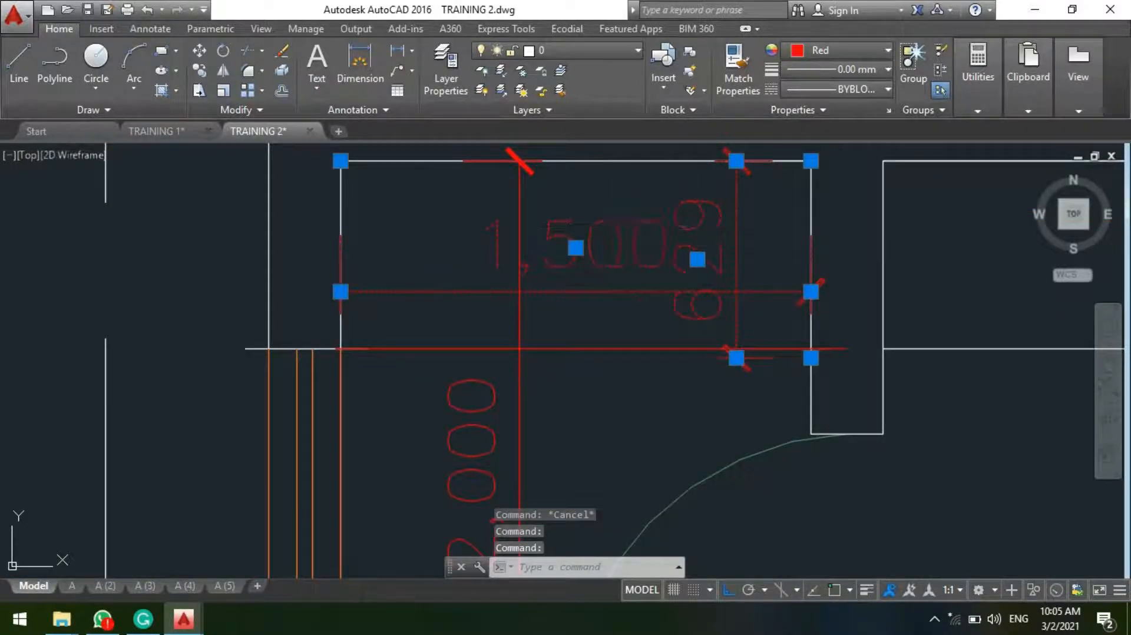
key("Delete")
Step: Examine the bathroom's window, door swing and free wall space below the red dividing line
scroll(613, 228, "down", 4)
scroll(604, 260, "up", 6)
scroll(603, 353, "down", 3)
scroll(583, 383, "up", 3)
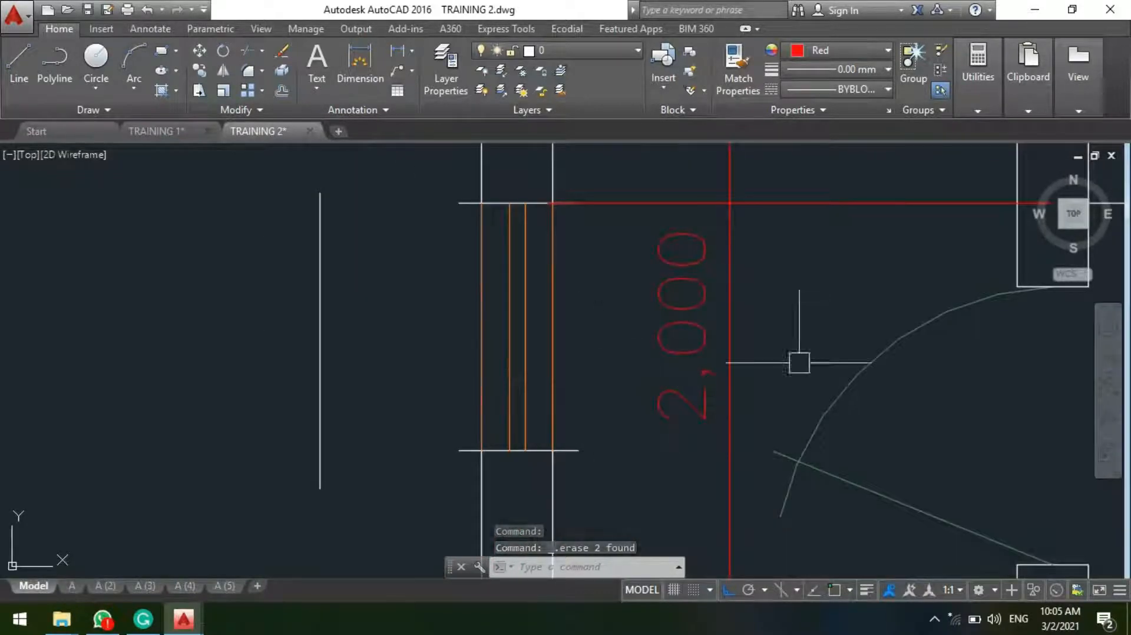
scroll(568, 299, "down", 3)
scroll(589, 330, "up", 3)
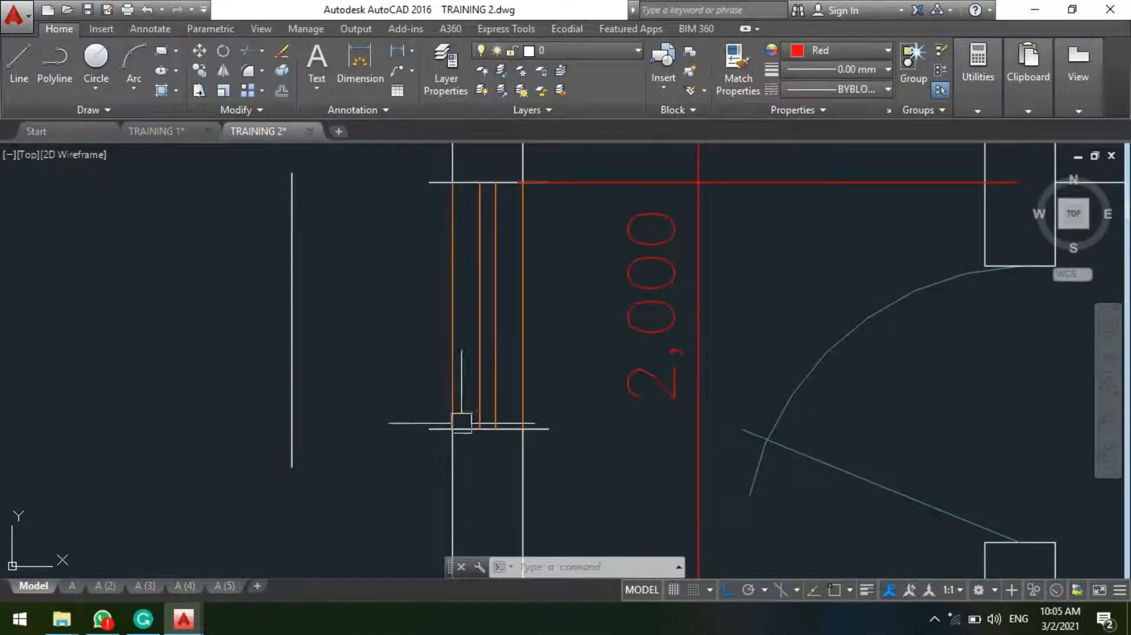
scroll(462, 308, "down", 2)
scroll(460, 328, "up", 2)
scroll(538, 352, "down", 1)
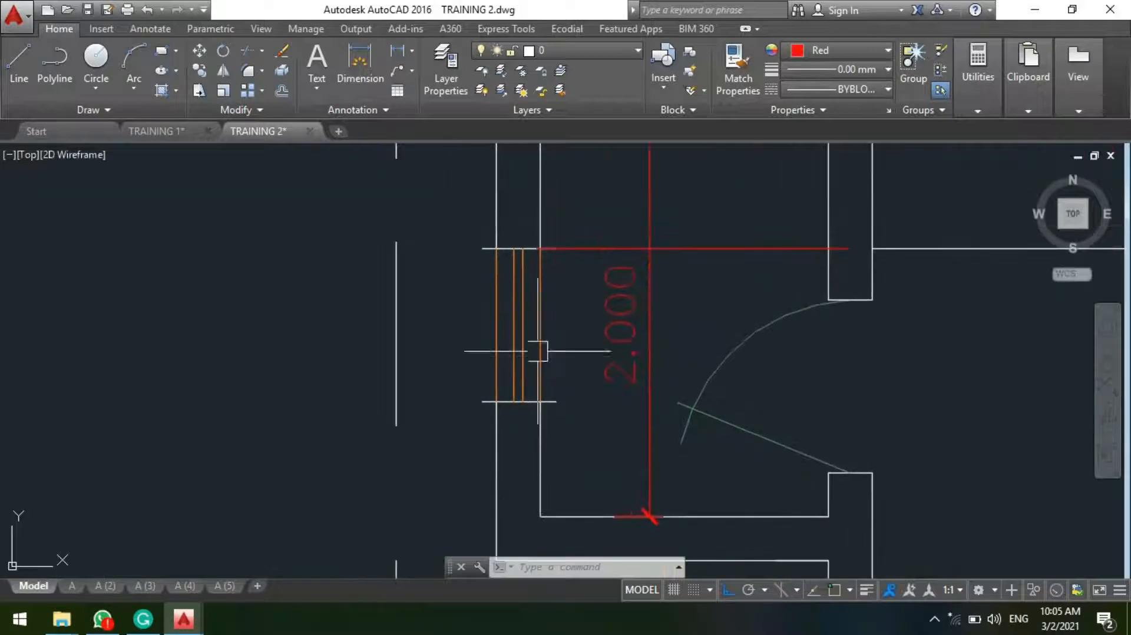
scroll(513, 330, "down", 2)
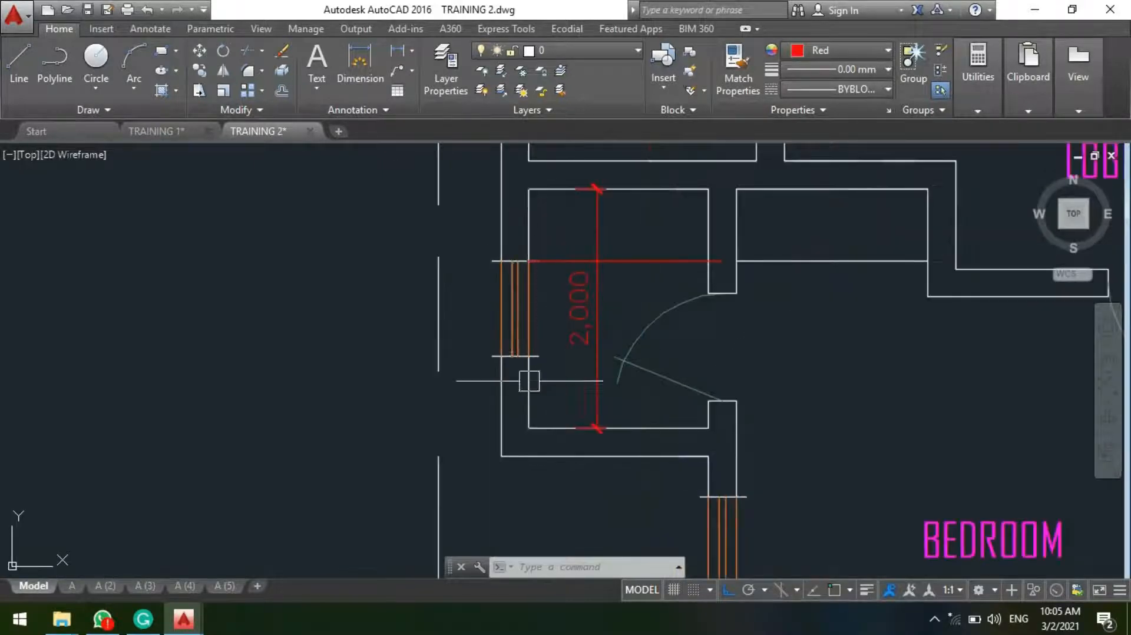
Step: Copy the water closet symbol from the symbols legend into the bathroom, with its tank against the window and below the red line
scroll(714, 399, "up", 2)
scroll(662, 399, "down", 5)
middle_click_drag(268, 387, 577, 405)
scroll(569, 411, "down", 4)
scroll(427, 304, "up", 2)
scroll(429, 304, "up", 4)
middle_click_drag(429, 304, 276, 318)
middle_click_drag(266, 401, 181, 428)
scroll(131, 353, "up", 2)
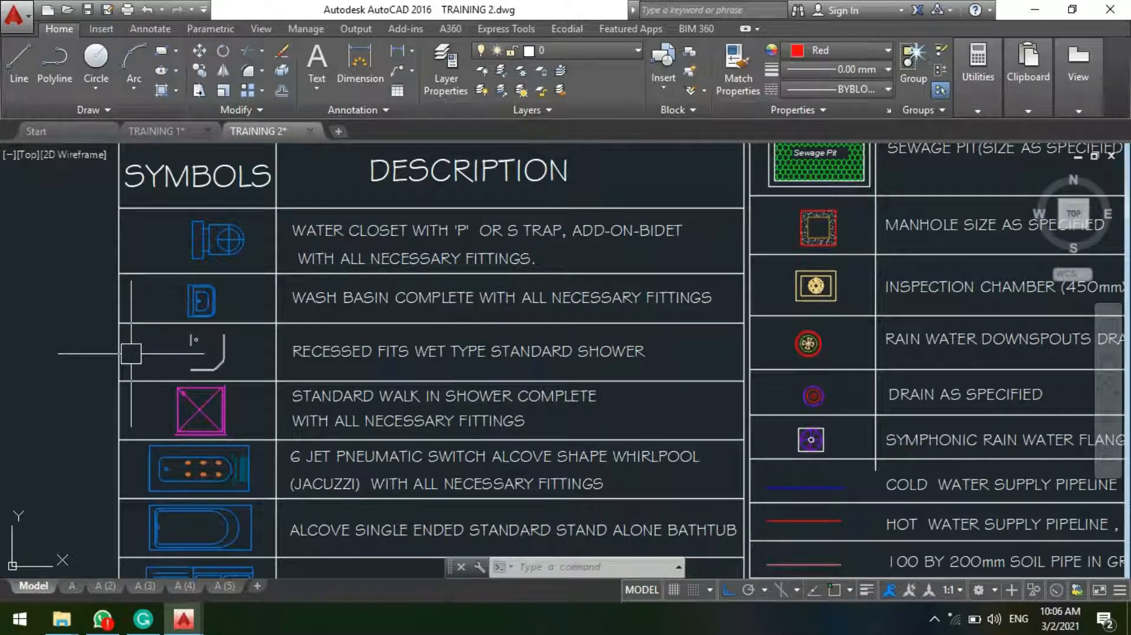
scroll(151, 224, "up", 5)
left_click(265, 280)
left_click(218, 299)
type("co")
key("space")
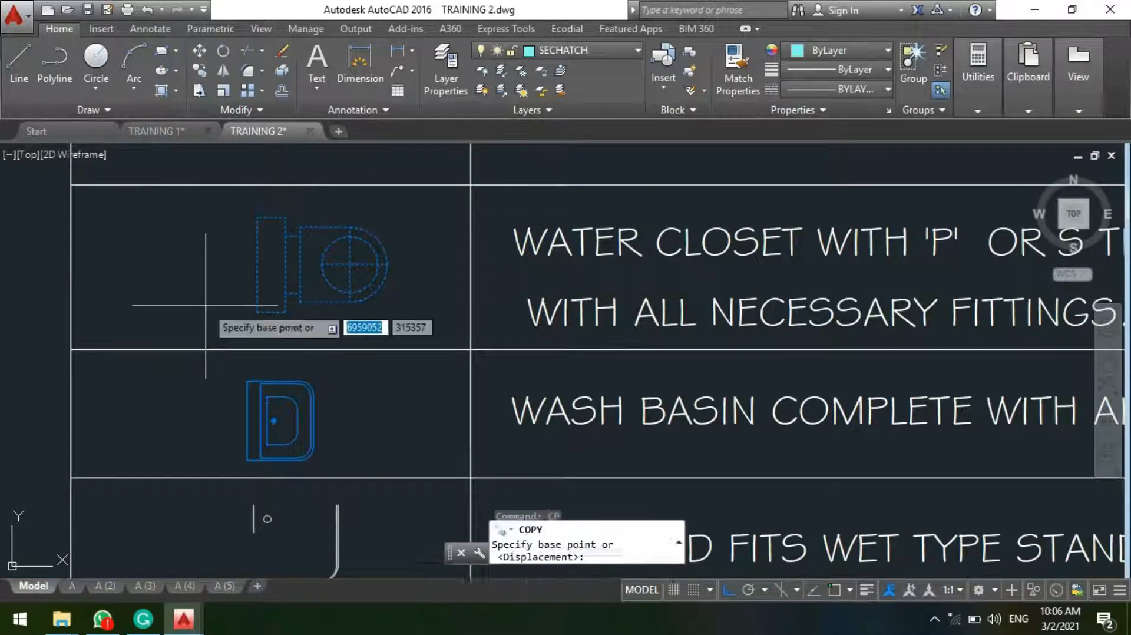
left_click(282, 292)
key("F8")
scroll(618, 471, "down", 10)
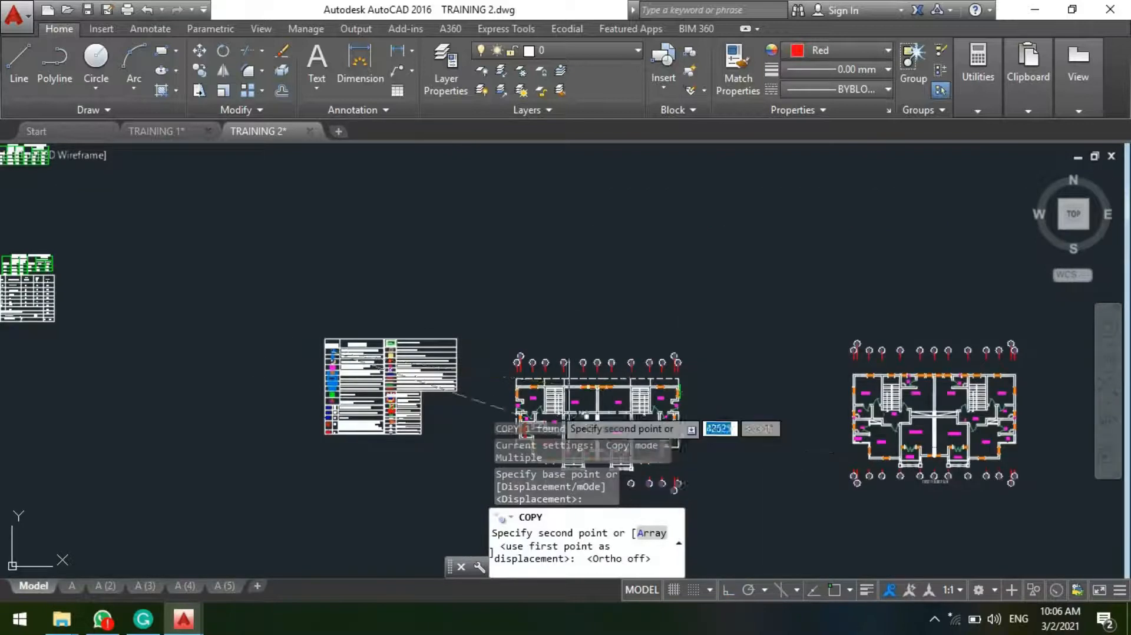
scroll(530, 218, "up", 8)
scroll(554, 230, "up", 5)
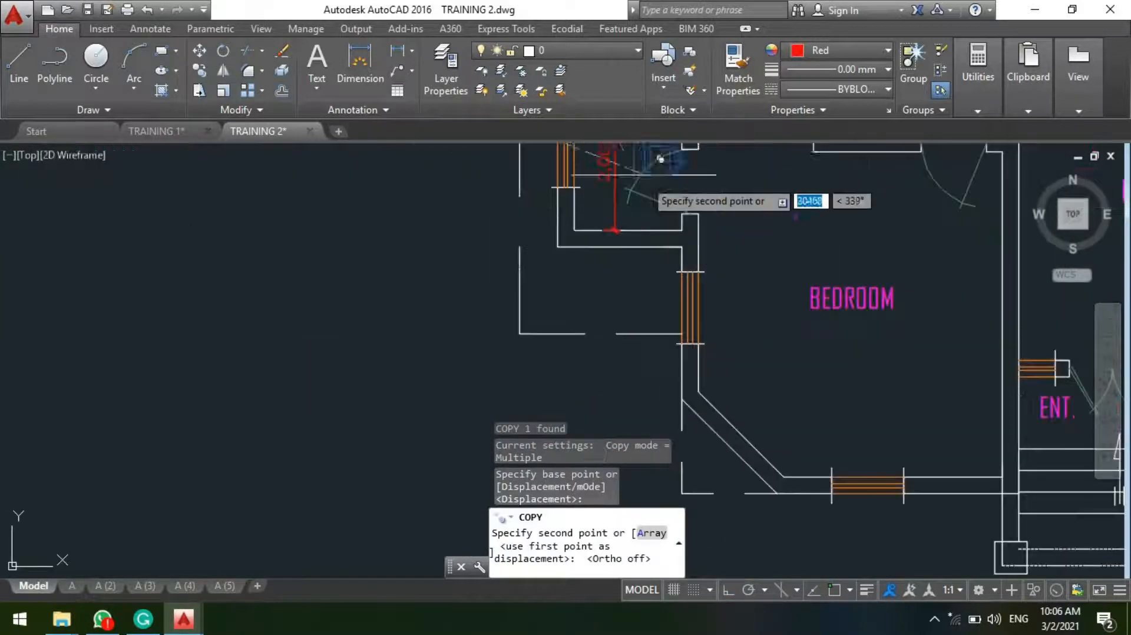
scroll(574, 350, "down", 4)
scroll(606, 277, "up", 6)
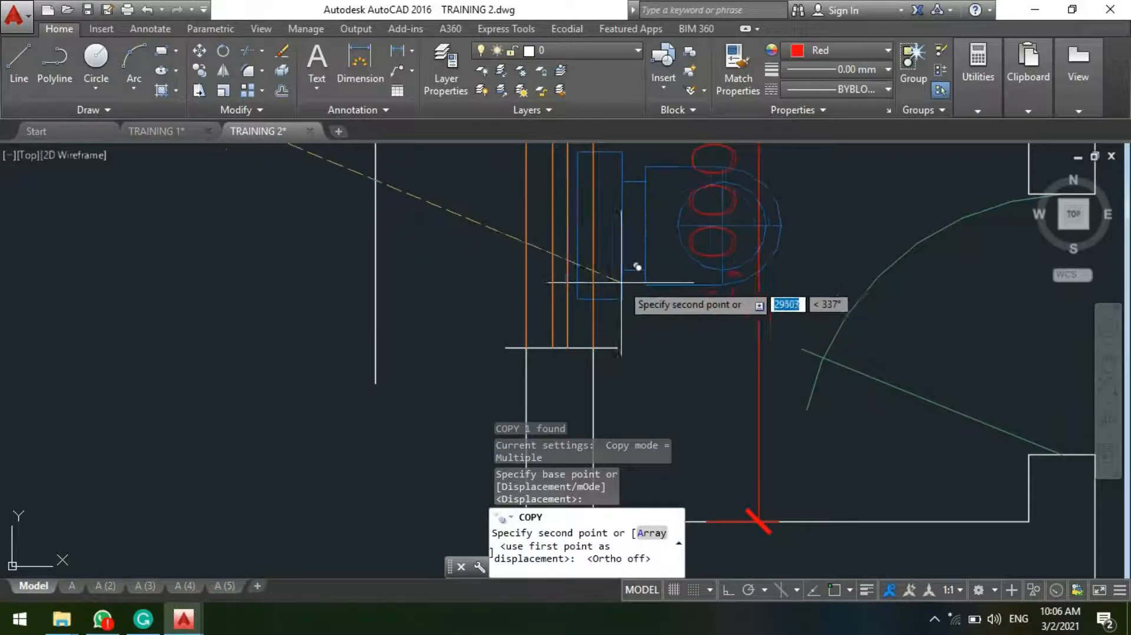
left_click(639, 283)
key("Escape")
scroll(639, 283, "down", 3)
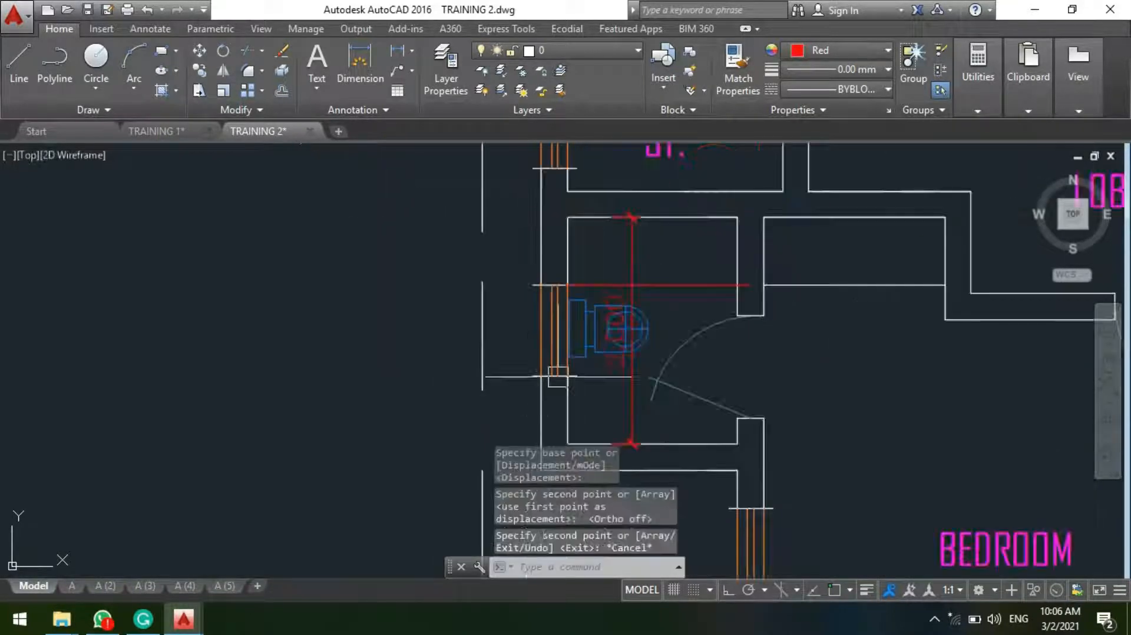
Step: Delete the vertical 2,000 dimension that overlaps the water closet in the bathroom
scroll(609, 337, "up", 3)
scroll(626, 403, "up", 2)
left_click(665, 395)
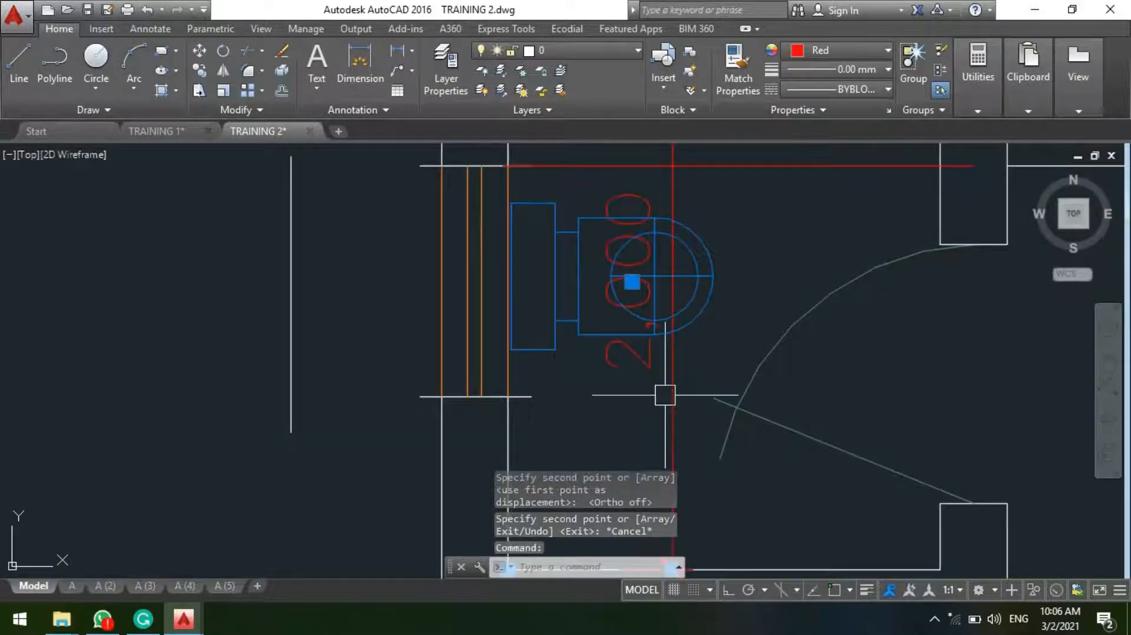
key("Delete")
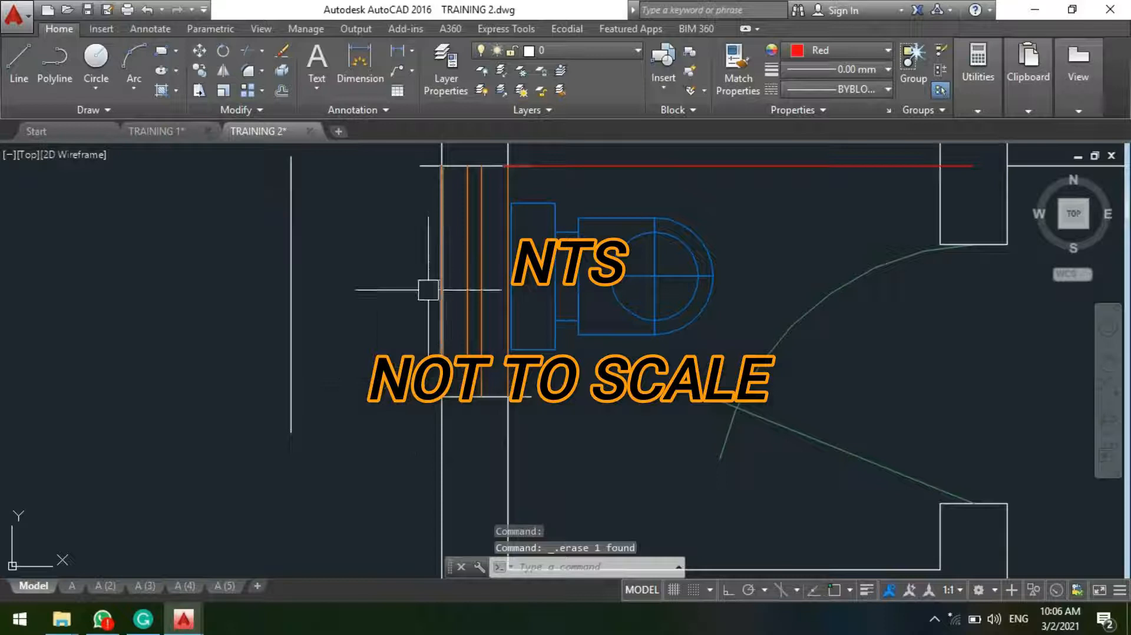
Step: Measure the water closet's length from the back of the tank to the front of the bowl with a linear dimension
scroll(493, 288, "down", 4)
mouse_move(547, 311)
middle_mouse_down()
mouse_move(533, 351)
mouse_move(494, 364)
middle_mouse_up()
scroll(496, 330, "up", 2)
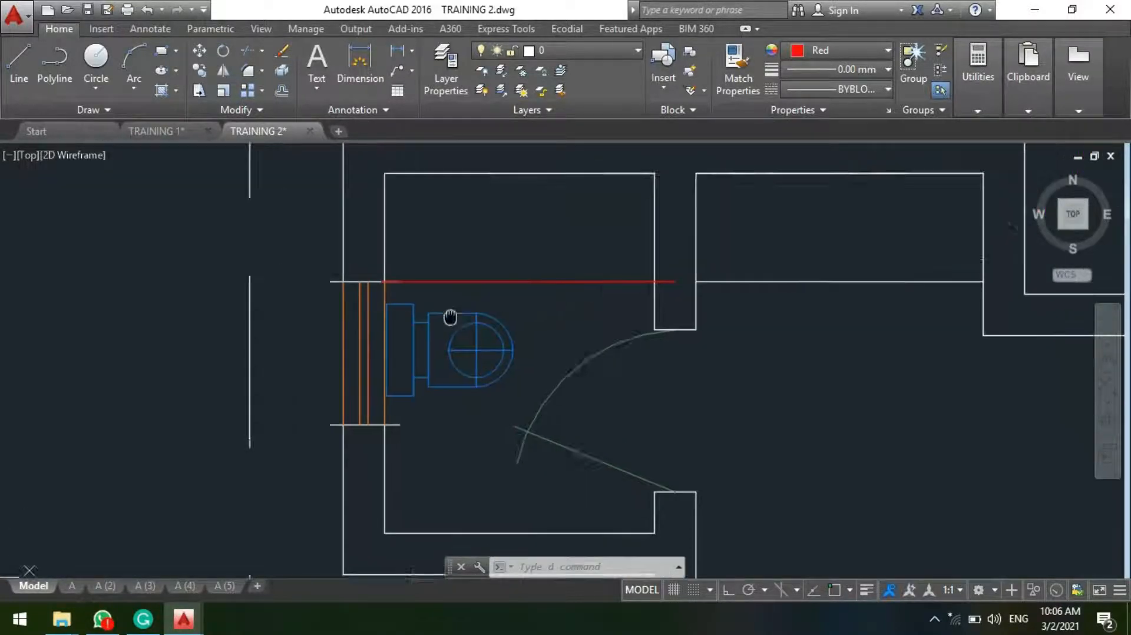
middle_click_drag(491, 303, 349, 336)
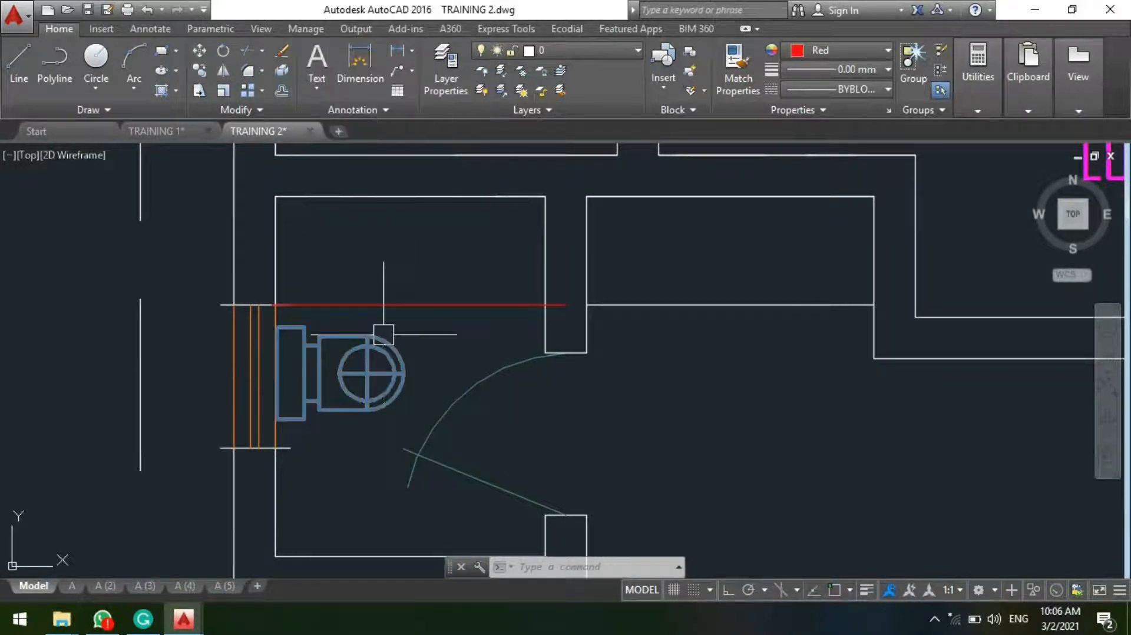
scroll(387, 288, "up", 4)
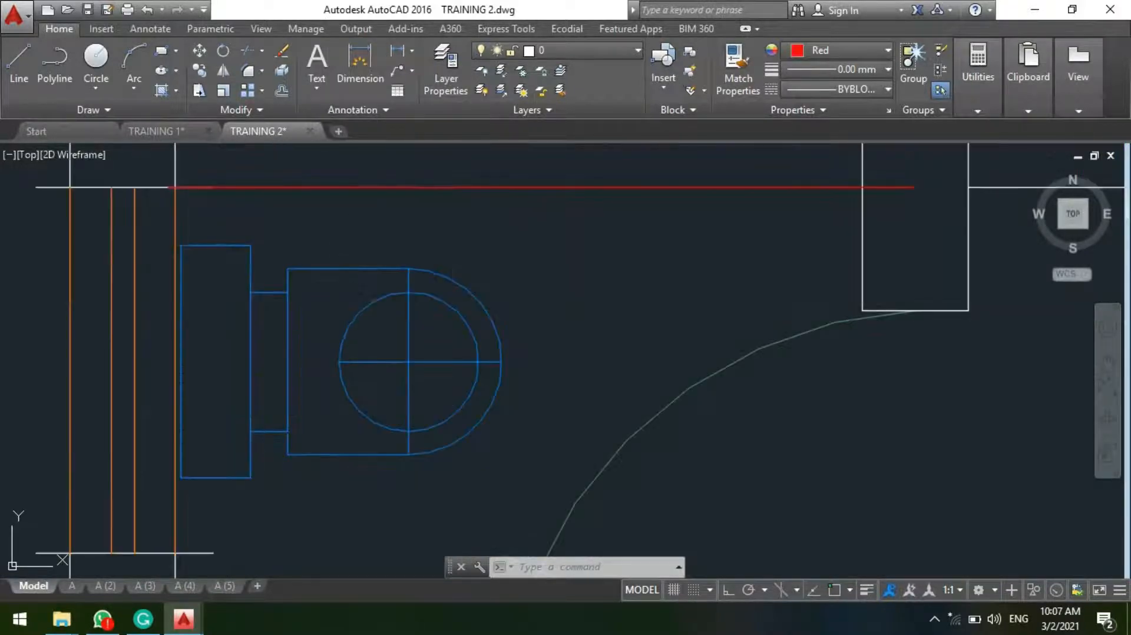
middle_click_drag(333, 339, 373, 292)
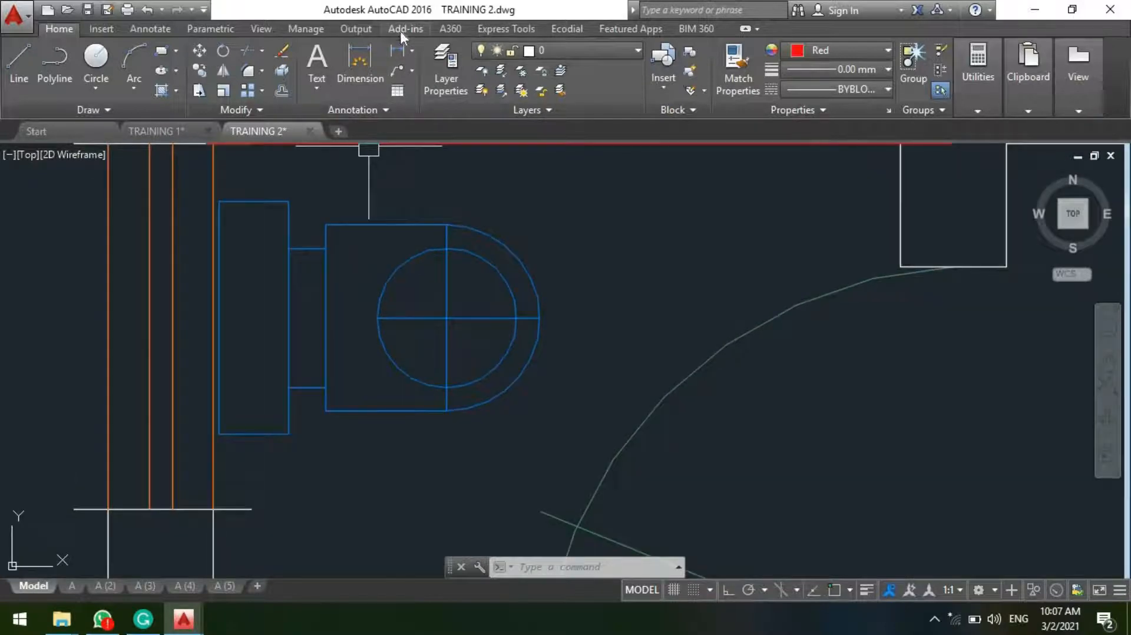
left_click(362, 95)
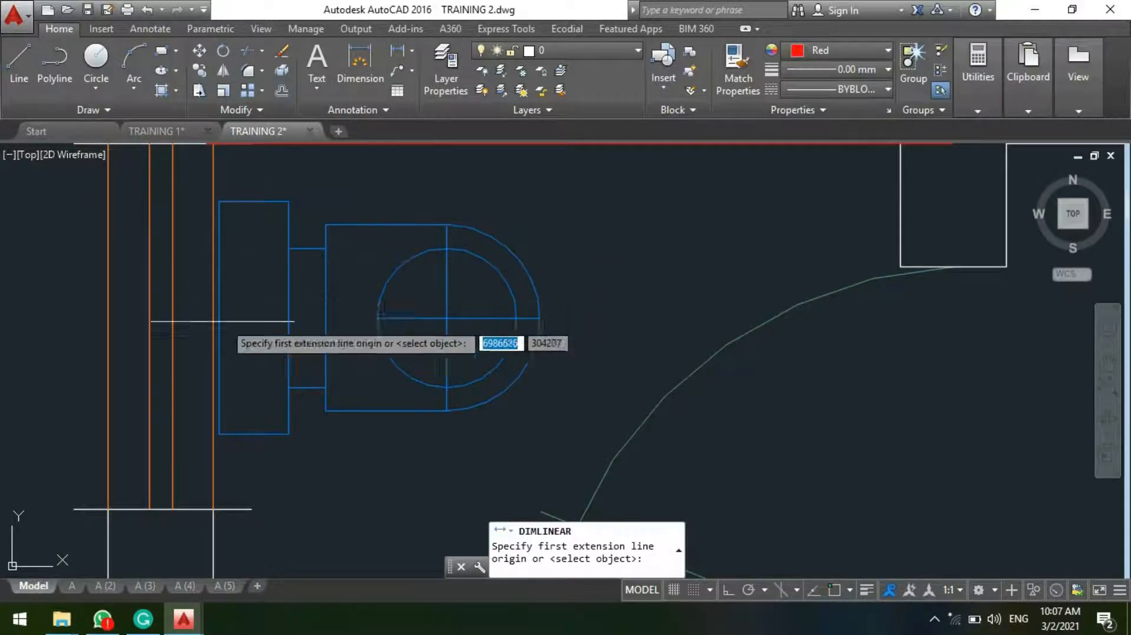
scroll(202, 347, "up", 2)
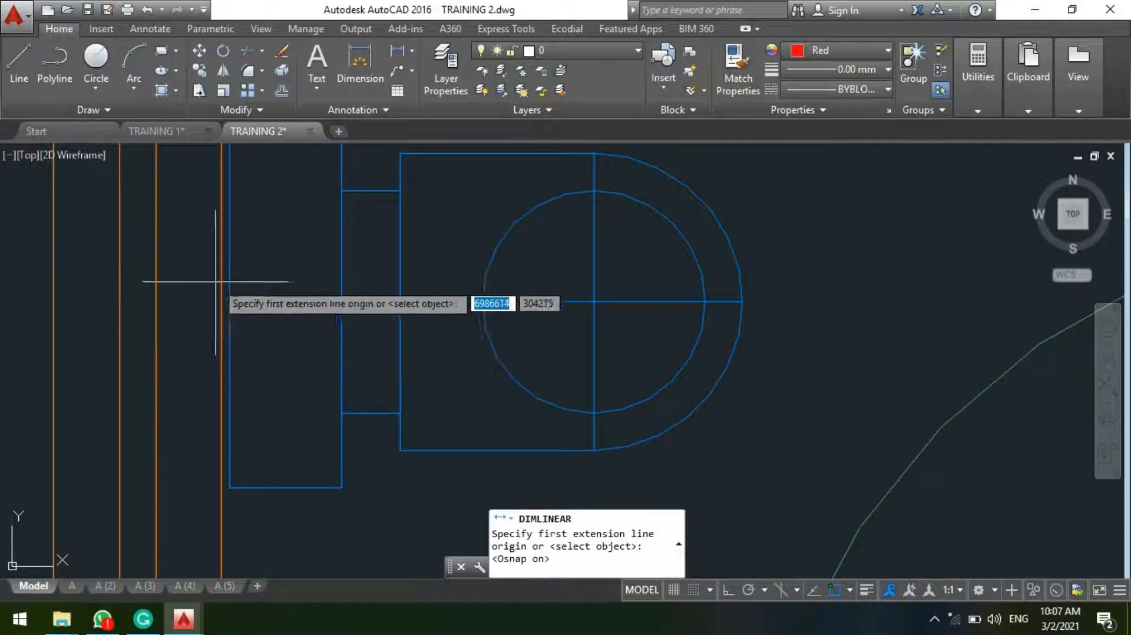
left_click(230, 302)
key("F3")
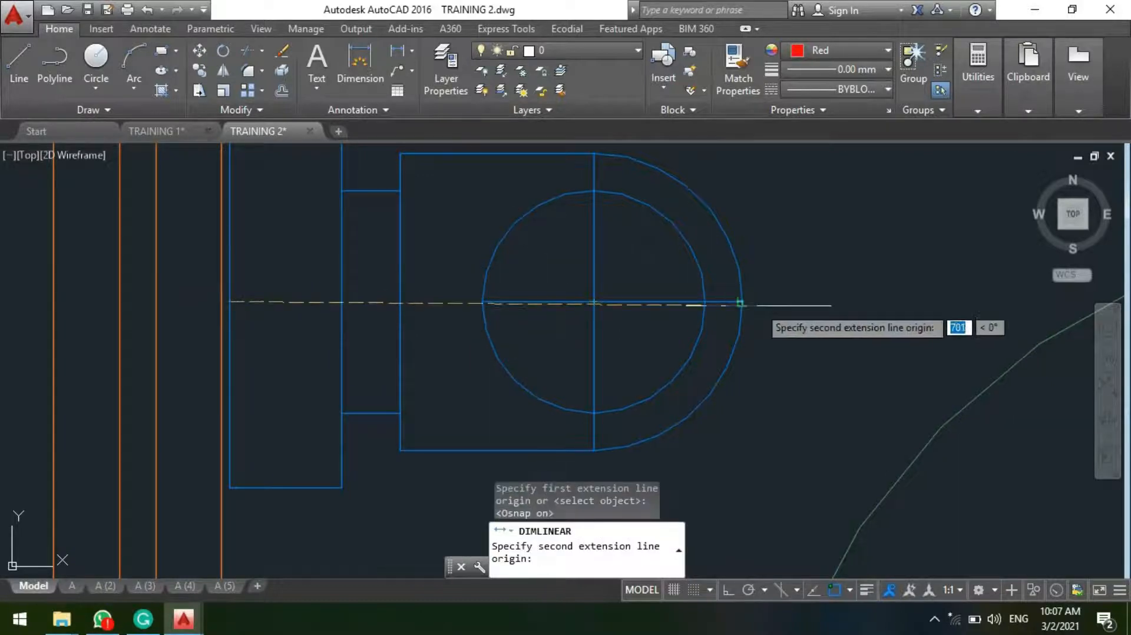
left_click(743, 301)
key("F3")
scroll(655, 364, "down", 4)
key("Escape")
Step: Copy the wash basin symbol from the symbols legend into the bathroom, near the lower wall below the water closet
scroll(655, 364, "down", 4)
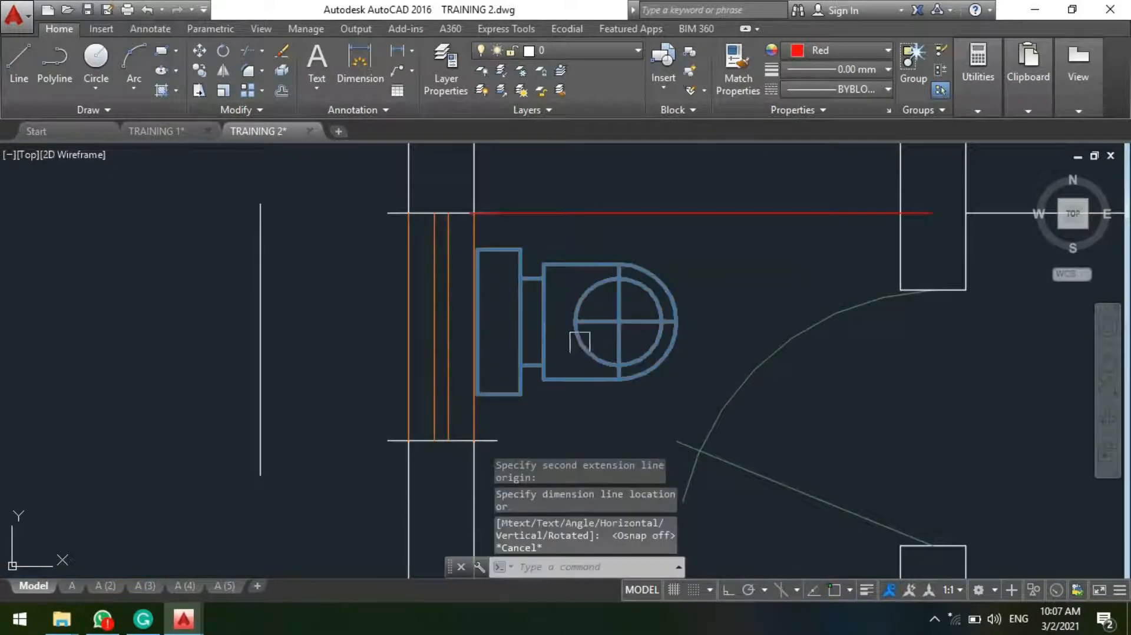
scroll(559, 342, "up", 1)
scroll(533, 307, "down", 6)
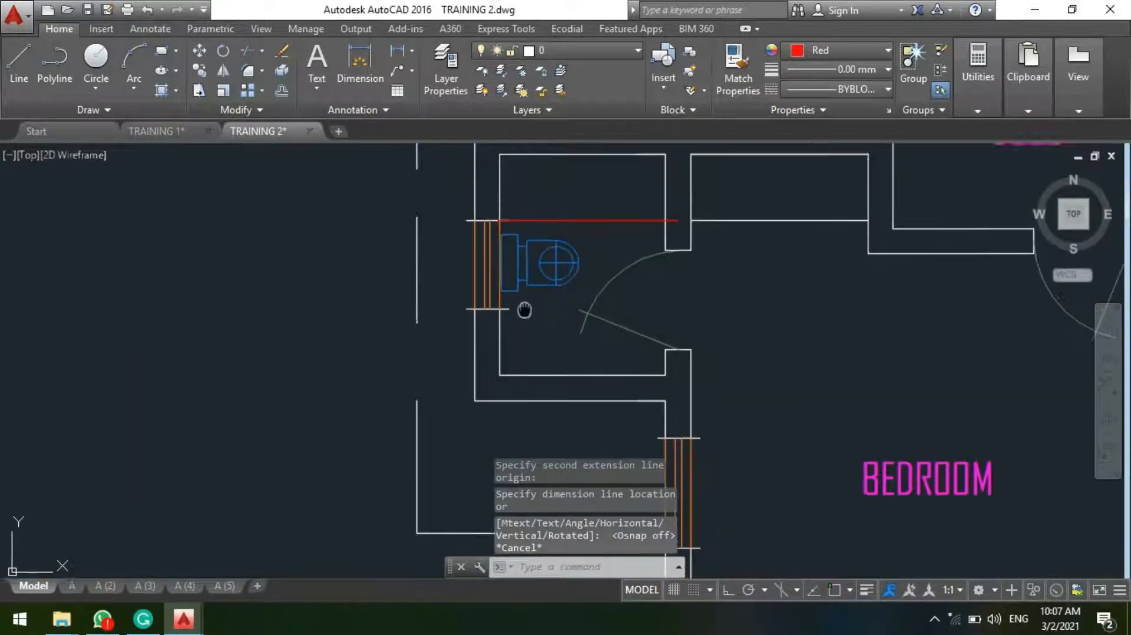
scroll(533, 353, "down", 2)
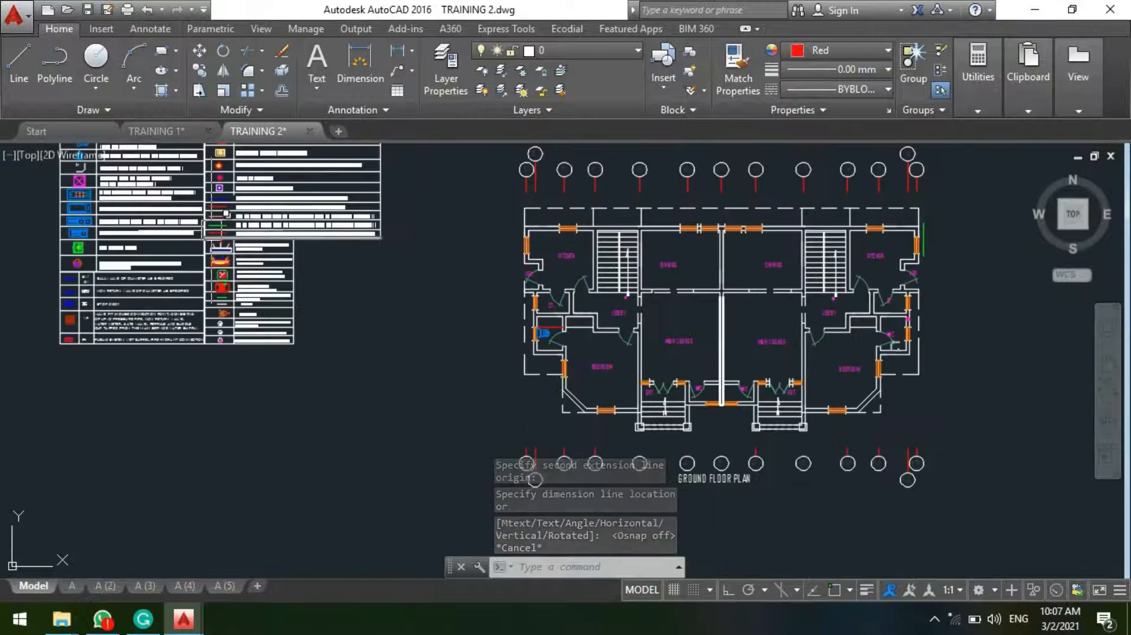
scroll(204, 242, "up", 8)
type("co")
key("Return")
left_click(228, 285)
scroll(72, 272, "down", 6)
scroll(72, 273, "down", 2)
scroll(194, 324, "up", 8)
middle_click_drag(178, 229, 279, 471)
scroll(280, 440, "up", 4)
scroll(282, 394, "up", 2)
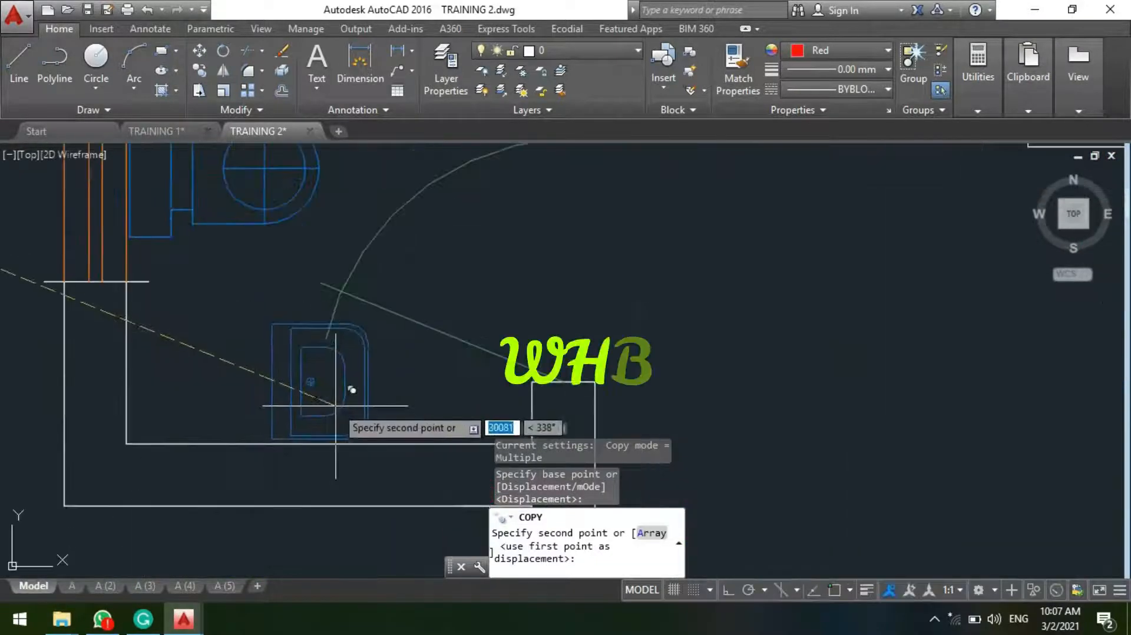
key("Escape")
Step: Rotate the copied wash basin a quarter turn counterclockwise so its flat back faces the lower wall
type("ro")
key("Return")
left_click(326, 366)
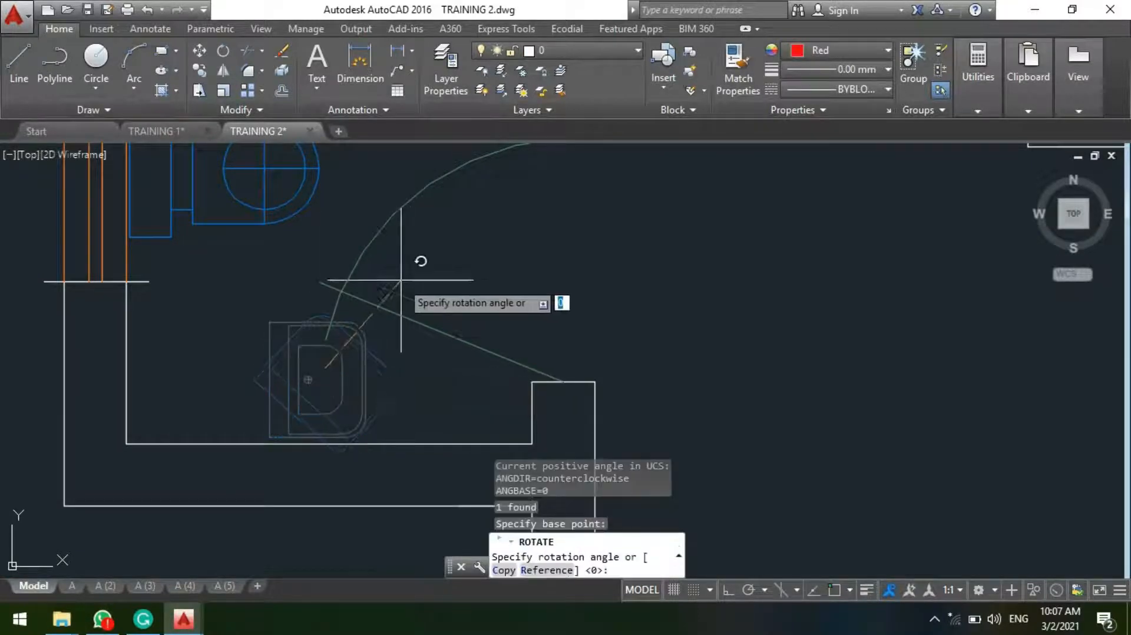
key("F8")
left_click(353, 253)
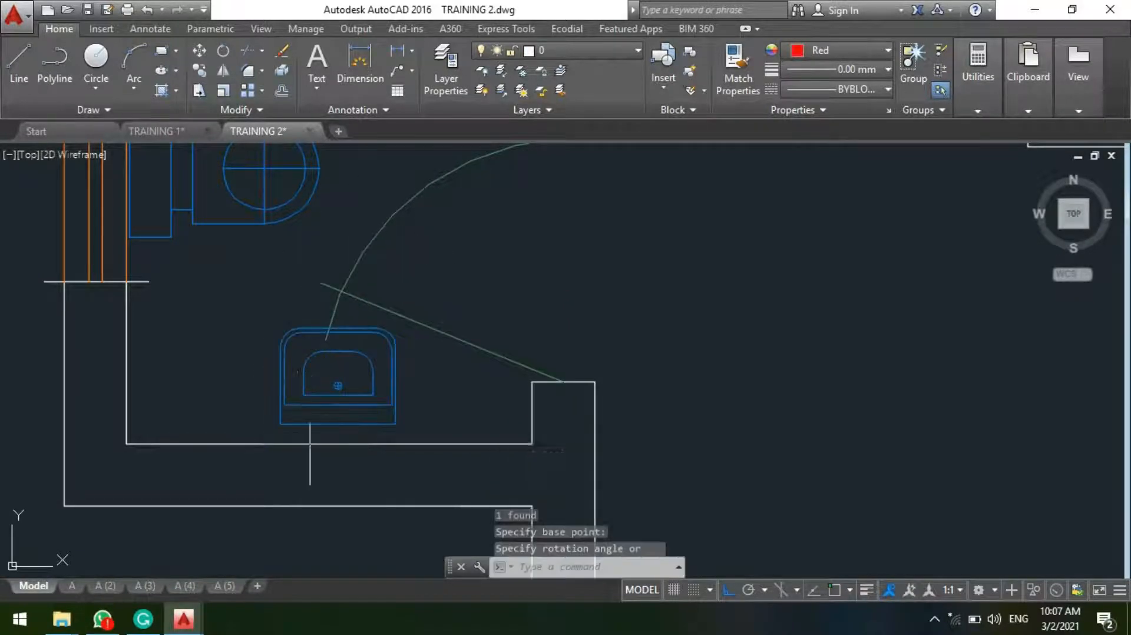
Step: Move the wash basin down and slightly left so its flat back sits against the bathroom's lower wall
left_click(307, 410)
key("Return")
scroll(312, 391, "up", 4)
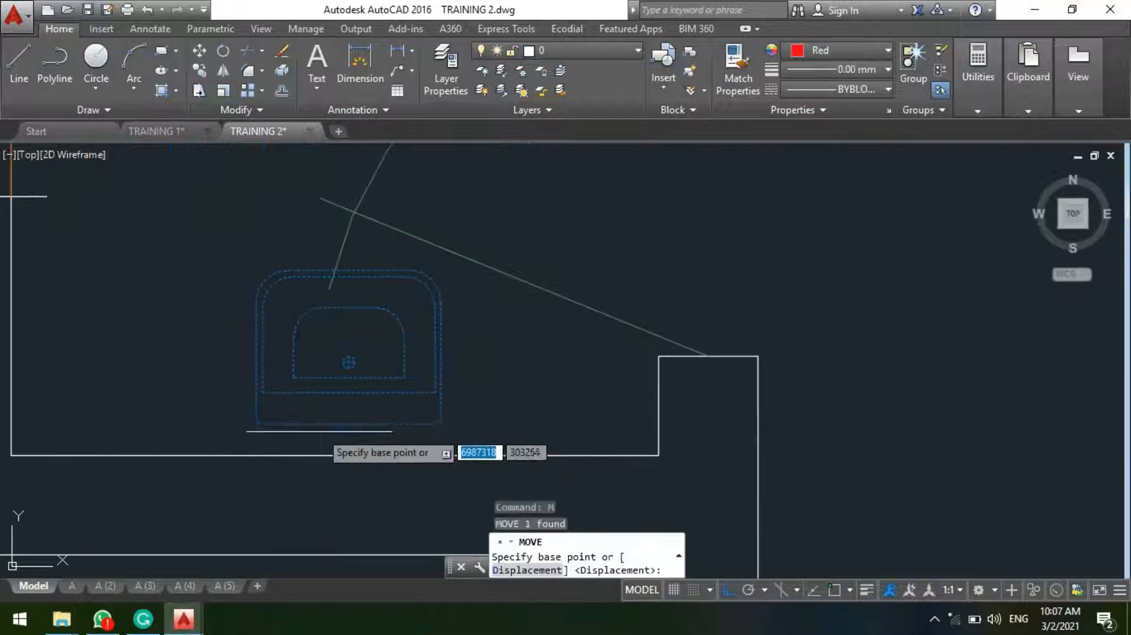
key("F3")
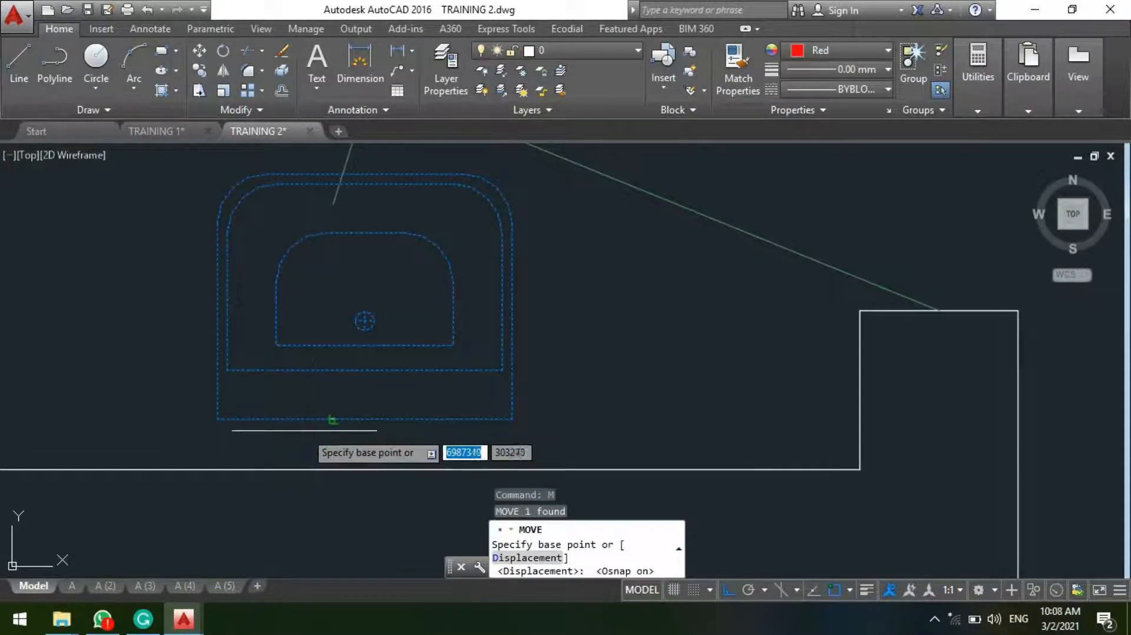
left_click(330, 419)
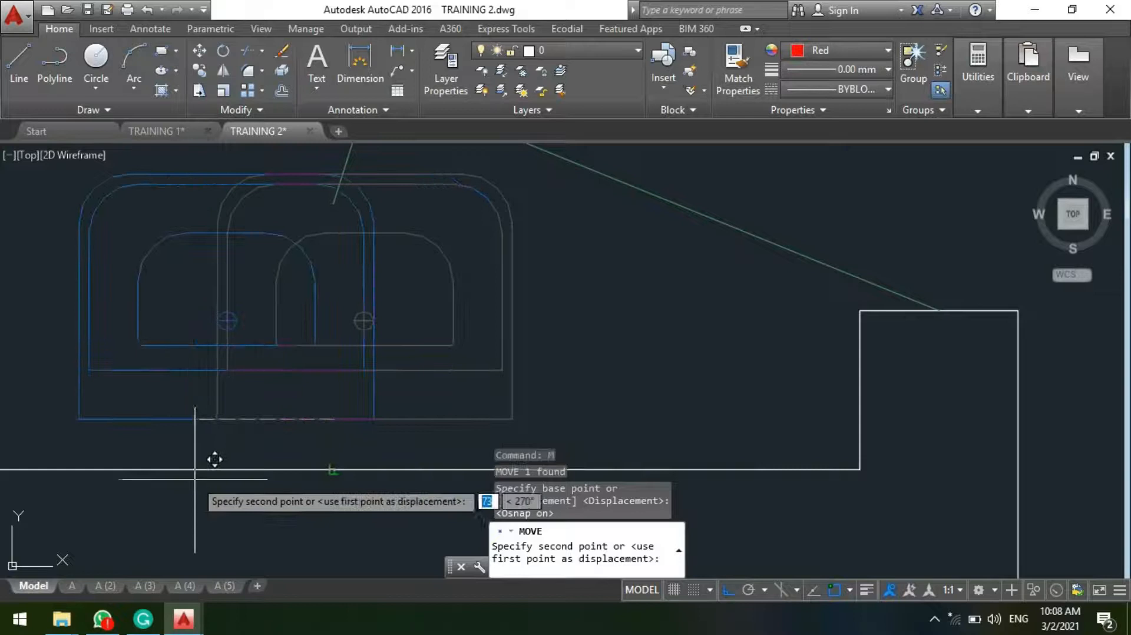
key("F8")
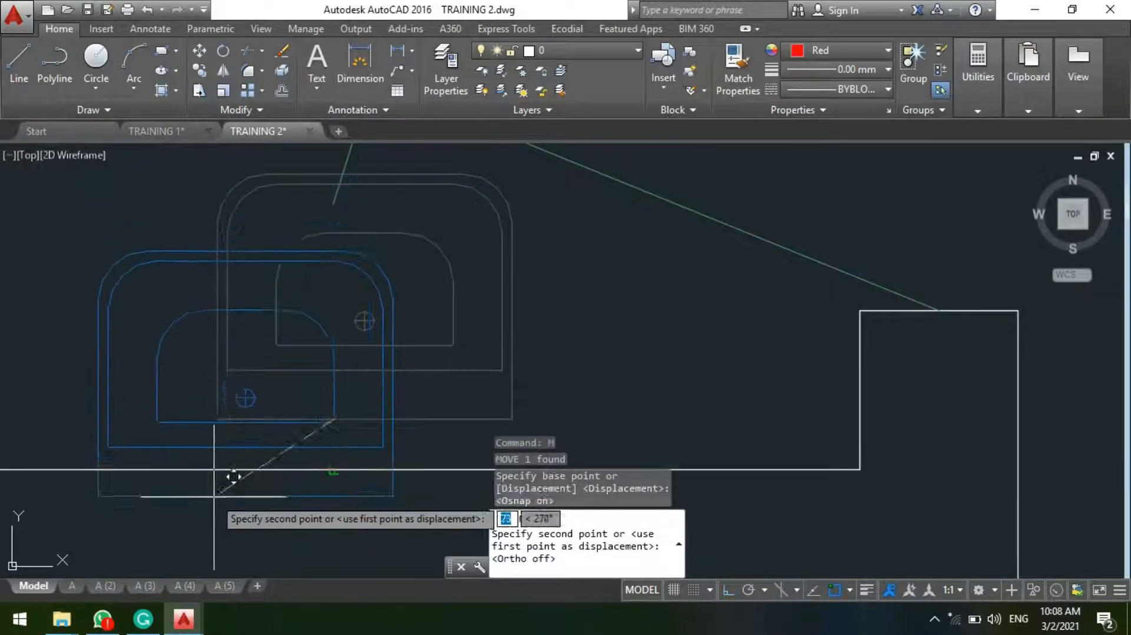
key("F3")
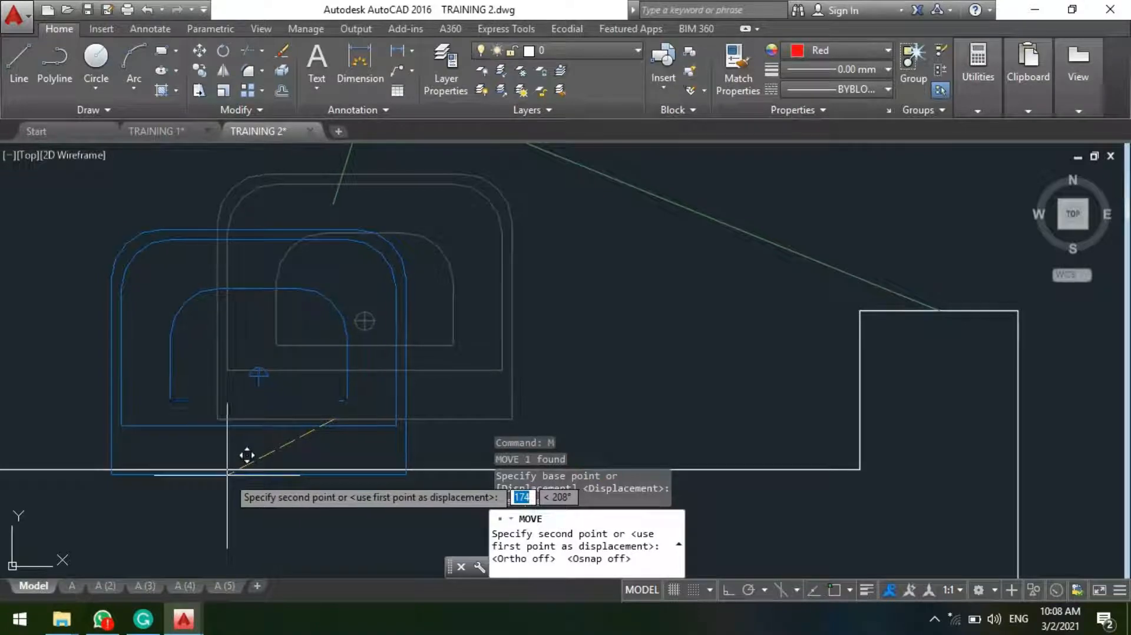
key("F3")
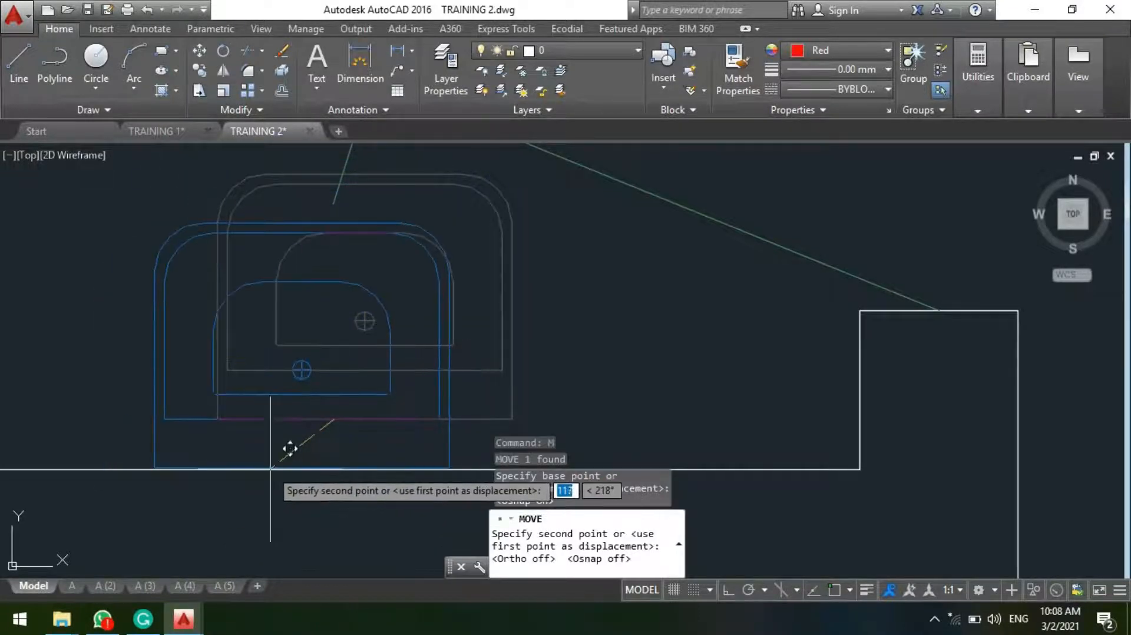
left_click(270, 469)
scroll(352, 468, "down", 8)
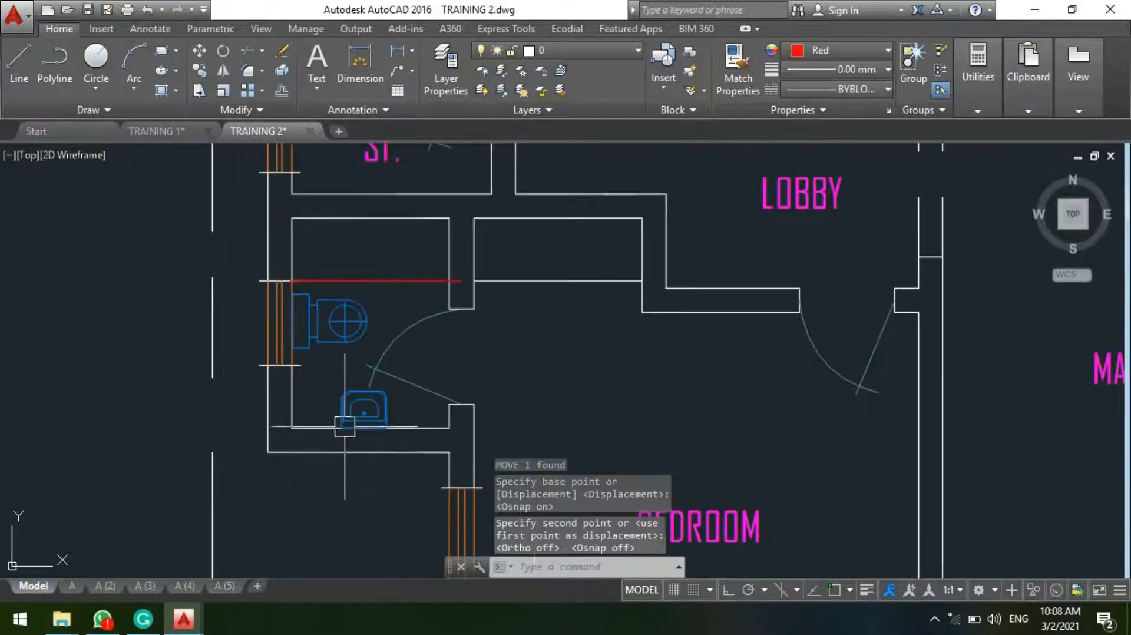
scroll(342, 386, "up", 4)
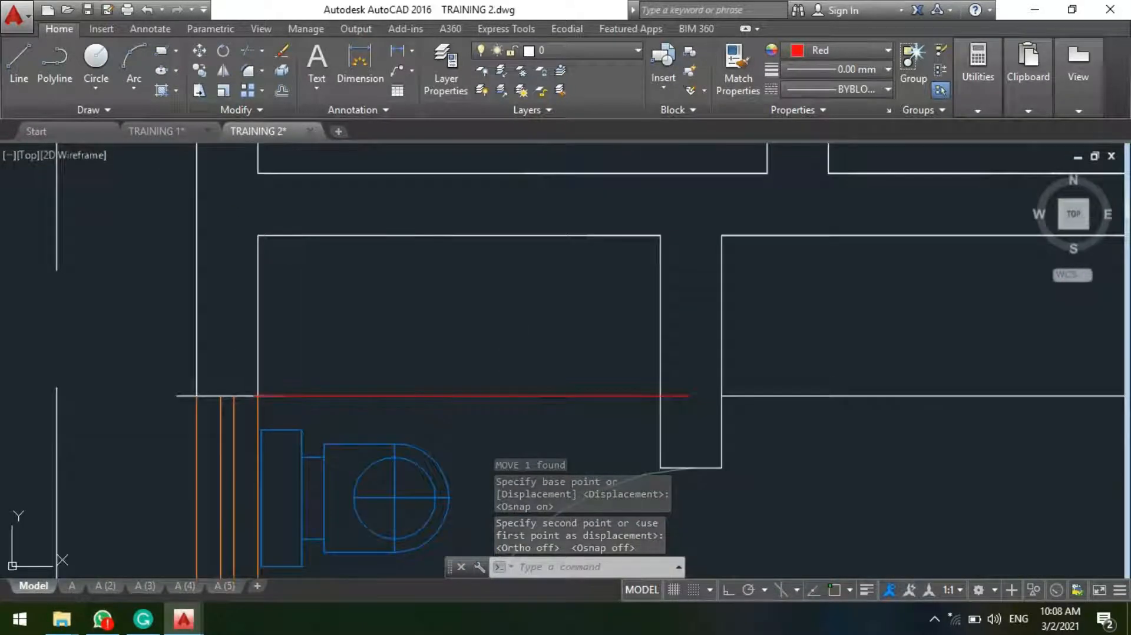
scroll(524, 339, "down", 4)
scroll(495, 302, "up", 3)
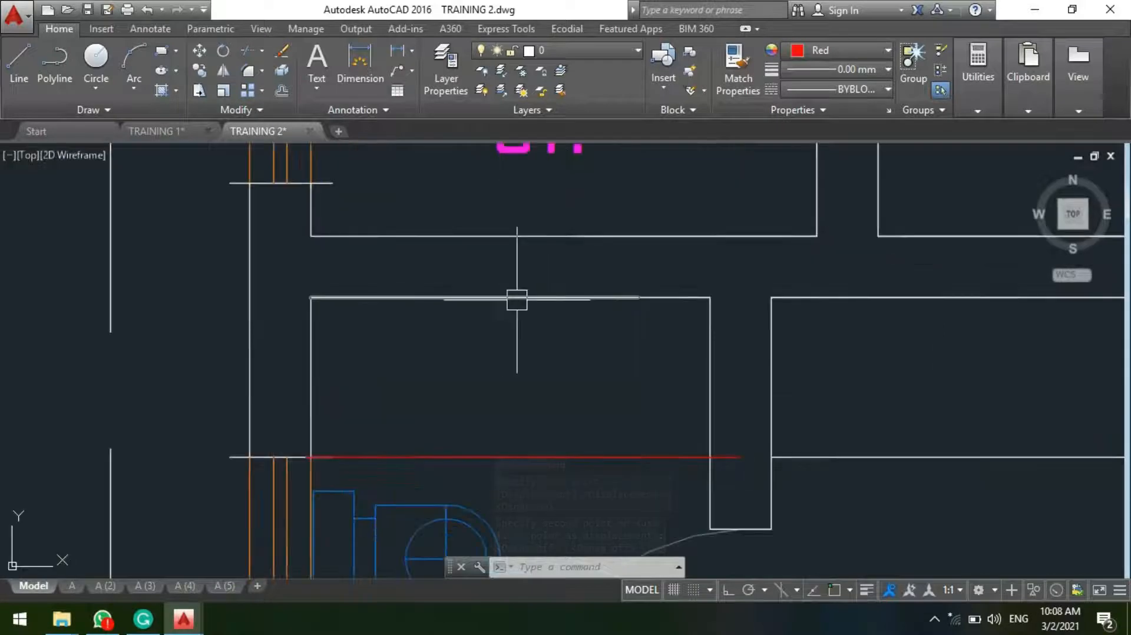
Step: Locate the recessed wet-type standard shower symbol in the symbols legend
scroll(518, 301, "down", 8)
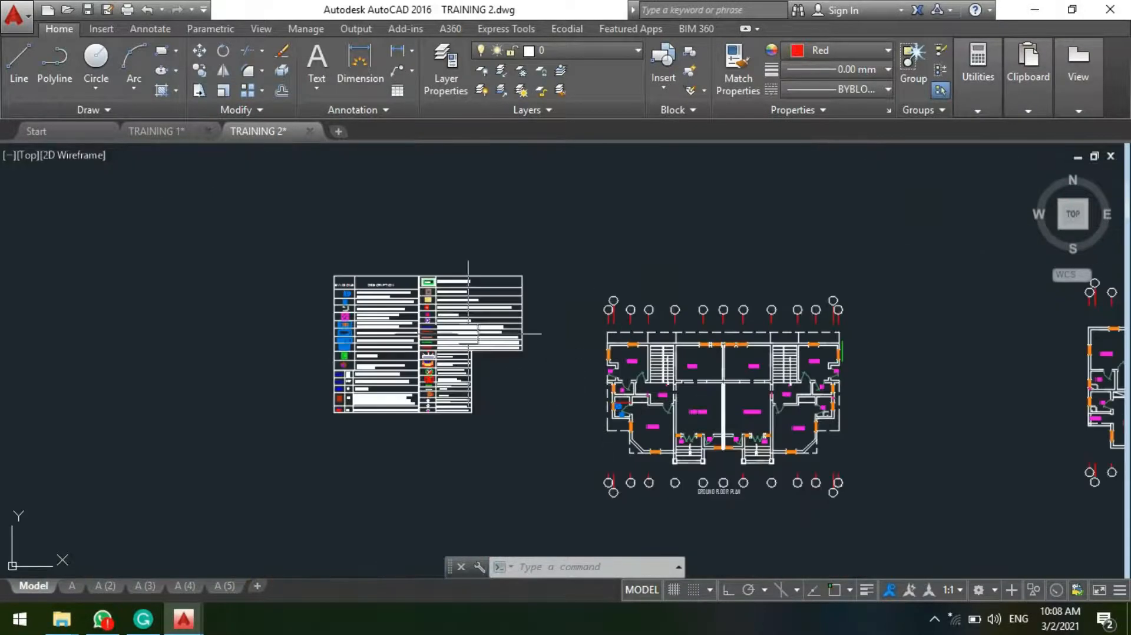
scroll(358, 289, "up", 10)
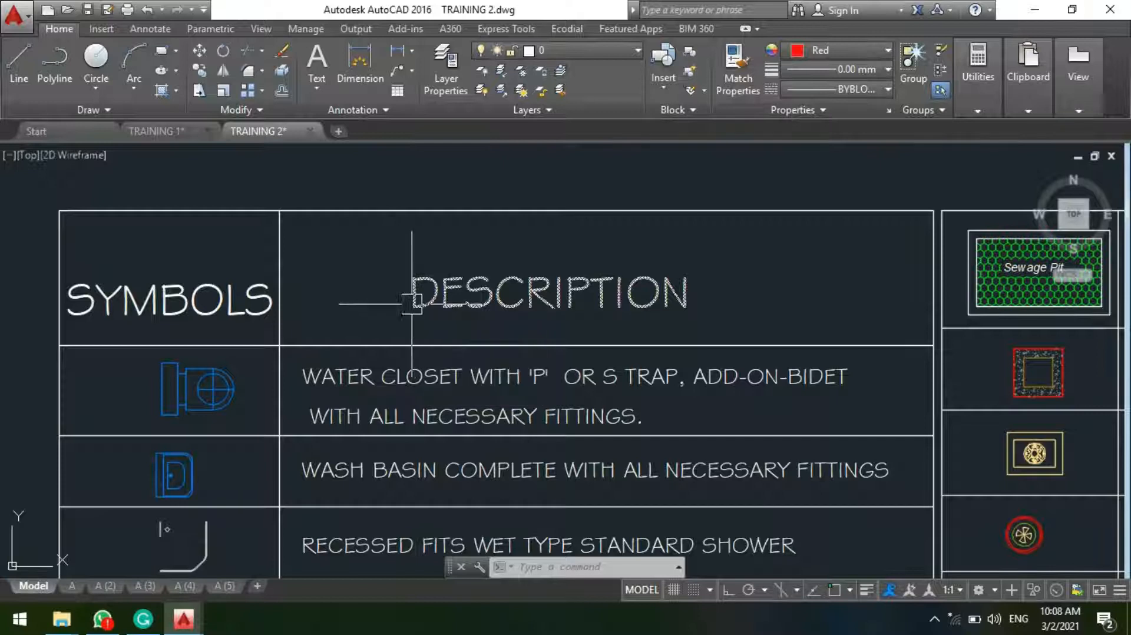
scroll(321, 377, "down", 6)
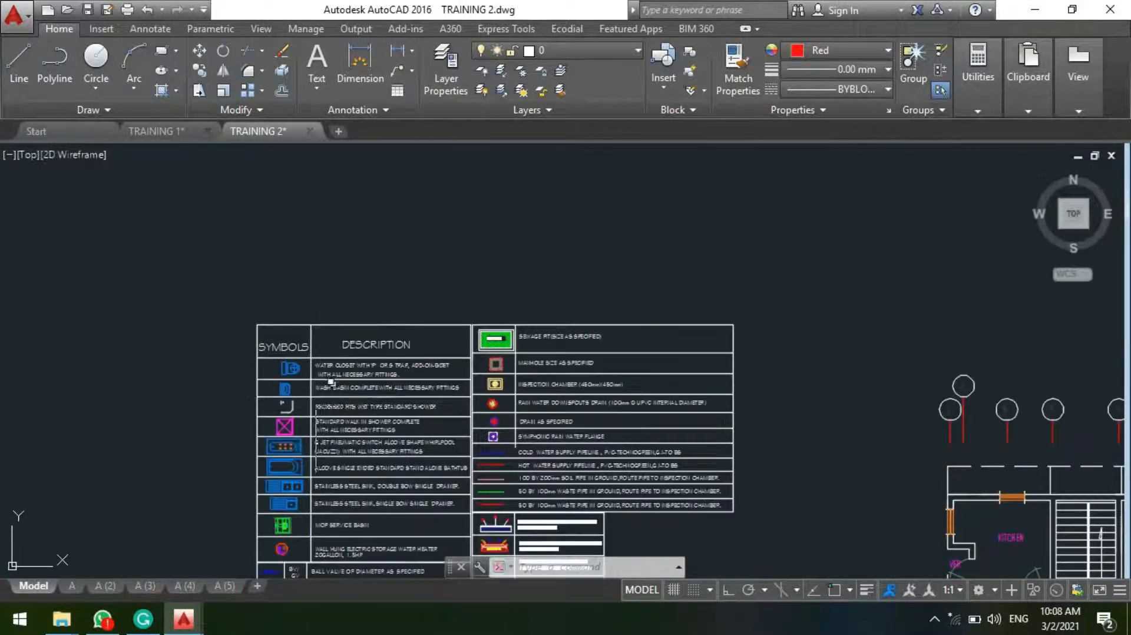
scroll(277, 437, "up", 5)
scroll(312, 317, "up", 2)
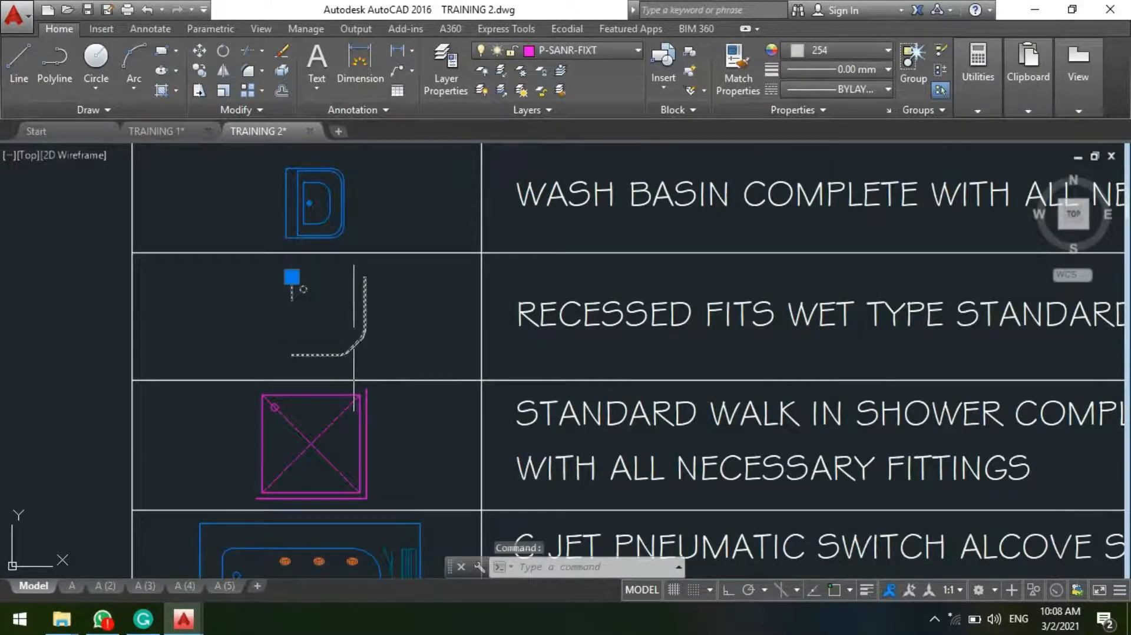
type("VP")
key("Return")
key("Escape")
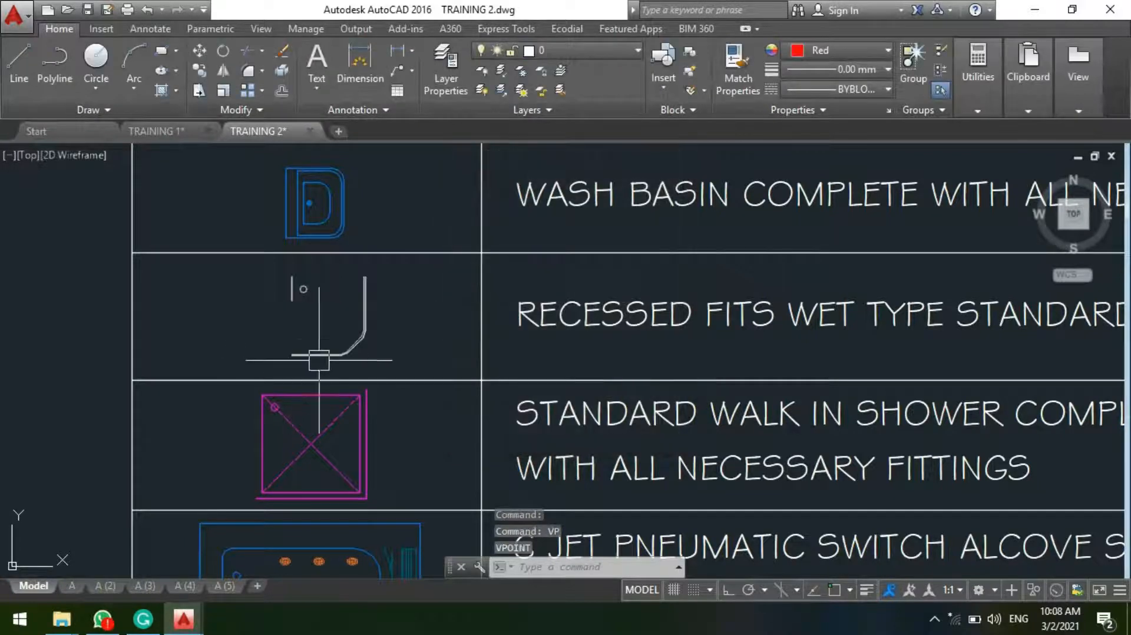
Step: Copy the recessed wet-type shower symbol from the legend into the bathroom, against the outer wall just above the red dividing line
type("co")
key("Return")
left_click(365, 332)
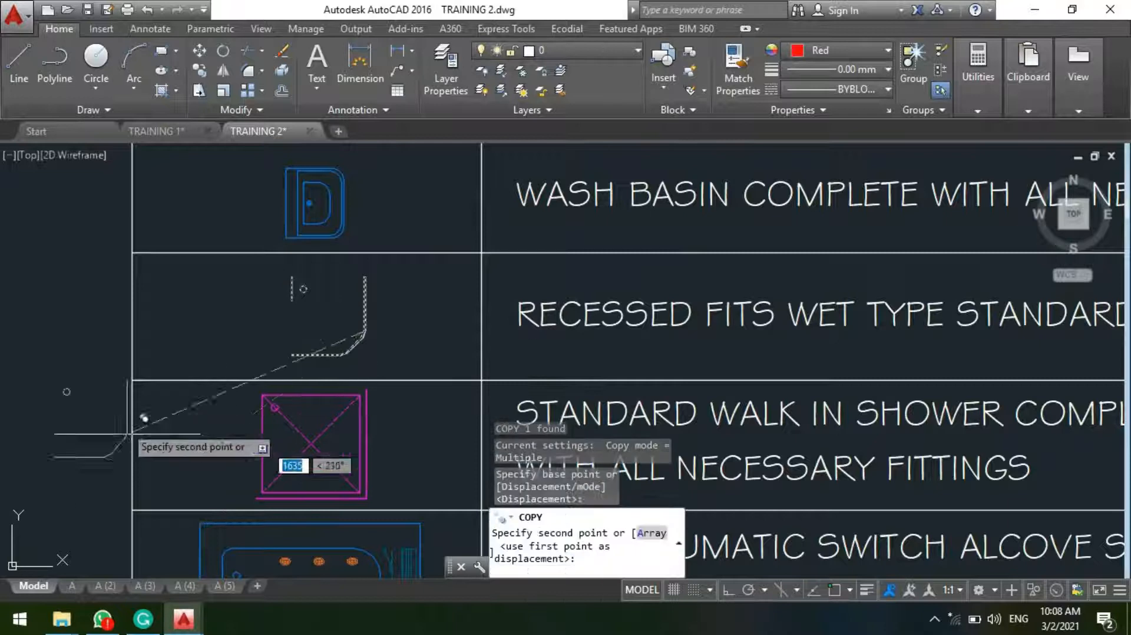
scroll(127, 434, "down", 7)
scroll(256, 462, "up", 7)
scroll(152, 398, "up", 1)
scroll(359, 396, "down", 2)
scroll(275, 441, "up", 2)
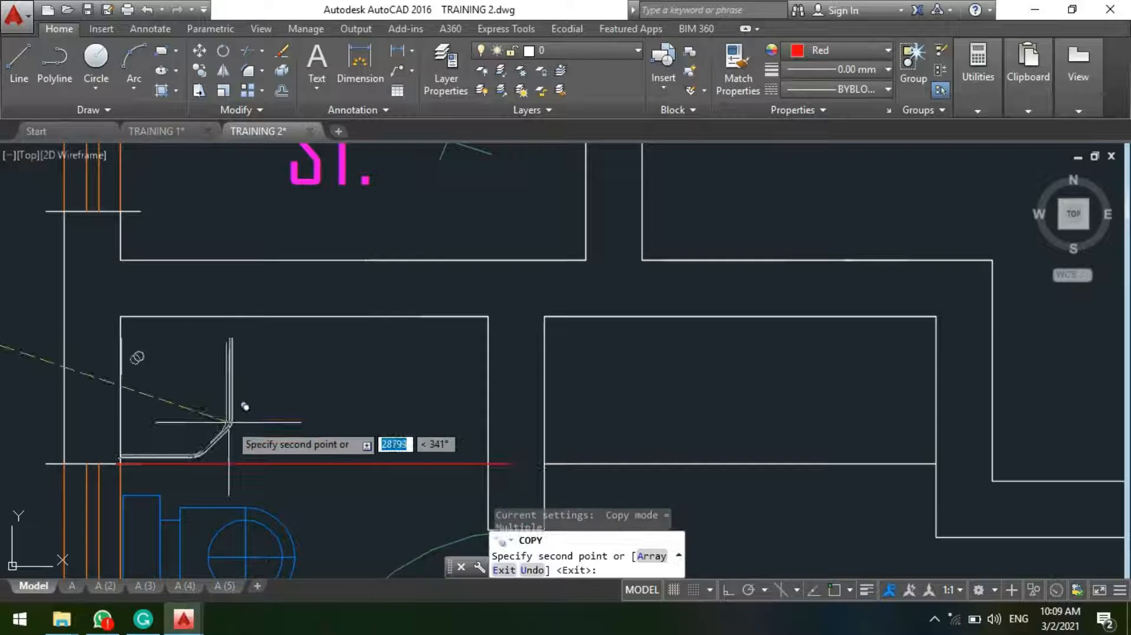
left_click(232, 413)
key("Escape")
Step: Examine the arrangement of the shower, water closet and wash basin in the bathroom beside the bedroom
scroll(177, 383, "down", 3)
scroll(298, 390, "up", 2)
scroll(298, 389, "up", 2)
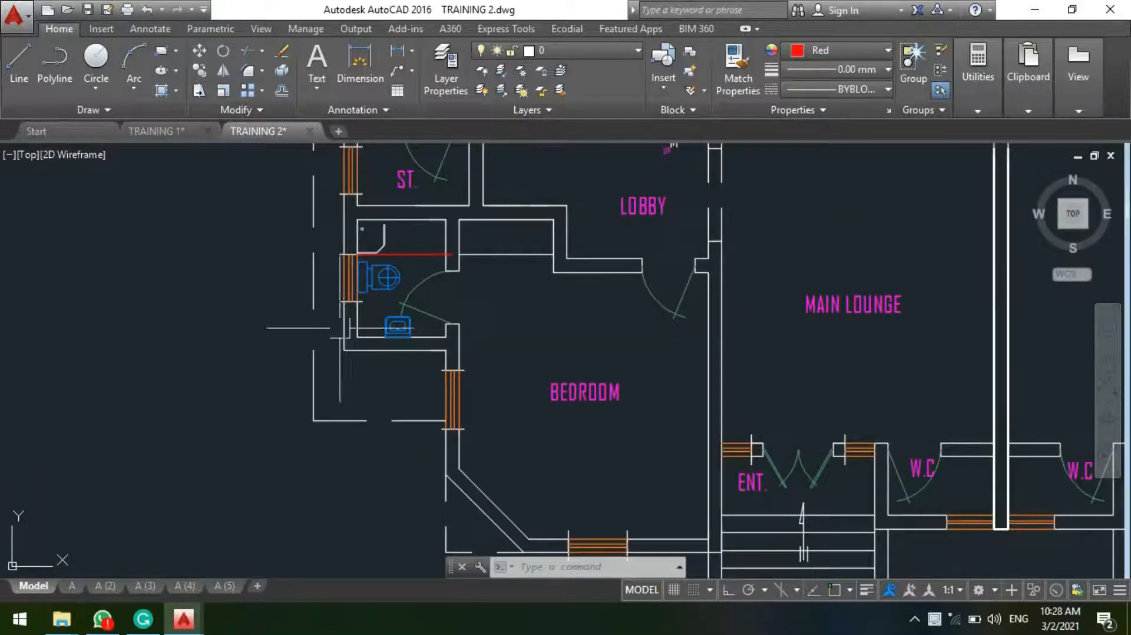
scroll(371, 320, "up", 4)
scroll(322, 380, "down", 4)
middle_click_drag(333, 344, 336, 404)
scroll(337, 430, "up", 2)
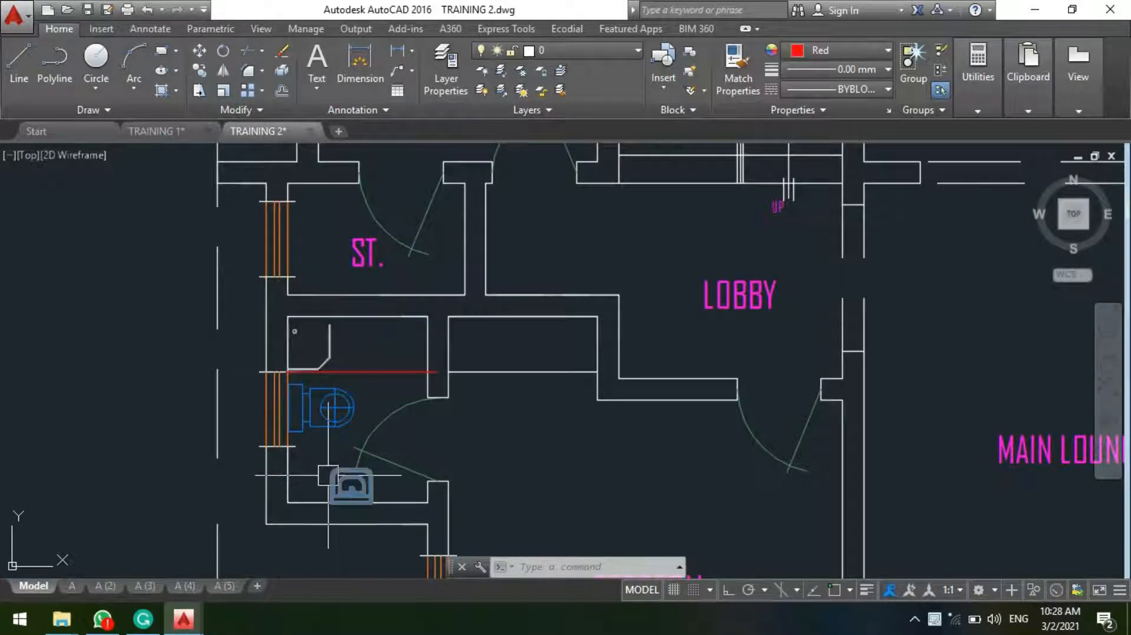
scroll(328, 476, "down", 2)
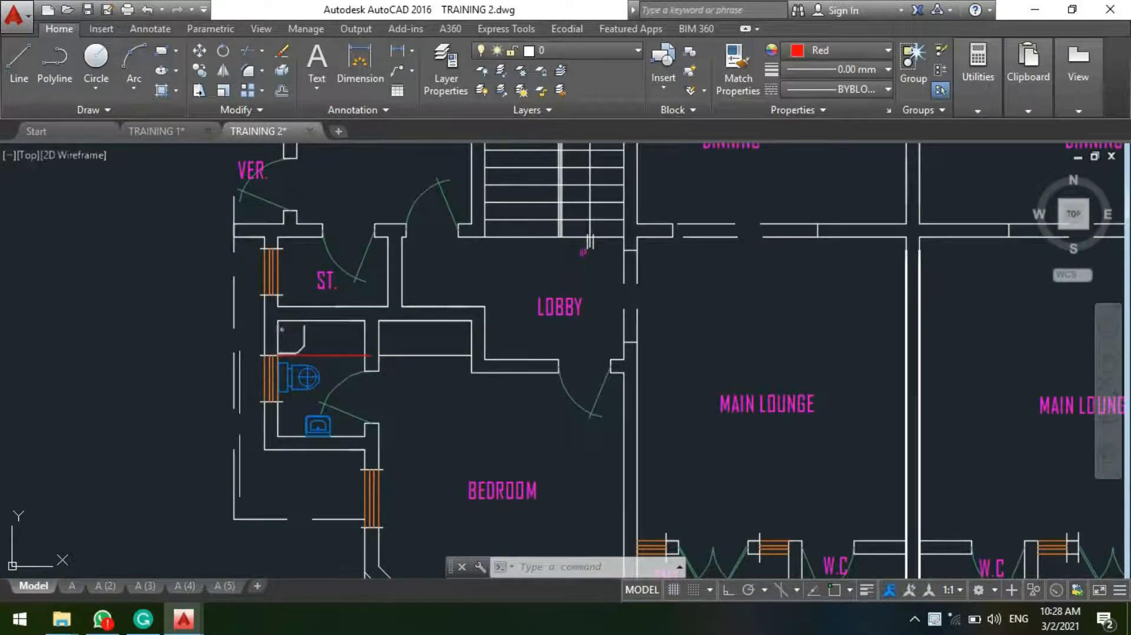
scroll(322, 446, "up", 4)
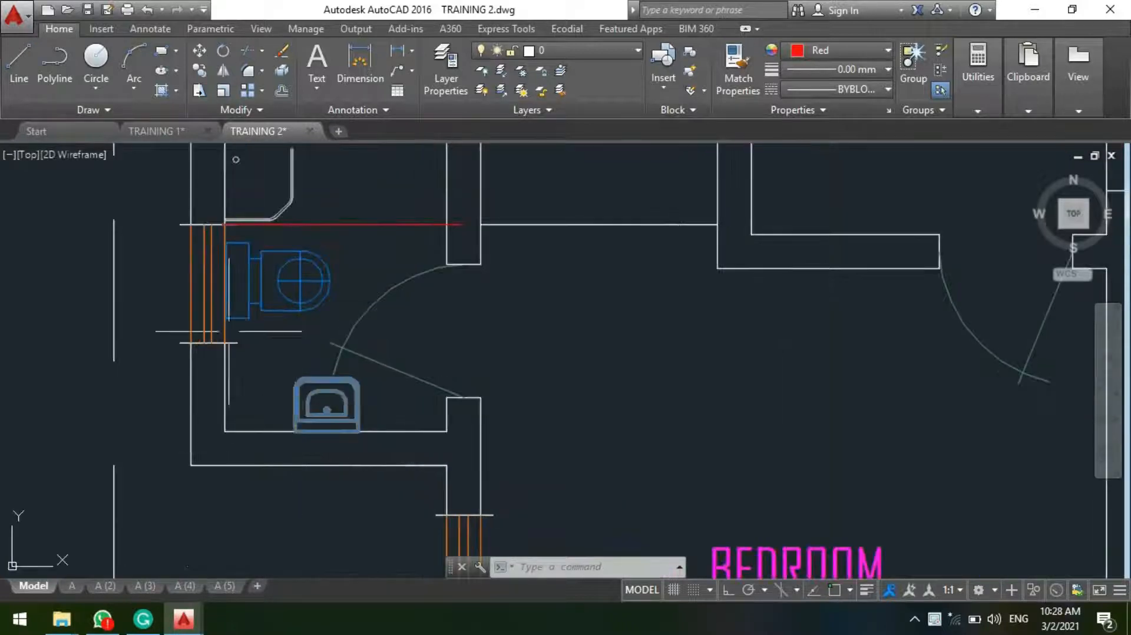
middle_click_drag(258, 327, 257, 441)
scroll(276, 266, "down", 4)
scroll(298, 289, "up", 4)
scroll(277, 354, "down", 4)
middle_click_drag(263, 330, 225, 411)
scroll(299, 499, "down", 6)
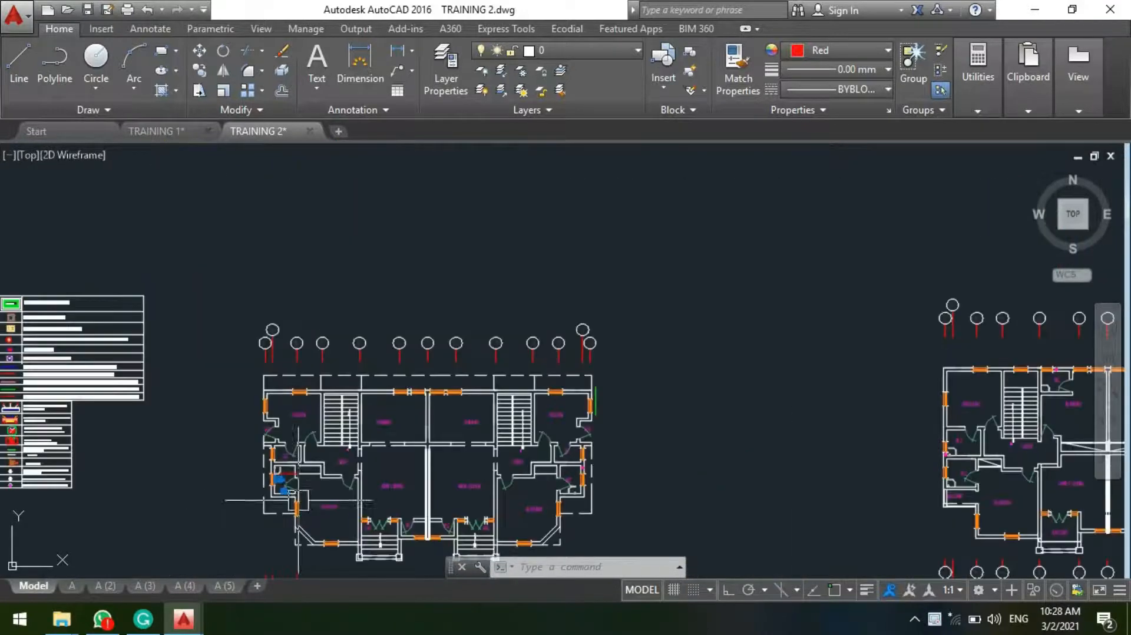
Step: Examine the wall space under the kitchen's upper window, and locate the stainless steel sink symbols in the legend
scroll(281, 441, "up", 6)
middle_click_drag(308, 276, 348, 336)
scroll(363, 339, "up", 4)
middle_click_drag(337, 251, 557, 305)
scroll(657, 335, "up", 2)
scroll(663, 321, "down", 2)
middle_click_drag(663, 301, 551, 277)
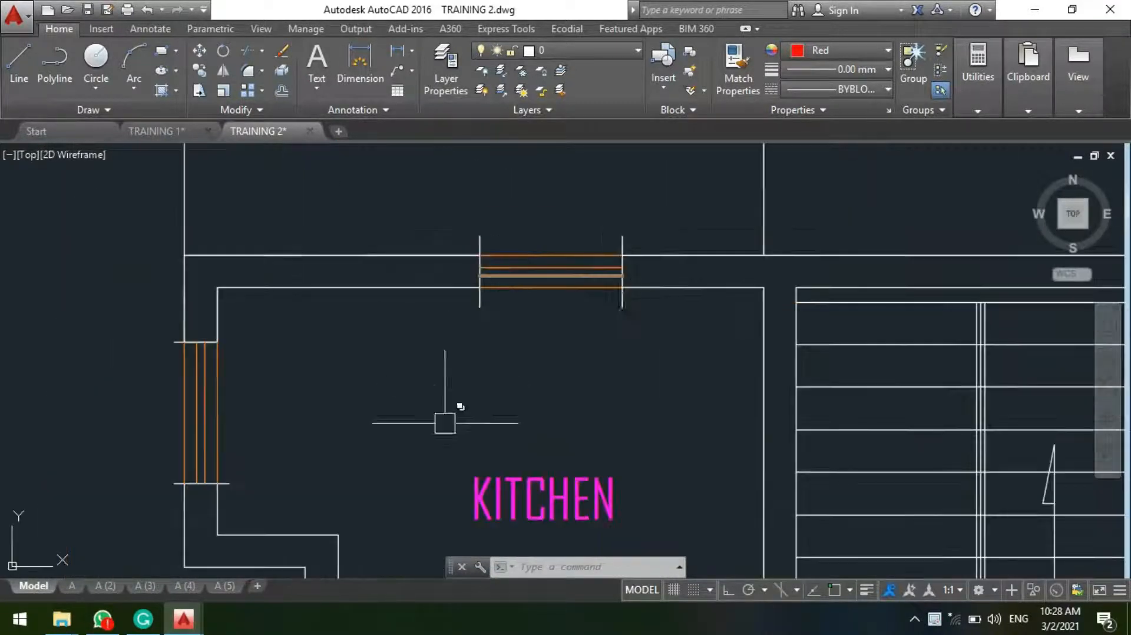
scroll(588, 296, "down", 8)
mouse_move(122, 222)
middle_mouse_down()
mouse_move(161, 240)
mouse_move(320, 251)
middle_mouse_up()
scroll(141, 285, "up", 4)
scroll(227, 253, "up", 4)
scroll(240, 285, "down", 4)
scroll(298, 427, "up", 4)
left_click(294, 435)
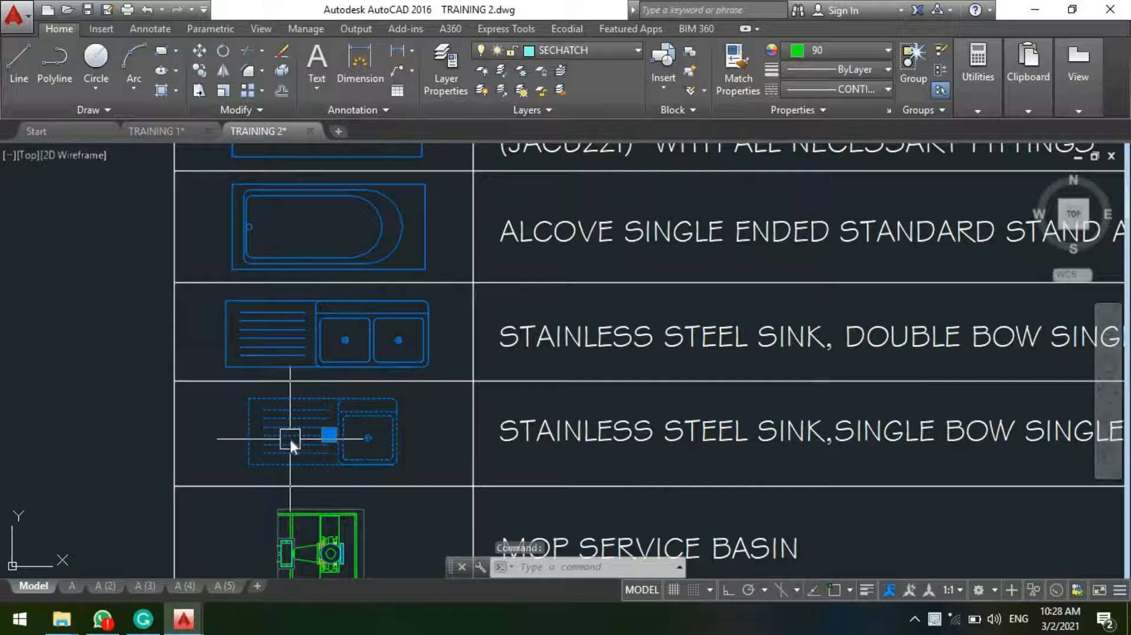
key("Return")
scroll(288, 466, "down", 3)
scroll(353, 413, "up", 3)
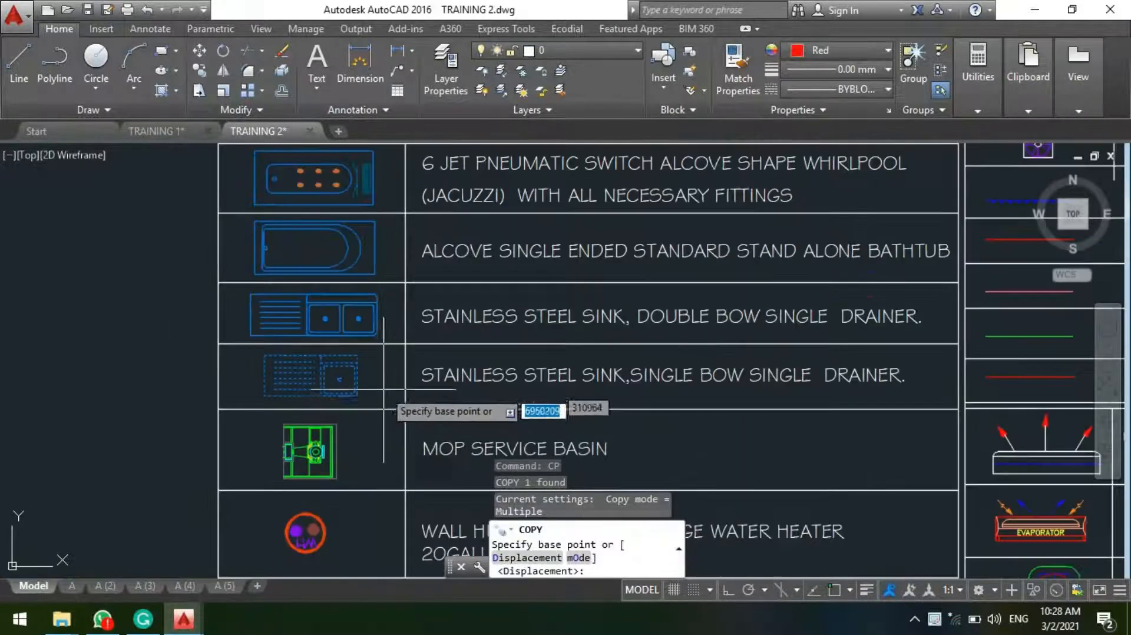
scroll(471, 436, "down", 3)
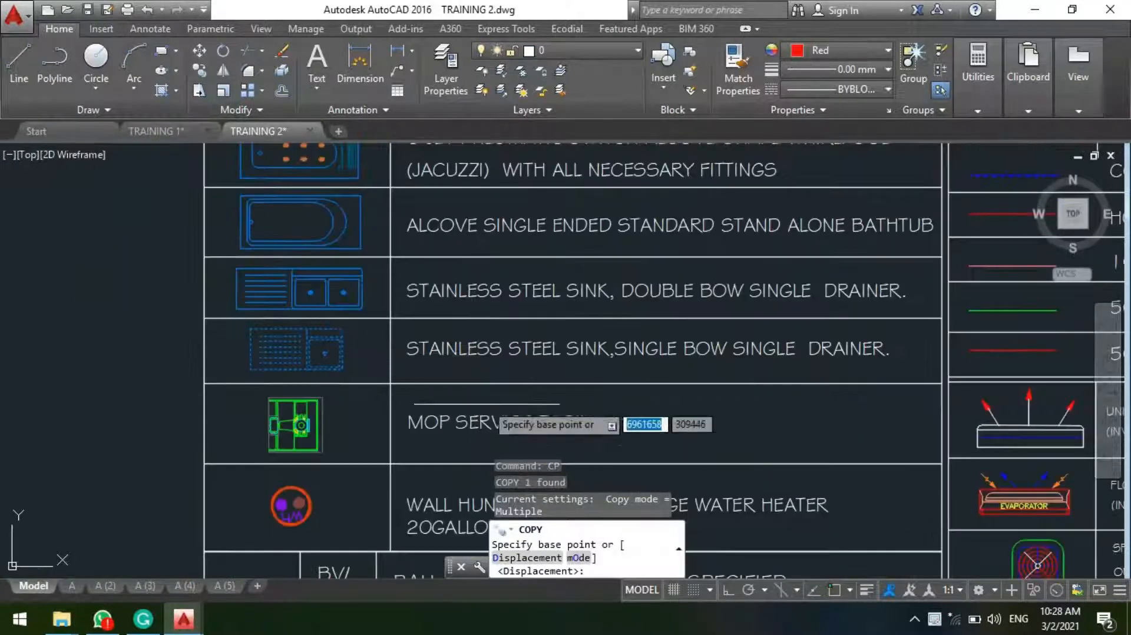
scroll(377, 365, "up", 3)
key("Escape")
Step: Copy the single-bowl stainless steel sink from the legend into the kitchen, centred under the upper window with its back against the wall
scroll(232, 366, "up", 5)
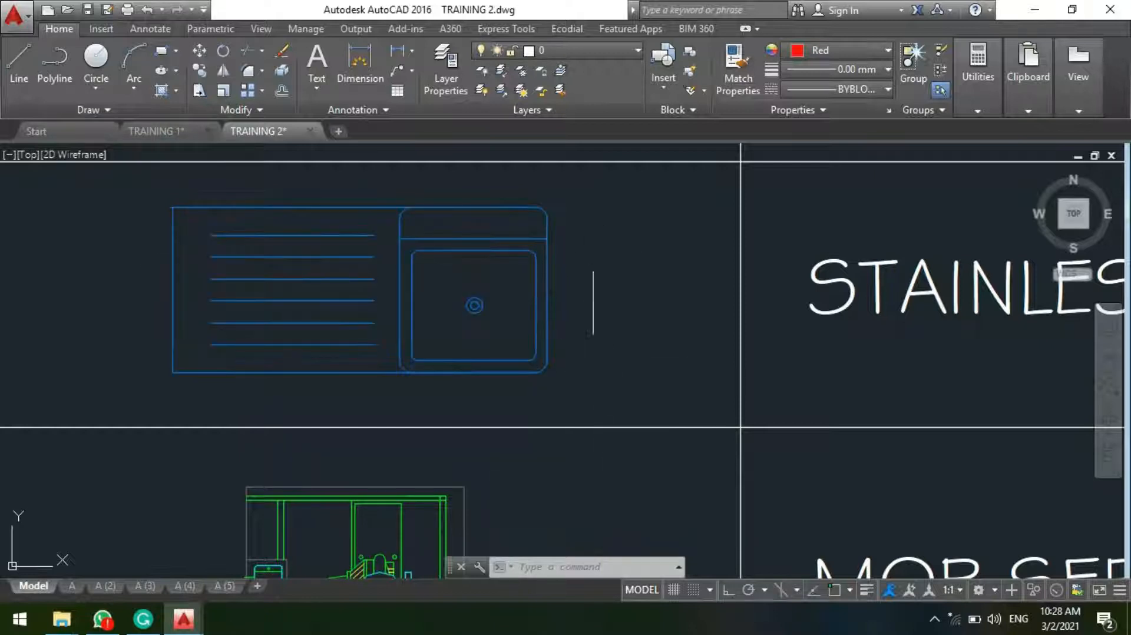
scroll(612, 277, "up", 3)
scroll(604, 295, "down", 3)
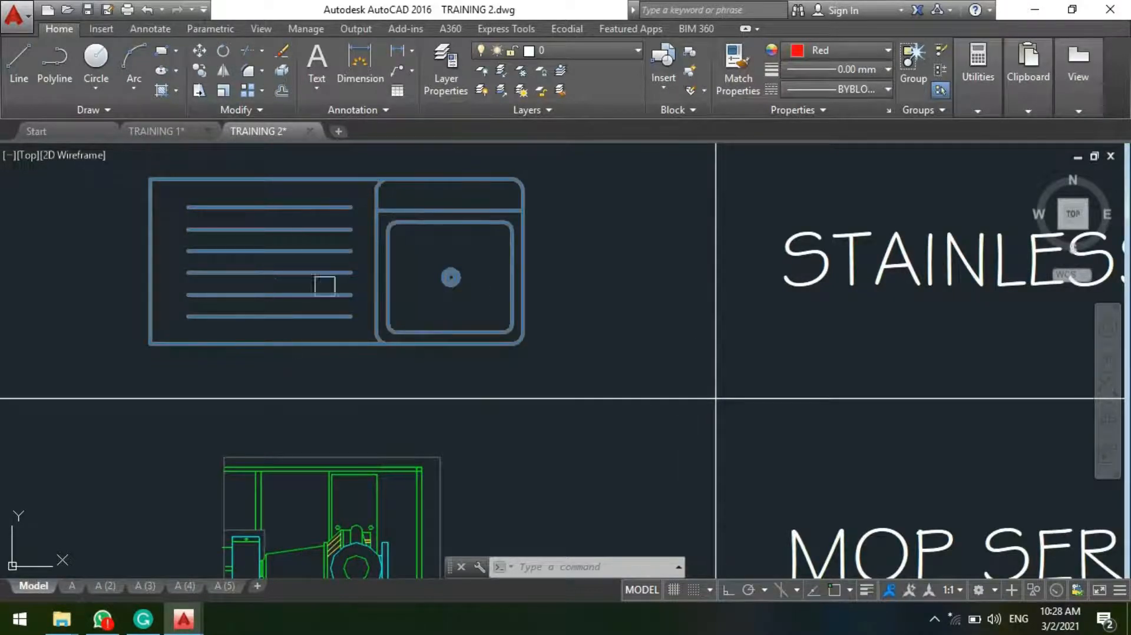
type("CP")
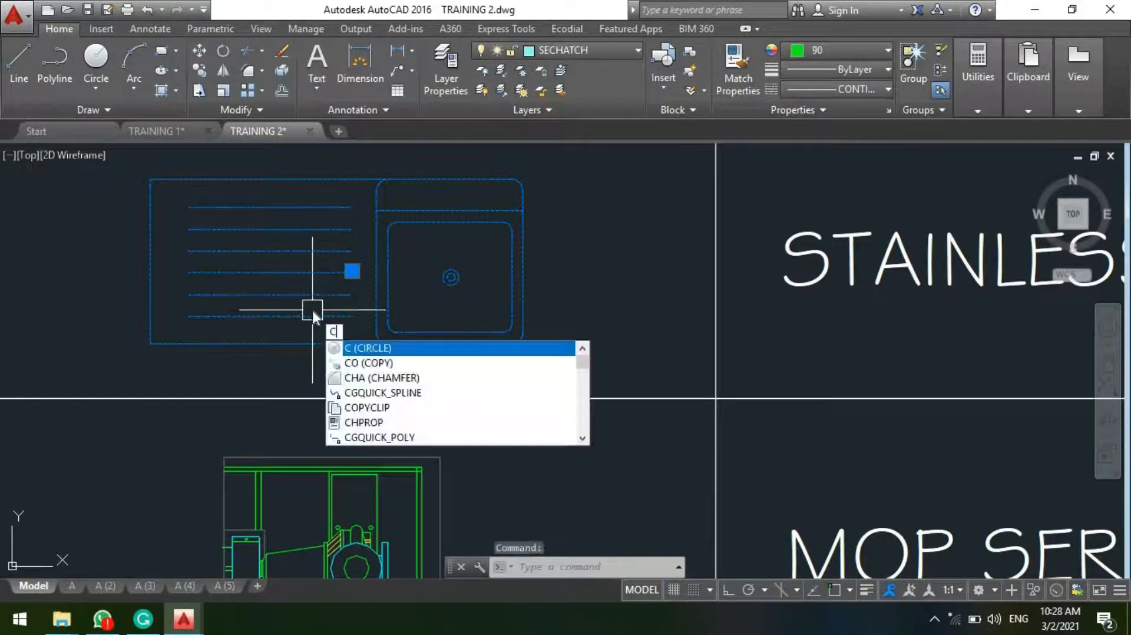
key("Return")
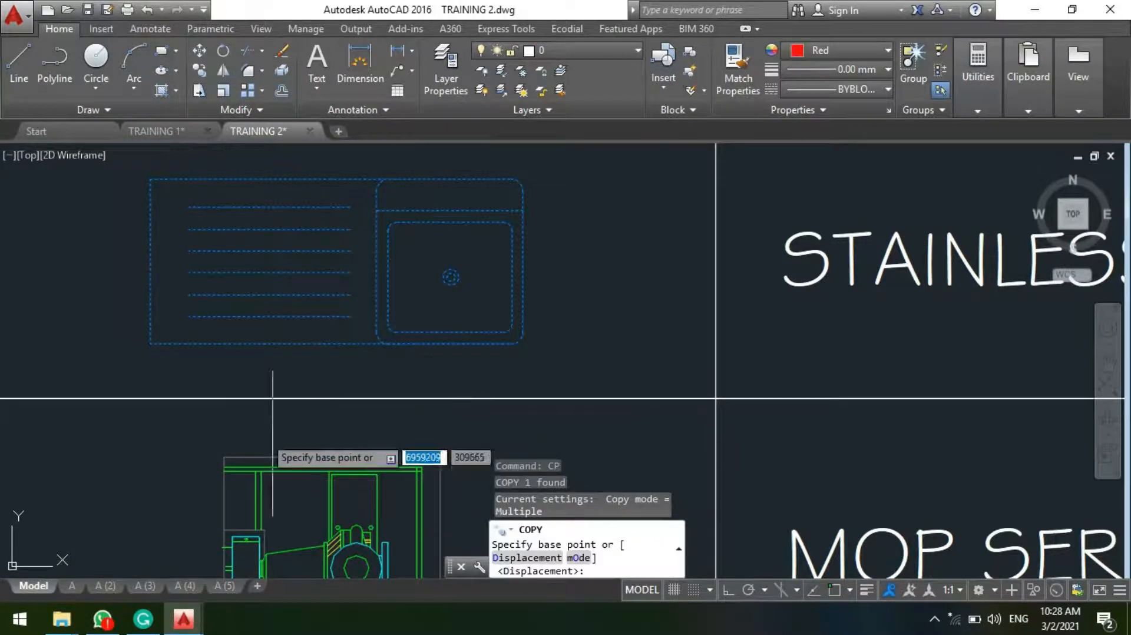
left_click(291, 245)
scroll(35, 407, "down", 7)
scroll(354, 277, "down", 3)
scroll(448, 253, "up", 8)
scroll(389, 303, "up", 6)
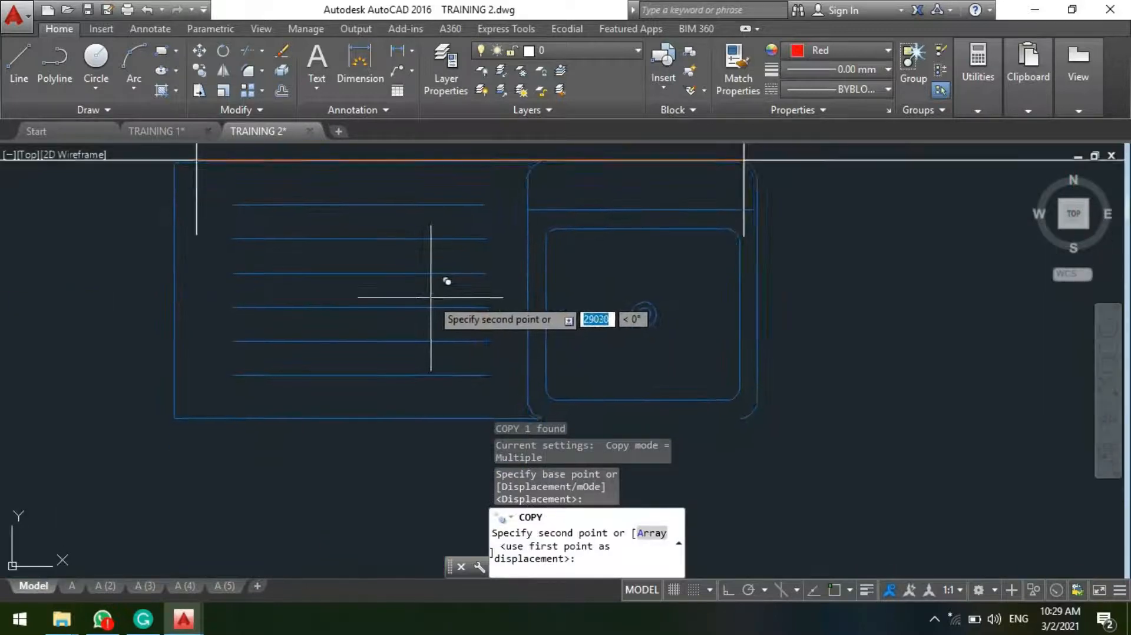
left_click(443, 280)
key("Escape")
Step: Measure the kitchen sink's length along its front edge with a linear dimension, and delete the dimension
scroll(399, 330, "down", 5)
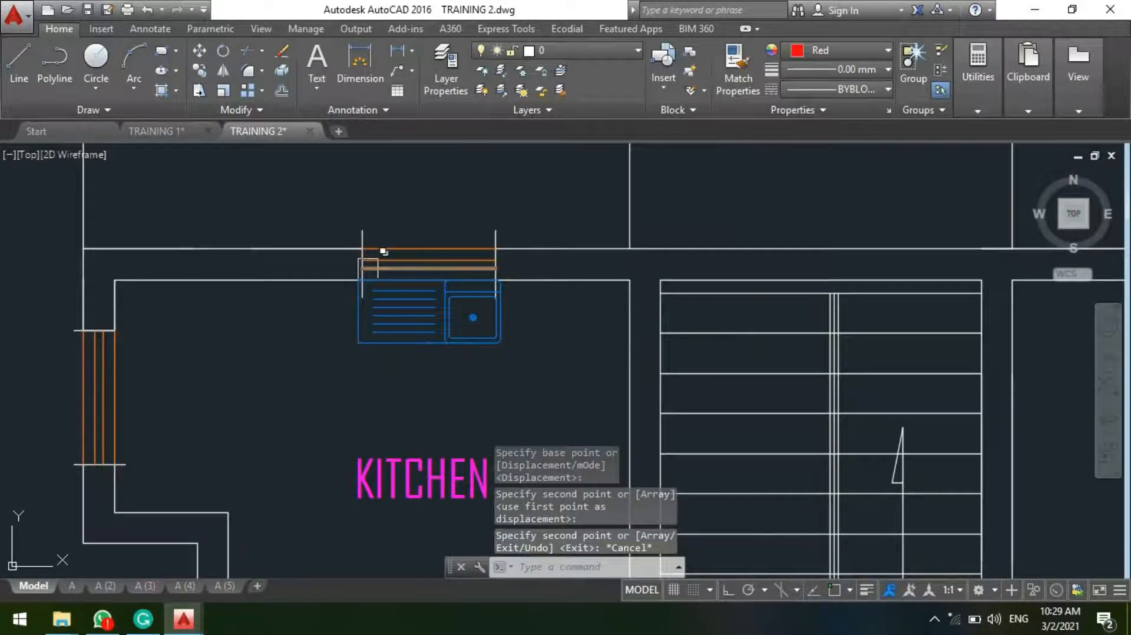
scroll(377, 265, "down", 5)
scroll(380, 280, "up", 7)
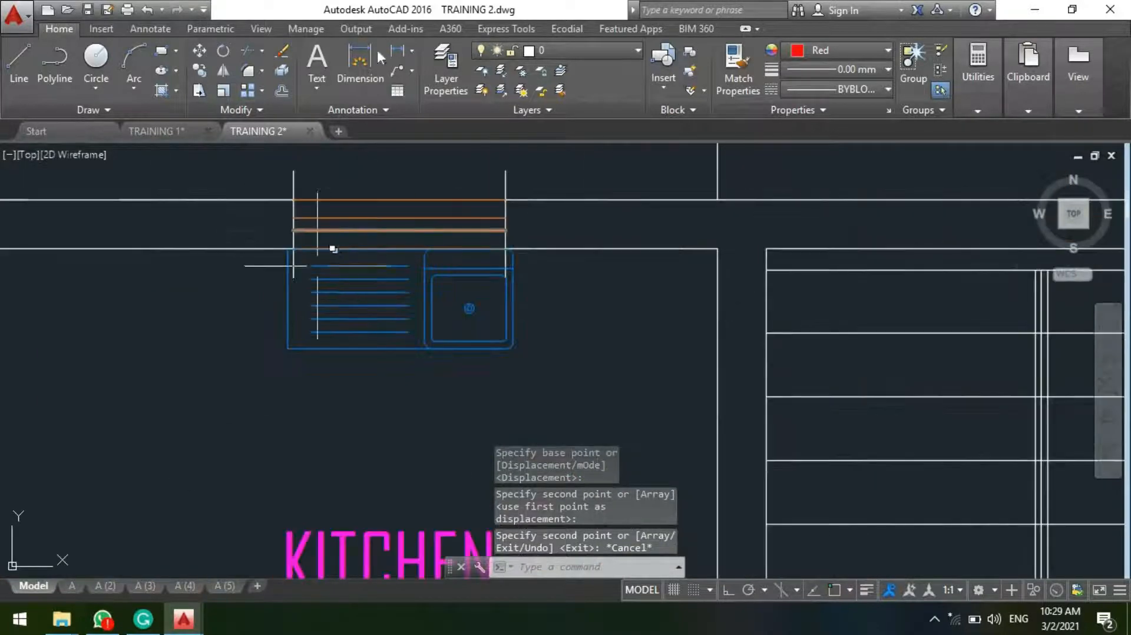
left_click(403, 55)
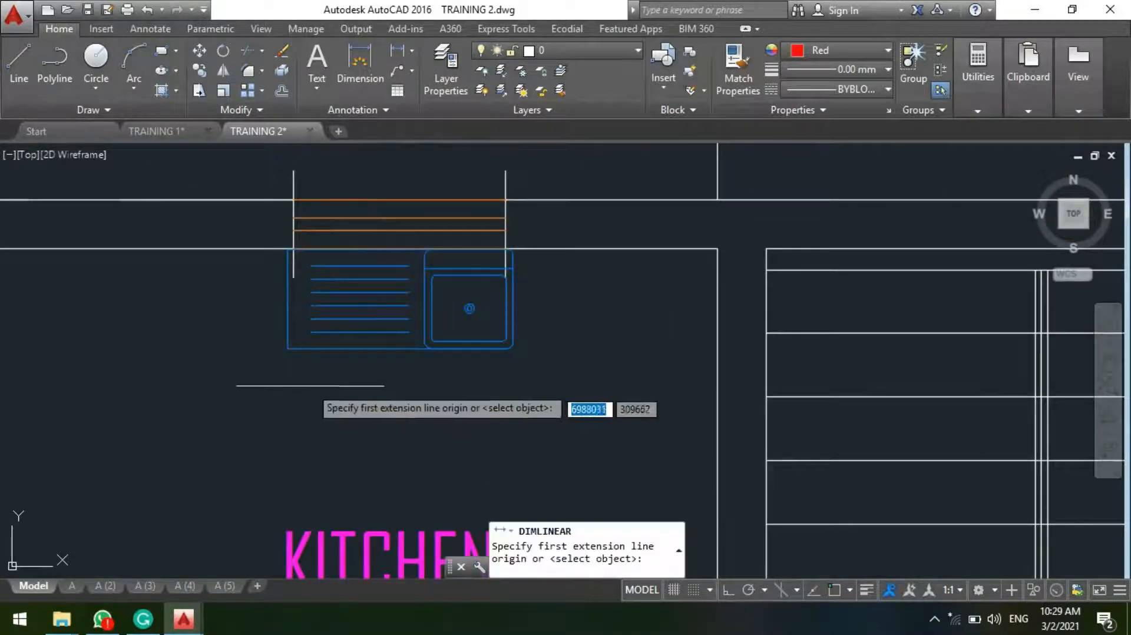
scroll(265, 328, "up", 5)
left_click(233, 241)
scroll(242, 324, "down", 2)
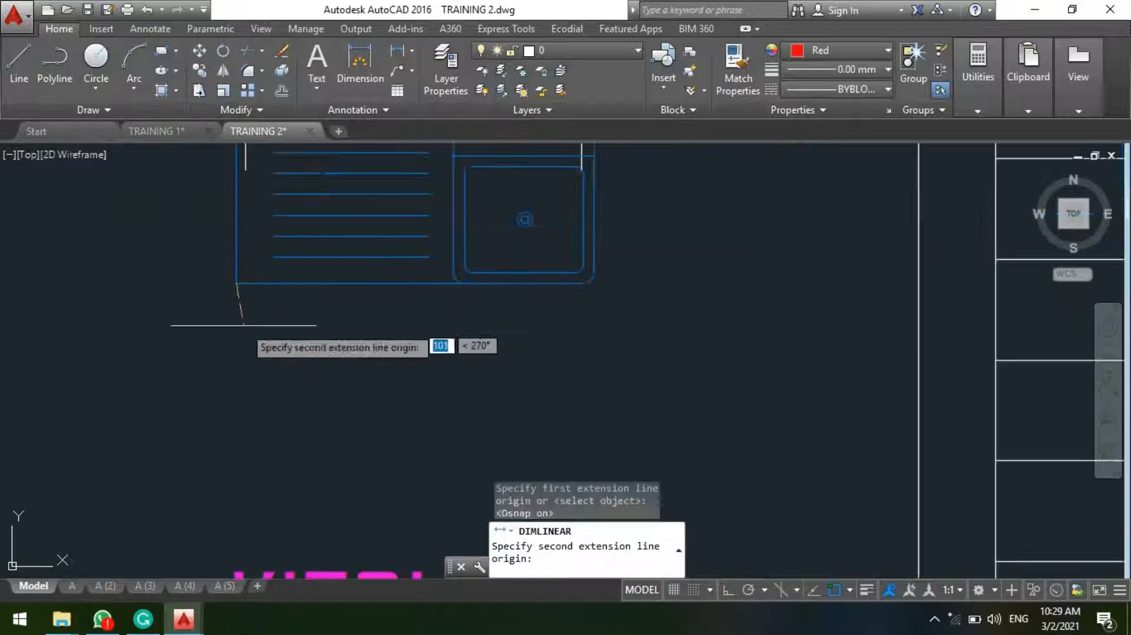
left_click(594, 282)
left_click(519, 349)
scroll(448, 359, "down", 3)
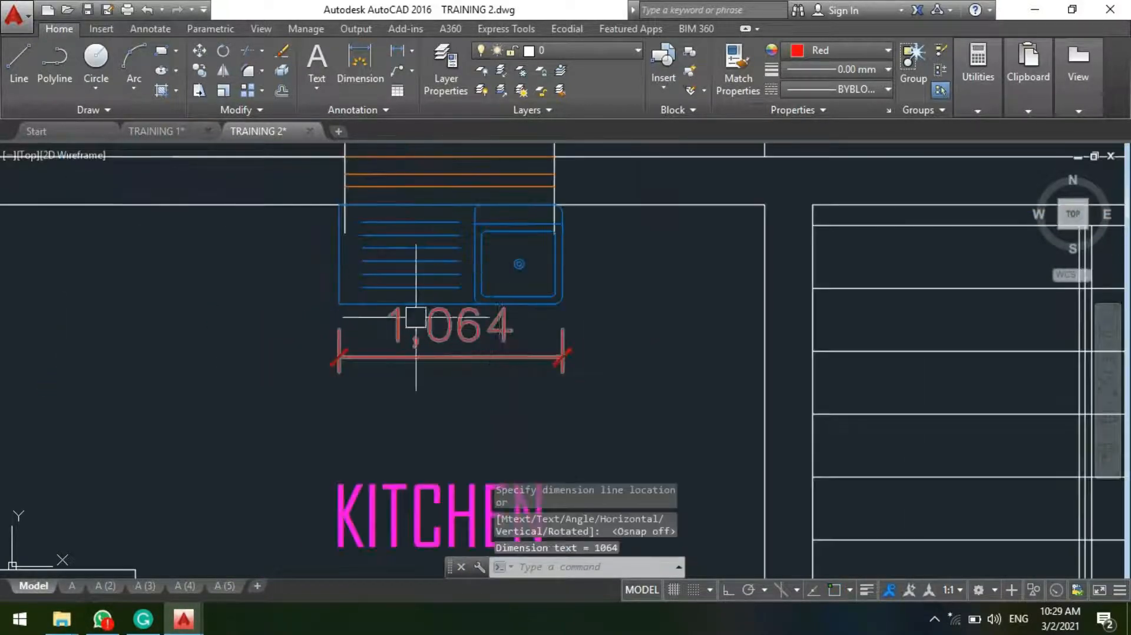
key("Escape")
left_click(444, 360)
key("Delete")
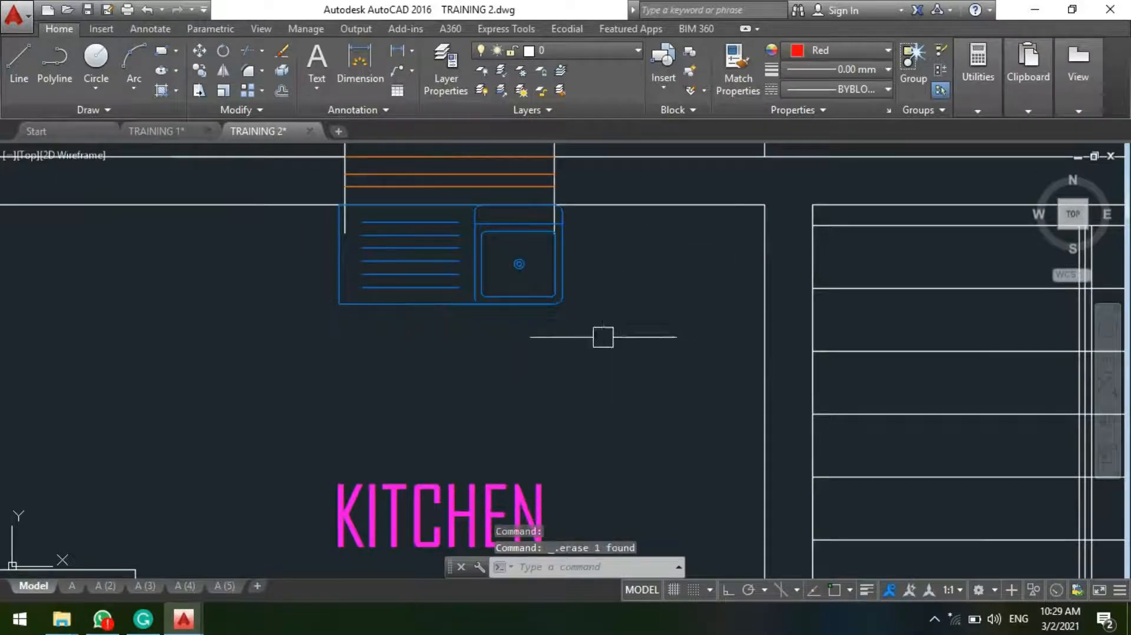
Step: Examine the kitchen sink's placement and the W.C above the balcony on the floor plan with the family lounge
scroll(463, 277, "down", 4)
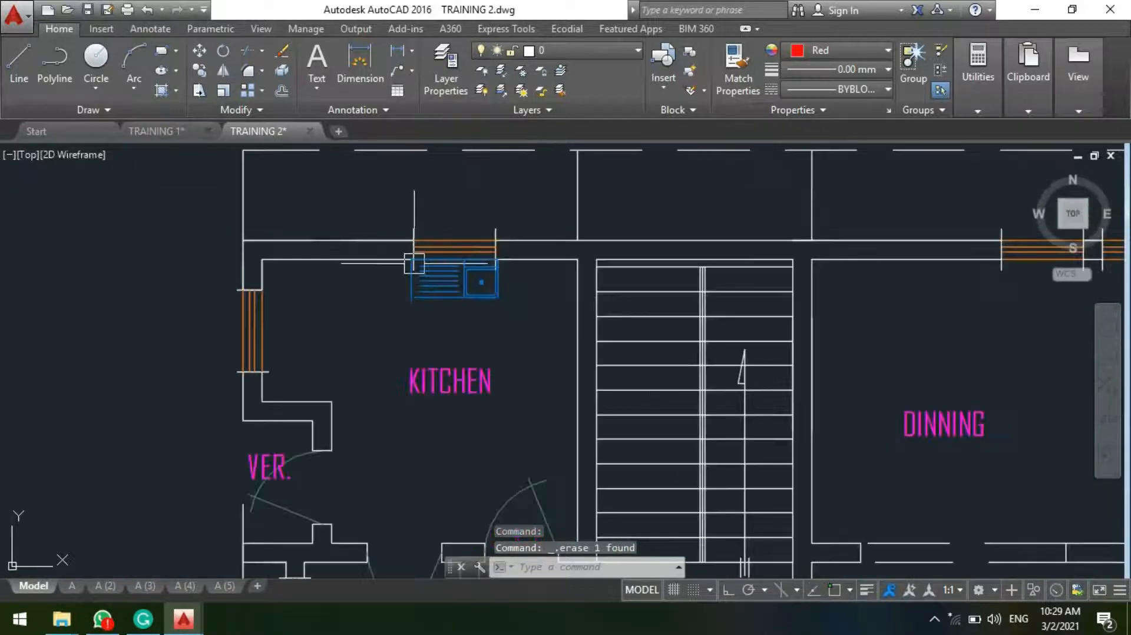
scroll(448, 282, "up", 2)
scroll(401, 297, "up", 3)
scroll(461, 272, "down", 6)
middle_click_drag(461, 272, 407, 171)
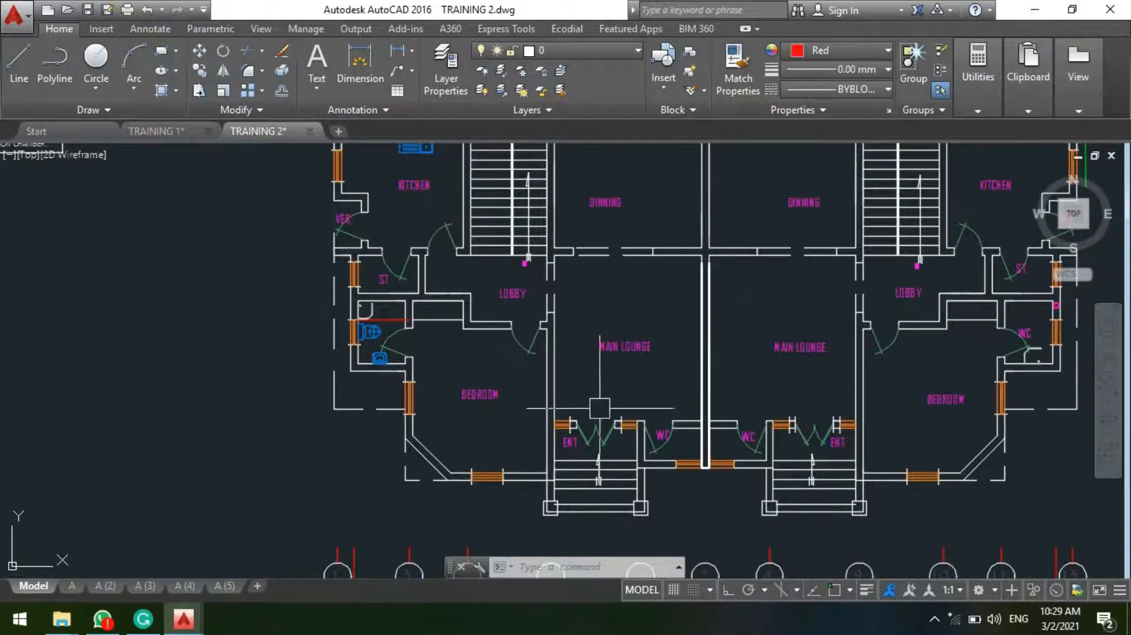
scroll(600, 408, "down", 5)
middle_click_drag(732, 321, 505, 285)
scroll(619, 295, "up", 2)
scroll(752, 369, "up", 6)
middle_click_drag(560, 183, 541, 526)
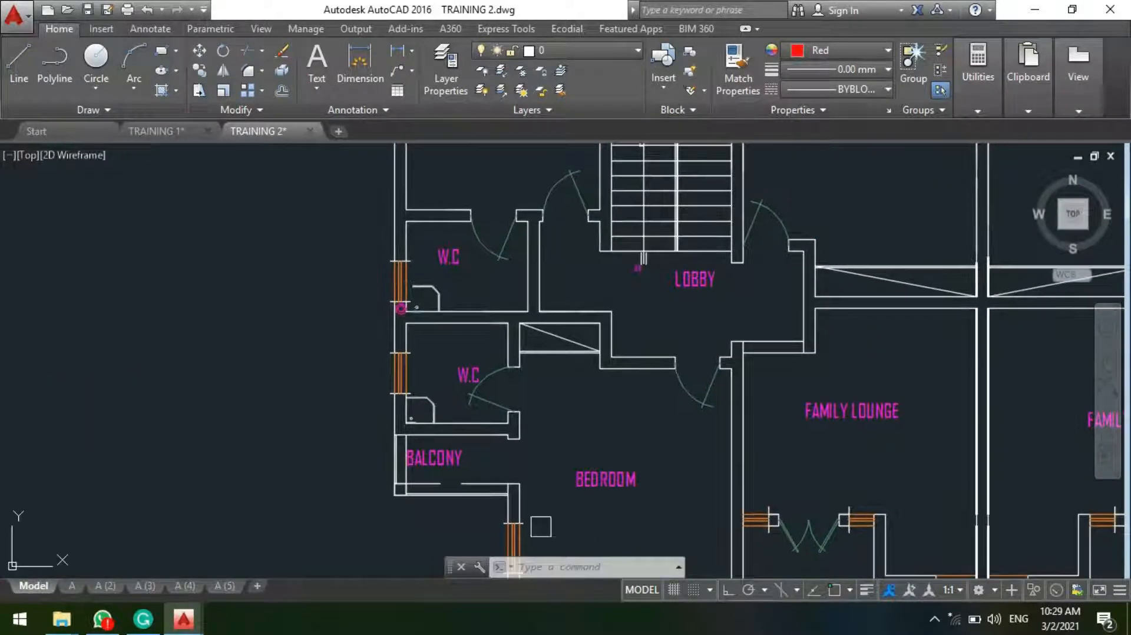
scroll(473, 480, "up", 4)
middle_click_drag(417, 286, 502, 406)
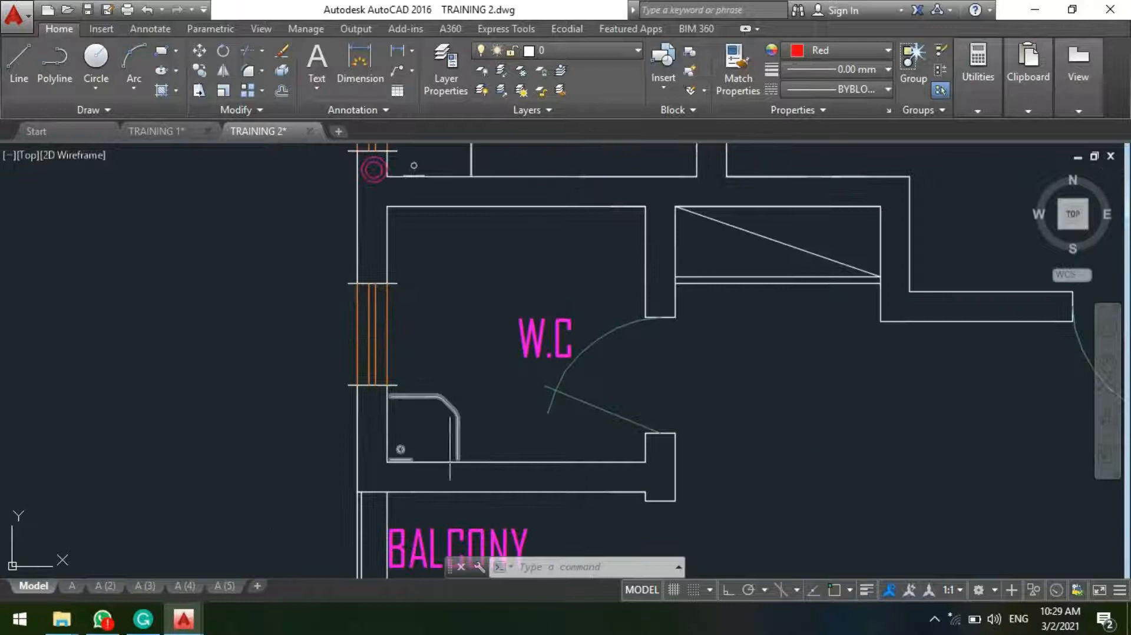
Step: Dimension the inside width of the W.C above the balcony between its two upper corners, placing the dimension line inside the room
left_click(399, 55)
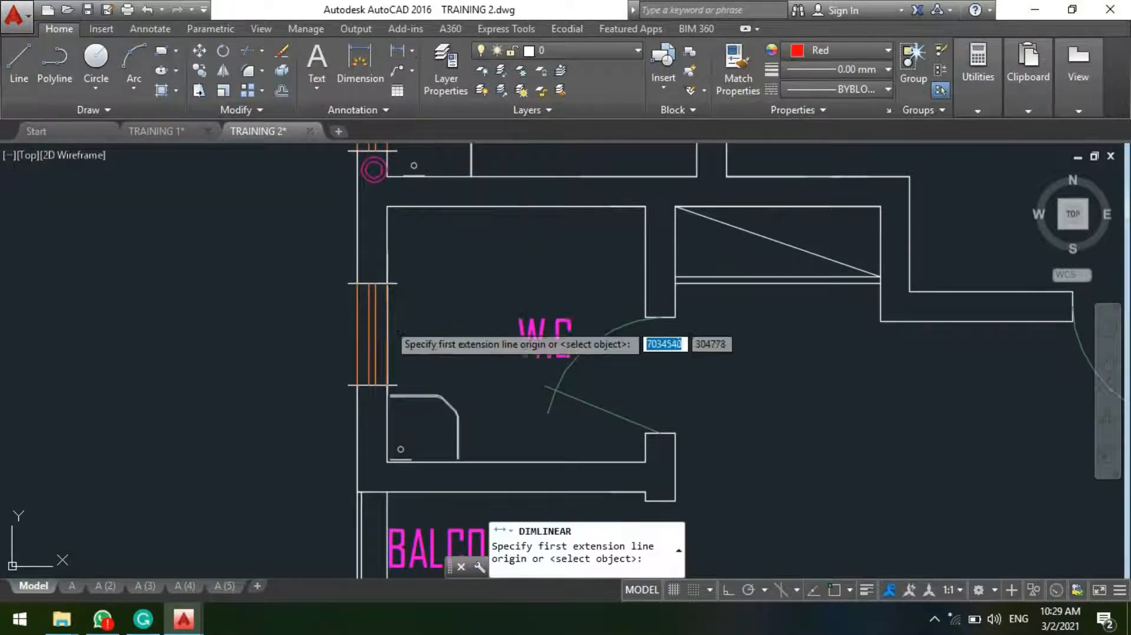
left_click(387, 205)
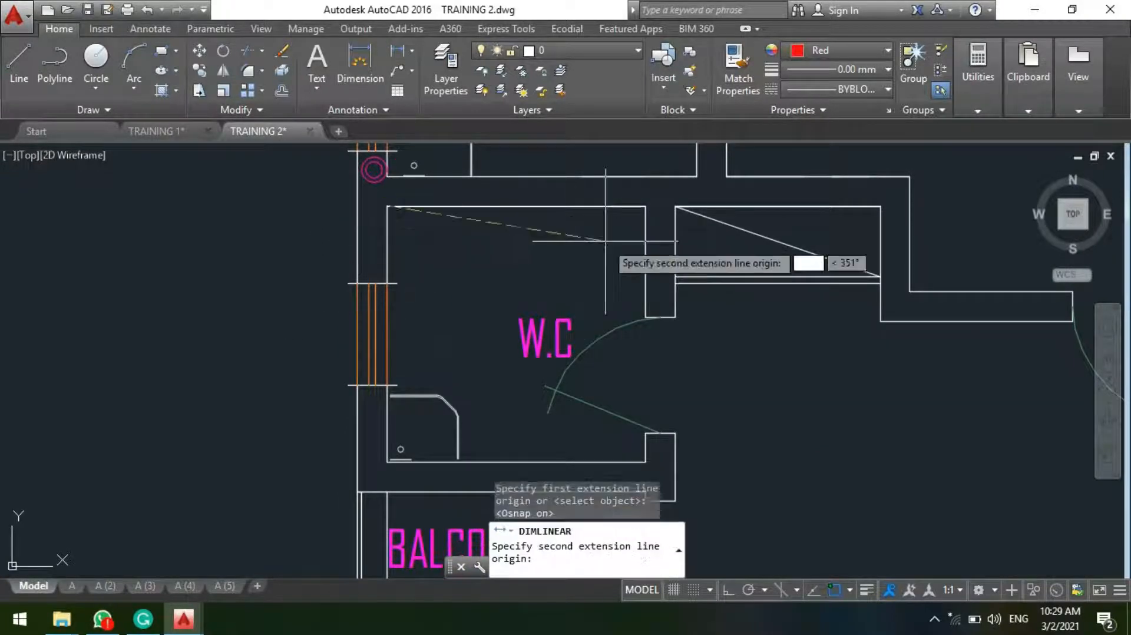
left_click(647, 205)
scroll(534, 274, "up", 4)
key("F3")
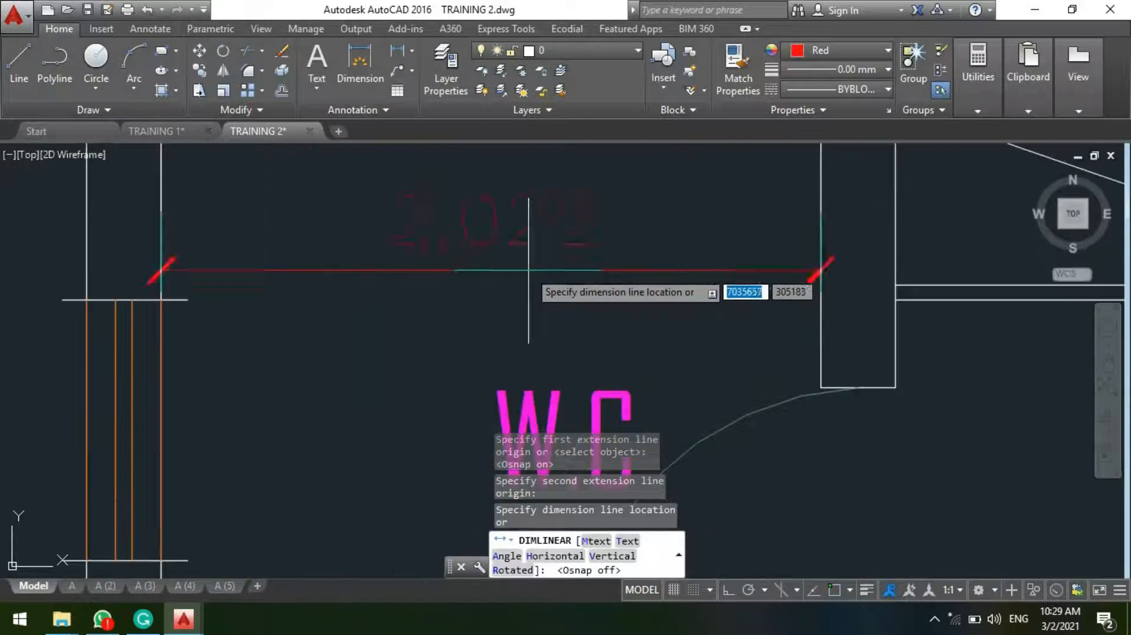
left_click(528, 271)
Step: Dimension the inside depth of the W.C above the balcony between its lower and upper window-side corners, placing the dimension line inside the room
scroll(549, 218, "down", 6)
middle_click_drag(397, 366, 461, 288)
scroll(462, 288, "up", 2)
key("space")
scroll(471, 265, "up", 3)
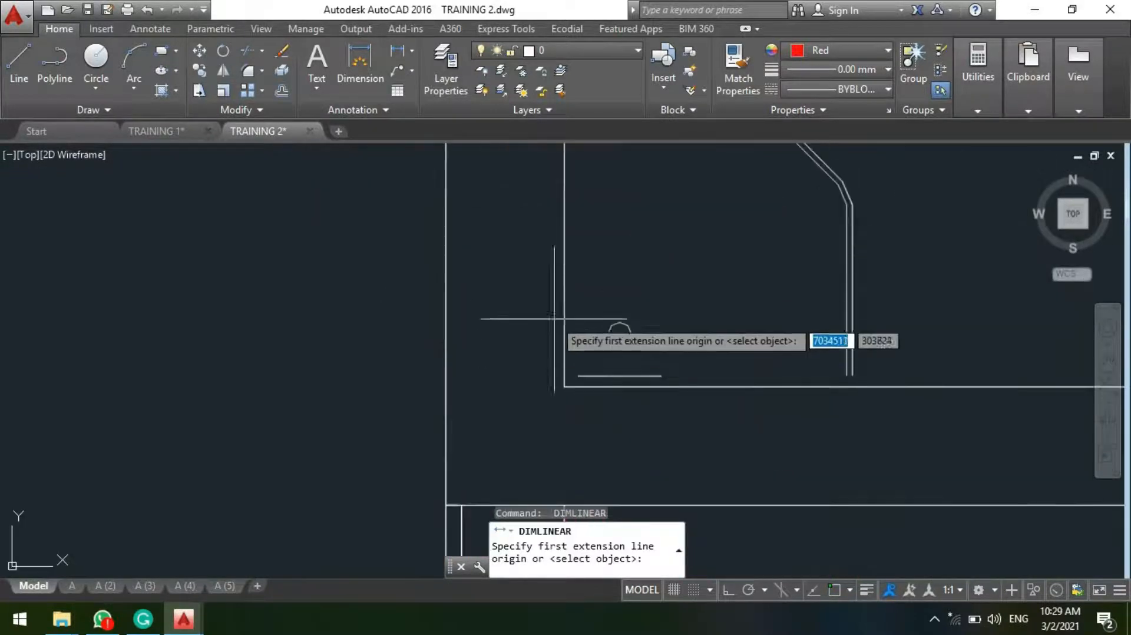
scroll(530, 353, "up", 2)
key("F3")
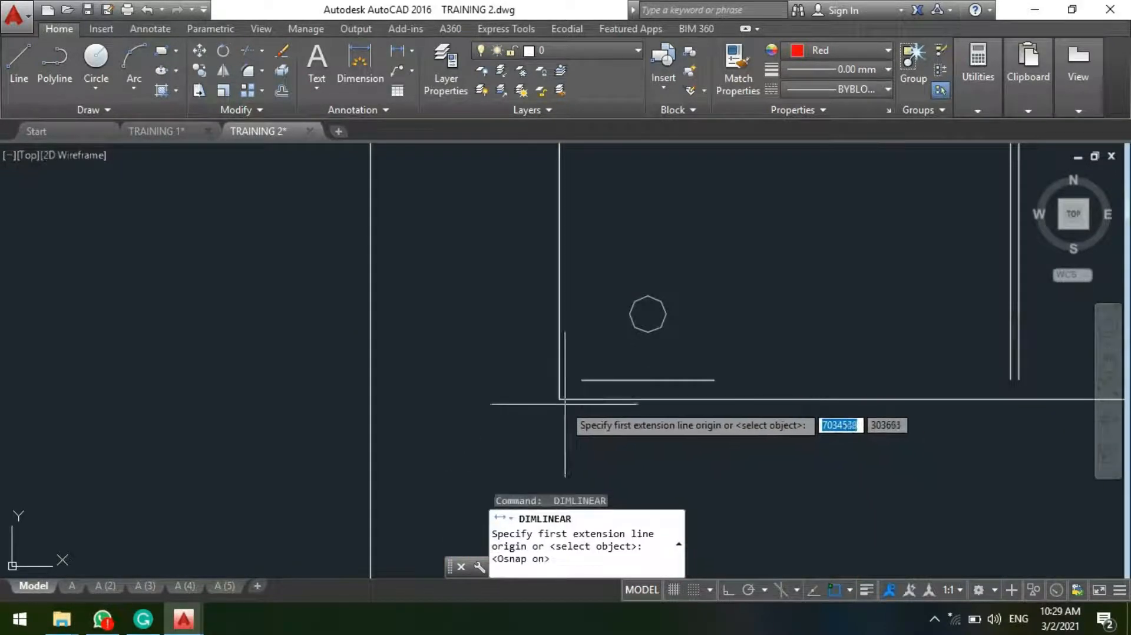
left_click(559, 398)
scroll(560, 399, "down", 5)
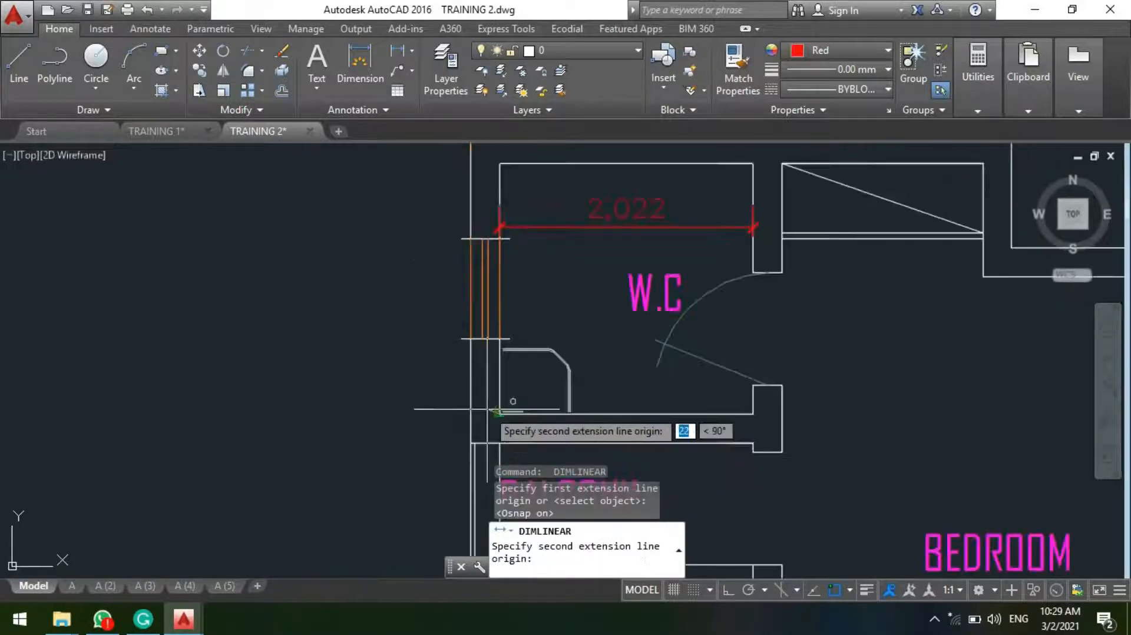
scroll(494, 149, "up", 1)
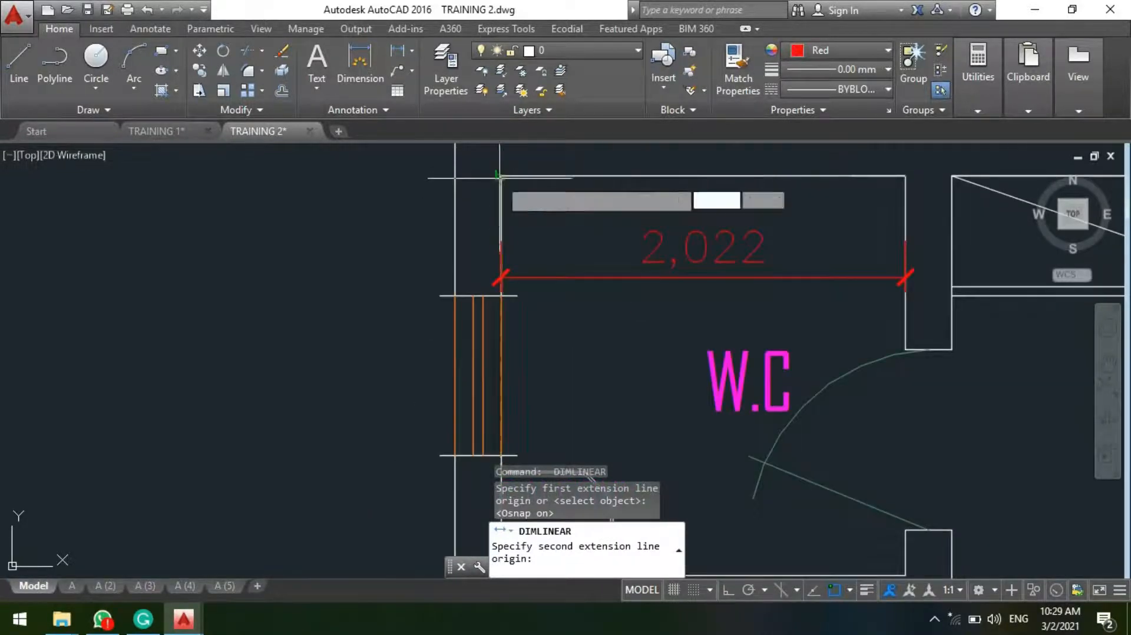
left_click(502, 176)
key("F3")
scroll(563, 183, "down", 4)
scroll(583, 253, "up", 6)
left_click(568, 233)
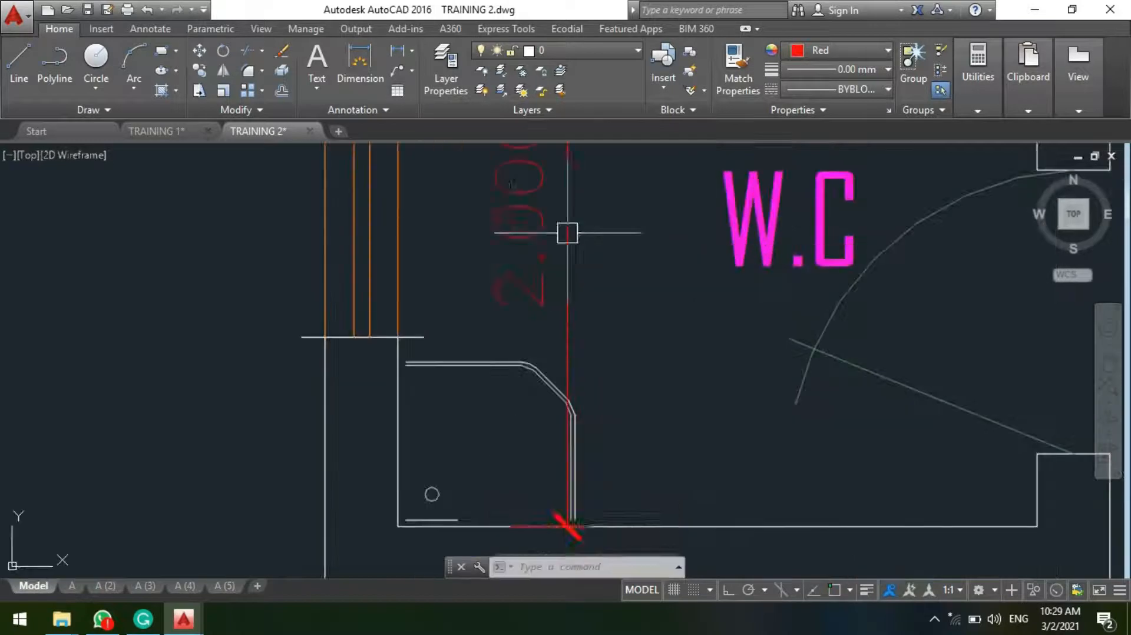
Step: Examine the two inside dimensions of the W.C above the balcony and the room's position on the first floor plan
scroll(445, 258, "down", 6)
middle_click_drag(505, 307, 506, 353)
scroll(463, 333, "up", 4)
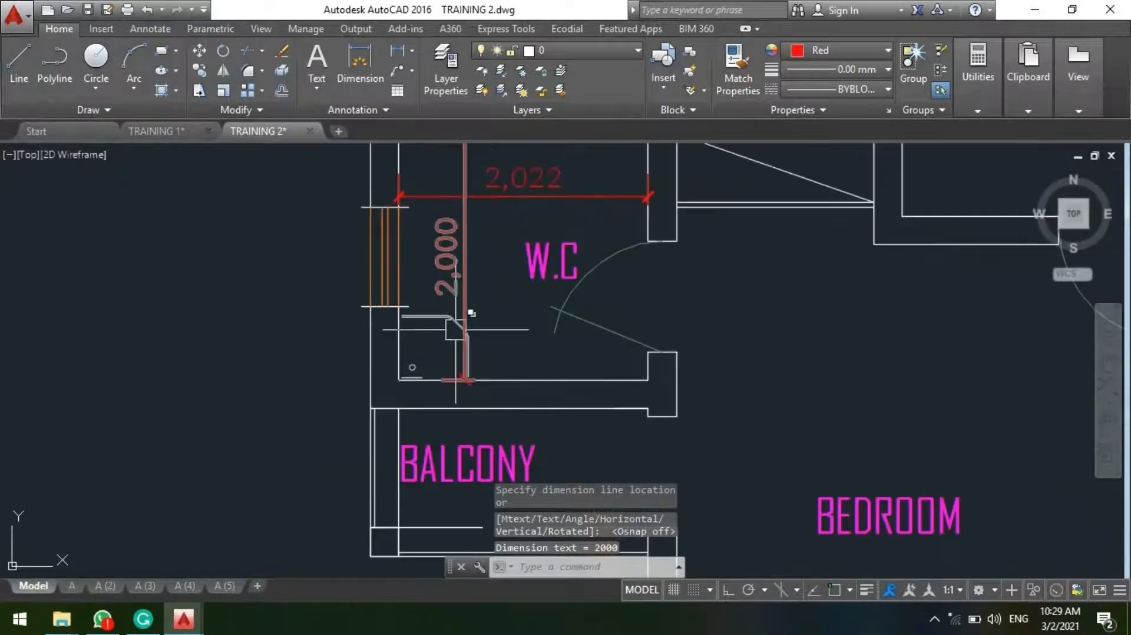
scroll(484, 328, "down", 2)
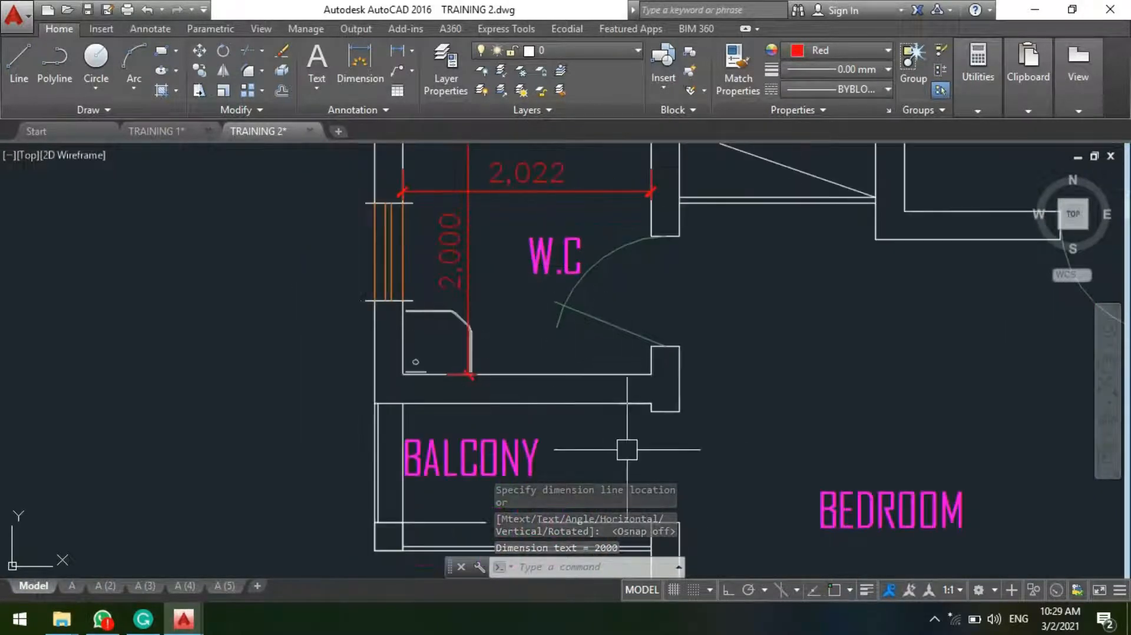
middle_click_drag(453, 299, 546, 349)
scroll(557, 233, "down", 5)
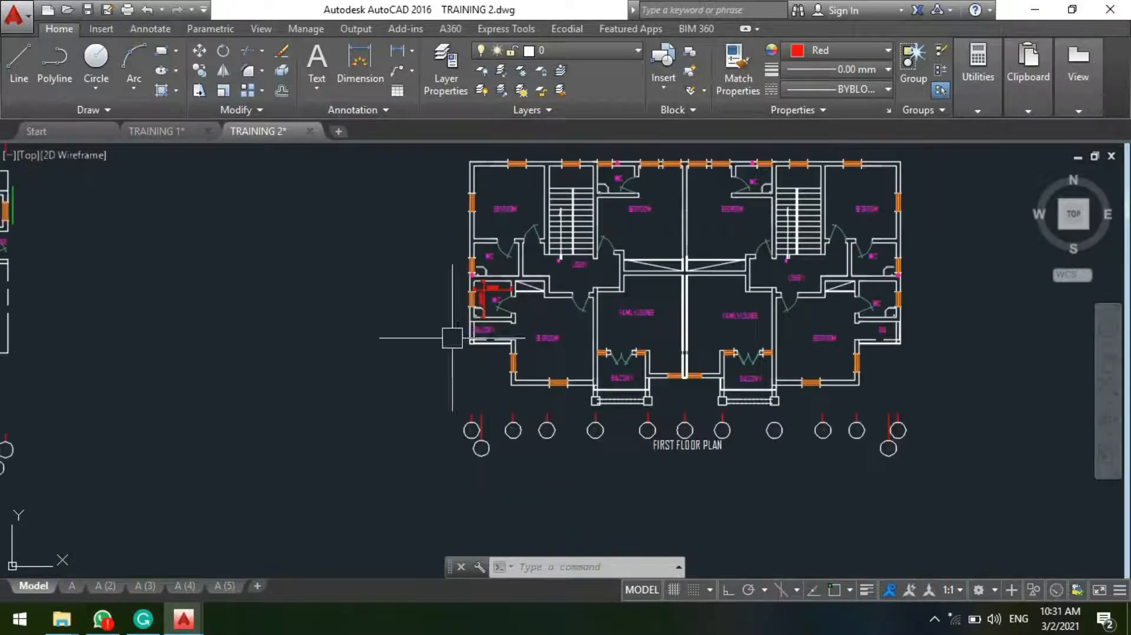
scroll(489, 295, "up", 5)
scroll(448, 279, "up", 2)
middle_click_drag(446, 278, 390, 340)
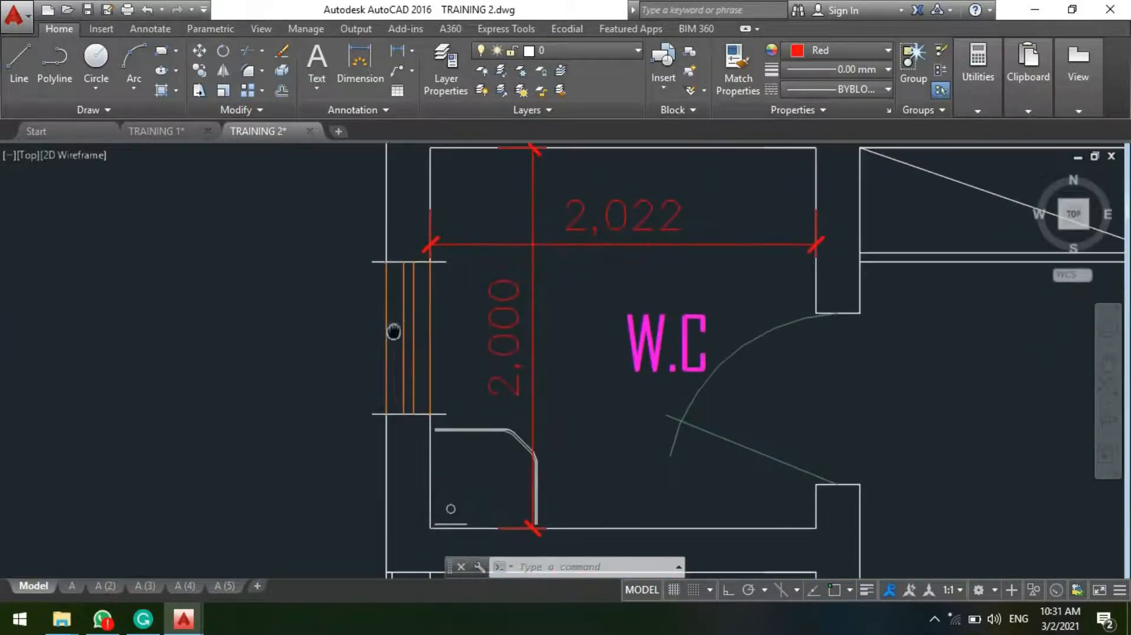
Step: Copy the water closet from the kitchen-level plan's bathroom into the first-floor W.C above the balcony, with its back against the window wall
scroll(388, 340, "down", 4)
scroll(548, 384, "down", 6)
scroll(404, 328, "up", 9)
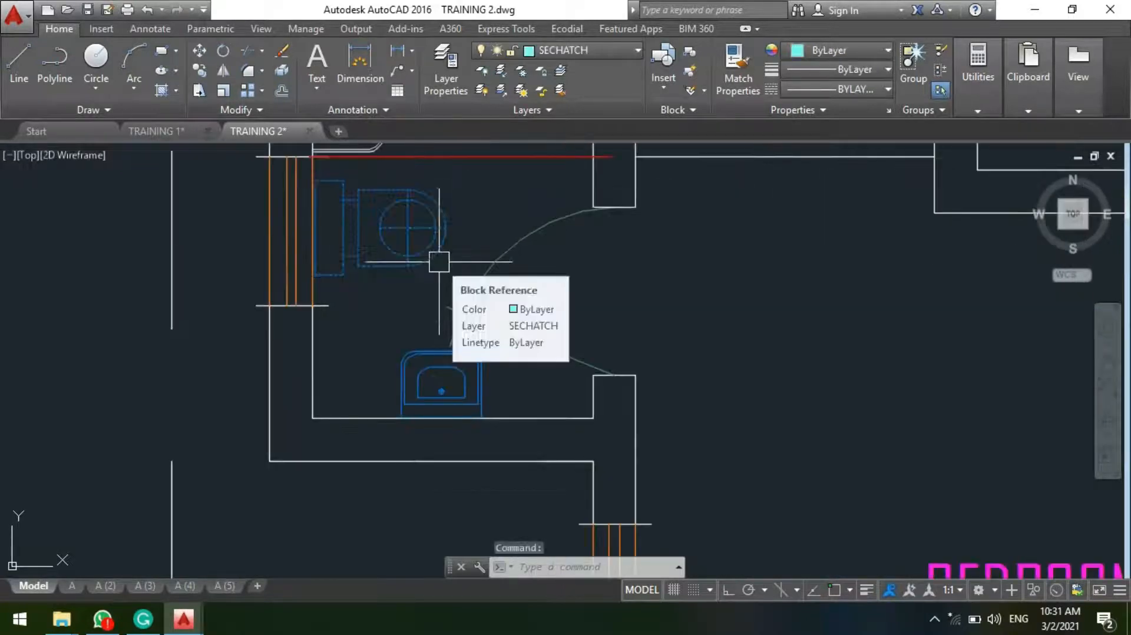
key("Return")
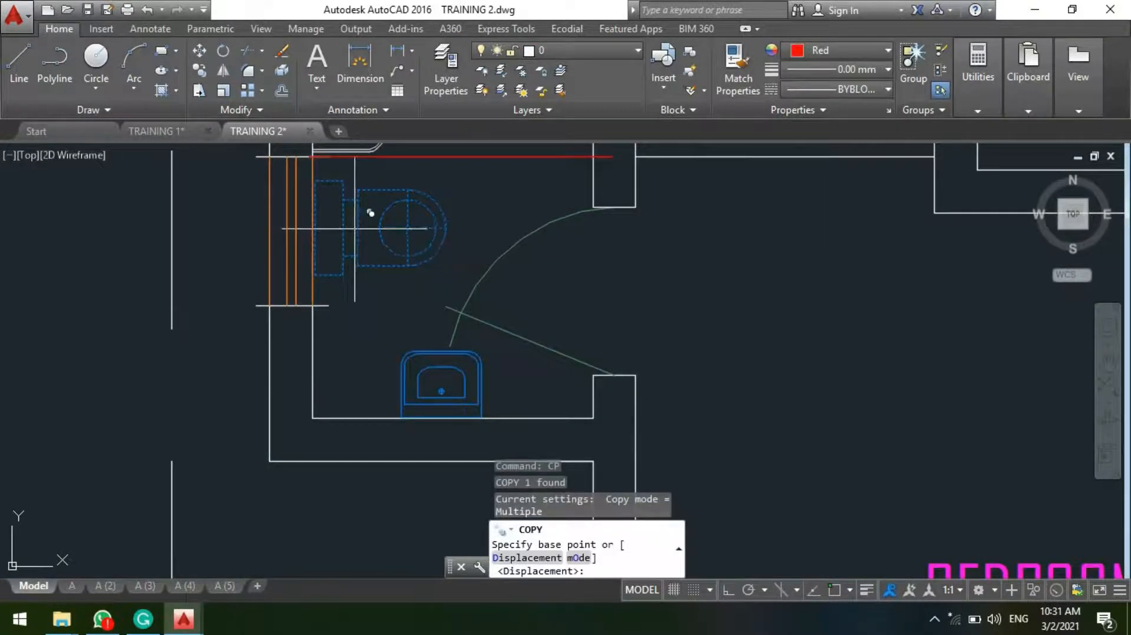
left_click(370, 213)
scroll(236, 247, "down", 8)
scroll(589, 247, "up", 9)
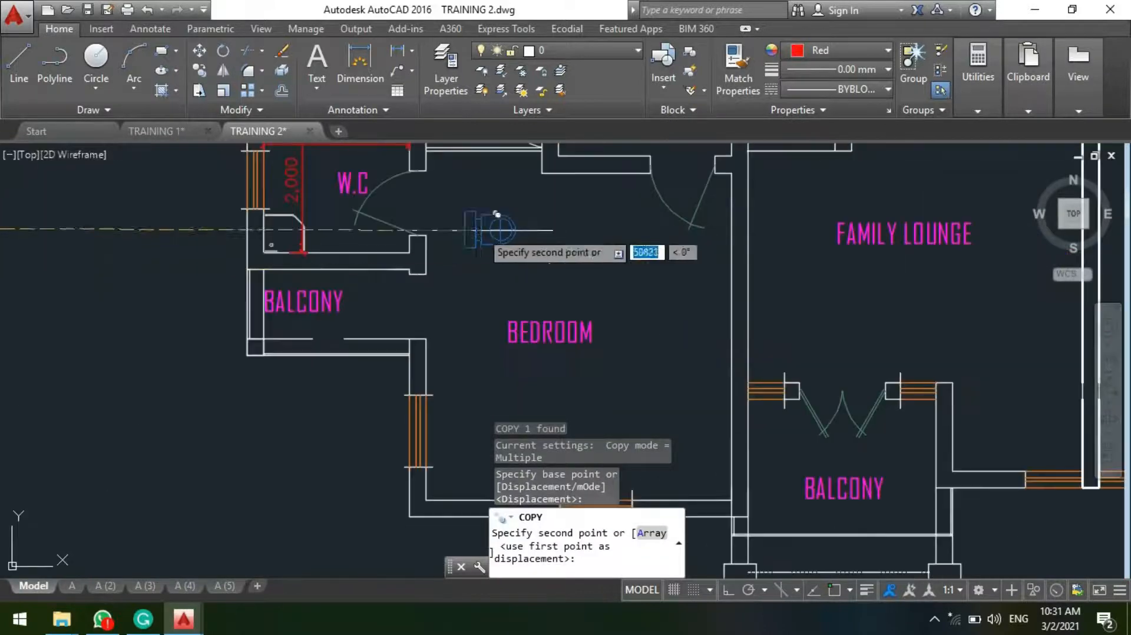
middle_click_drag(498, 230, 565, 368)
scroll(458, 259, "up", 4)
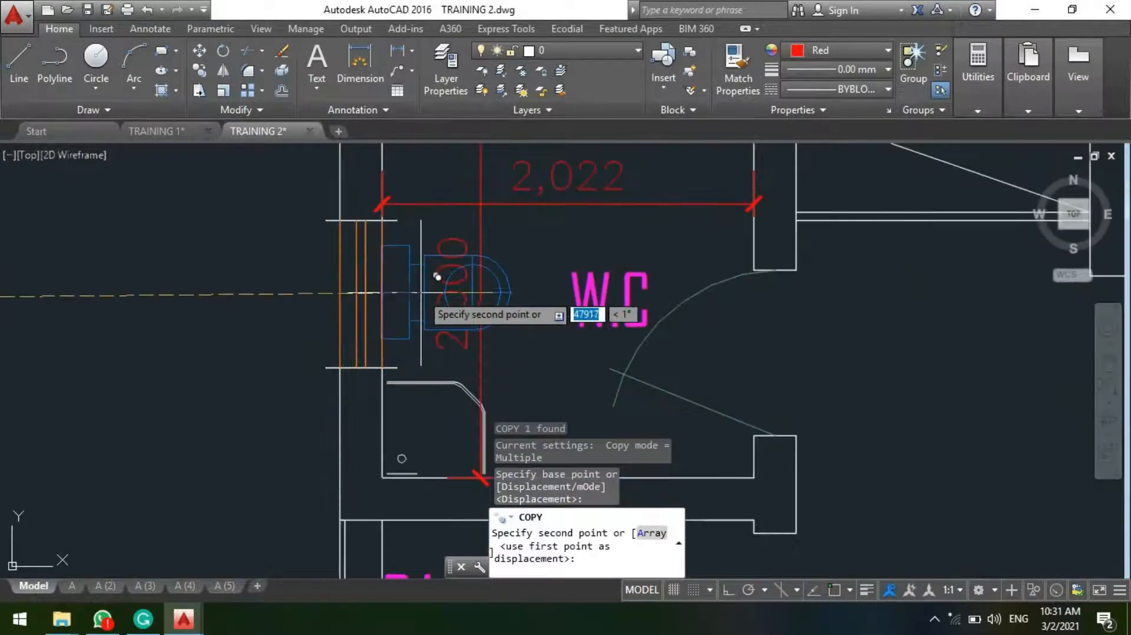
left_click(439, 277)
scroll(430, 342, "down", 4)
scroll(418, 406, "up", 5)
key("Escape")
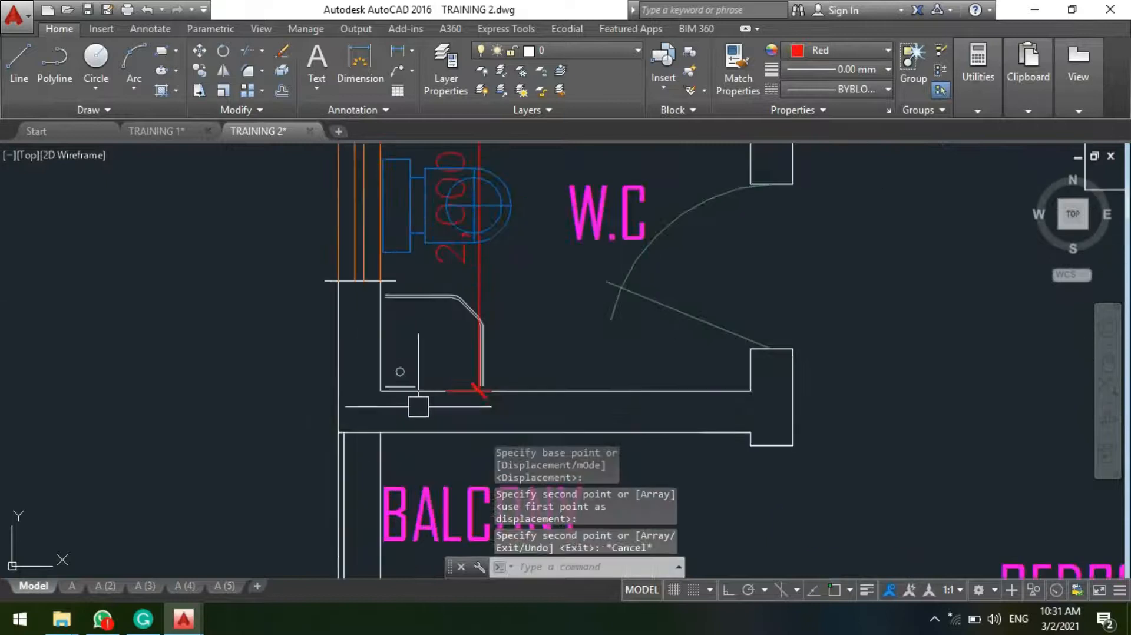
Step: Copy the wash basin from the kitchen-level bathroom into the first-floor W.C, against the lower wall just beside the corner shower
scroll(591, 283, "down", 6)
scroll(530, 248, "up", 2)
scroll(560, 265, "down", 6)
scroll(560, 265, "up", 6)
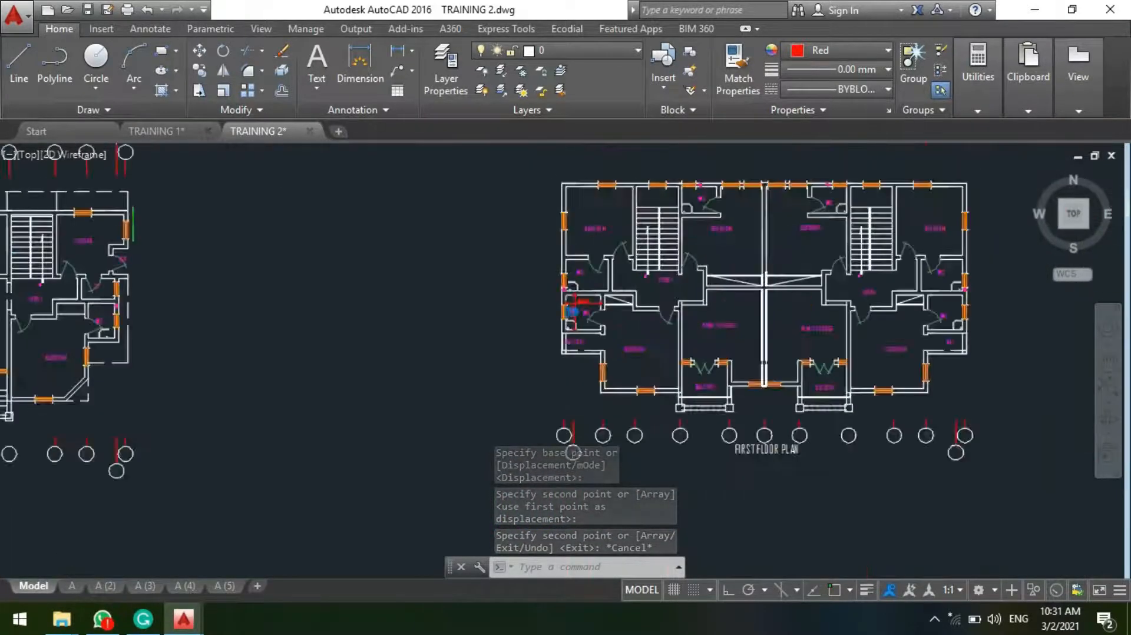
scroll(665, 221, "down", 5)
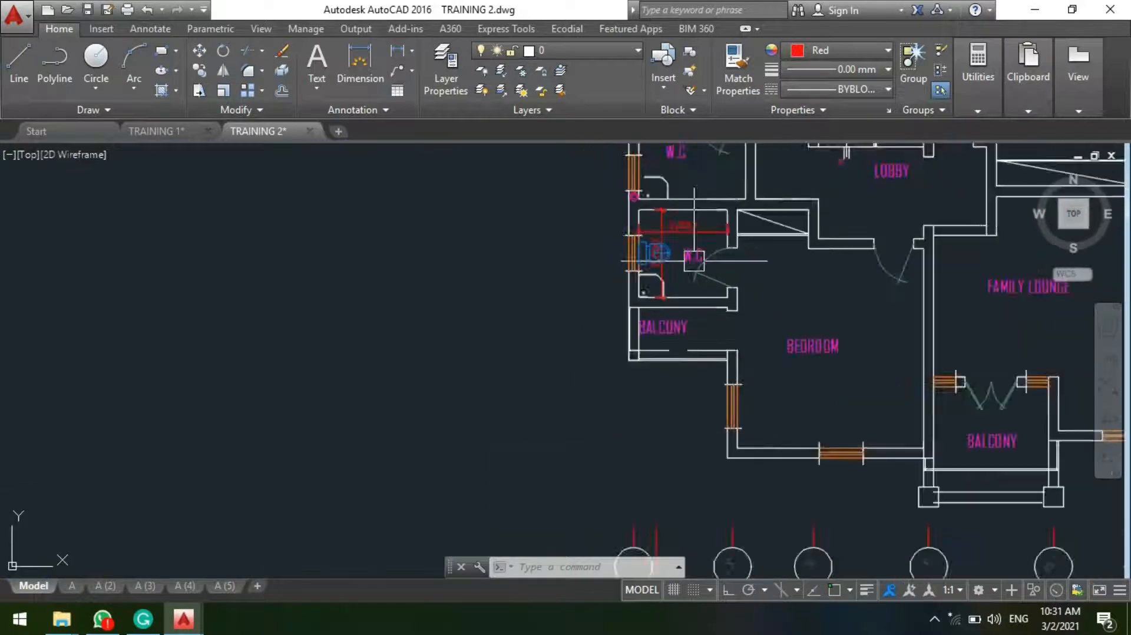
scroll(241, 346, "up", 5)
scroll(240, 346, "up", 4)
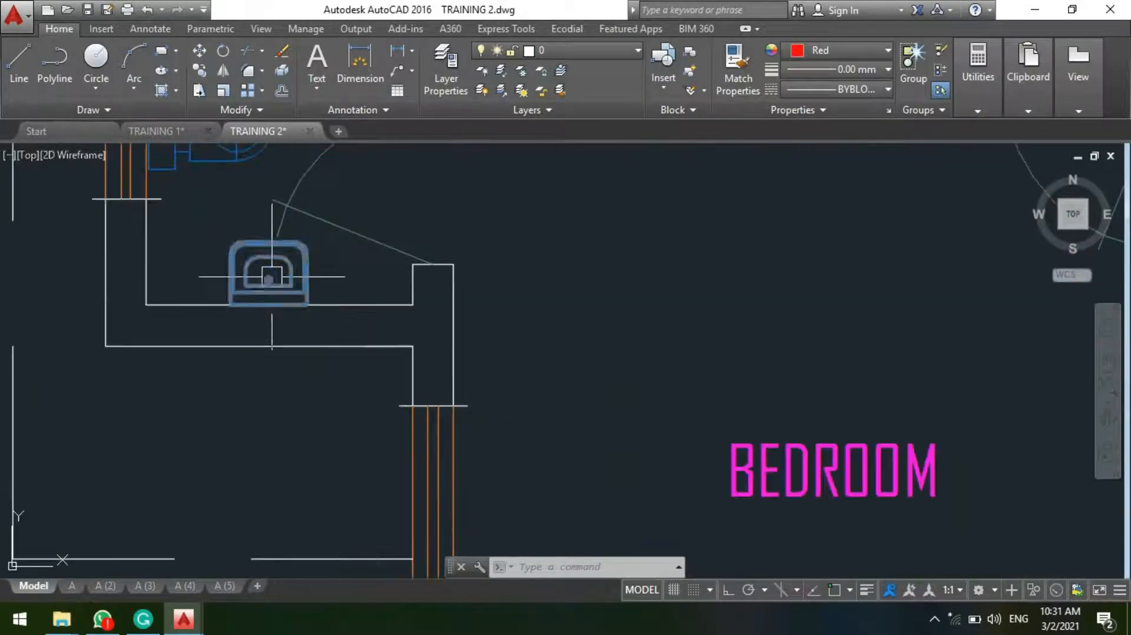
left_click(271, 277)
key("space")
left_click(270, 282)
scroll(192, 415, "down", 6)
scroll(191, 414, "down", 5)
middle_click_drag(534, 391, 547, 221)
scroll(542, 213, "up", 5)
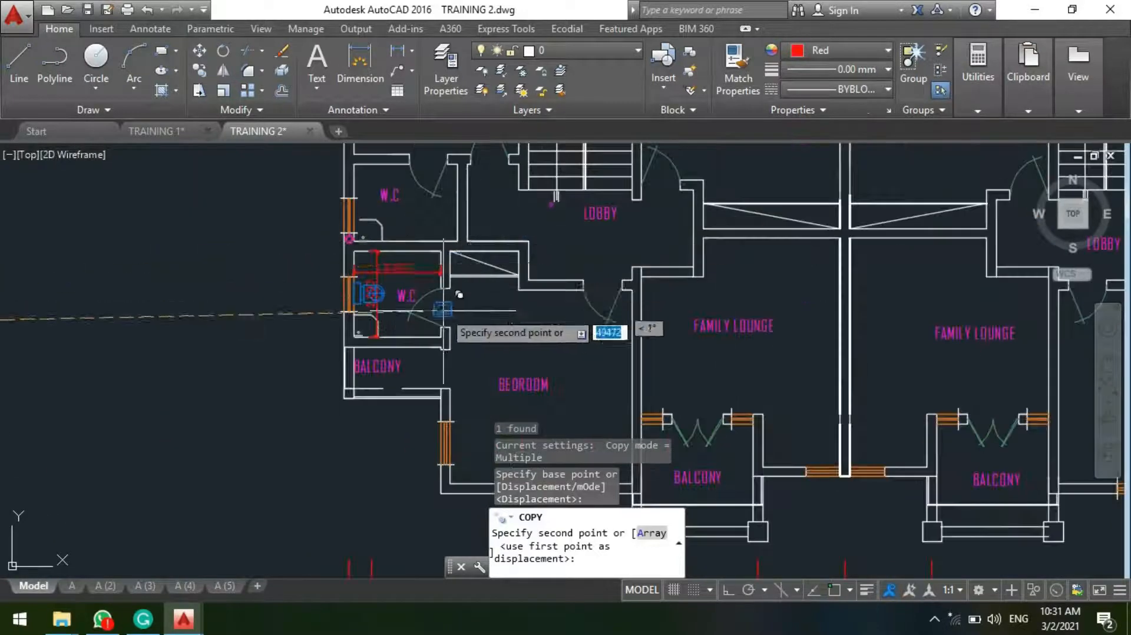
scroll(412, 330, "up", 8)
scroll(425, 387, "up", 1)
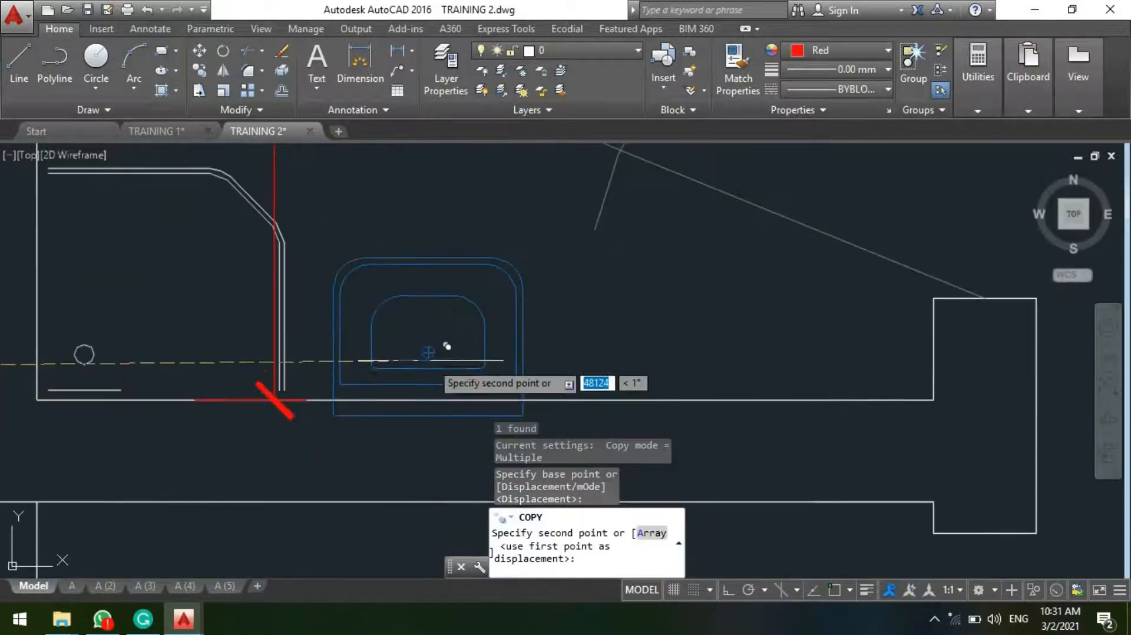
left_click(427, 346)
key("Escape")
Step: Examine the fixture layout and remaining free space in the first-floor W.C above the balcony
scroll(452, 340, "down", 3)
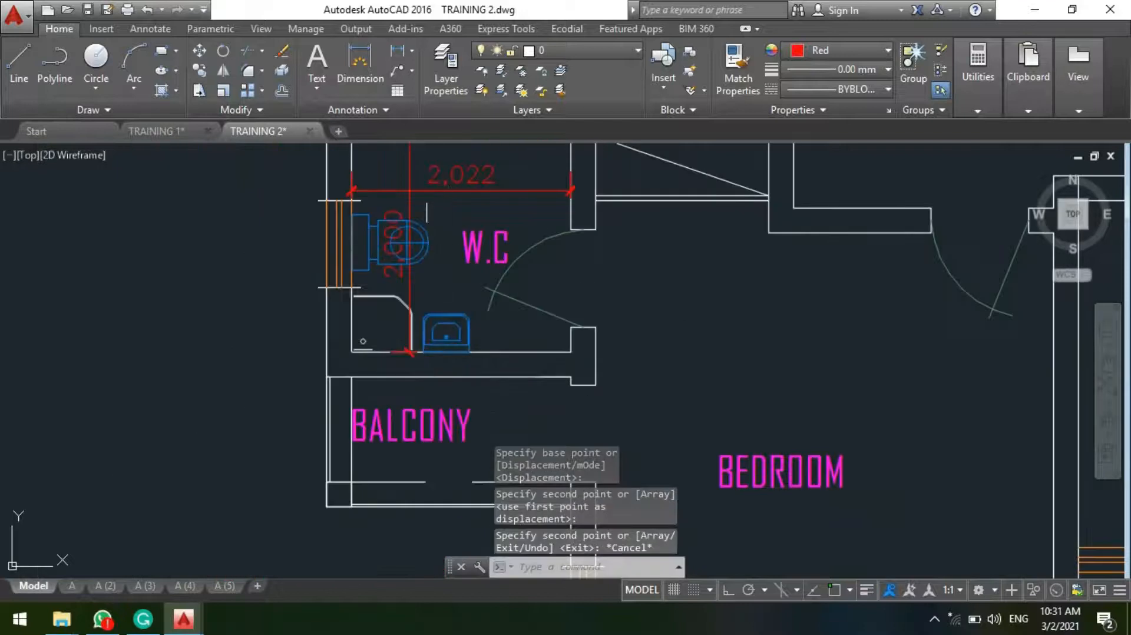
middle_click_drag(428, 212, 436, 245)
middle_click_drag(428, 333, 437, 426)
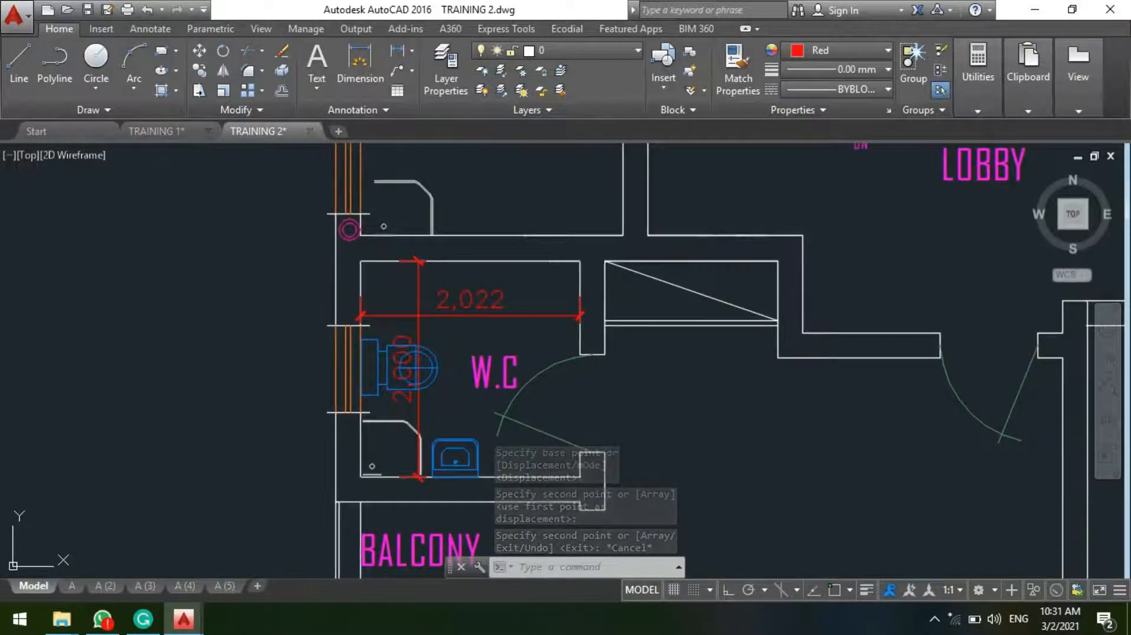
middle_click_drag(417, 326, 456, 275)
scroll(518, 371, "down", 3)
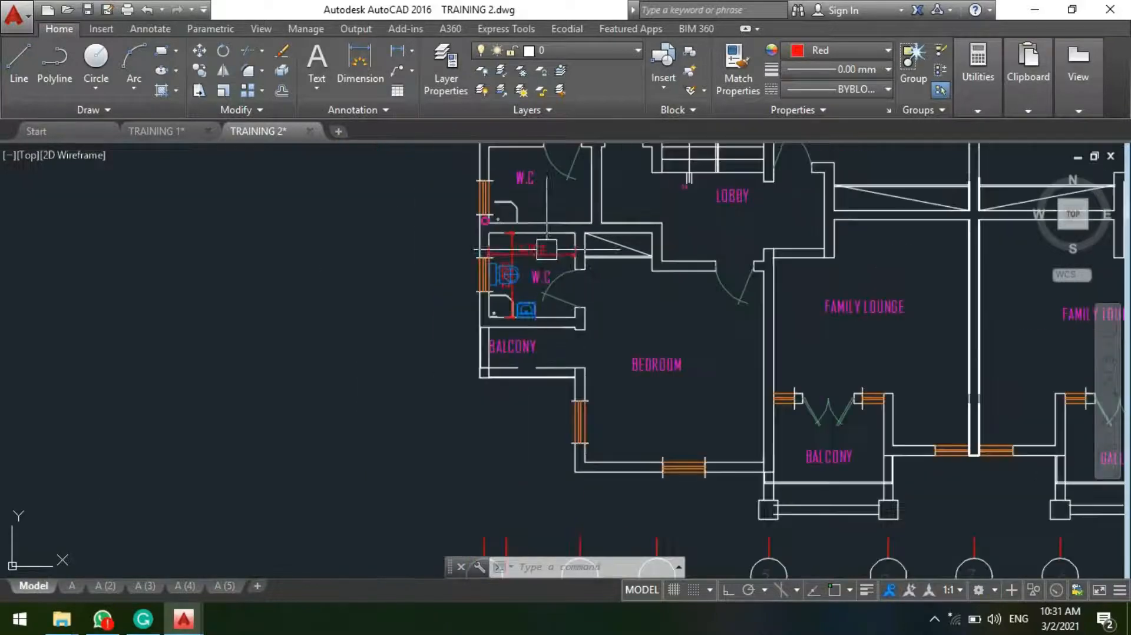
scroll(508, 298, "up", 3)
middle_click_drag(483, 304, 501, 303)
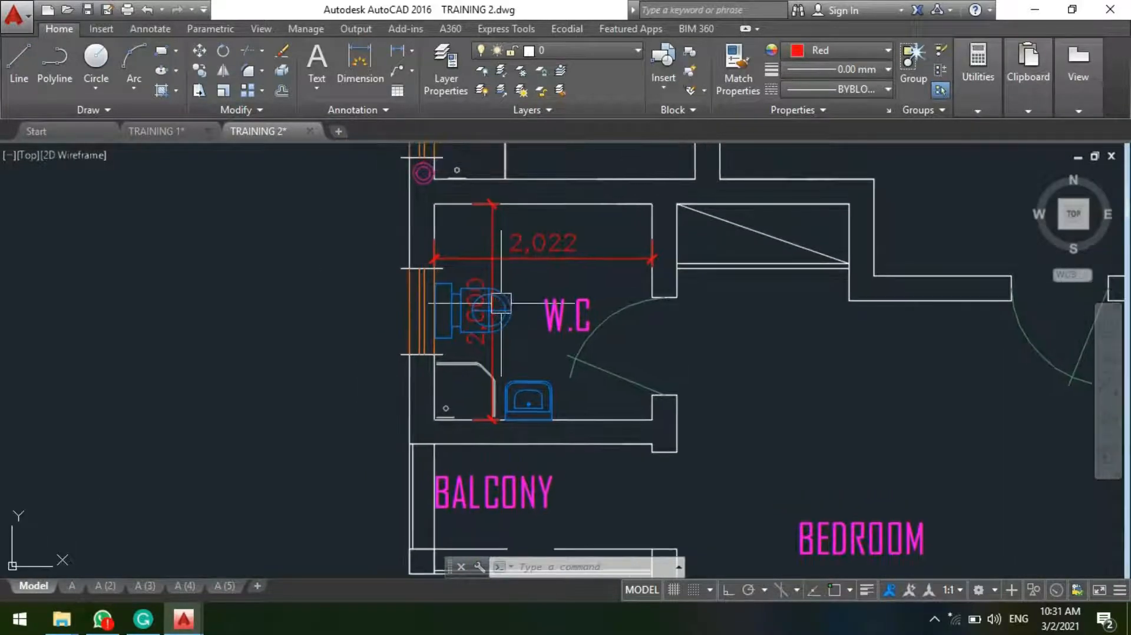
scroll(488, 235, "up", 4)
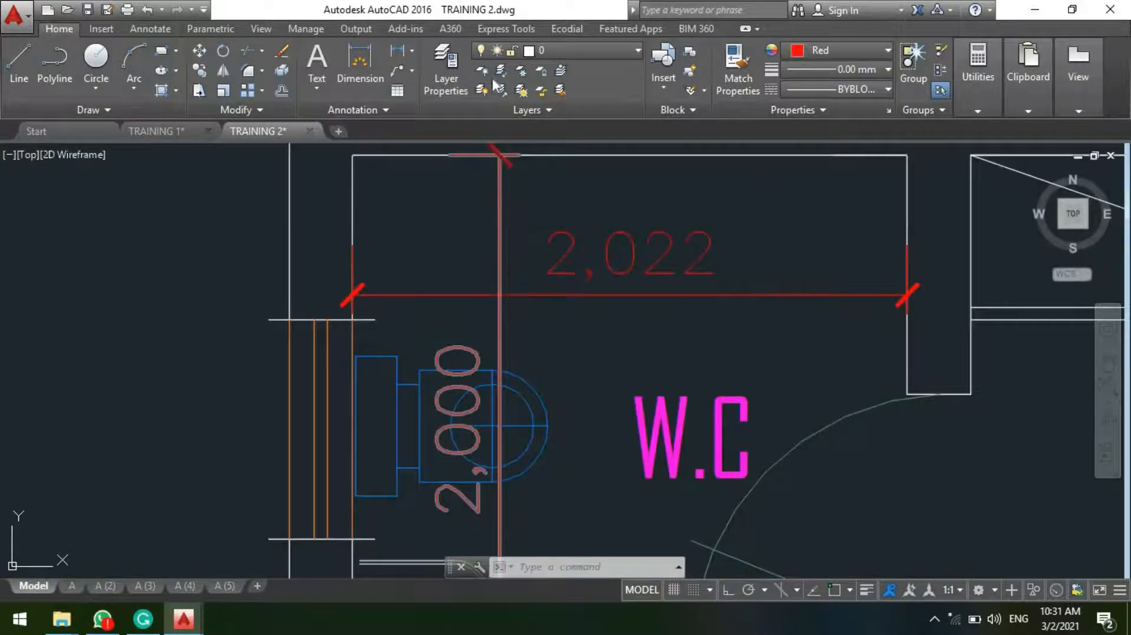
Step: Dimension the upper wall of the W.C from the vertical dimension line's upper end to the door-side corner, placing the dimension inside the room
left_click(397, 52)
scroll(493, 401, "down", 1)
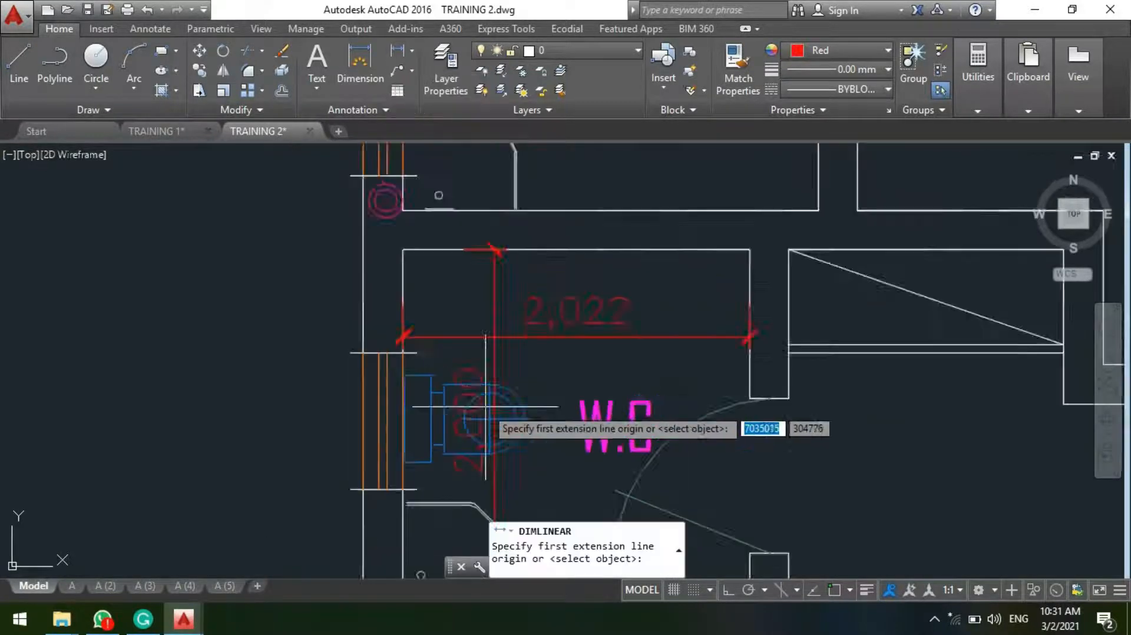
scroll(497, 364, "up", 3)
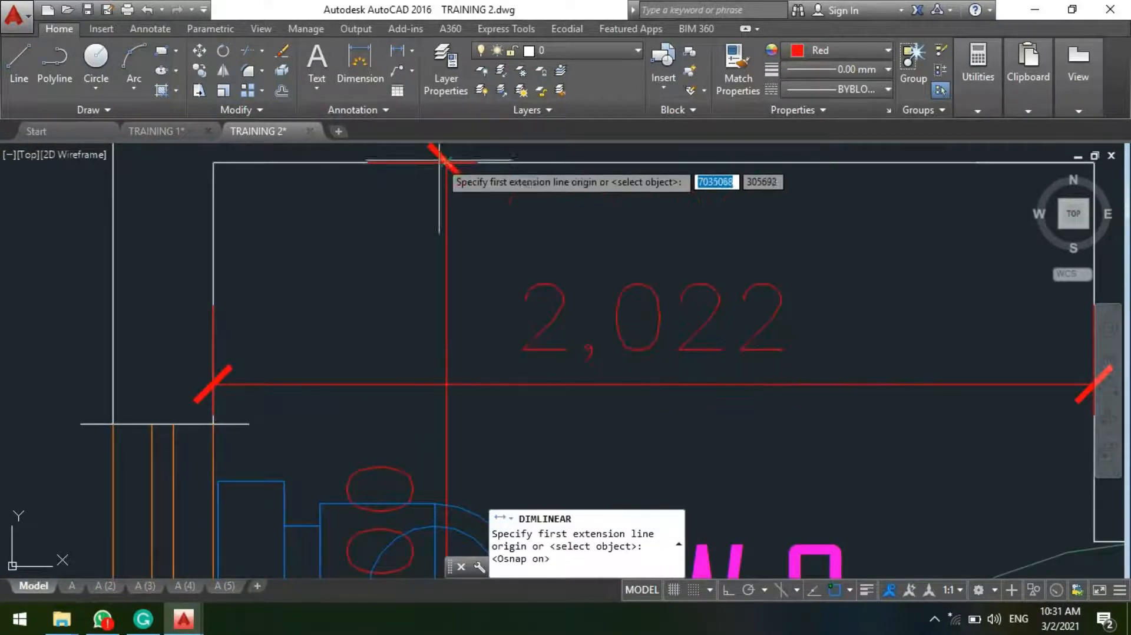
middle_click_drag(436, 162, 450, 247)
left_click(444, 235)
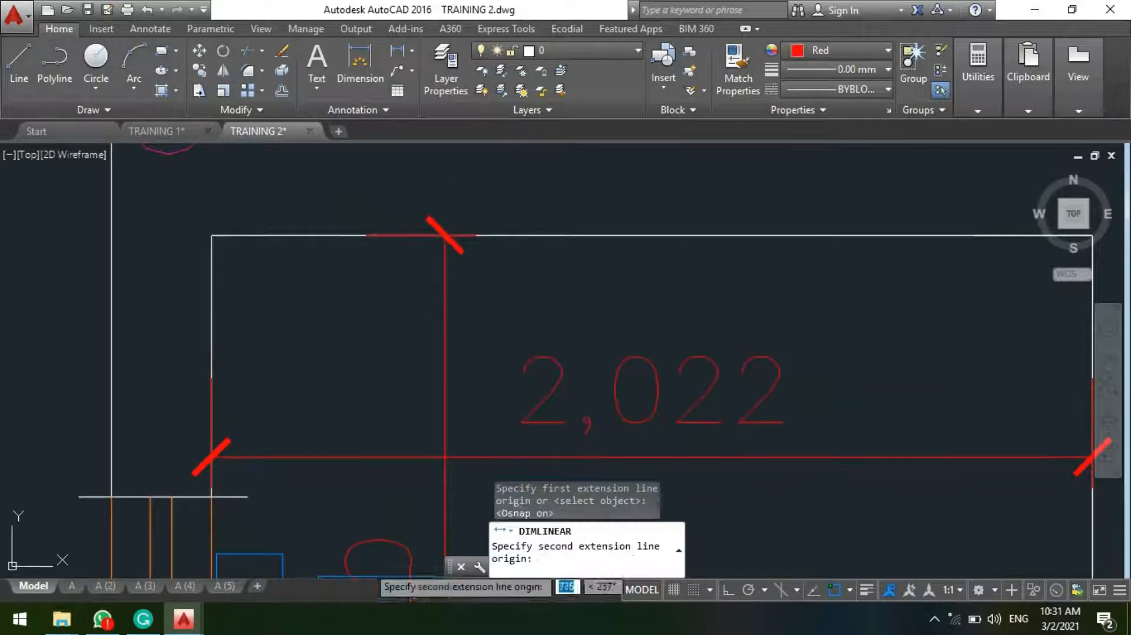
scroll(444, 238, "down", 3)
scroll(553, 271, "up", 4)
left_click(623, 241)
scroll(551, 415, "down", 2)
scroll(497, 429, "up", 2)
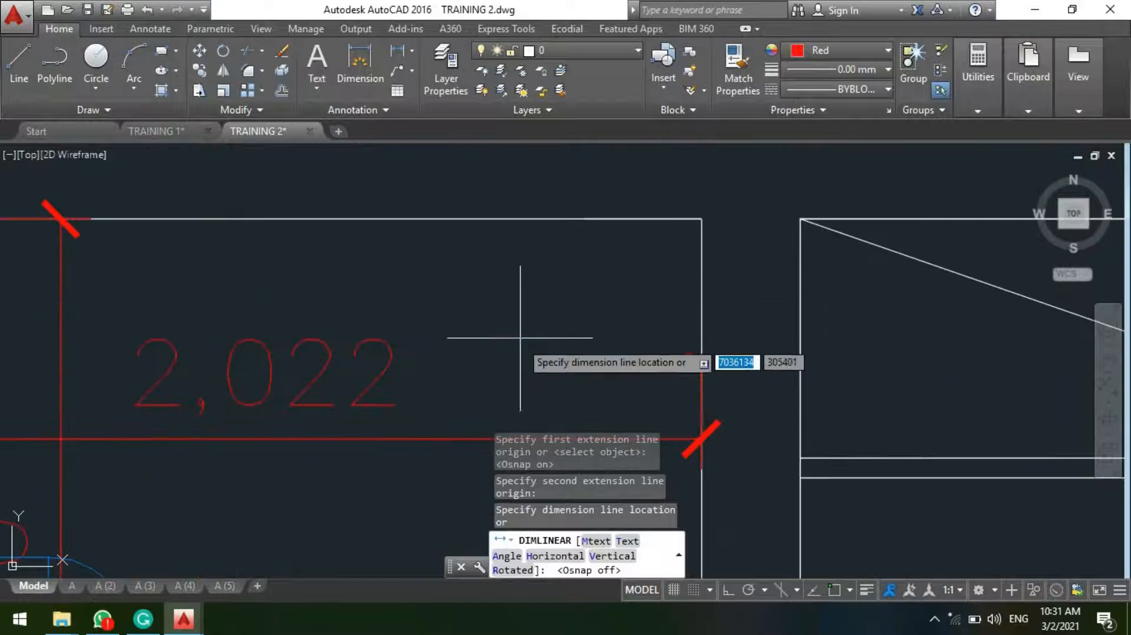
left_click(524, 310)
scroll(526, 301, "down", 2)
scroll(494, 314, "down", 8)
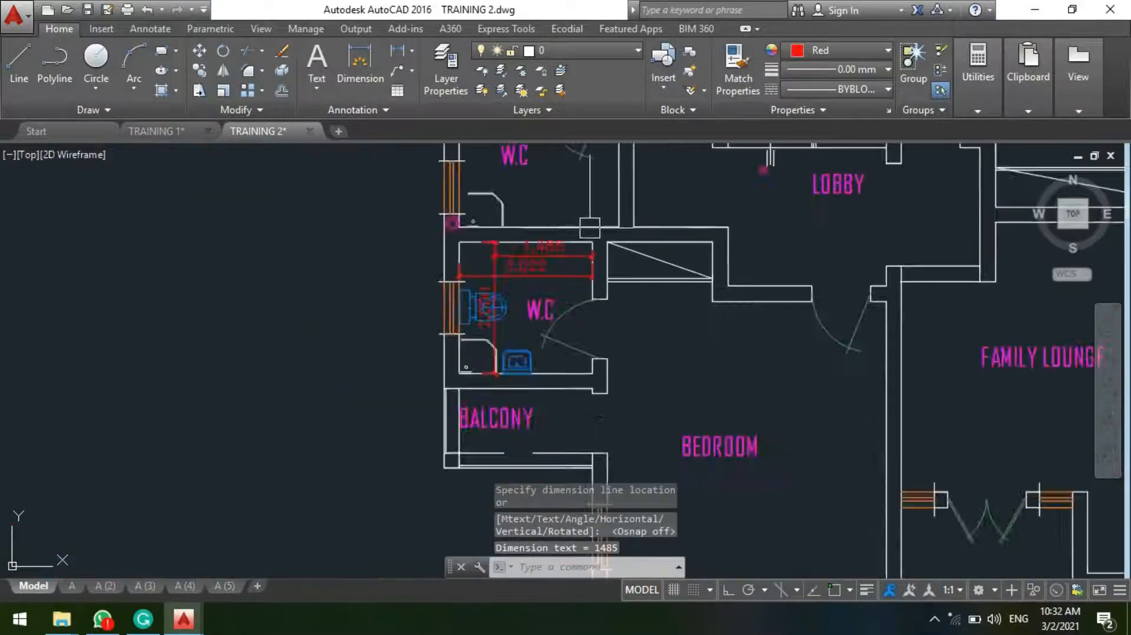
Step: Copy the alcove whirlpool (jacuzzi) from the symbols legend into the first-floor W.C above the balcony, fitting it into the upper door-side corner
scroll(94, 197, "up", 5)
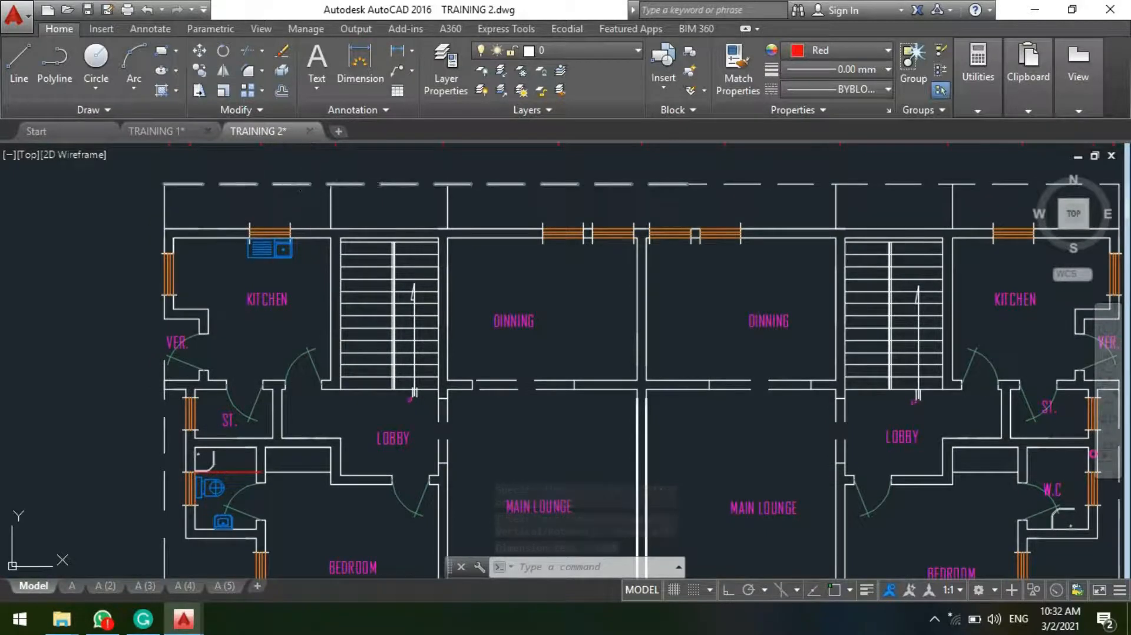
scroll(323, 190, "down", 3)
scroll(284, 300, "up", 4)
scroll(307, 329, "down", 7)
scroll(67, 172, "up", 5)
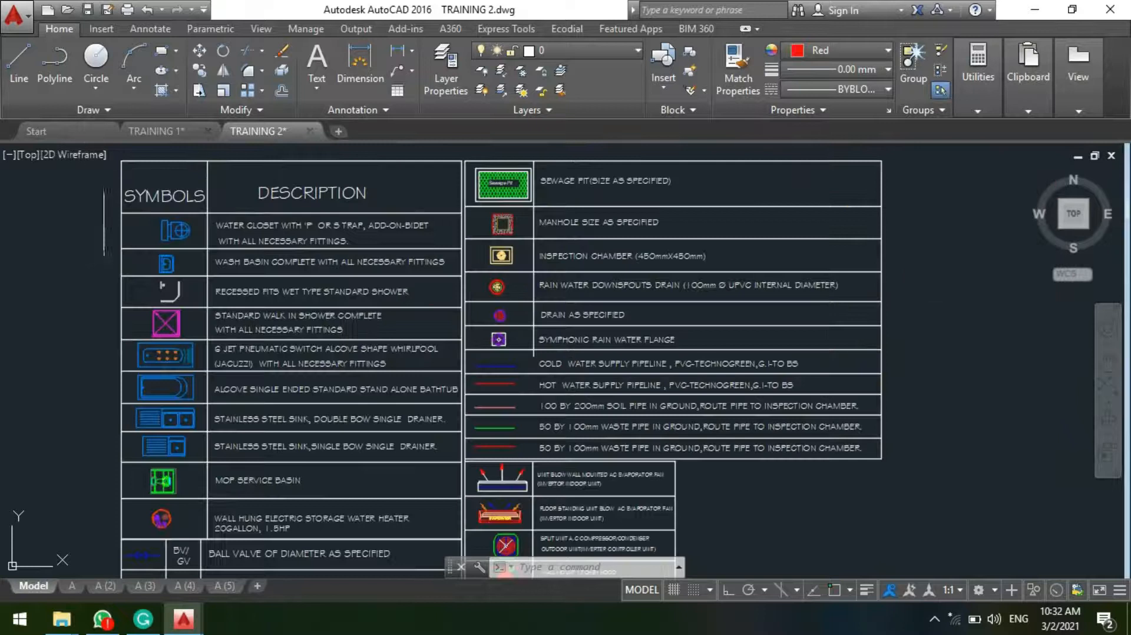
scroll(178, 372, "up", 4)
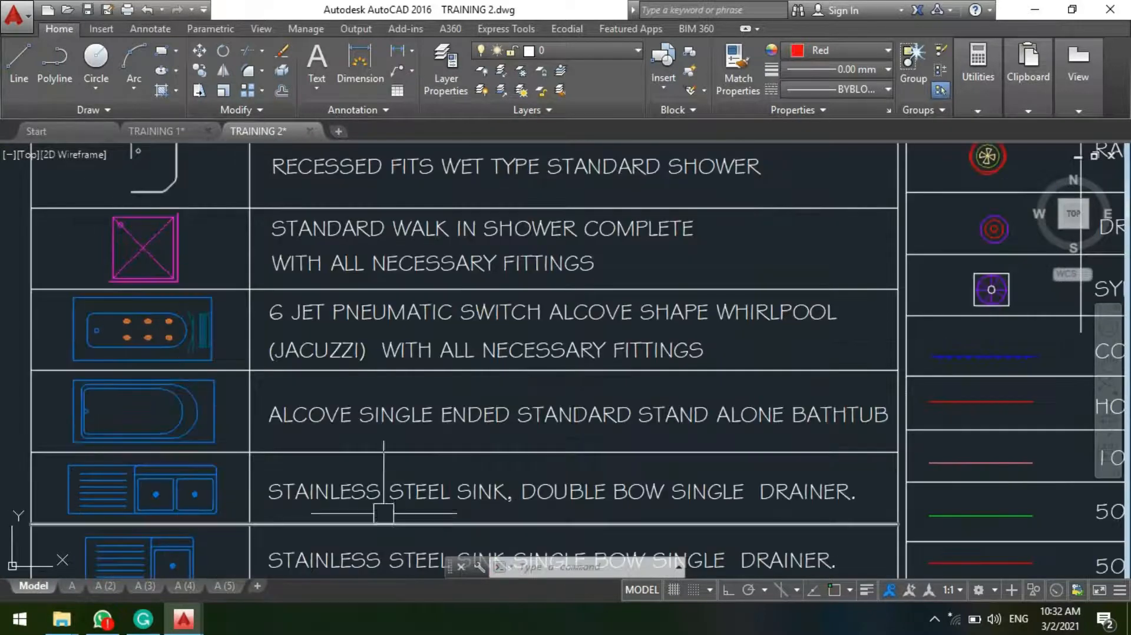
left_click(190, 347)
type("co")
key("Return")
left_click(185, 349)
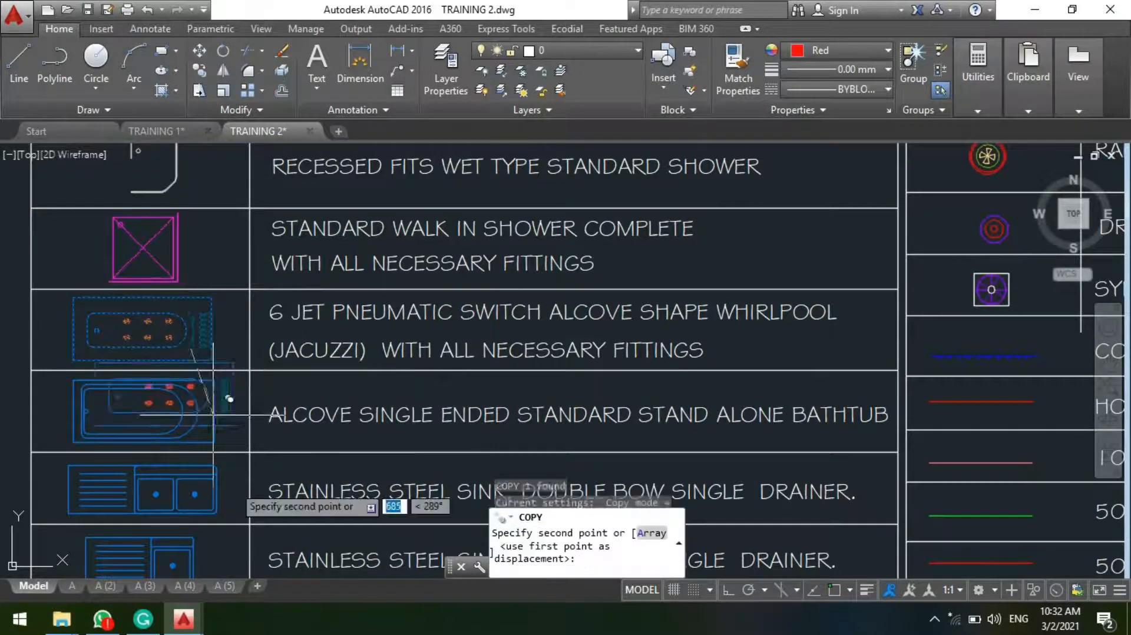
scroll(239, 288, "down", 5)
scroll(194, 330, "down", 4)
scroll(747, 379, "up", 5)
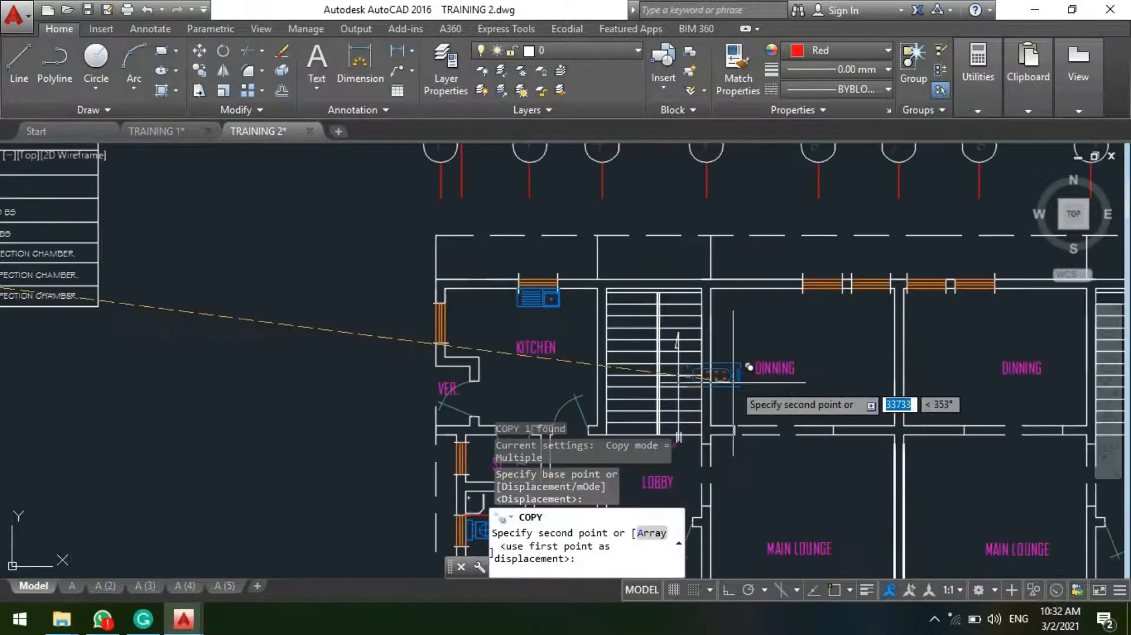
middle_click_drag(677, 344, 587, 247)
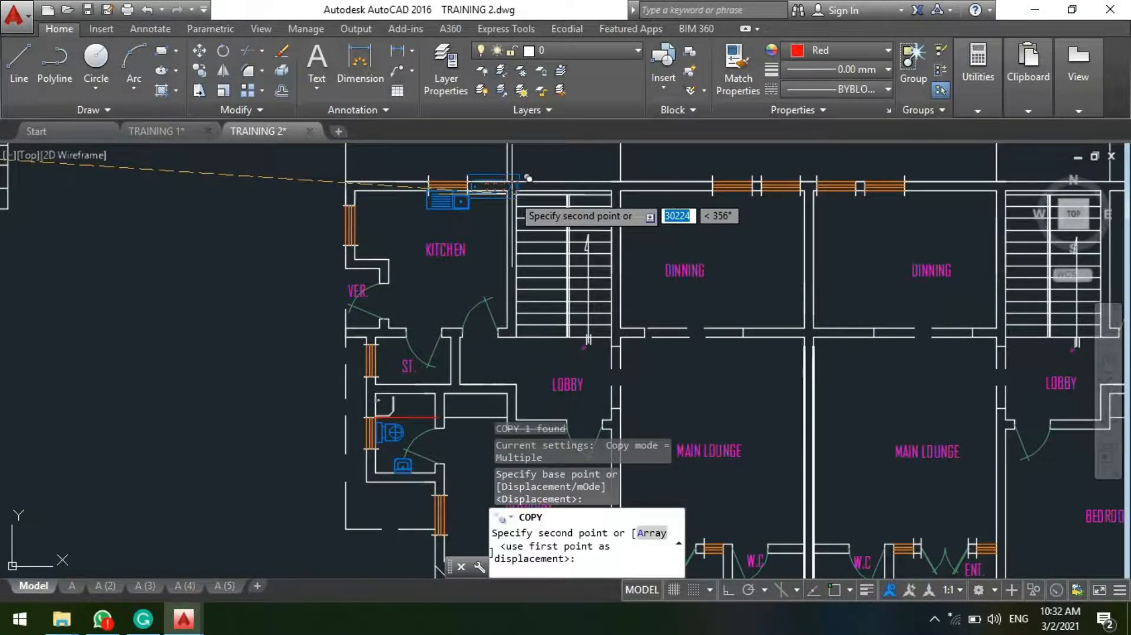
scroll(527, 178, "down", 5)
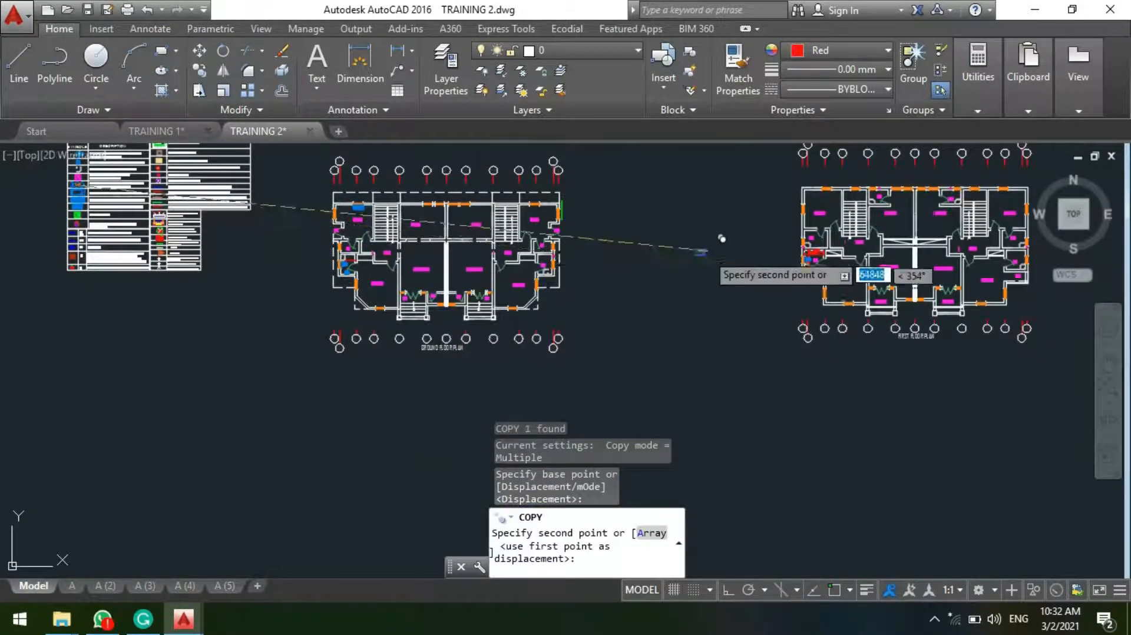
scroll(871, 253, "up", 10)
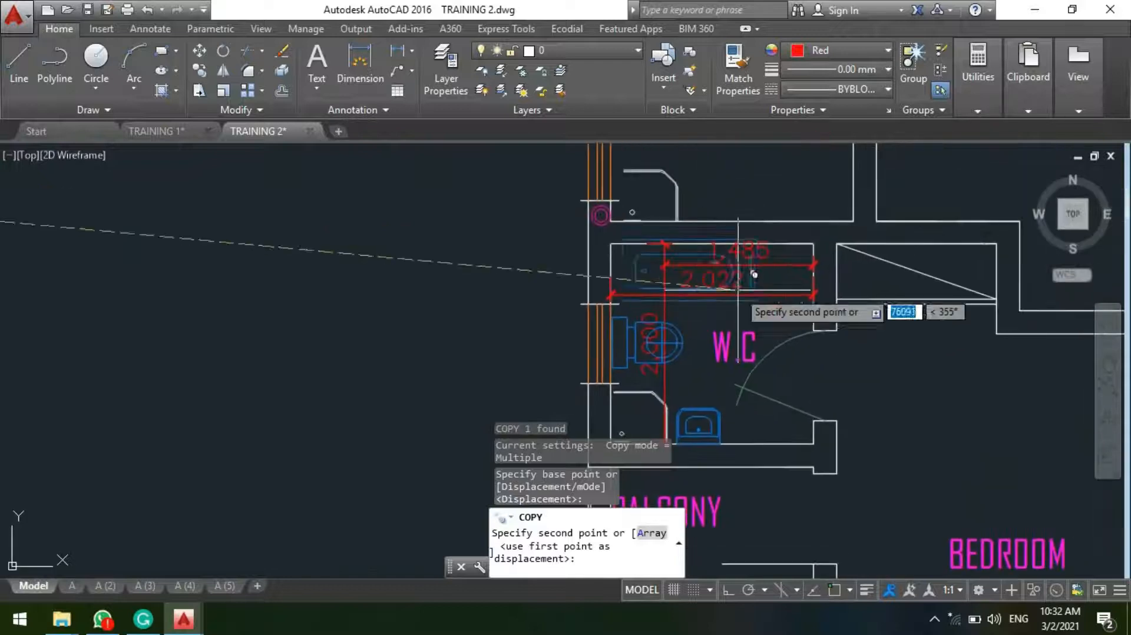
scroll(754, 274, "up", 2)
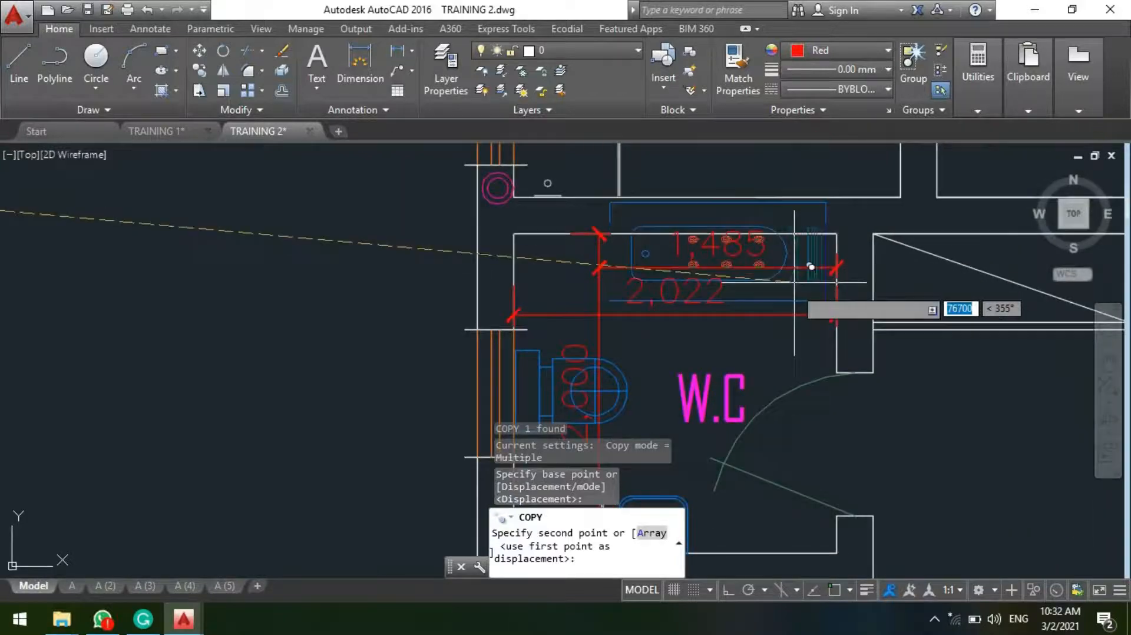
left_click(803, 315)
key("Escape")
Step: Delete the 2,022 and 1,485 horizontal dimensions and the vertical dimension from the first-floor W.C
scroll(652, 306, "up", 4)
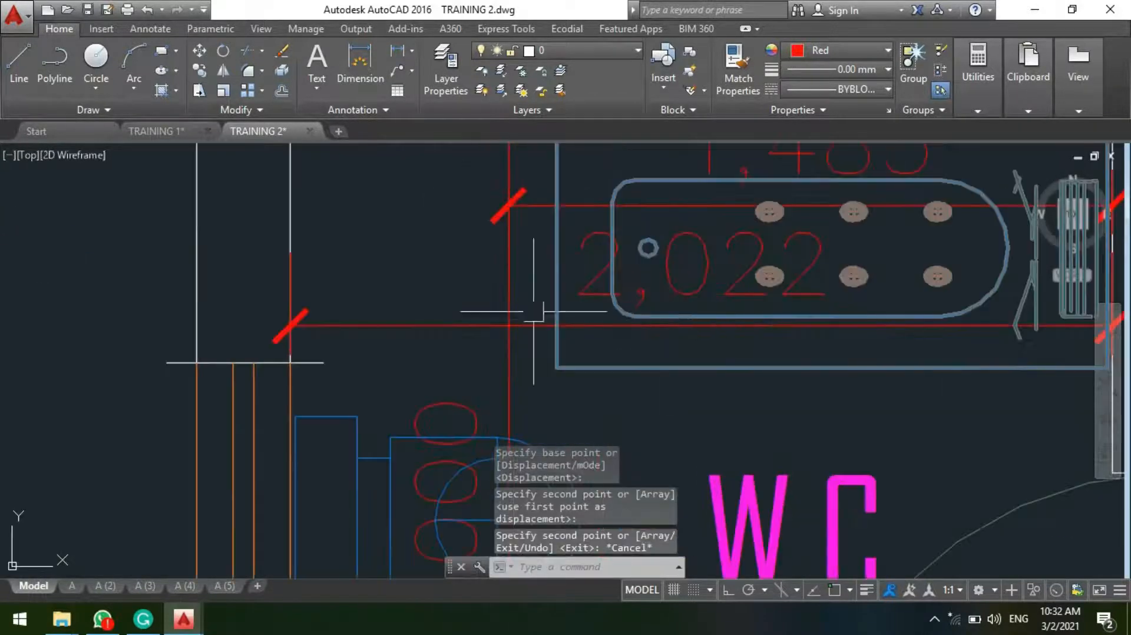
scroll(533, 367, "up", 2)
left_click(523, 379)
left_click(406, 233)
scroll(416, 282, "down", 2)
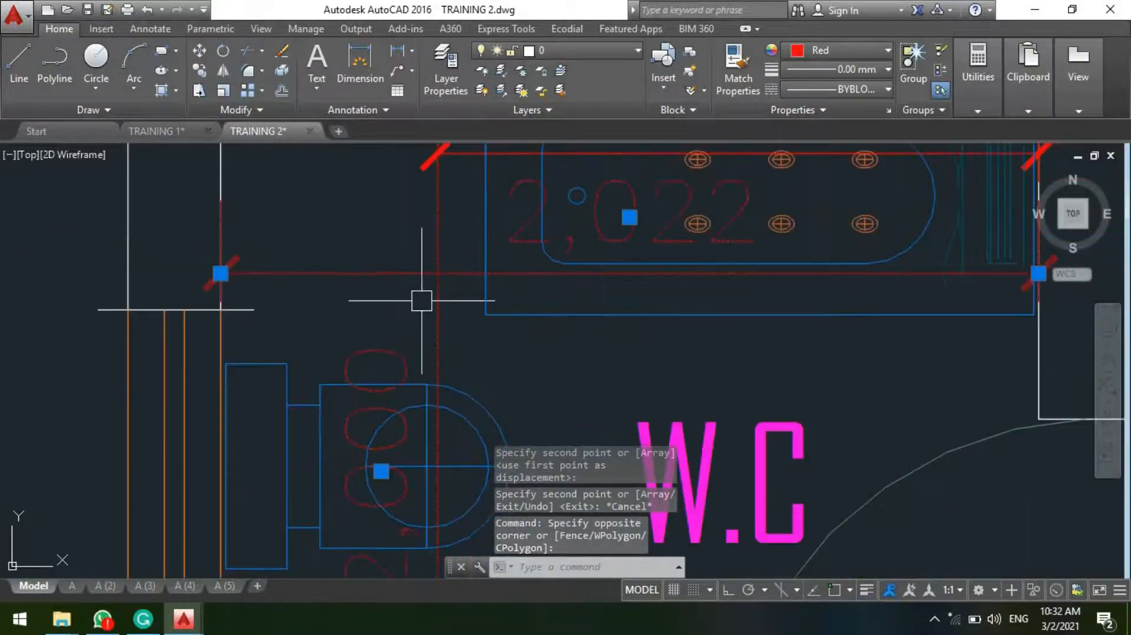
key("Delete")
scroll(435, 304, "down", 3)
scroll(449, 273, "up", 3)
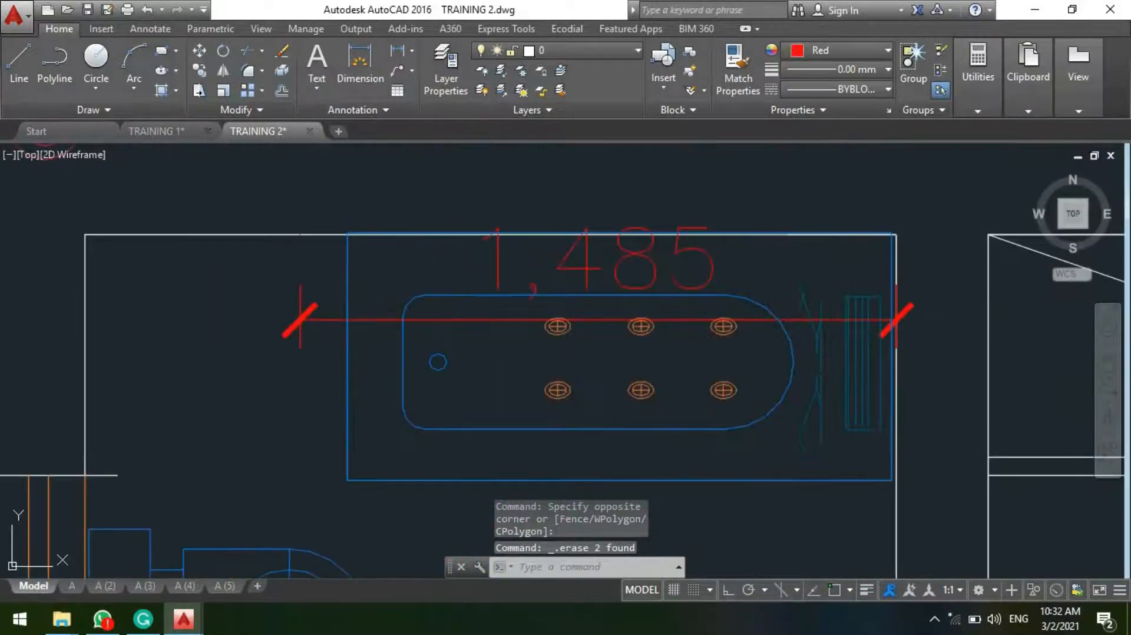
left_click(294, 298)
key("Delete")
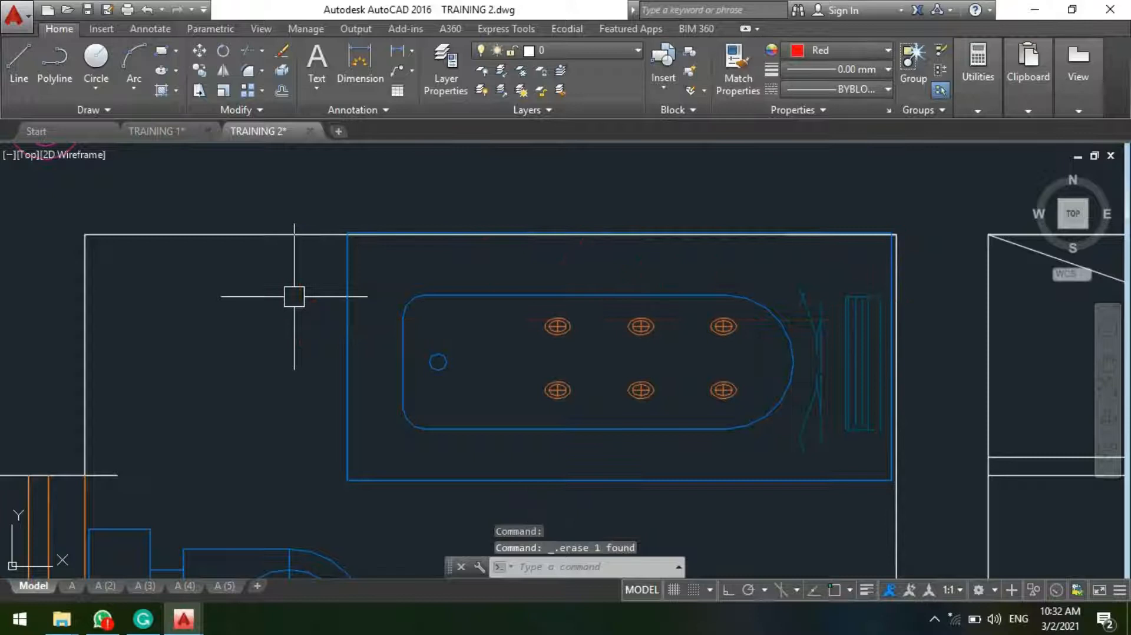
Step: Add a linear dimension along the whirlpool's lower edge from its free corner to the door-side wall, placing it just below the tub
scroll(436, 247, "down", 4)
left_click(401, 50)
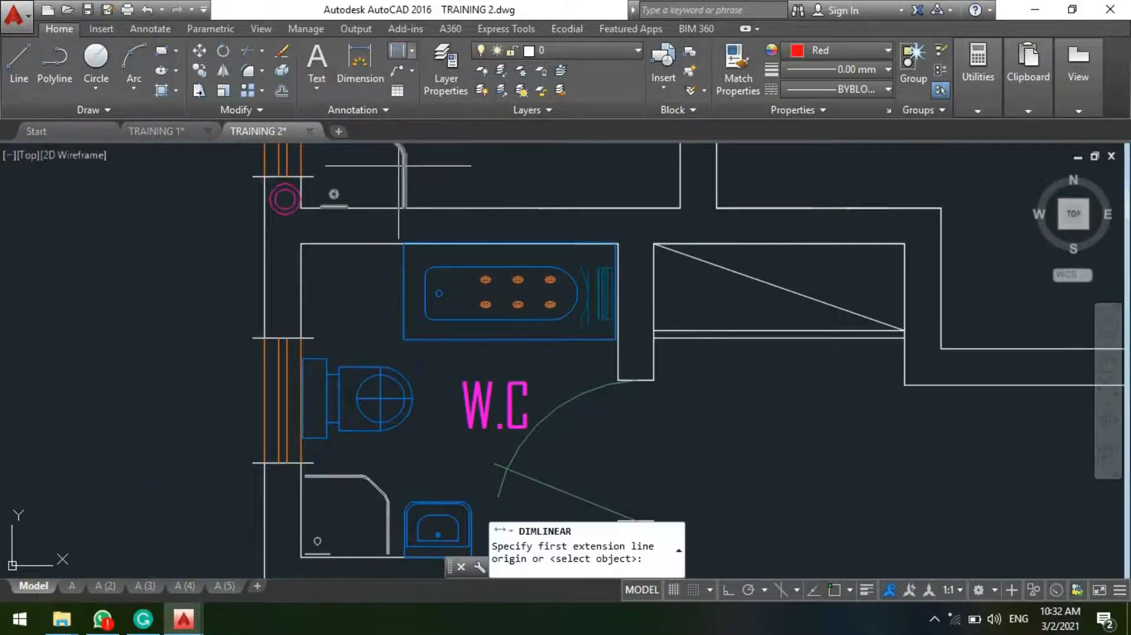
scroll(402, 337, "up", 4)
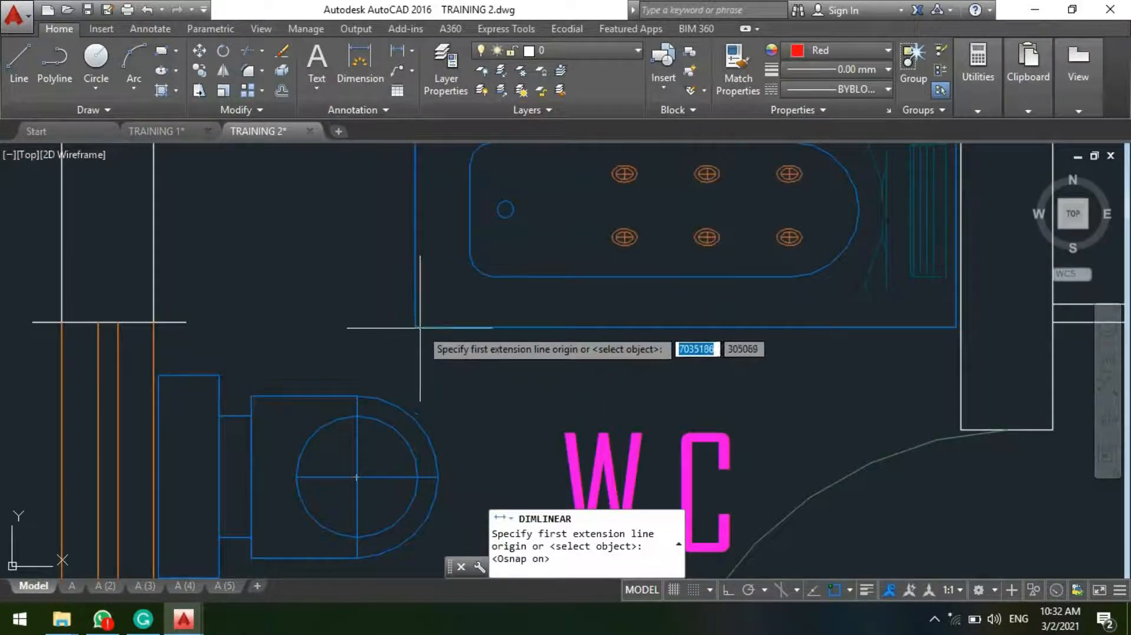
left_click(415, 328)
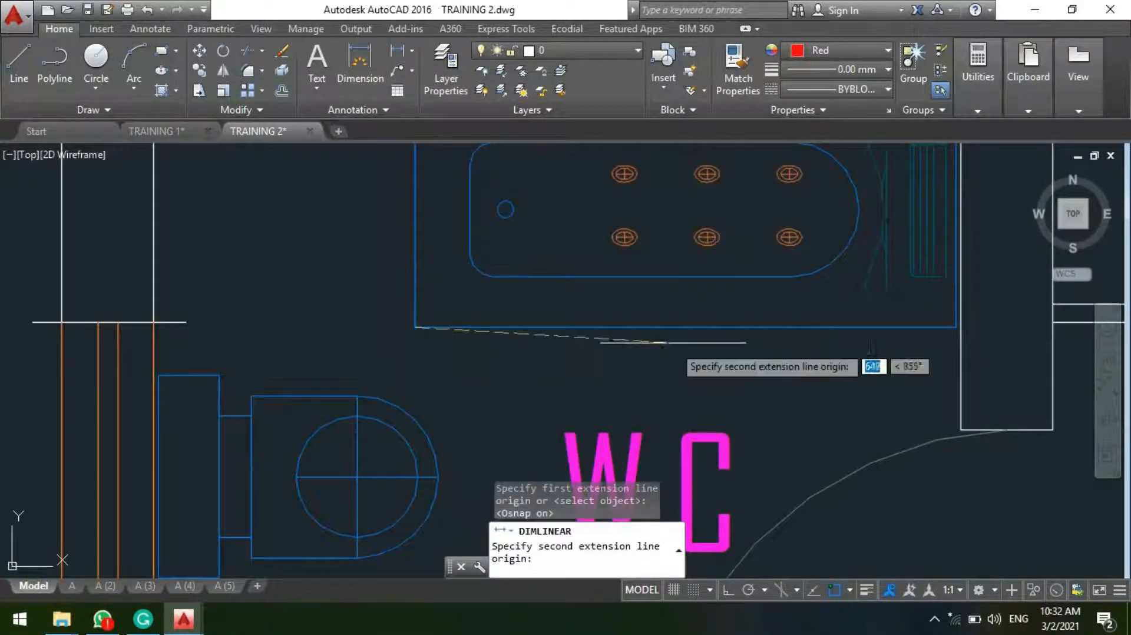
left_click(956, 327)
scroll(640, 299, "down", 2)
scroll(639, 300, "up", 3)
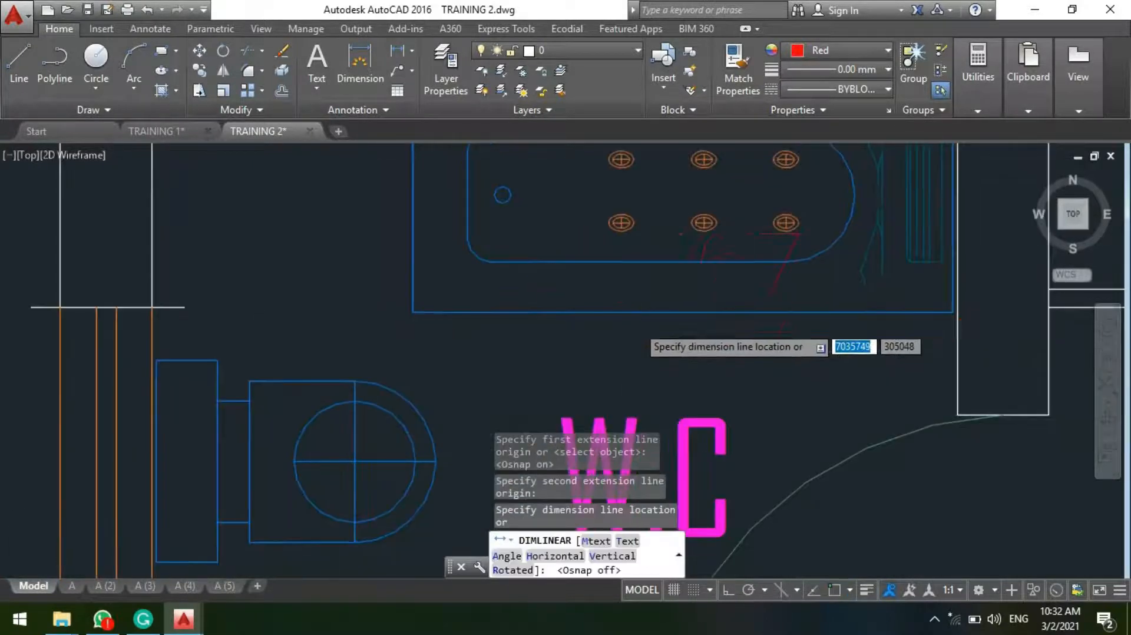
left_click(643, 335)
scroll(631, 346, "down", 3)
scroll(565, 321, "up", 3)
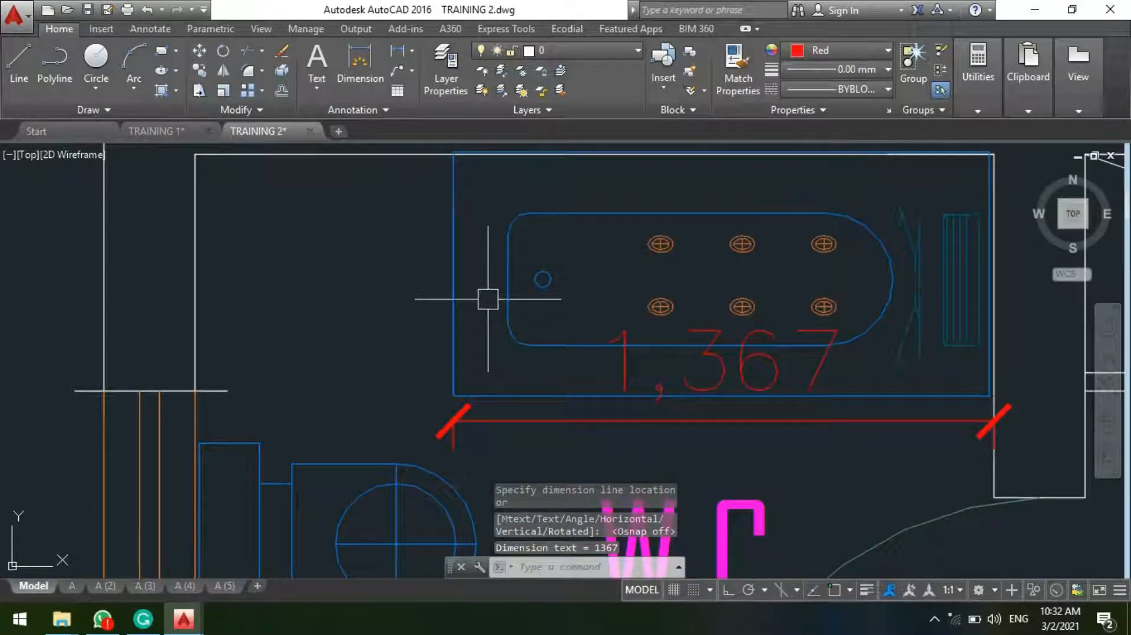
Step: Scale the whirlpool in the W.C by a factor of 1.11 from a base point near its window-side end
scroll(488, 299, "down", 5)
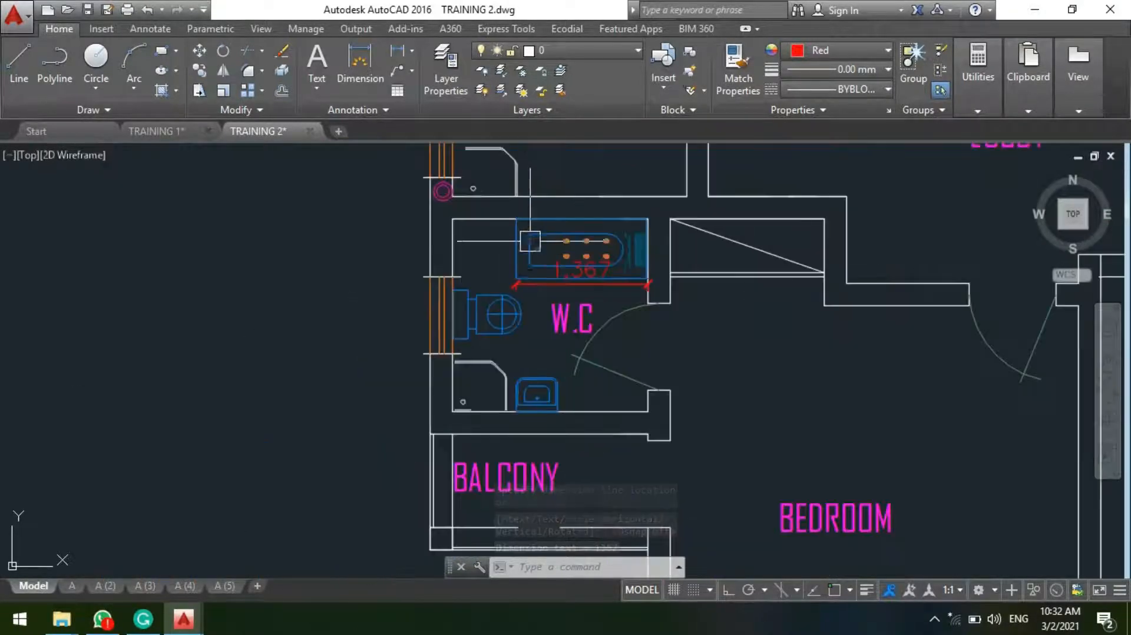
scroll(507, 262, "up", 2)
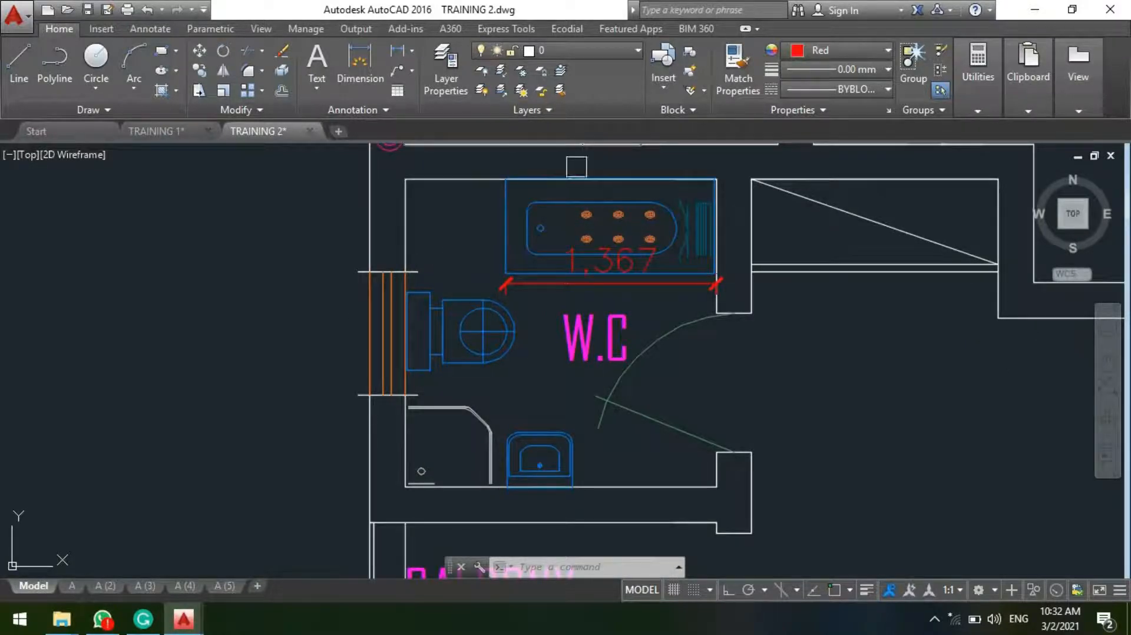
scroll(579, 176, "up", 1)
scroll(551, 286, "up", 3)
scroll(532, 288, "down", 3)
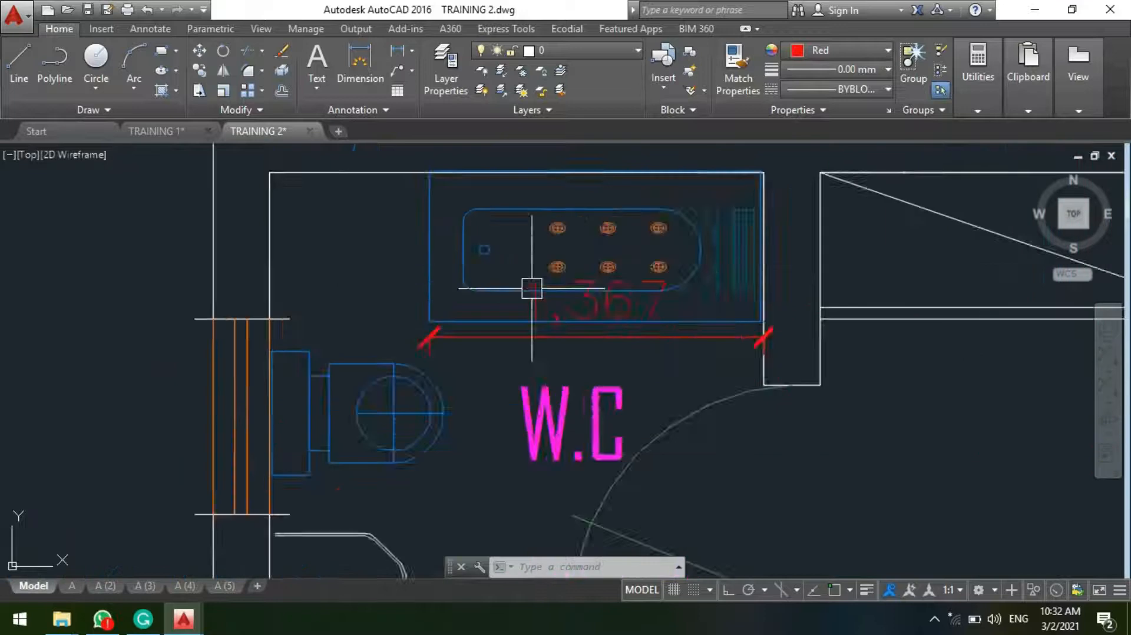
scroll(531, 289, "down", 2)
left_click(480, 245)
type("sc")
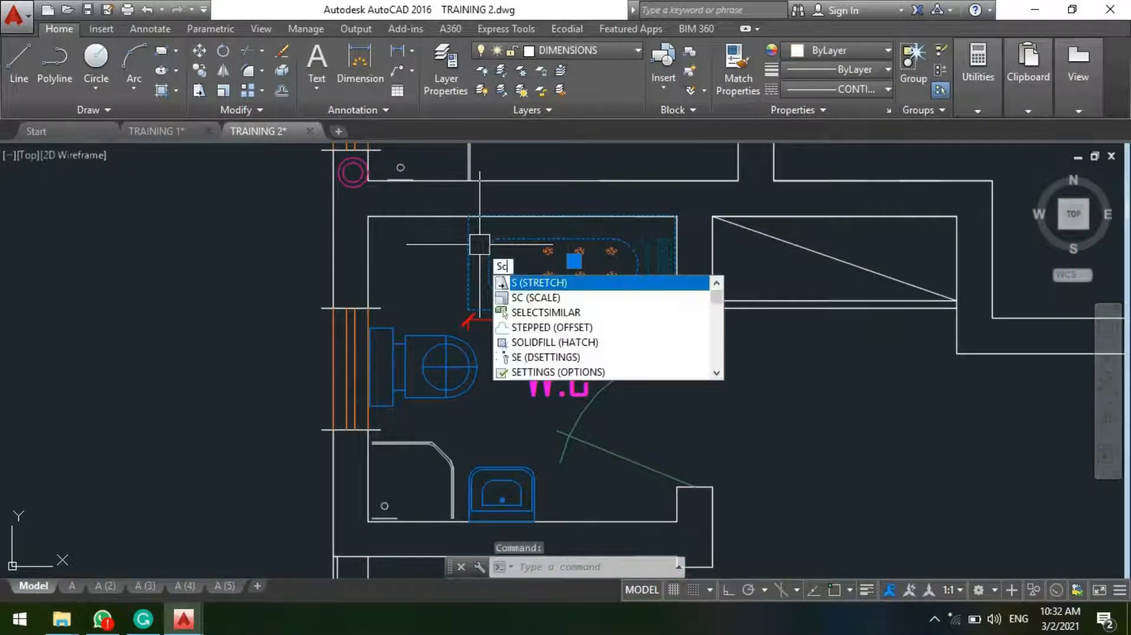
key("space")
left_click(481, 246)
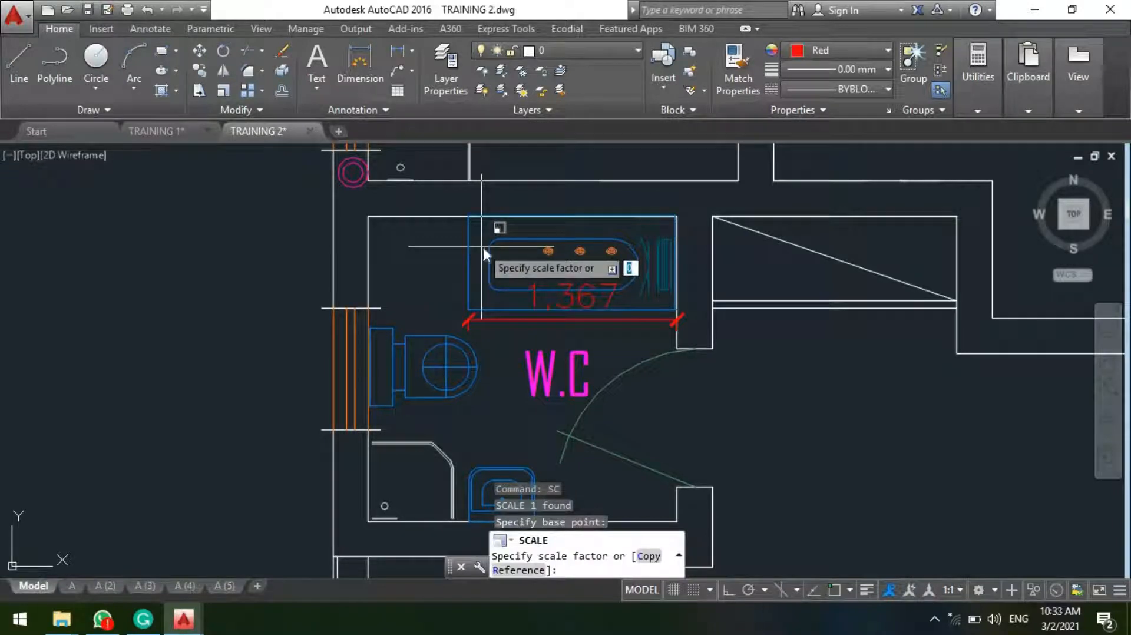
type("1.11")
key("Return")
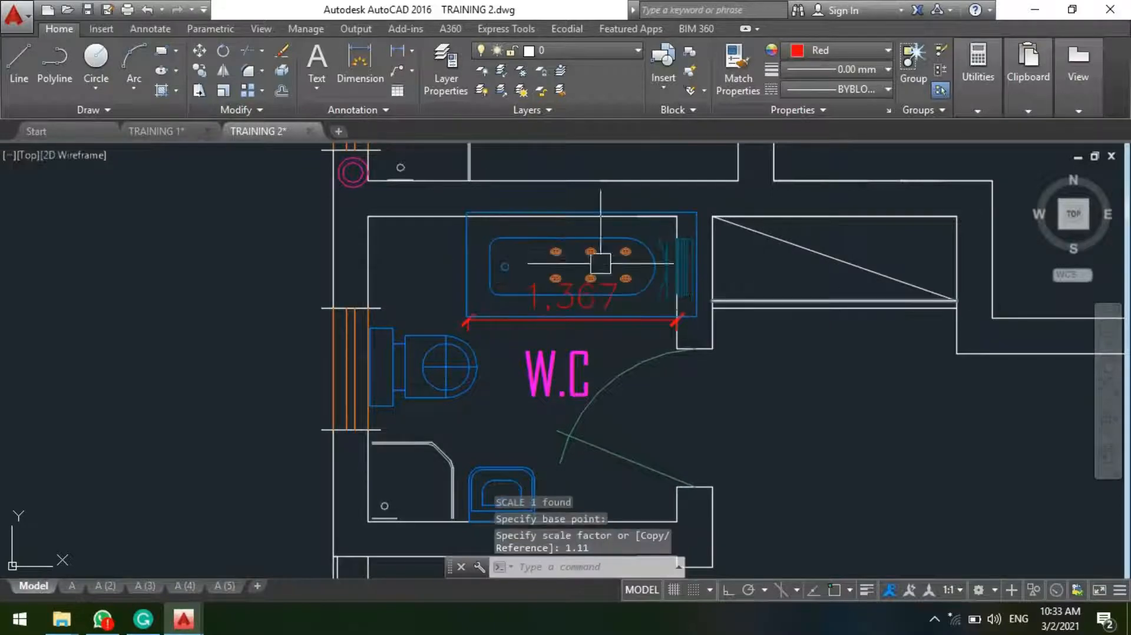
Step: Replace the whirlpool's length dimension with a new linear dimension between the lower corners of the enlarged tub
scroll(565, 330, "up", 4)
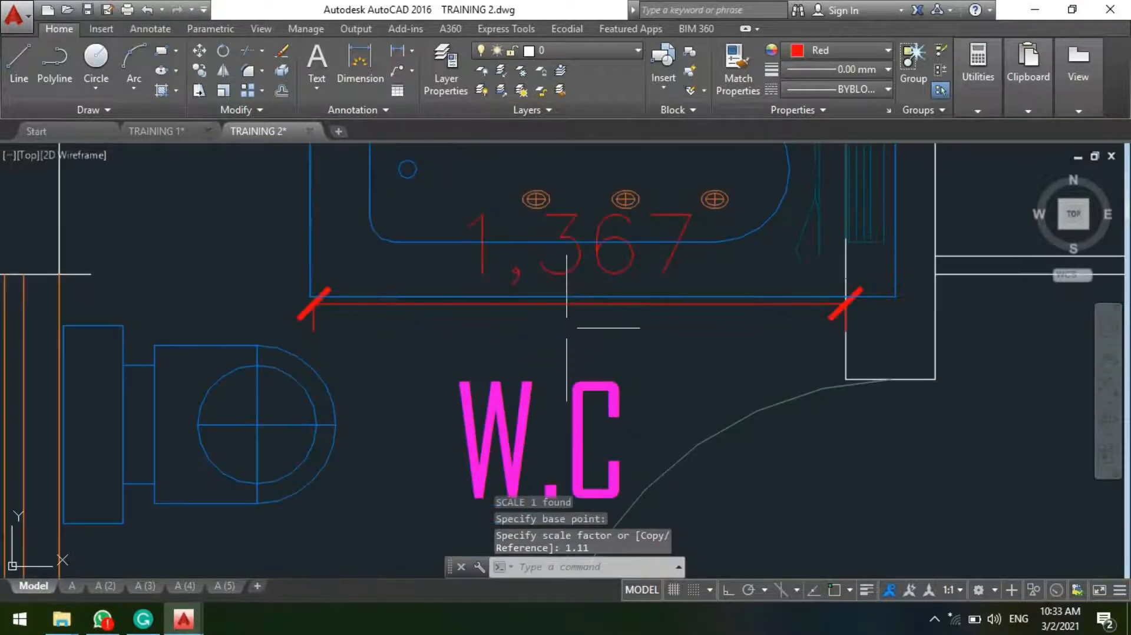
left_click(589, 228)
key("Delete")
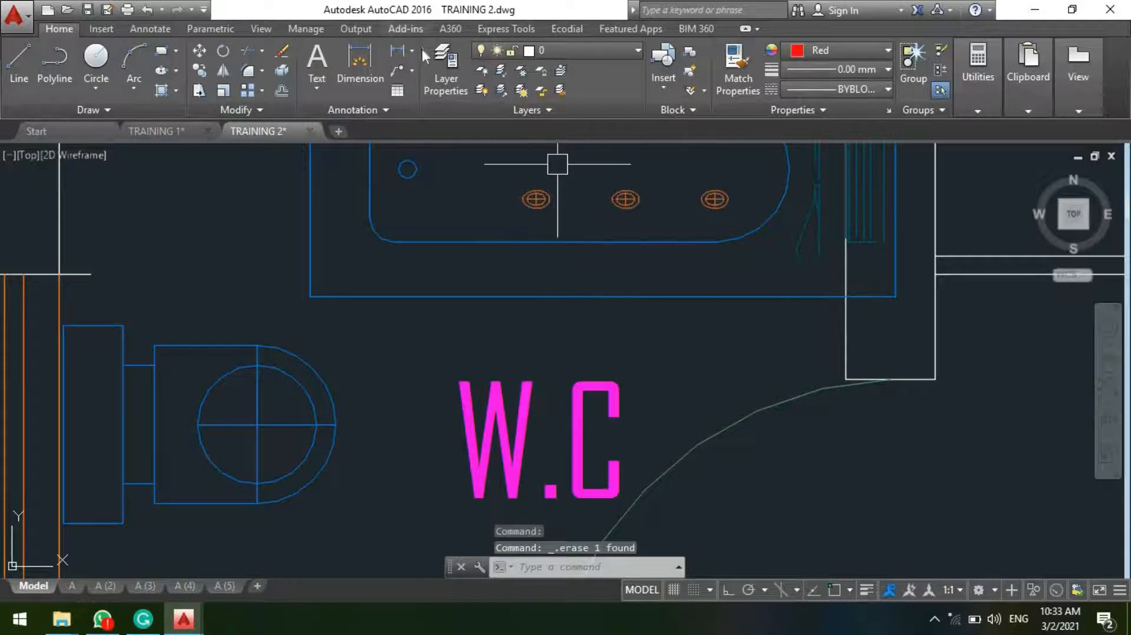
left_click(396, 52)
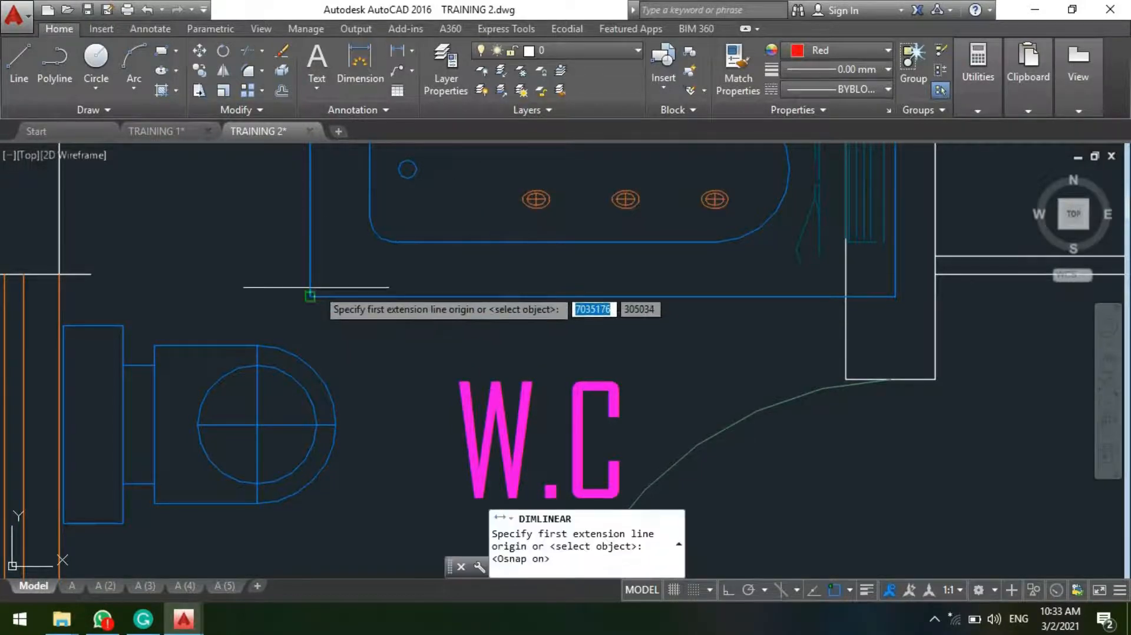
left_click(310, 296)
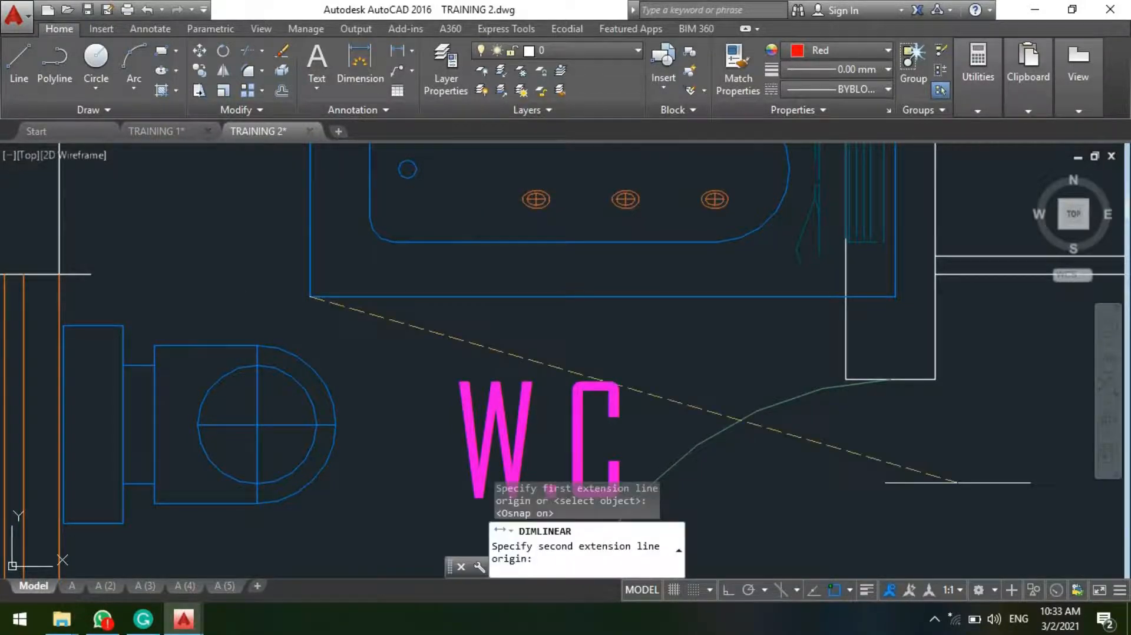
left_click(894, 296)
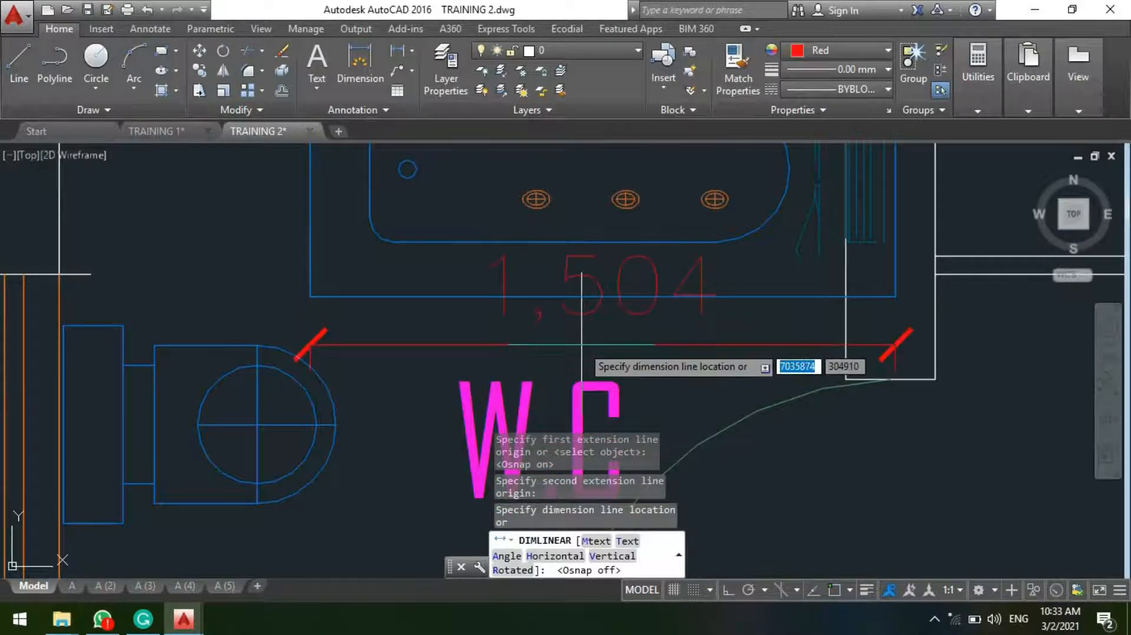
key("F3")
scroll(589, 325, "down", 3)
key("Escape")
Step: Delete the linear dimension below the enlarged whirlpool
scroll(565, 318, "up", 4)
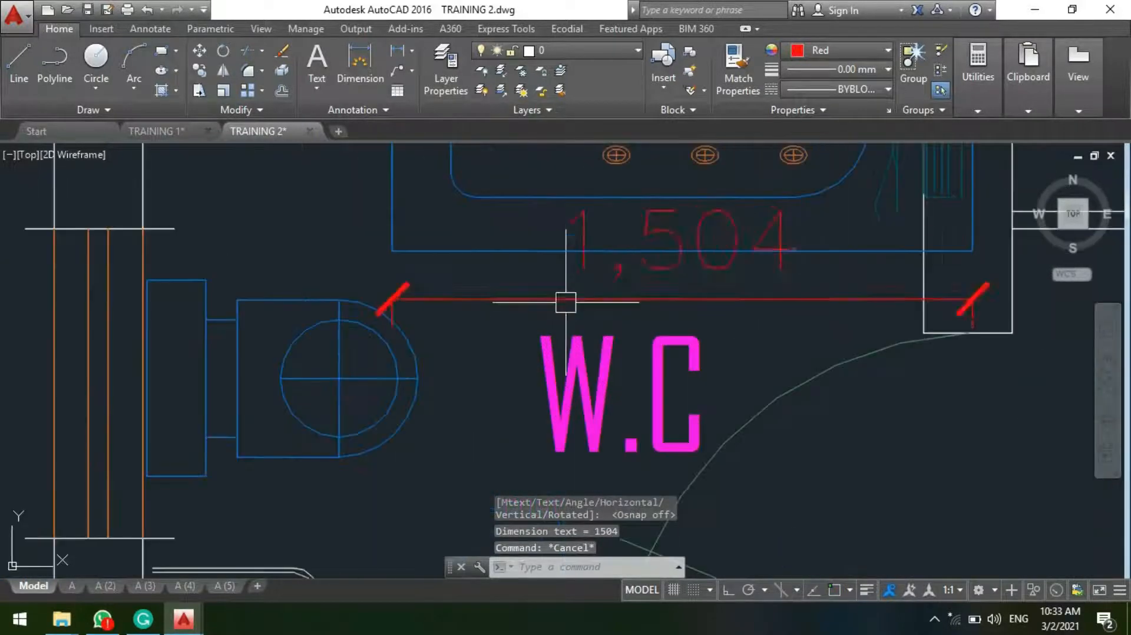
left_click(561, 298)
key("Delete")
Step: Move the whirlpool across the W.C into the window-side corner along the balcony wall
scroll(539, 340, "down", 3)
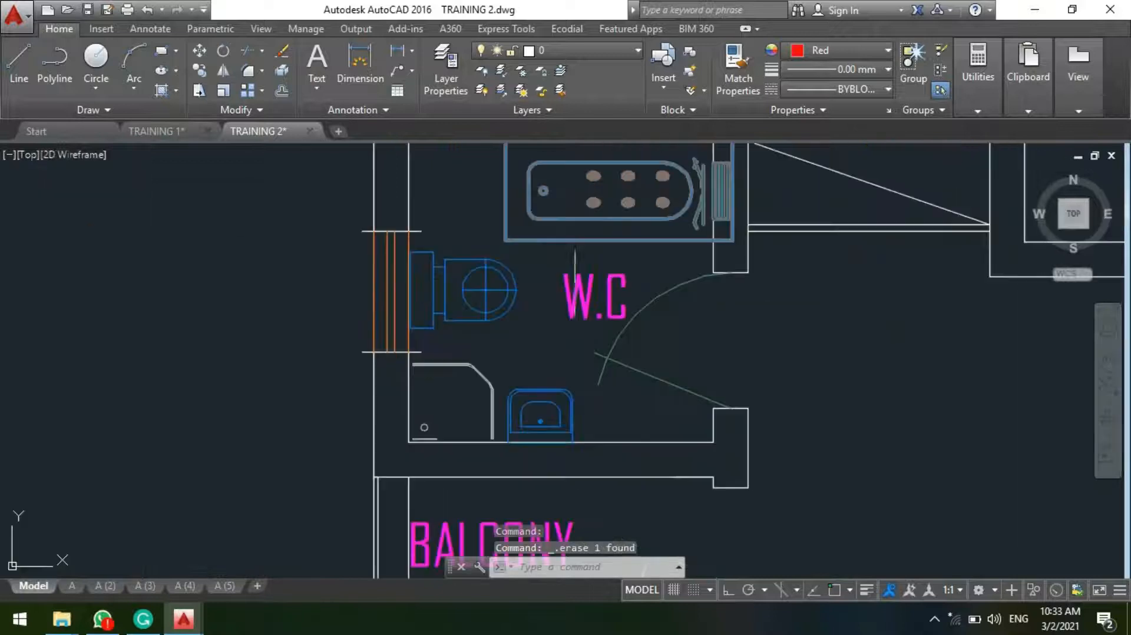
scroll(513, 371, "up", 1)
scroll(542, 340, "down", 3)
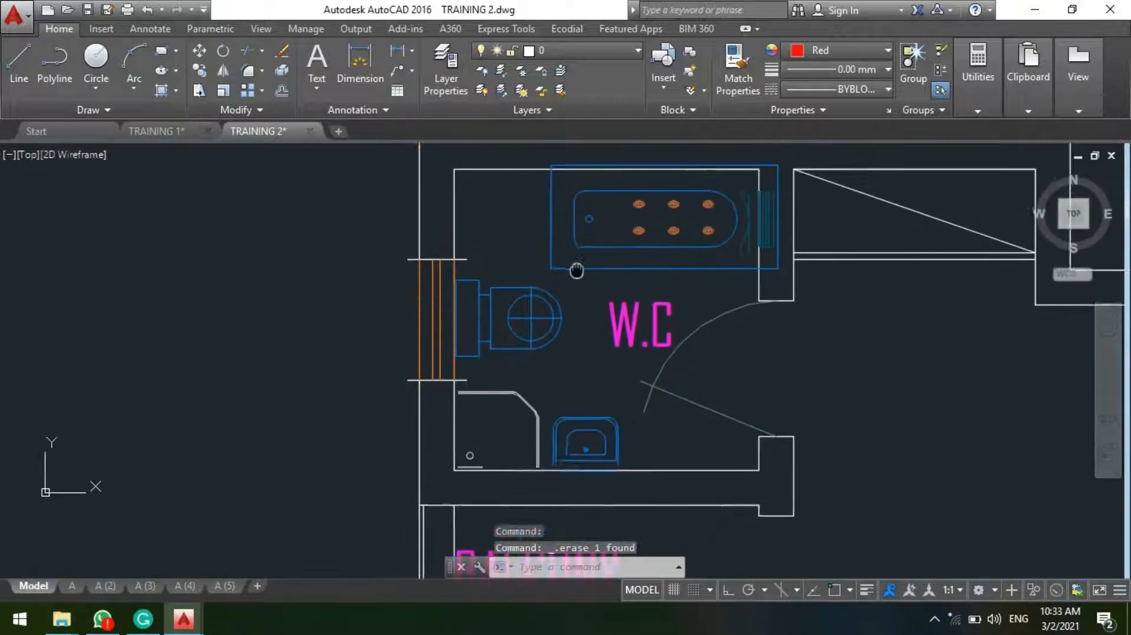
scroll(616, 242, "up", 4)
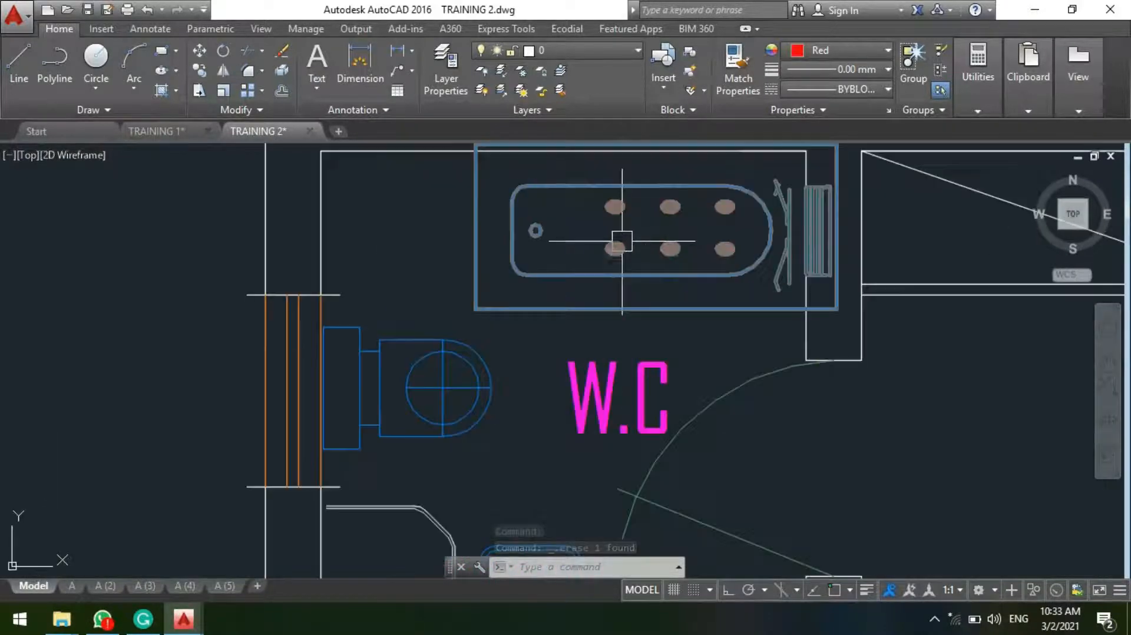
left_click(618, 250)
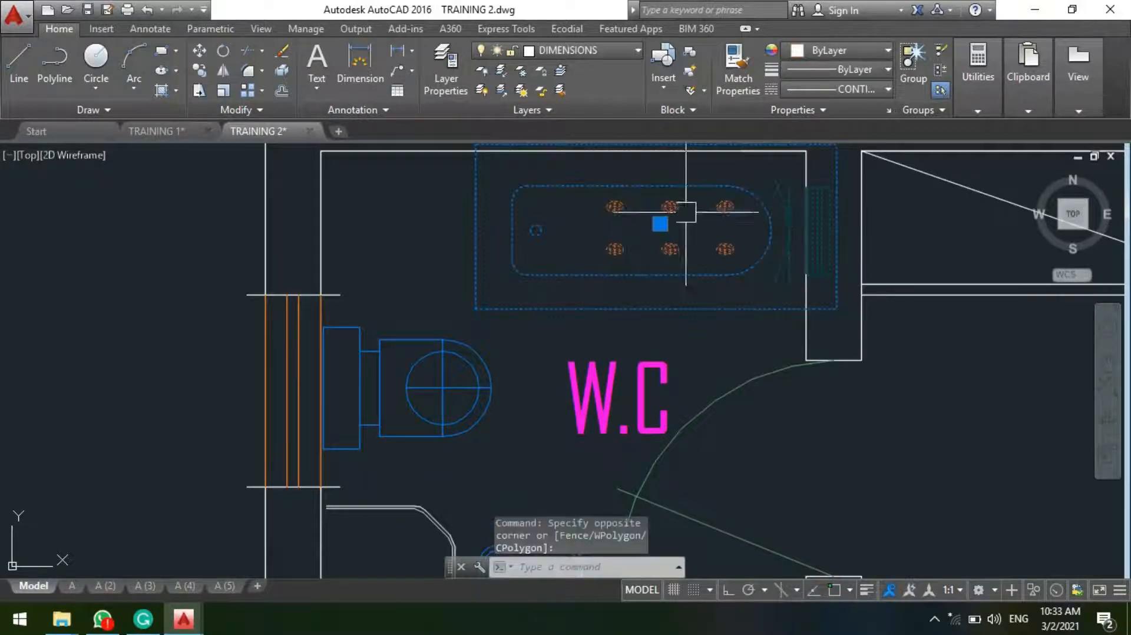
left_click(660, 224)
scroll(607, 230, "down", 5)
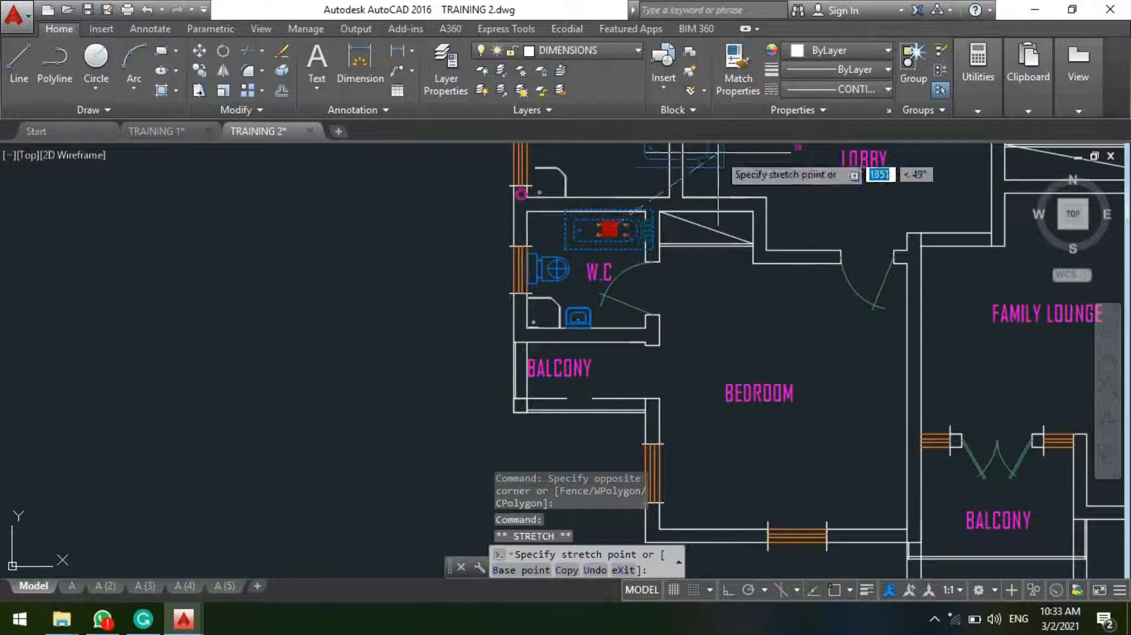
scroll(695, 259, "down", 2)
scroll(633, 281, "up", 5)
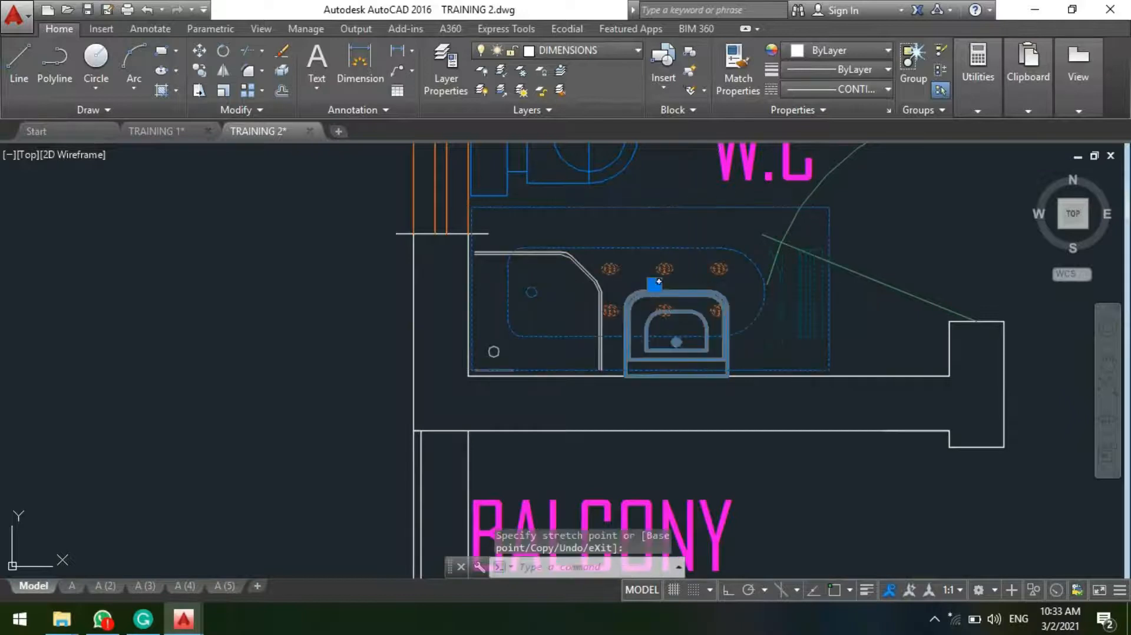
scroll(606, 339, "down", 4)
key("Escape")
scroll(652, 295, "up", 4)
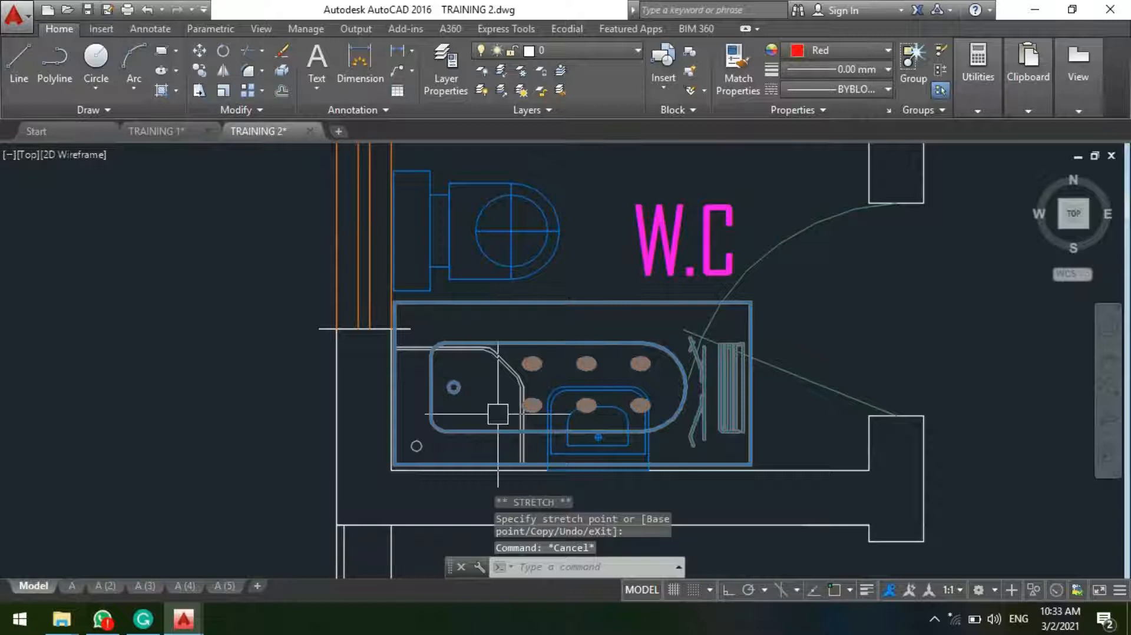
Step: Mirror the whirlpool end for end about a vertical line through its middle, erasing the source object
scroll(530, 389, "down", 2)
left_click(524, 370)
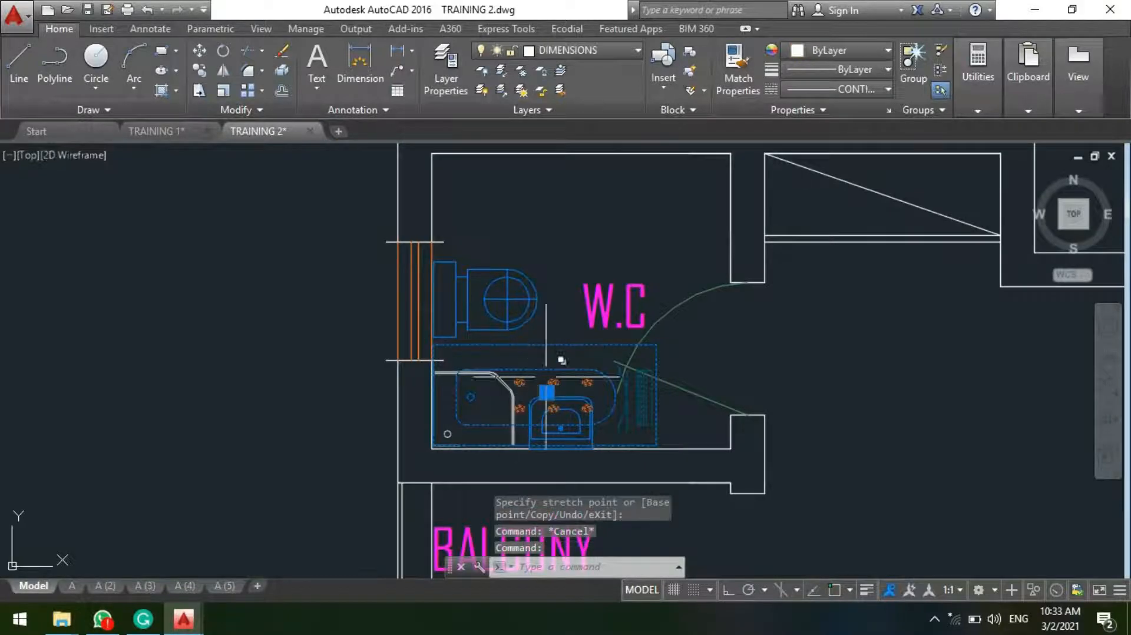
type("mi")
key("Return")
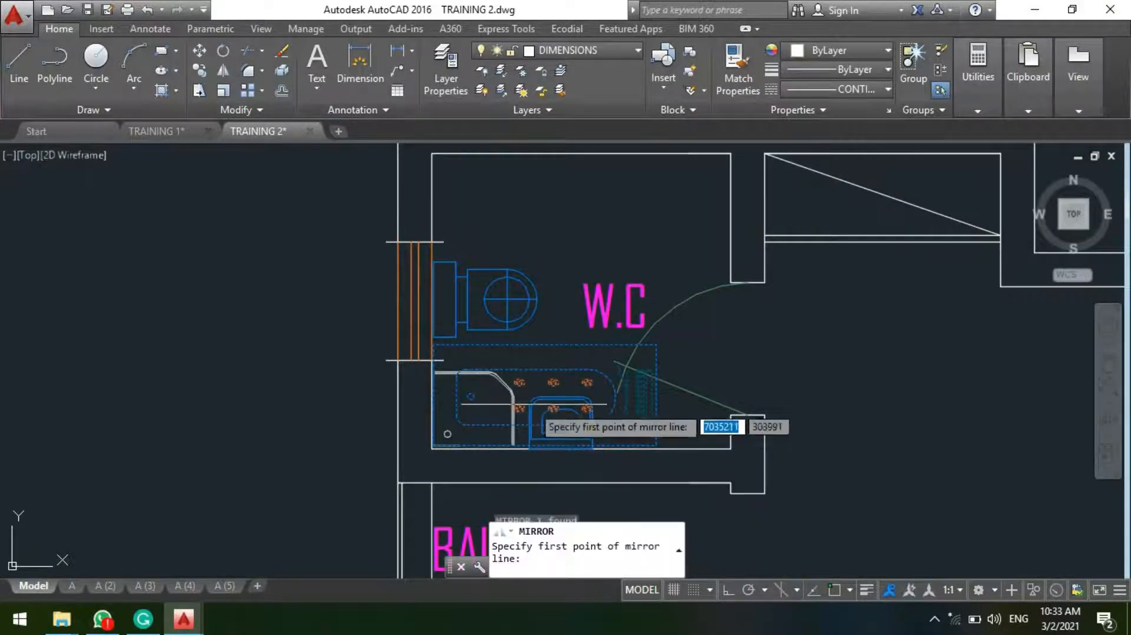
left_click(546, 324)
key("F8")
left_click(542, 468)
type("y")
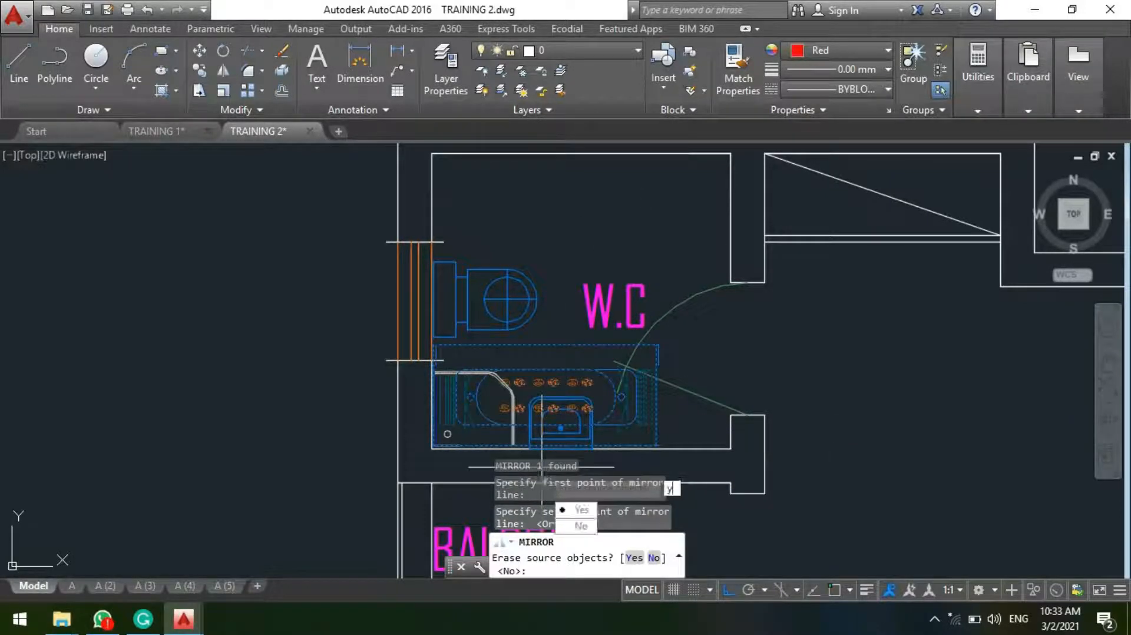
key("Return")
Step: Mirror the washbasin onto the opposite W.C wall about a horizontal line through the toilet's centre, erasing the source object
scroll(537, 408, "up", 4)
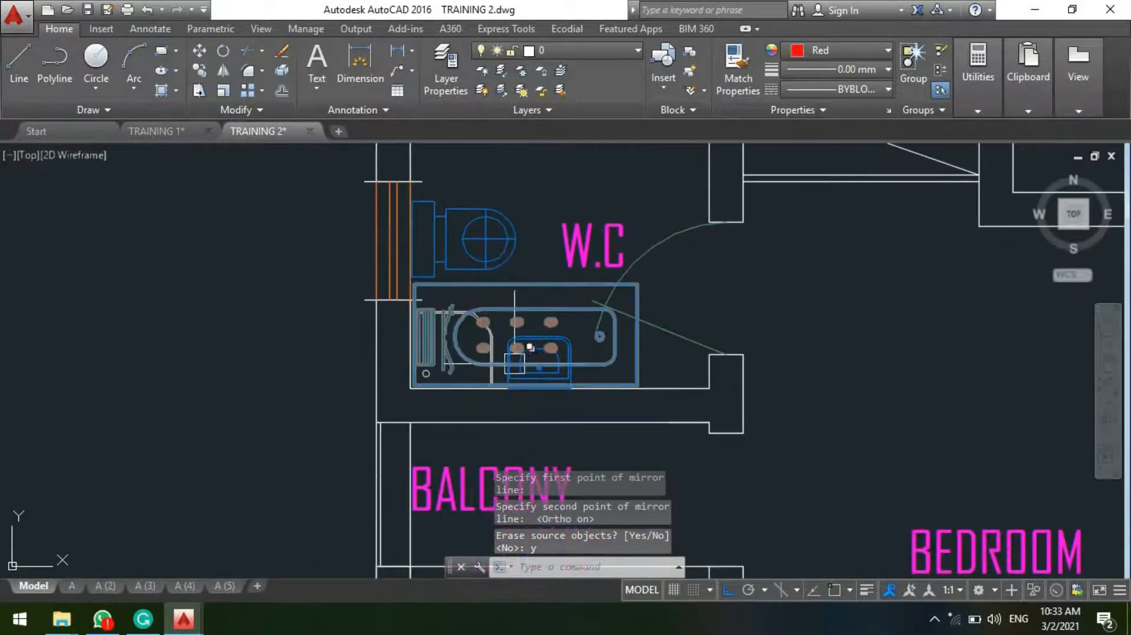
scroll(543, 317, "down", 6)
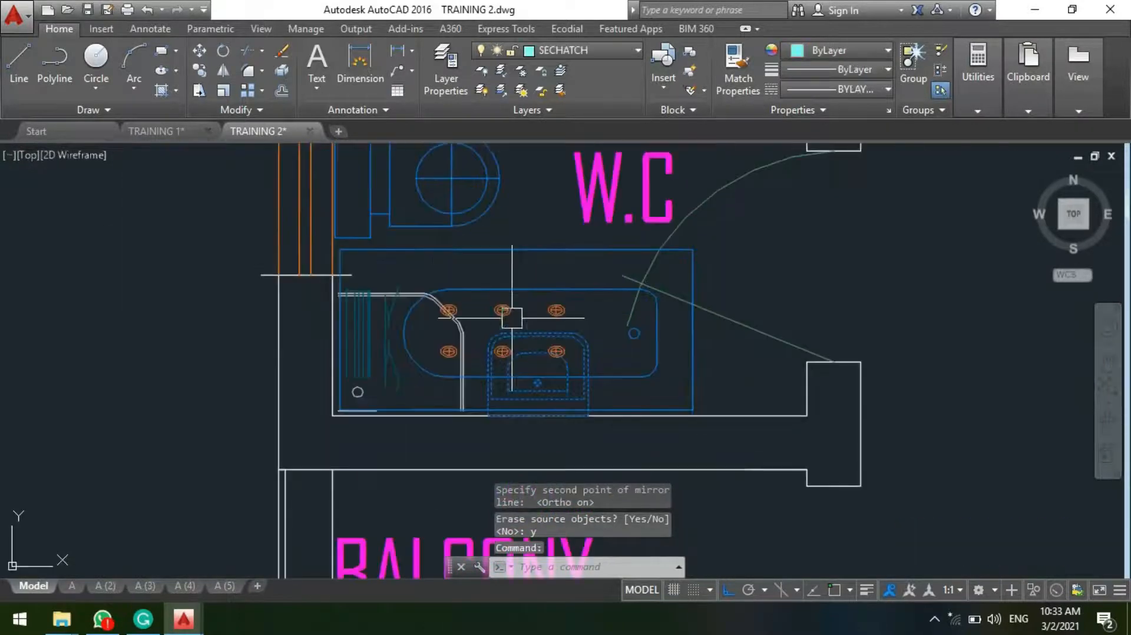
scroll(495, 285, "up", 3)
type("m")
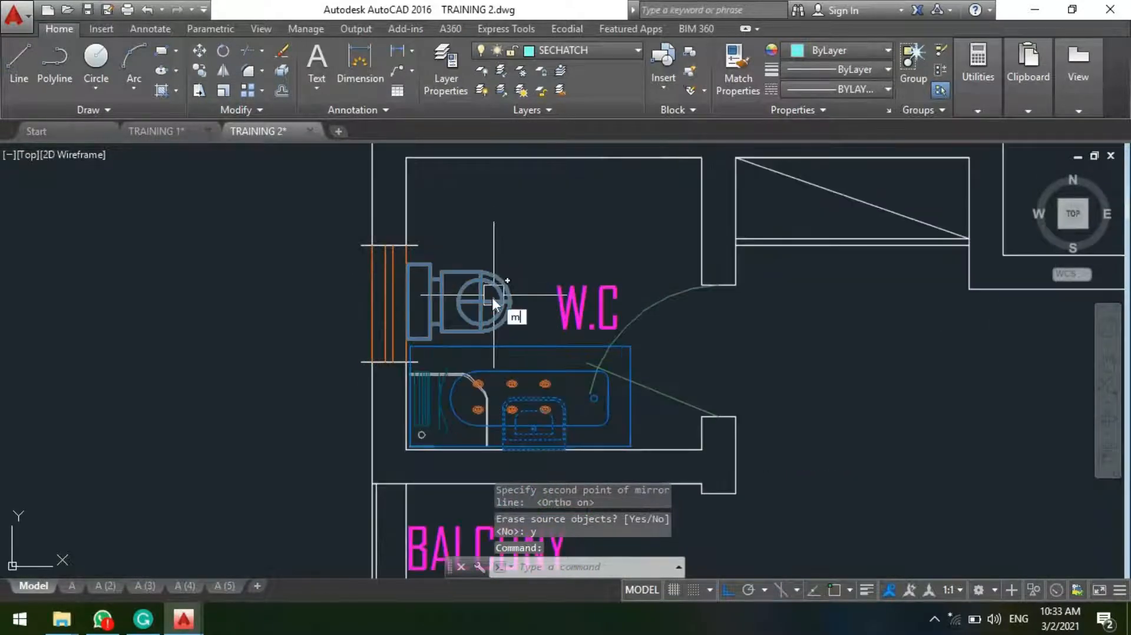
type("i")
key("Return")
left_click(480, 302)
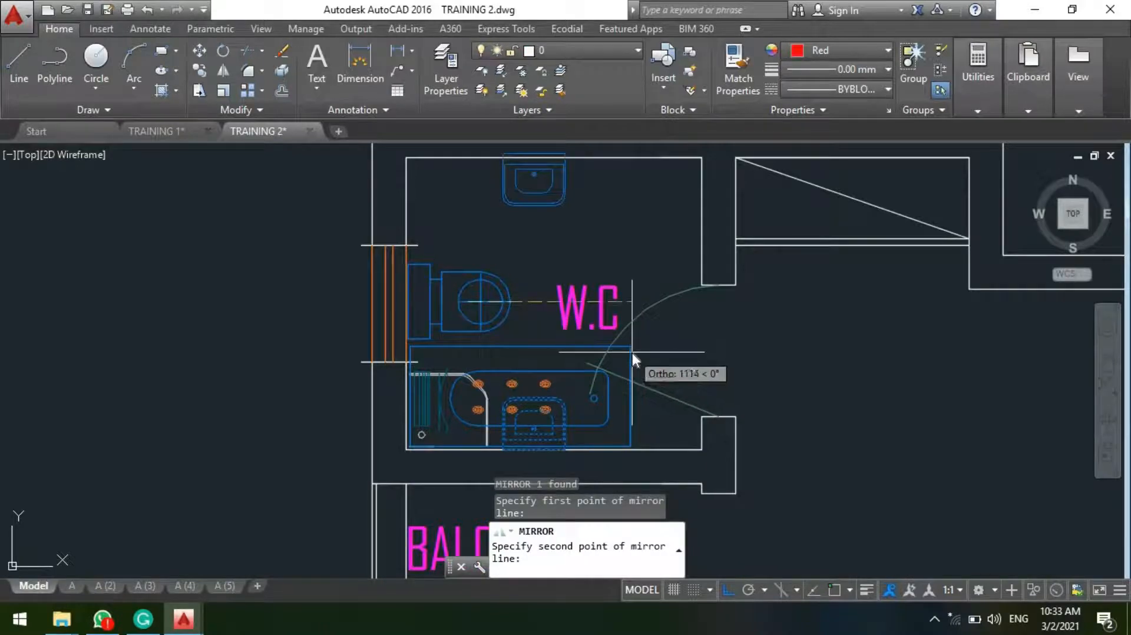
left_click(632, 352)
type("y")
key("Return")
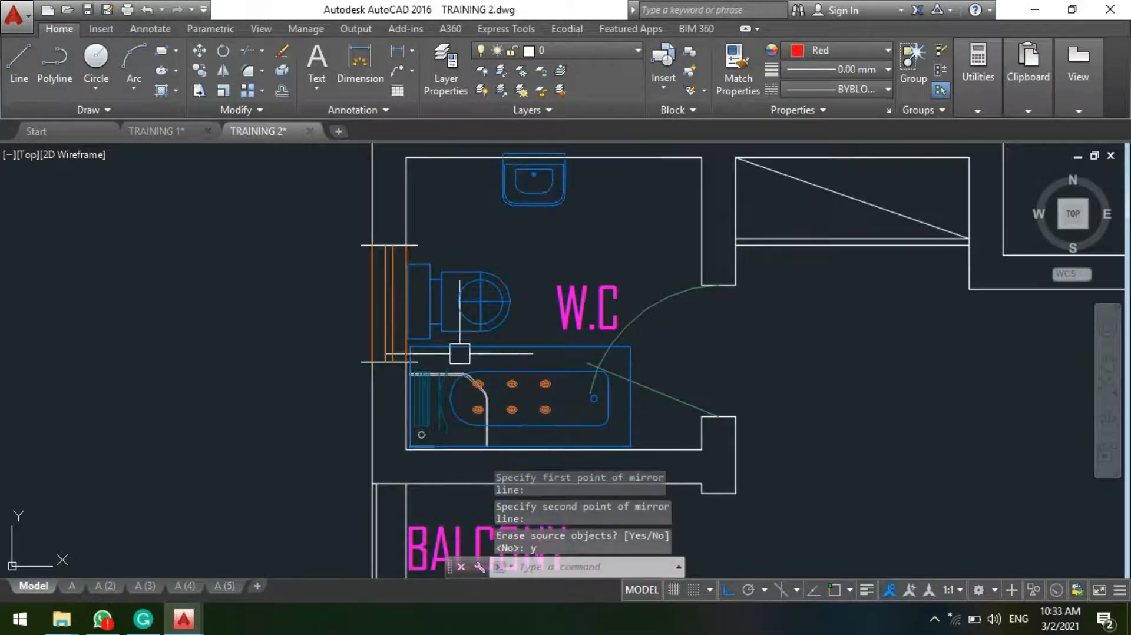
Step: Move the shower tray from beneath the whirlpool to the window-side corner next to the relocated washbasin
middle_click_drag(533, 187, 523, 272)
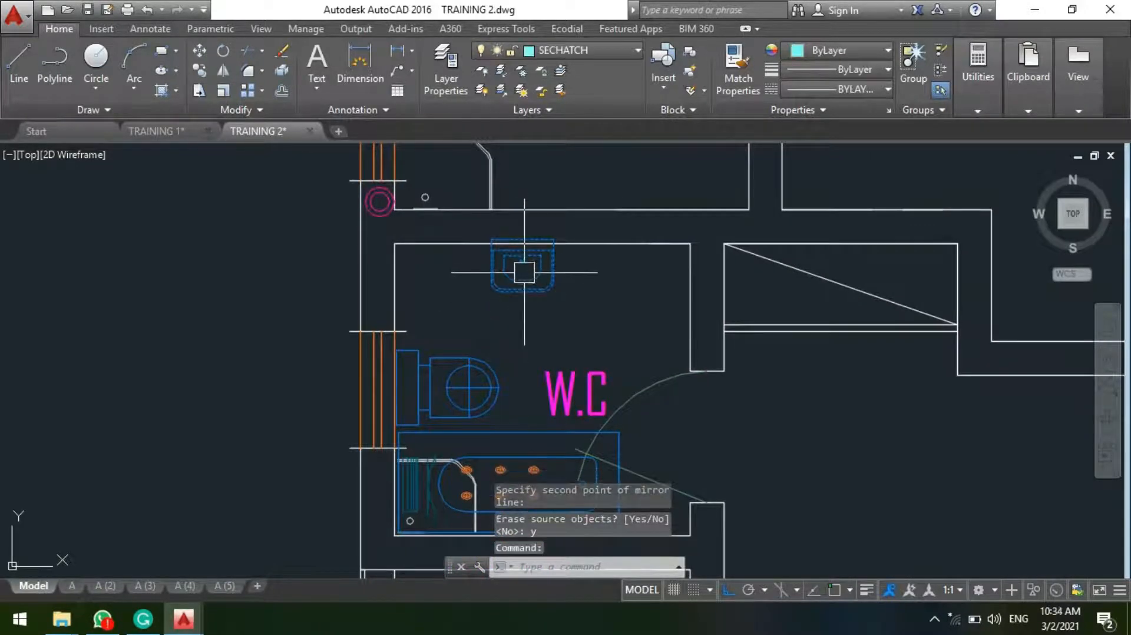
key("Escape")
scroll(516, 278, "down", 3)
scroll(430, 530, "up", 9)
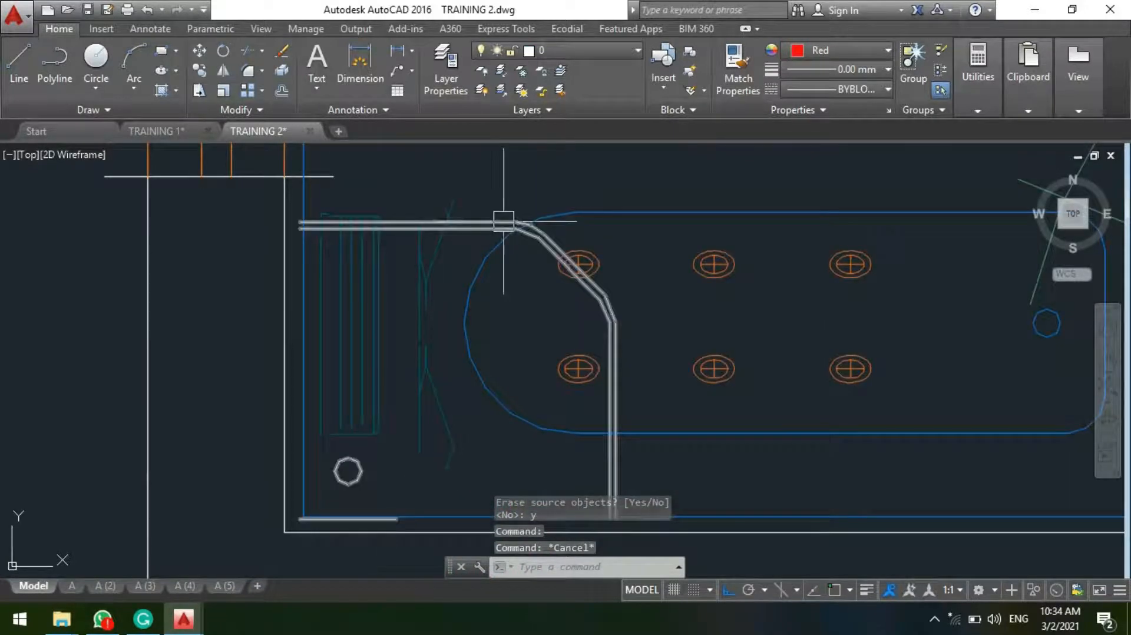
left_click(505, 220)
scroll(377, 353, "down", 6)
scroll(377, 370, "up", 5)
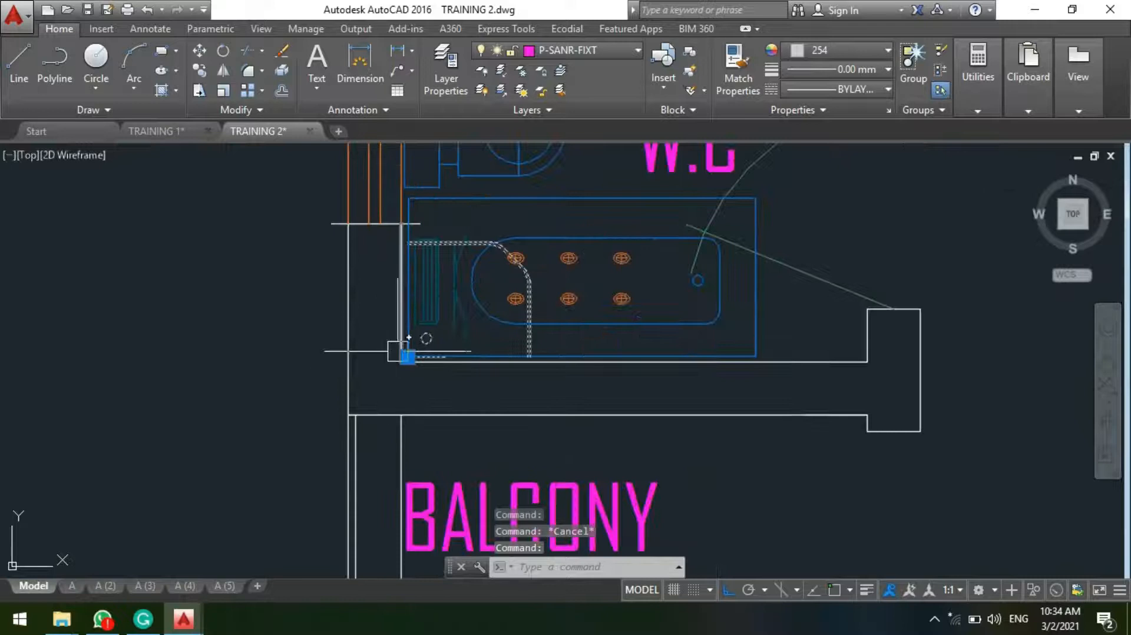
left_click(408, 356)
scroll(411, 356, "down", 5)
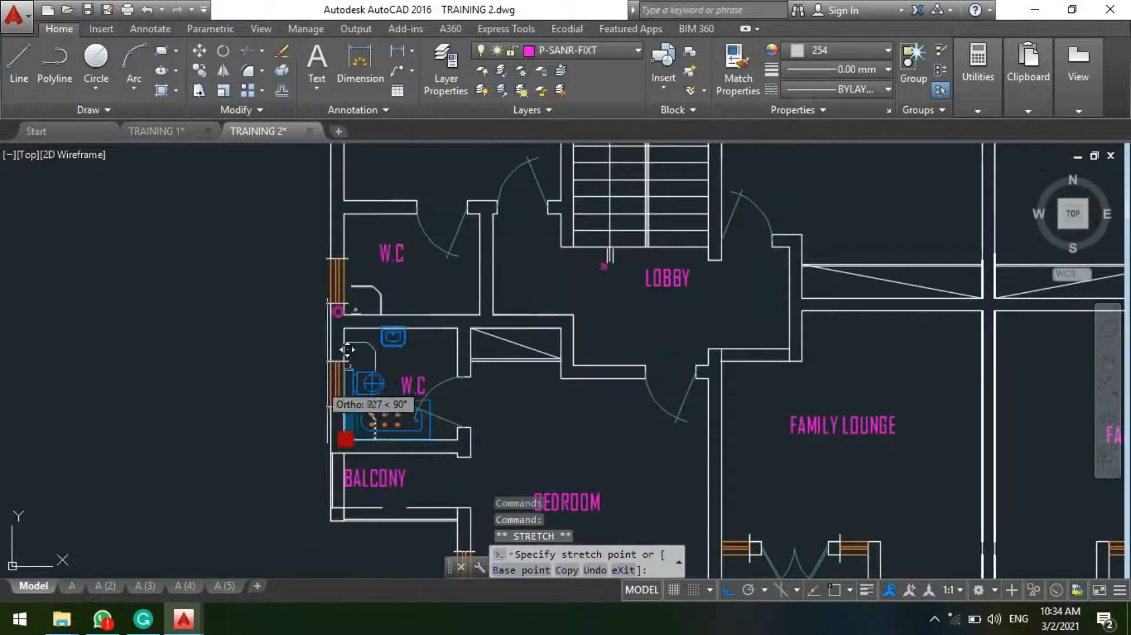
scroll(347, 349, "up", 6)
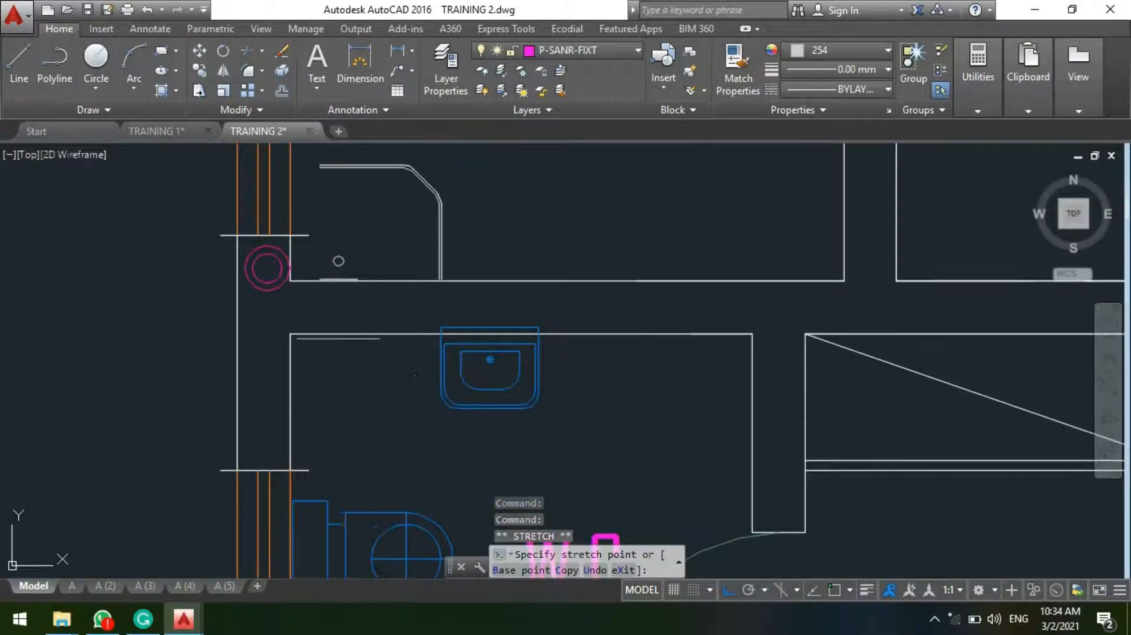
scroll(416, 374, "down", 5)
key("Escape")
scroll(351, 335, "up", 5)
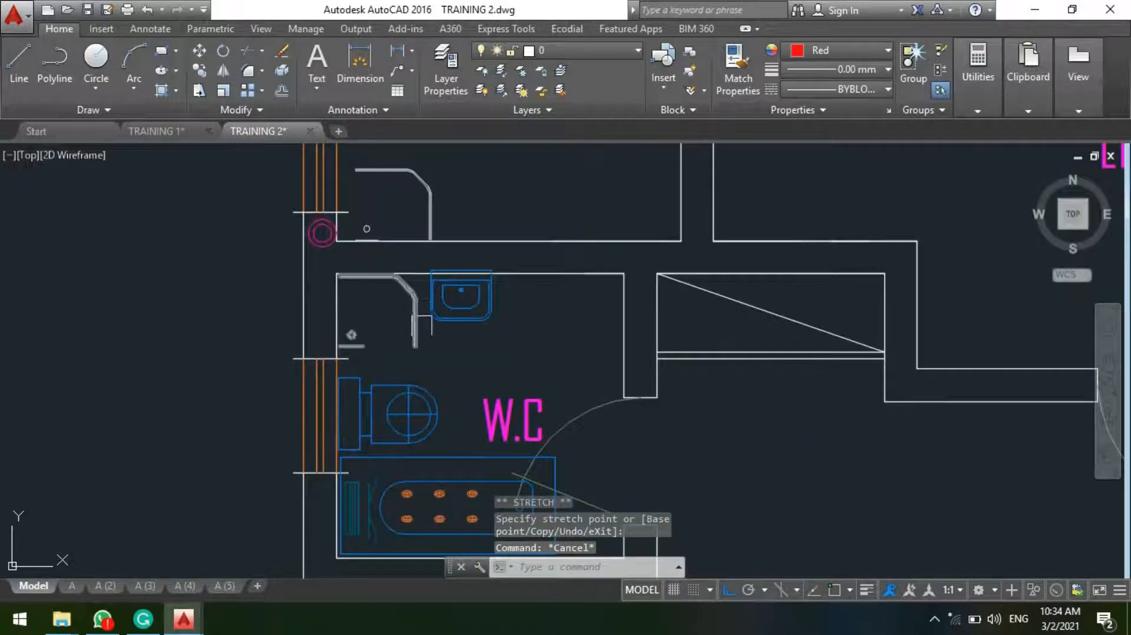
Step: Examine the spacing between the shower tray, toilet, washbasin and whirlpool in the W.C
scroll(432, 324, "up", 2)
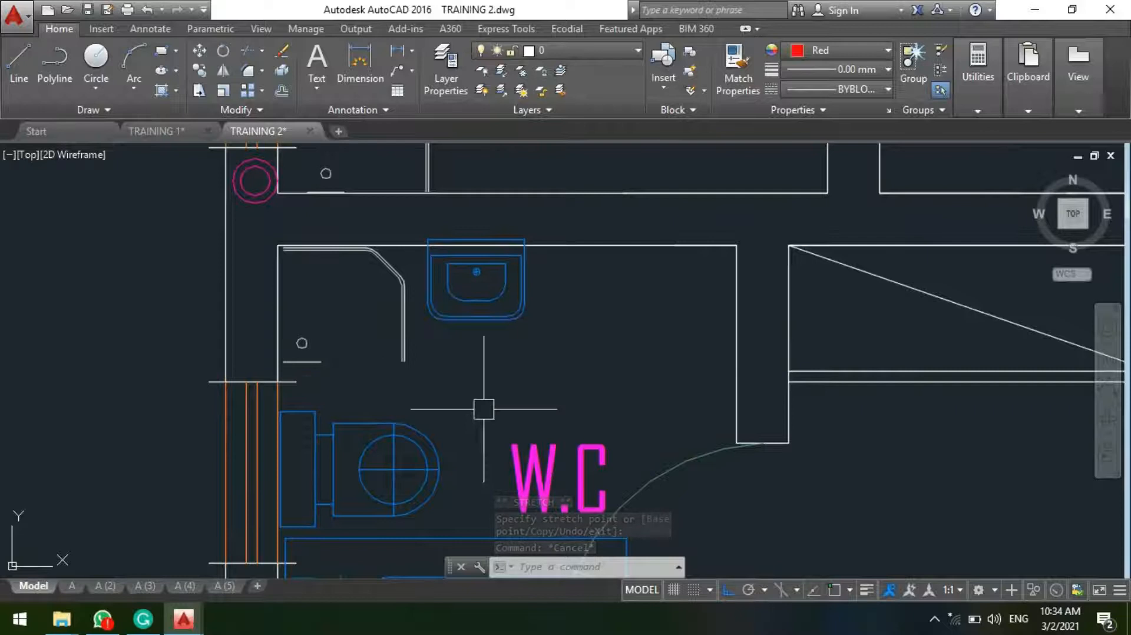
scroll(478, 245, "down", 4)
scroll(489, 291, "up", 2)
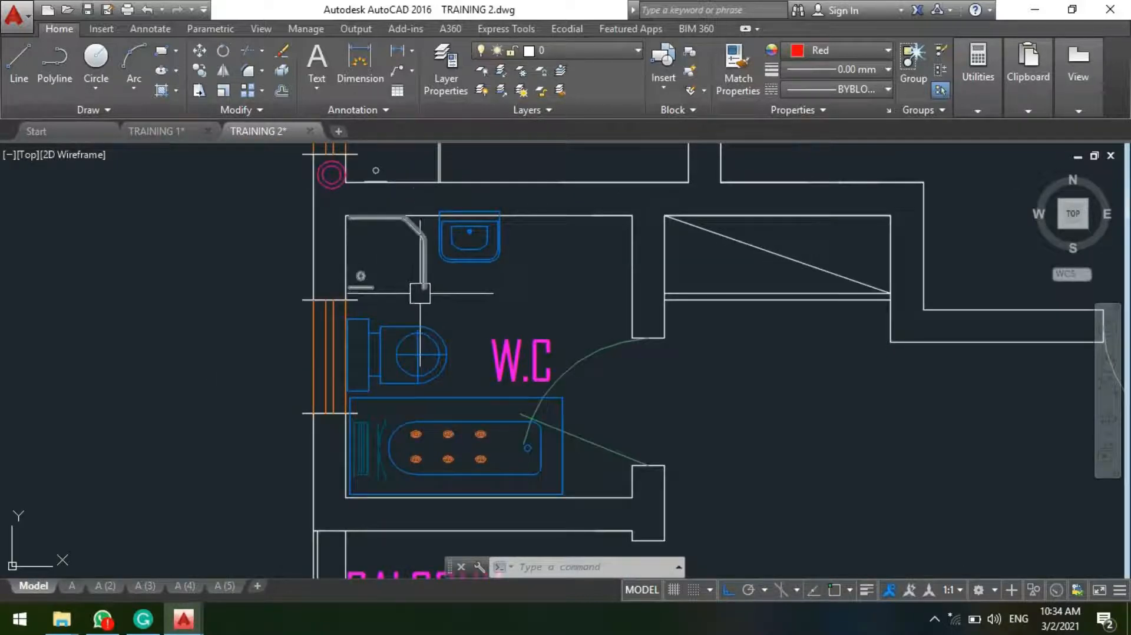
middle_click_drag(494, 361, 540, 321)
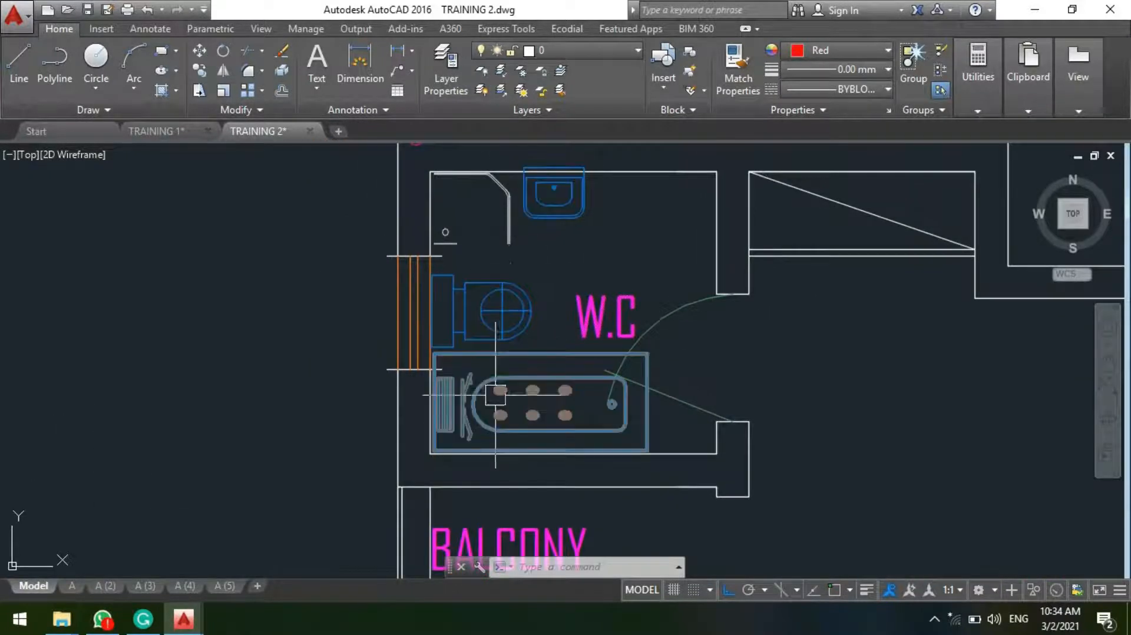
left_click(532, 368)
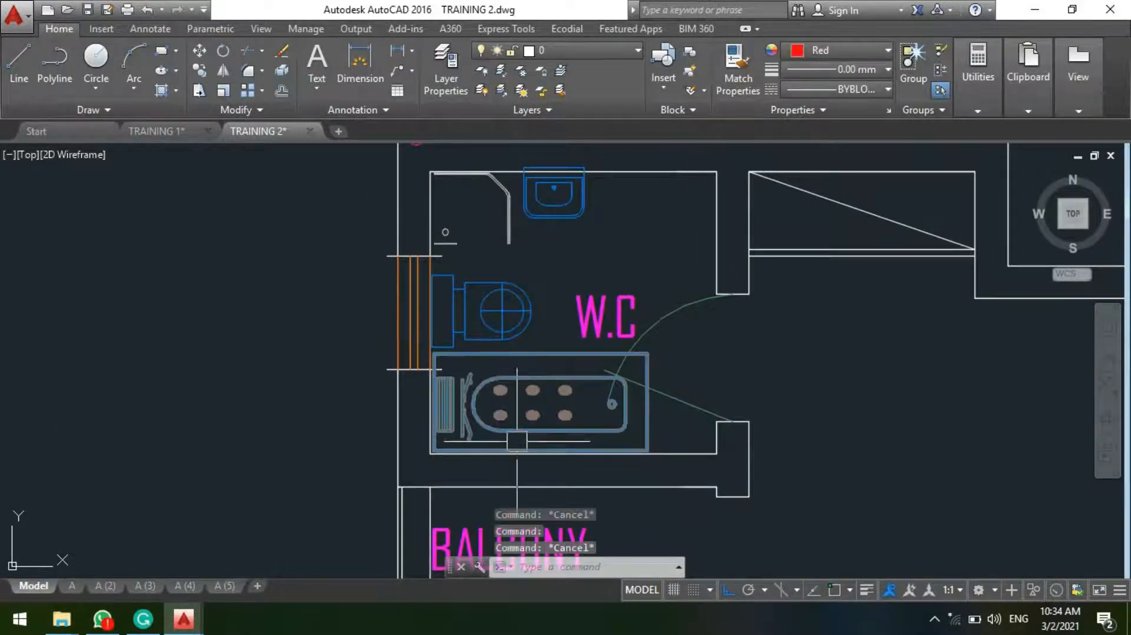
scroll(514, 413, "down", 1)
scroll(462, 372, "up", 4)
scroll(446, 390, "down", 5)
Step: Rotate the whirlpool 90 degrees clockwise so that it runs parallel to the window wall
scroll(446, 390, "up", 4)
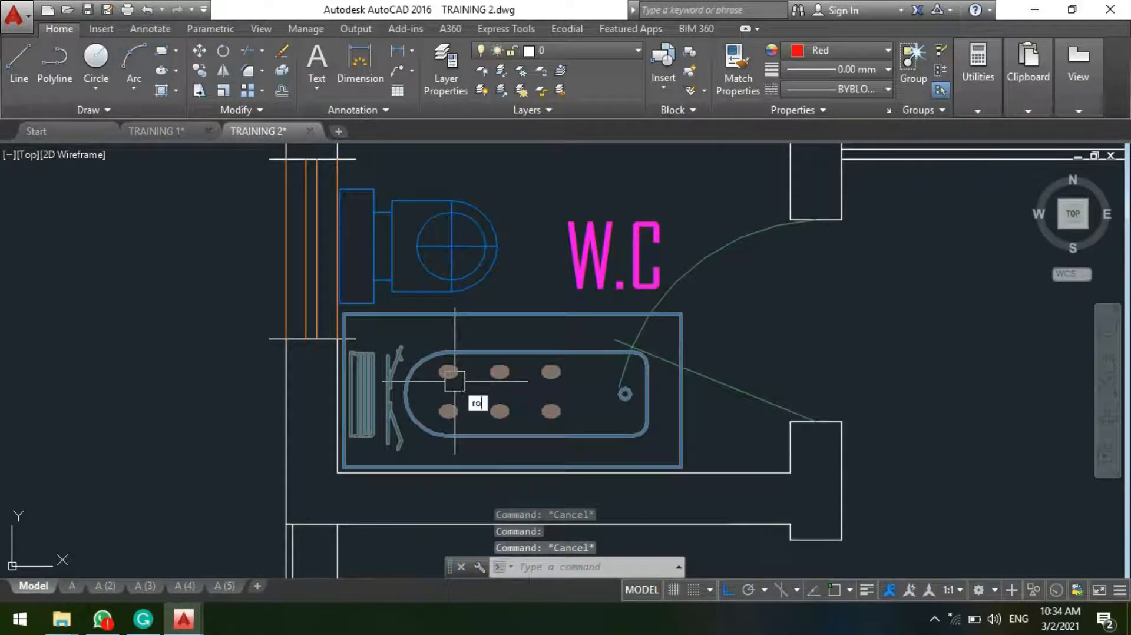
key("Return")
key("Escape")
left_click(474, 354)
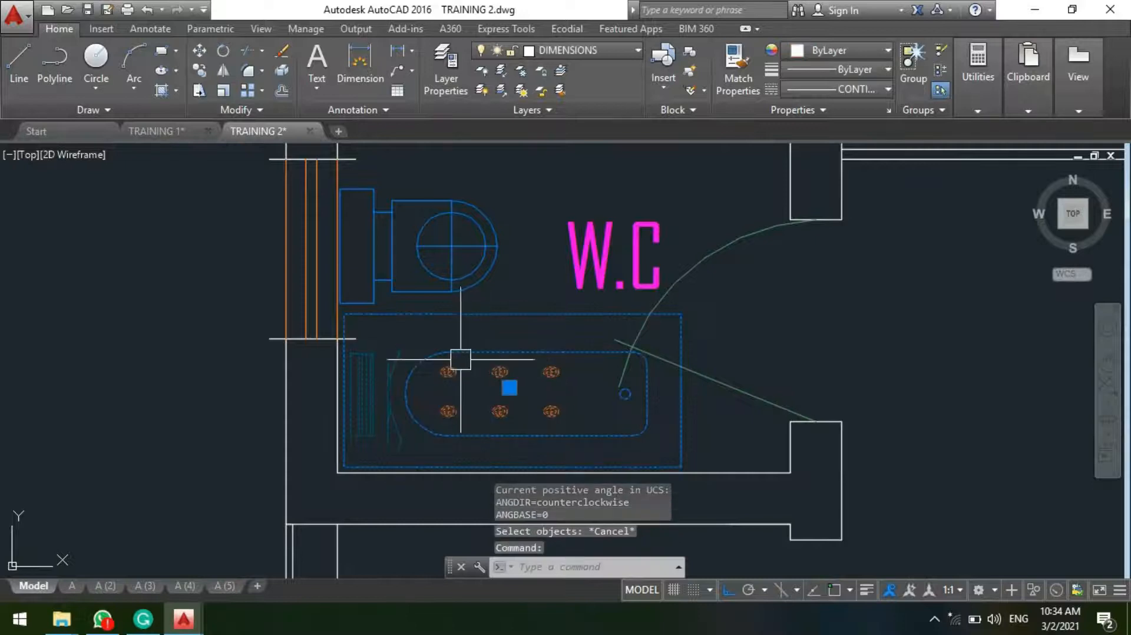
type("ro")
key("Return")
left_click(512, 345)
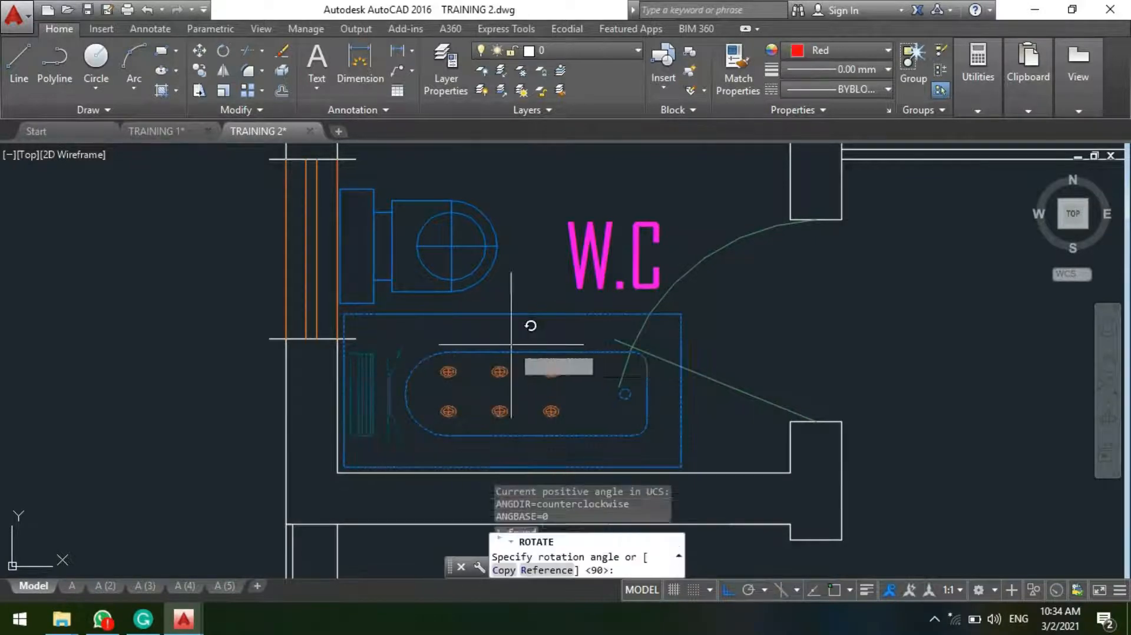
left_click(469, 447)
scroll(467, 449, "down", 4)
scroll(482, 433, "up", 2)
Step: Move the rotated whirlpool along the window wall into the corner on the washbasin's side, over the shower tray
left_click(484, 420)
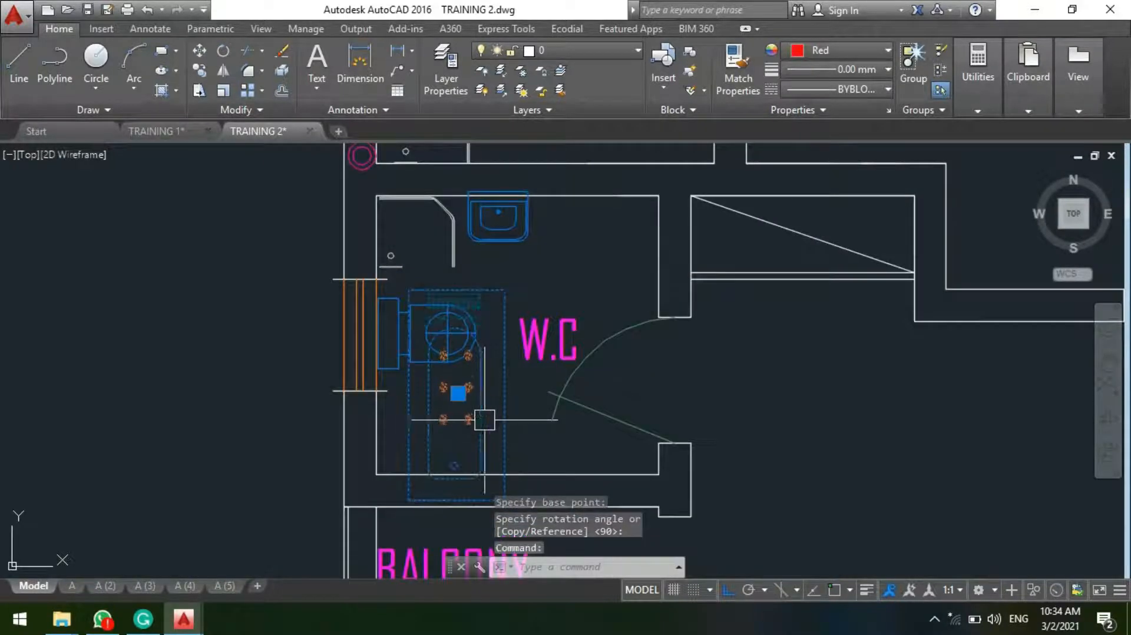
left_click(457, 393)
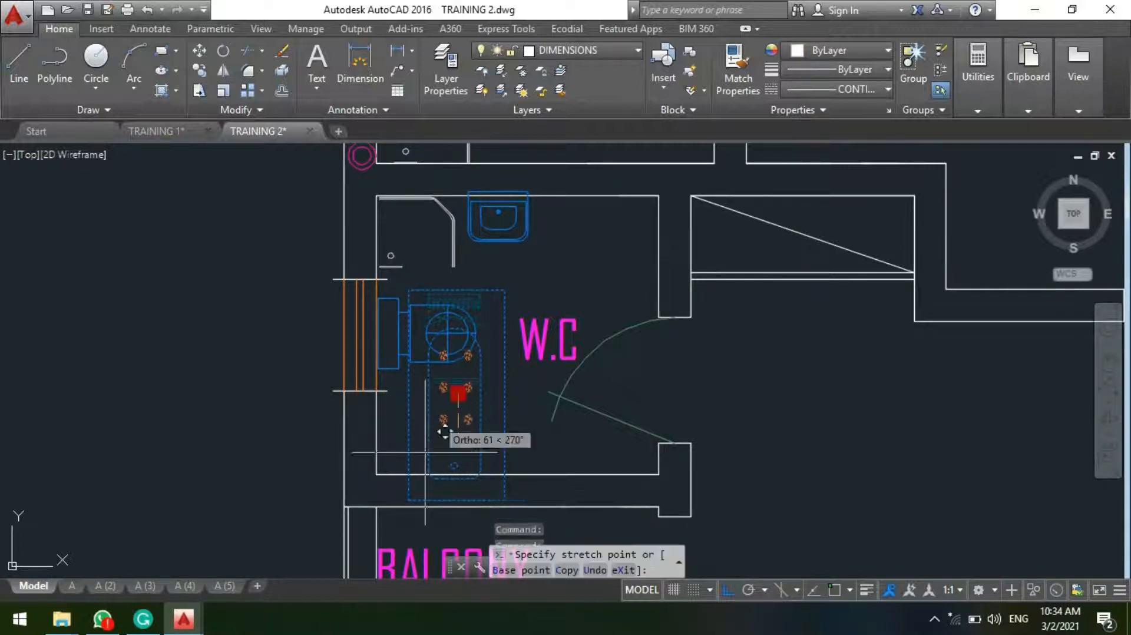
key("F8")
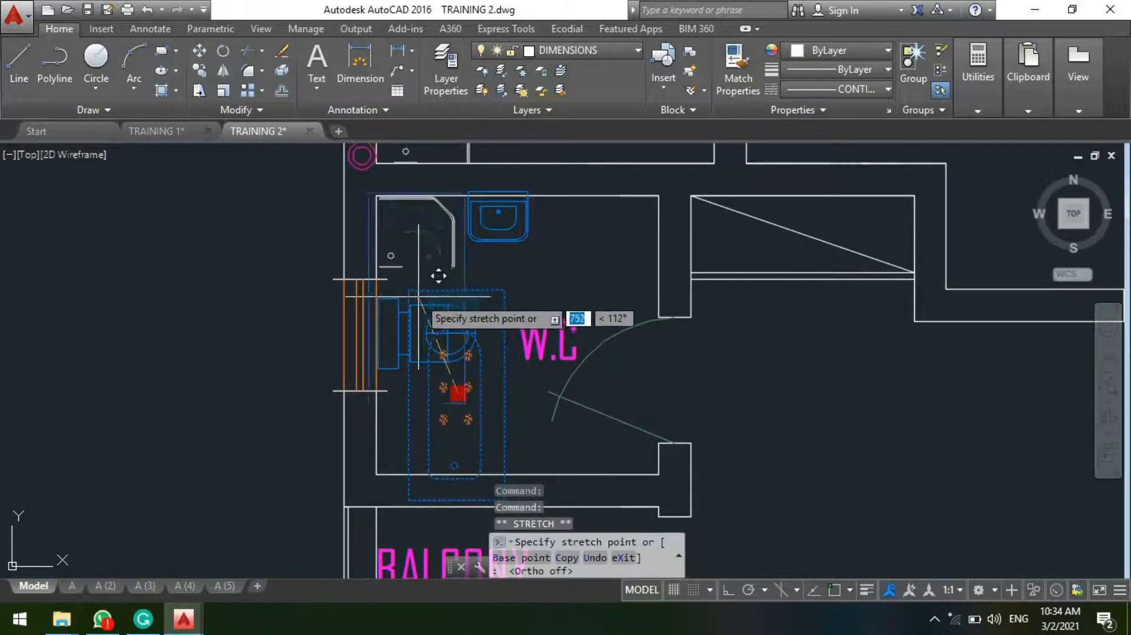
left_click(426, 298)
key("Escape")
Step: Examine how the rotated whirlpool fits with the other fixtures and the free space beside the balcony wall
middle_click_drag(427, 292, 432, 211)
scroll(433, 212, "up", 2)
scroll(484, 299, "down", 4)
middle_click_drag(560, 289, 525, 361)
scroll(482, 285, "up", 4)
scroll(493, 268, "down", 4)
scroll(493, 269, "down", 2)
scroll(446, 385, "up", 2)
middle_click_drag(448, 322, 444, 375)
scroll(511, 292, "up", 4)
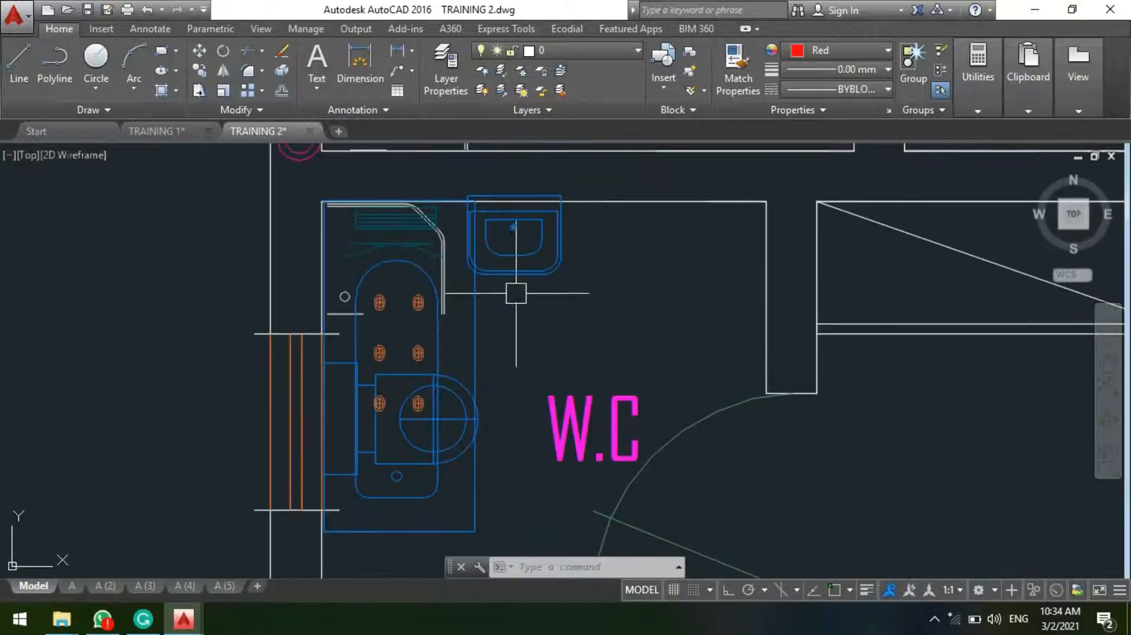
scroll(433, 373, "up", 4)
scroll(425, 386, "down", 9)
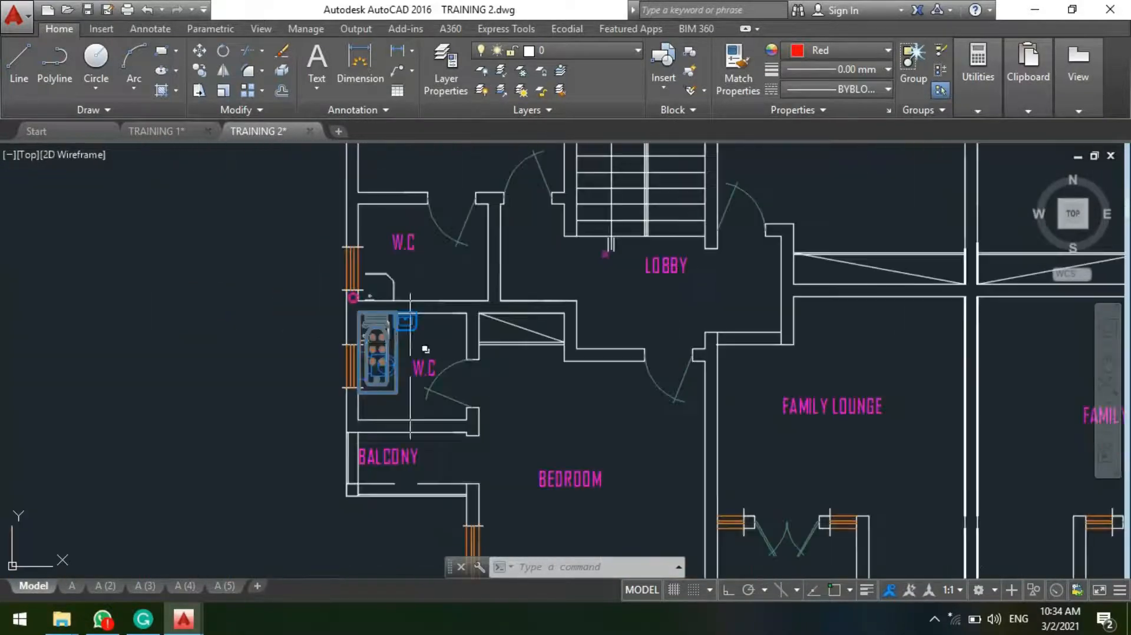
scroll(424, 354, "up", 3)
middle_click_drag(392, 363, 439, 213)
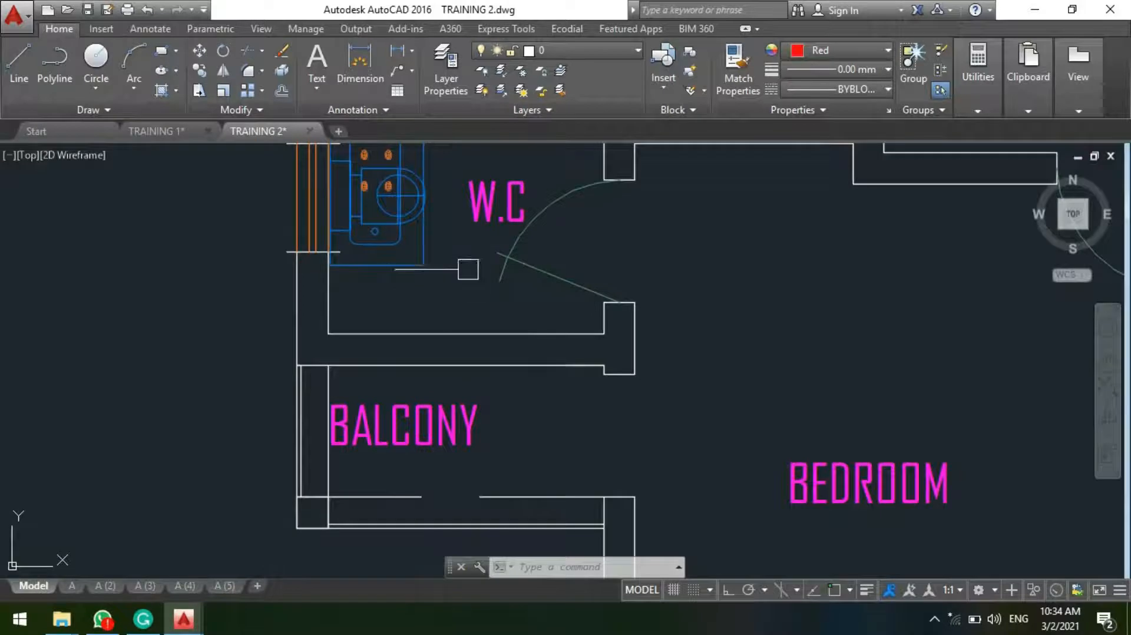
scroll(349, 374, "down", 2)
scroll(353, 377, "up", 2)
scroll(362, 383, "down", 2)
scroll(368, 388, "up", 2)
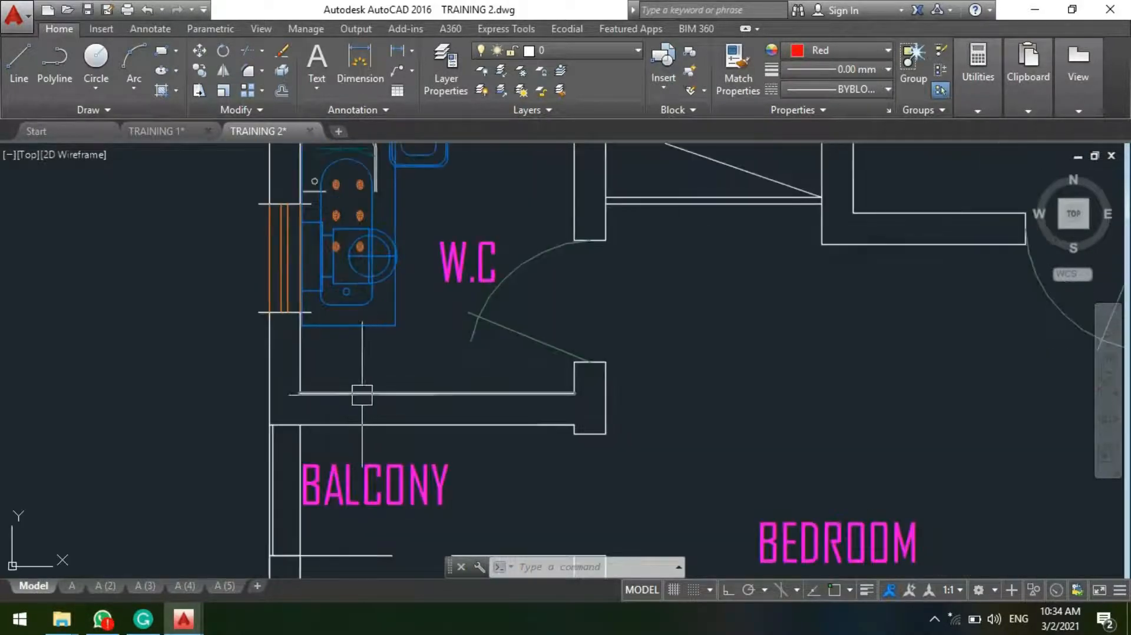
Step: Undo the whirlpool's moves and rotation, back to its placement along the balcony wall below the toilet
mouse_move(379, 277)
middle_mouse_down()
mouse_move(388, 303)
mouse_move(380, 350)
middle_mouse_up()
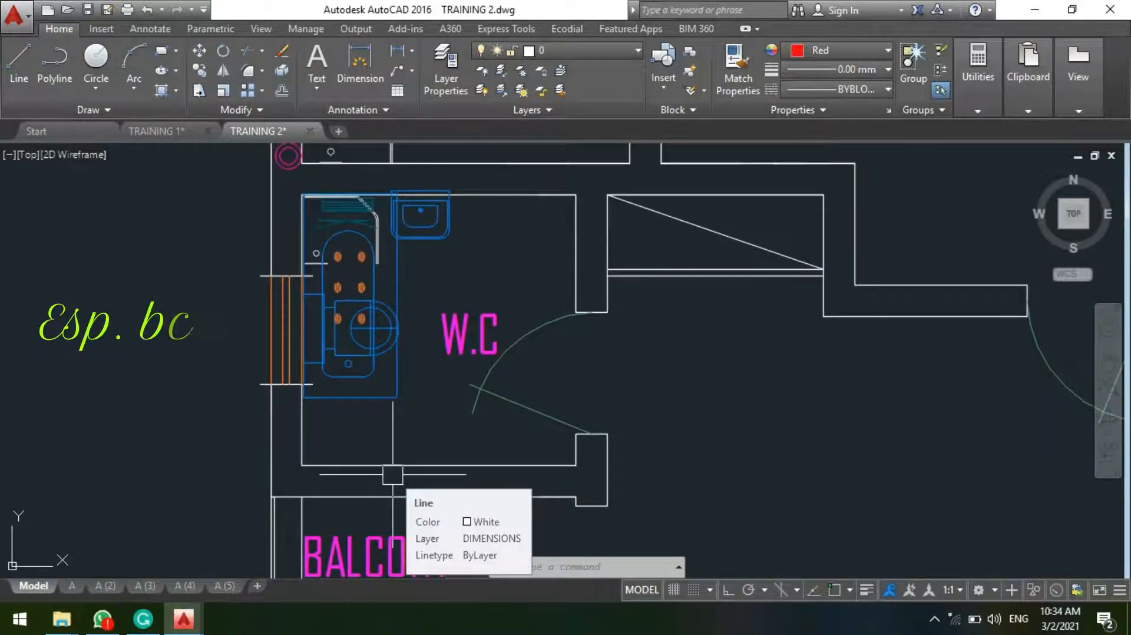
key("ctrl+z")
key("ctrl+z")
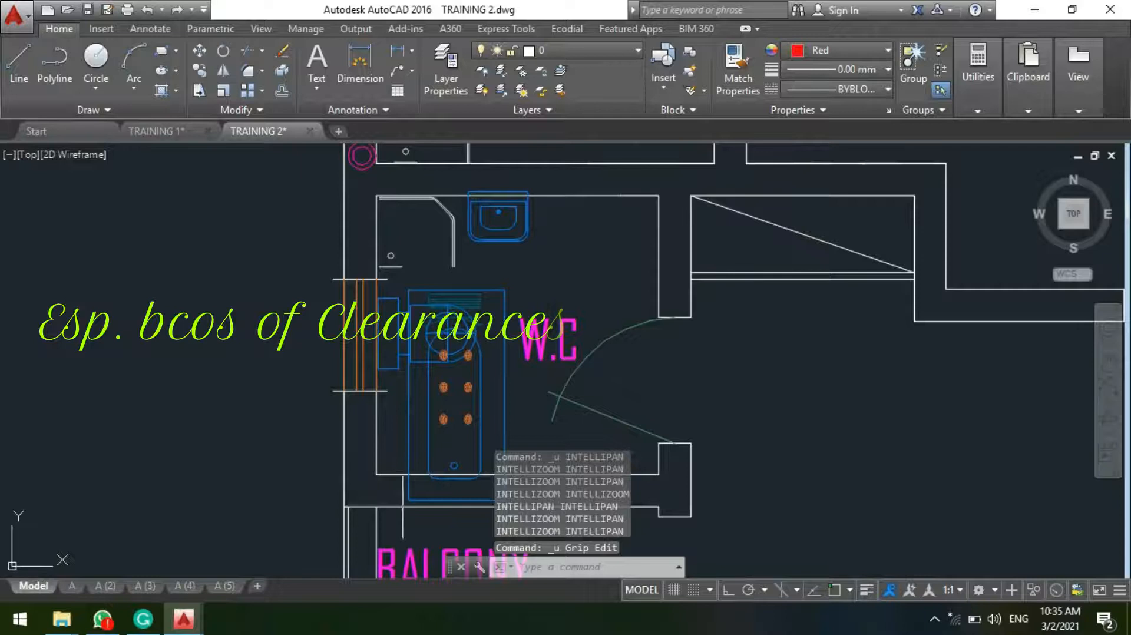
key("ctrl+z")
key("ctrl+z")
key("ctrl+z")
key("ctrl+z")
key("ctrl+z")
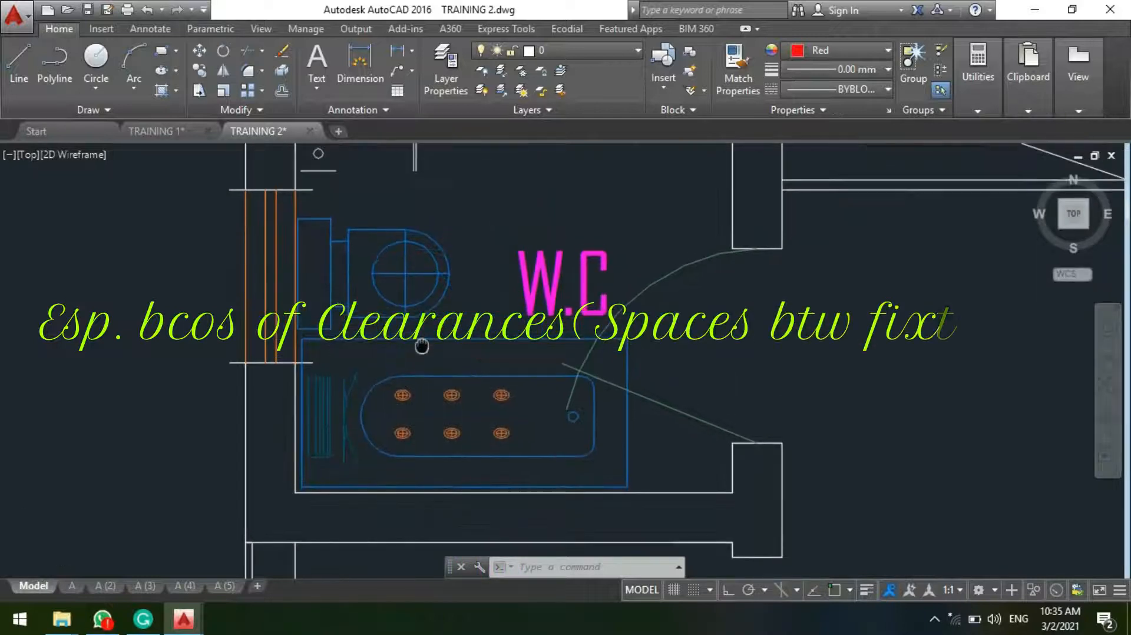
Step: Move the W.C. washbasin a short distance along its wall toward the window wall, overlapping the shower tray
scroll(502, 476, "up", 4)
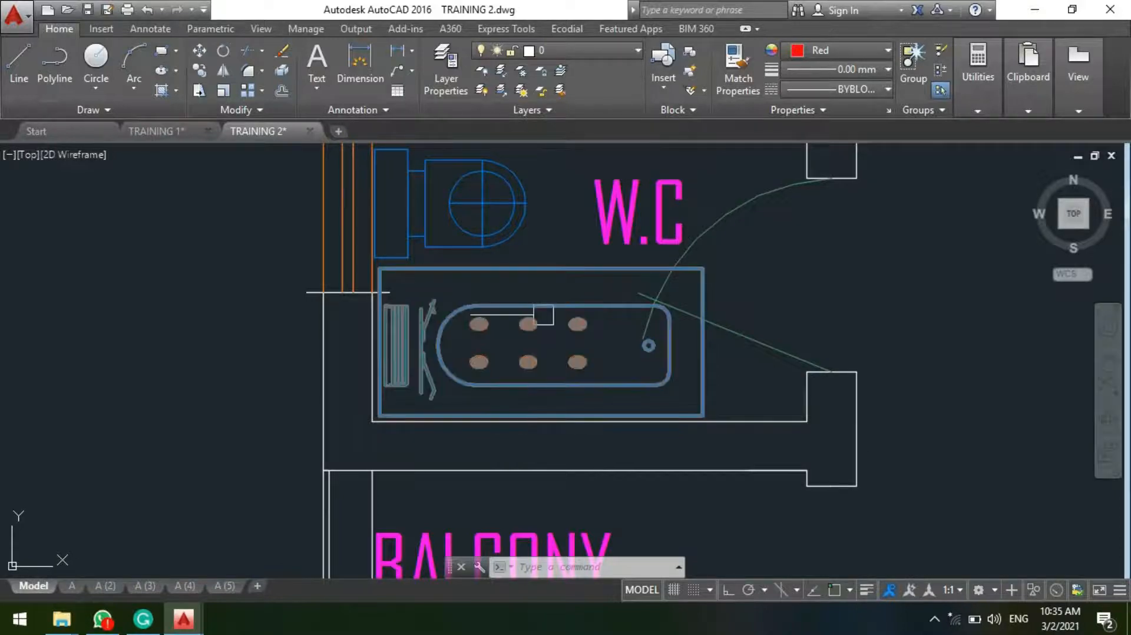
scroll(528, 341, "down", 6)
scroll(536, 312, "up", 3)
scroll(536, 326, "up", 2)
middle_click_drag(536, 326, 389, 338)
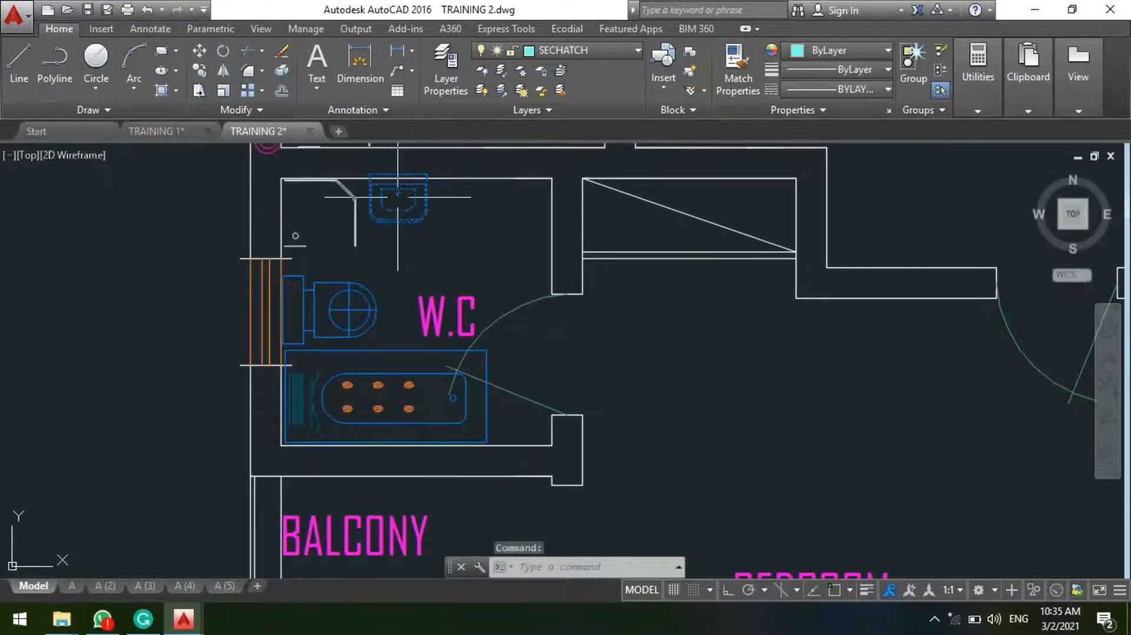
key("Return")
left_click(400, 212)
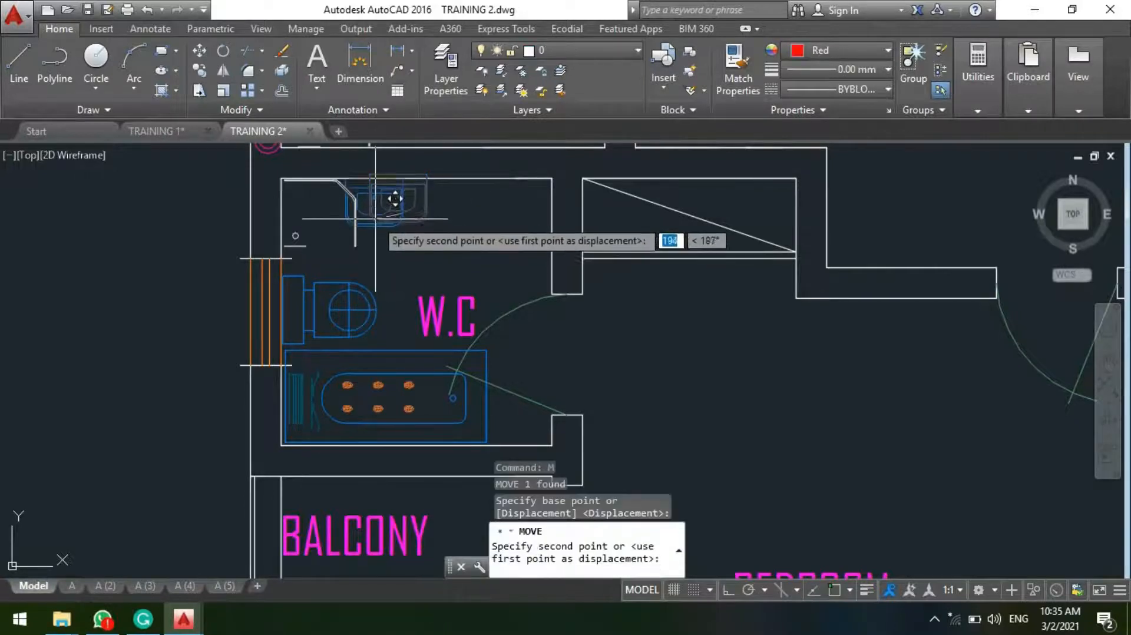
key("Escape")
Step: Move the shower tray from the window-wall corner to the opposite corner of the W.C., beside the wardrobe wall
left_click(298, 252)
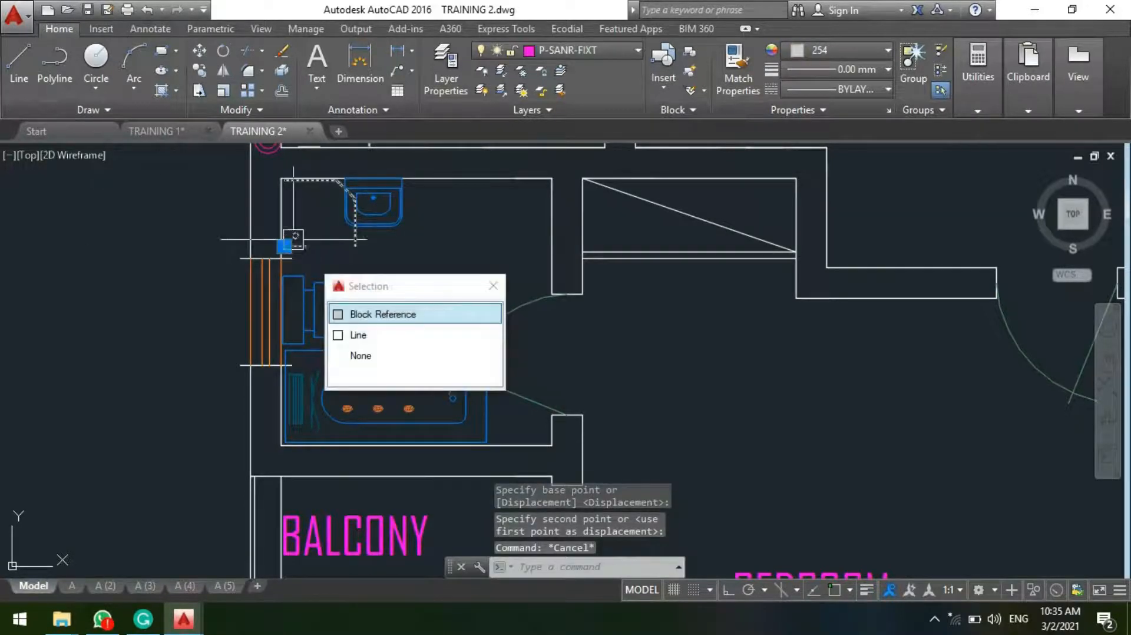
left_click(285, 246)
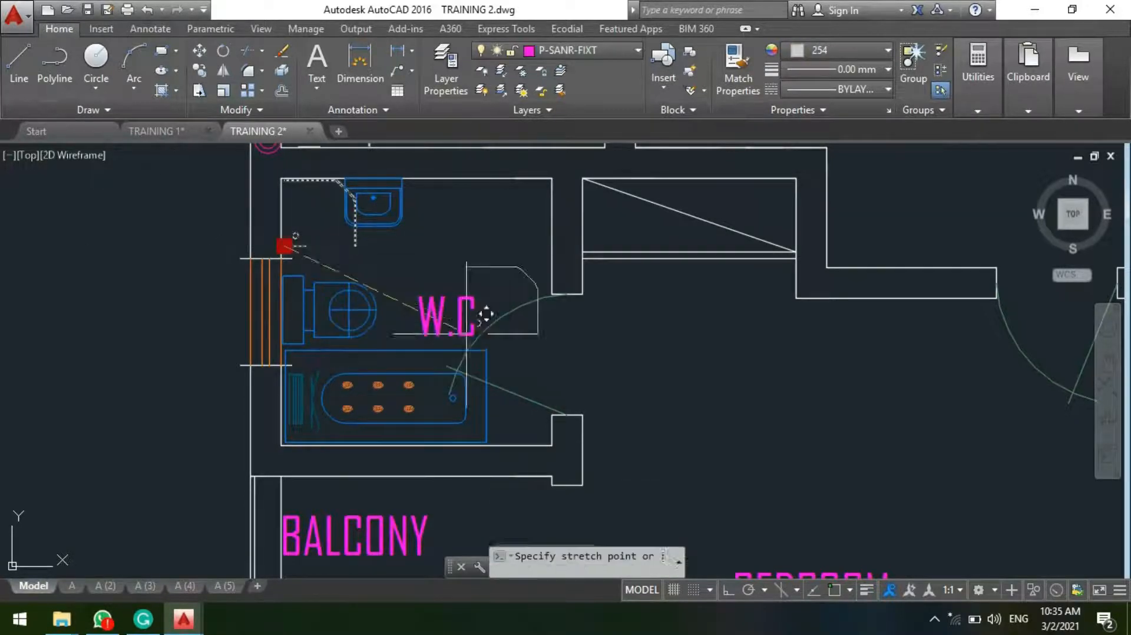
left_click(502, 246)
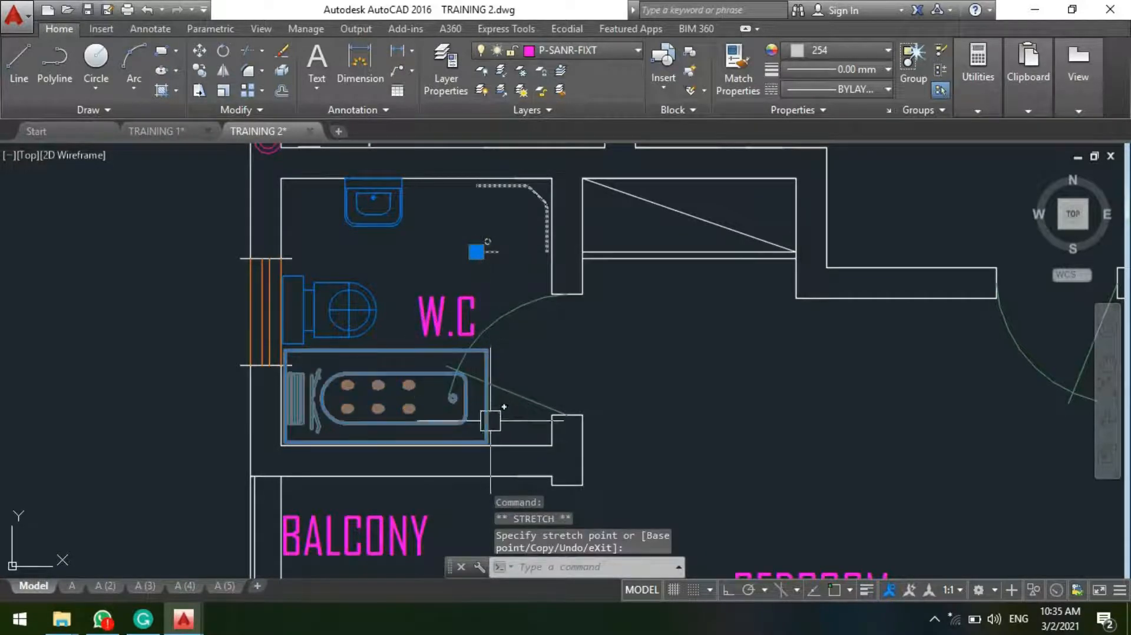
Step: Rotate the shower tray 180 degrees so that its chamfered corner faces into the room
type("o")
key("Return")
left_click(509, 225)
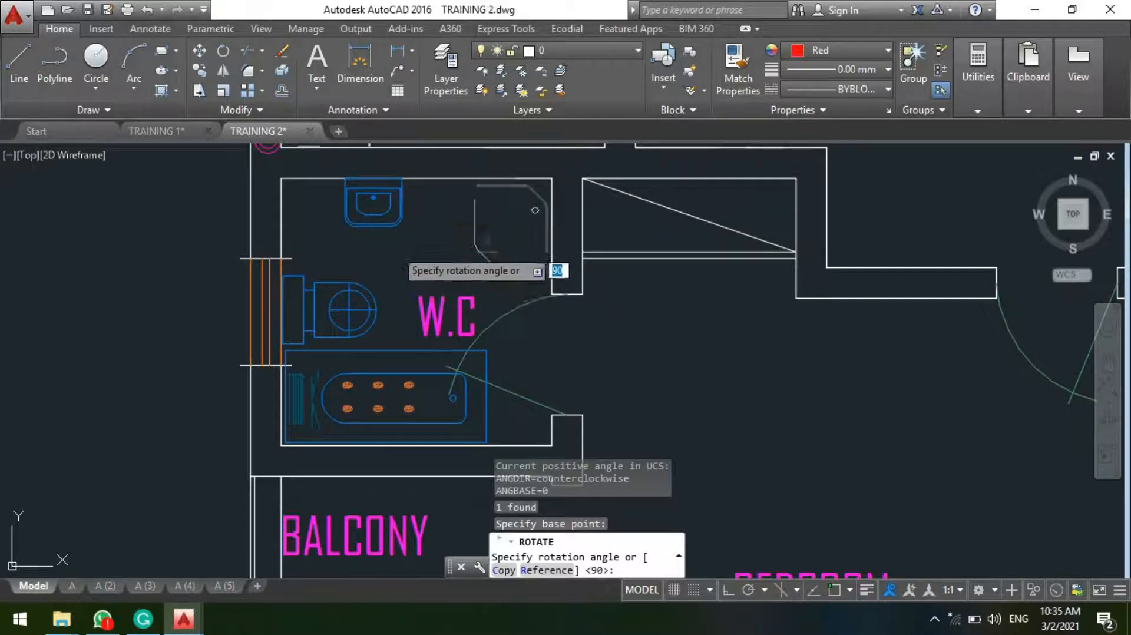
key("F8")
left_click(383, 235)
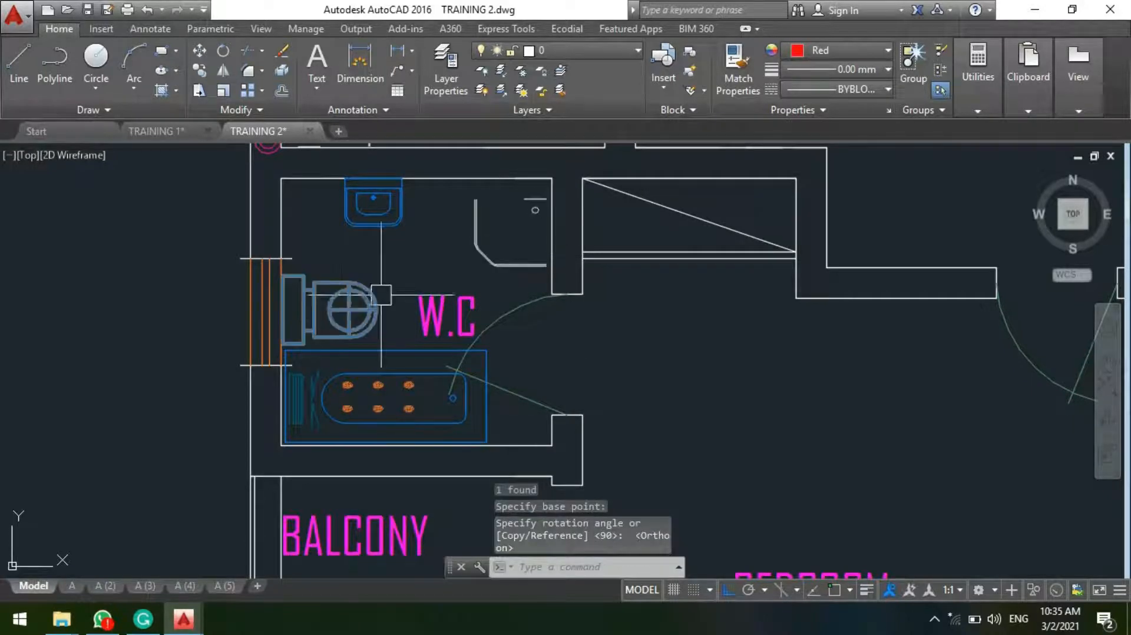
Step: Move the toilet straight along the window wall, away from the whirlpool and toward the washbasin
key("Return")
left_click(317, 311)
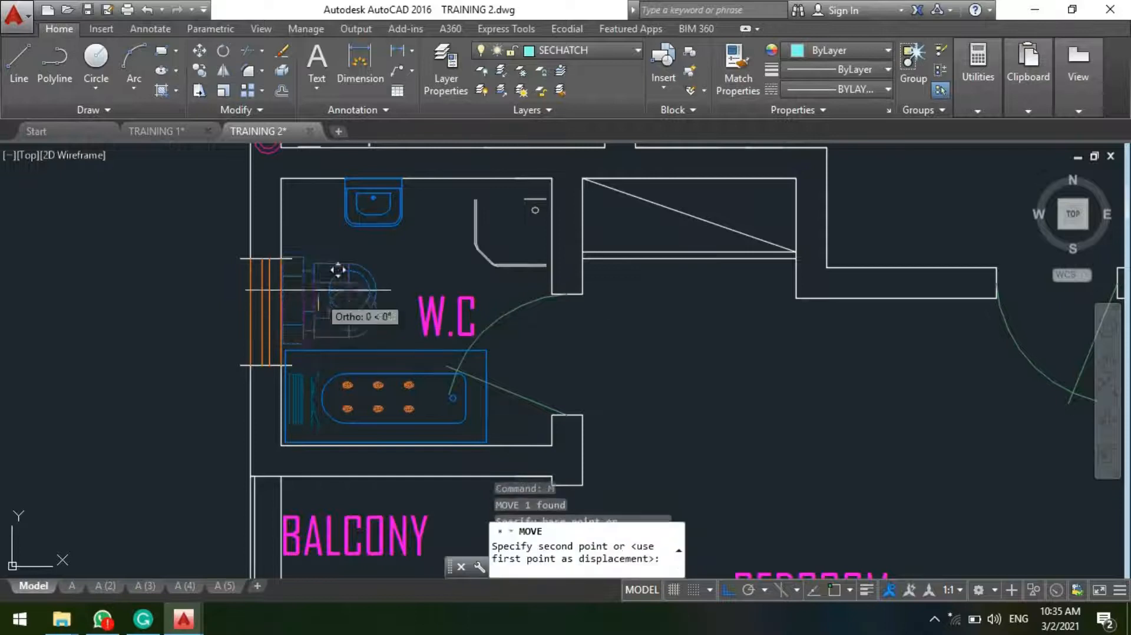
left_click(319, 285)
key("Escape")
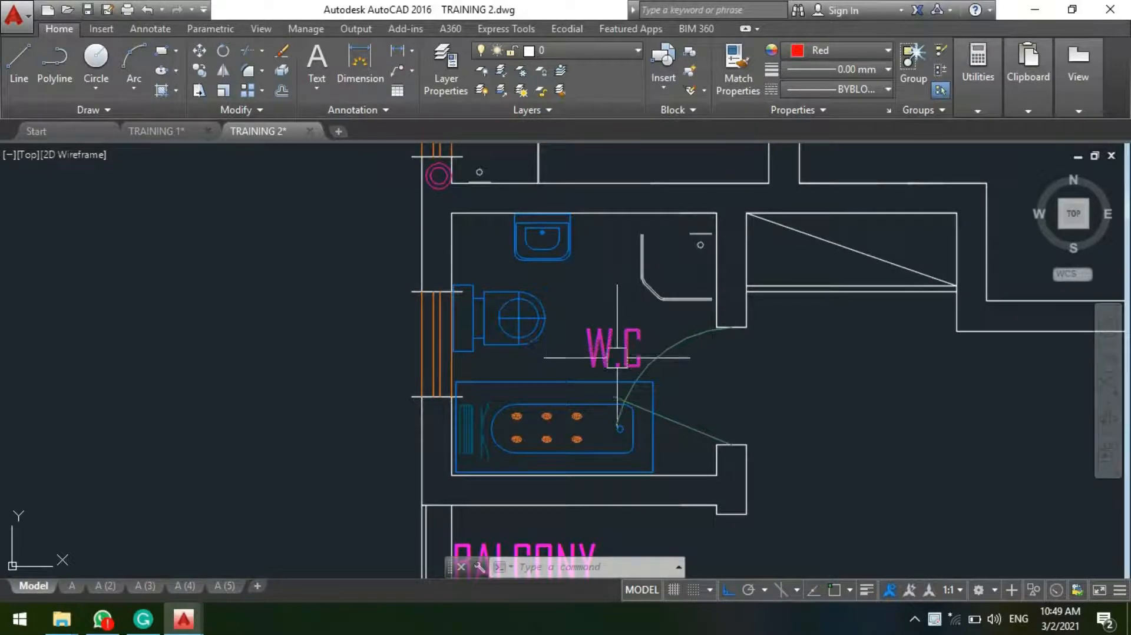
mouse_move(553, 305)
middle_mouse_down()
mouse_move(608, 335)
mouse_move(558, 386)
middle_mouse_up()
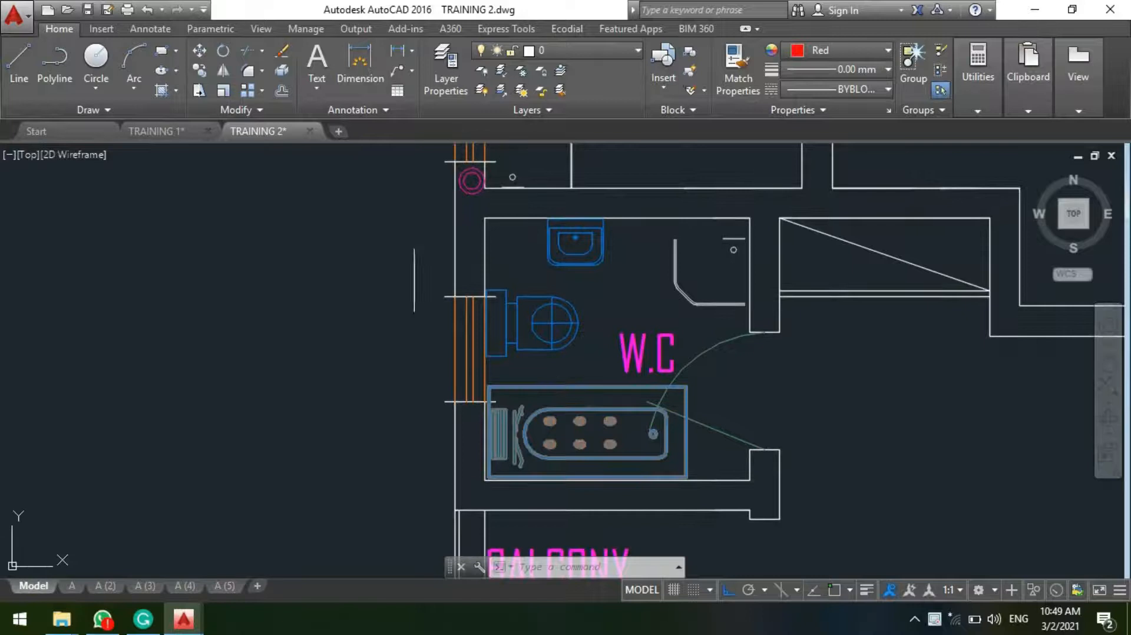
middle_click_drag(603, 302, 591, 317)
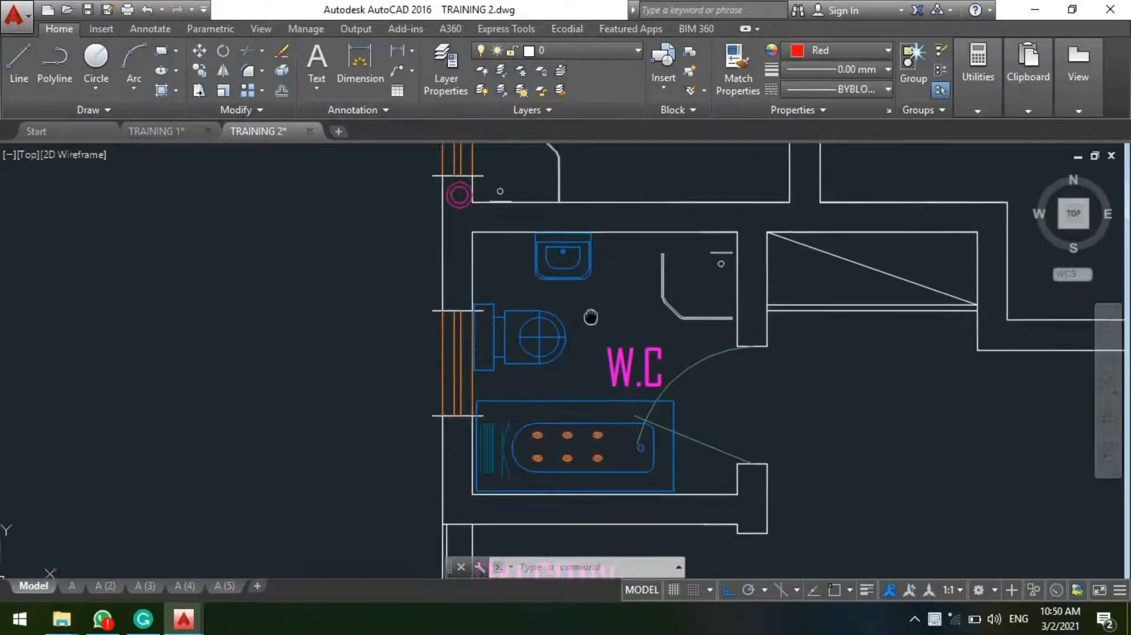
left_click(586, 278)
scroll(560, 273, "up", 2)
key("Return")
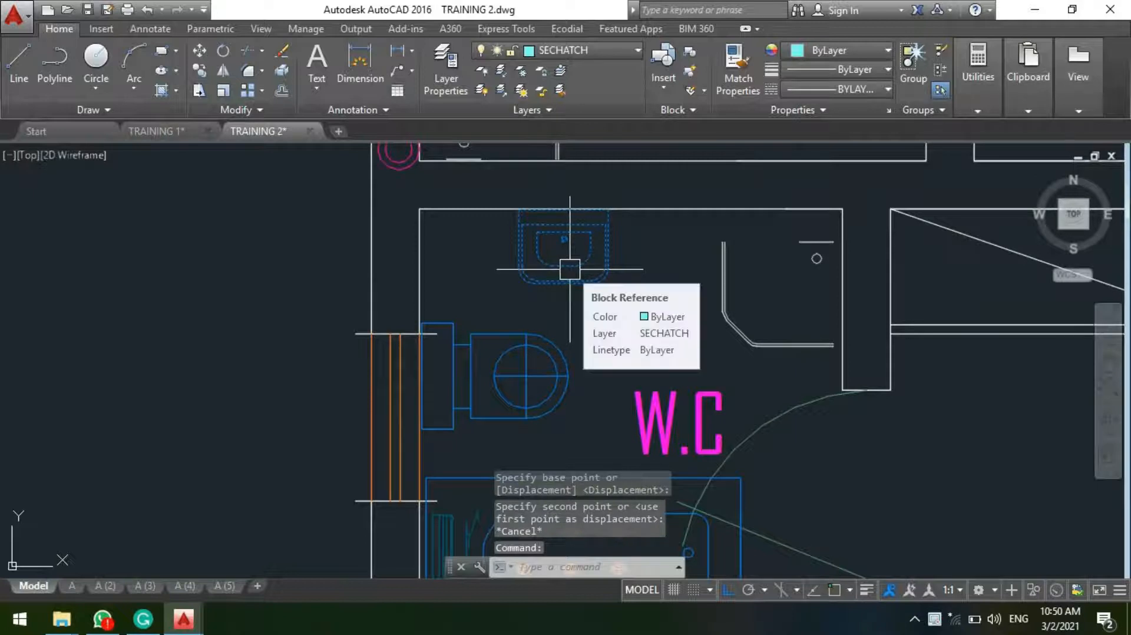
scroll(557, 195, "down", 4)
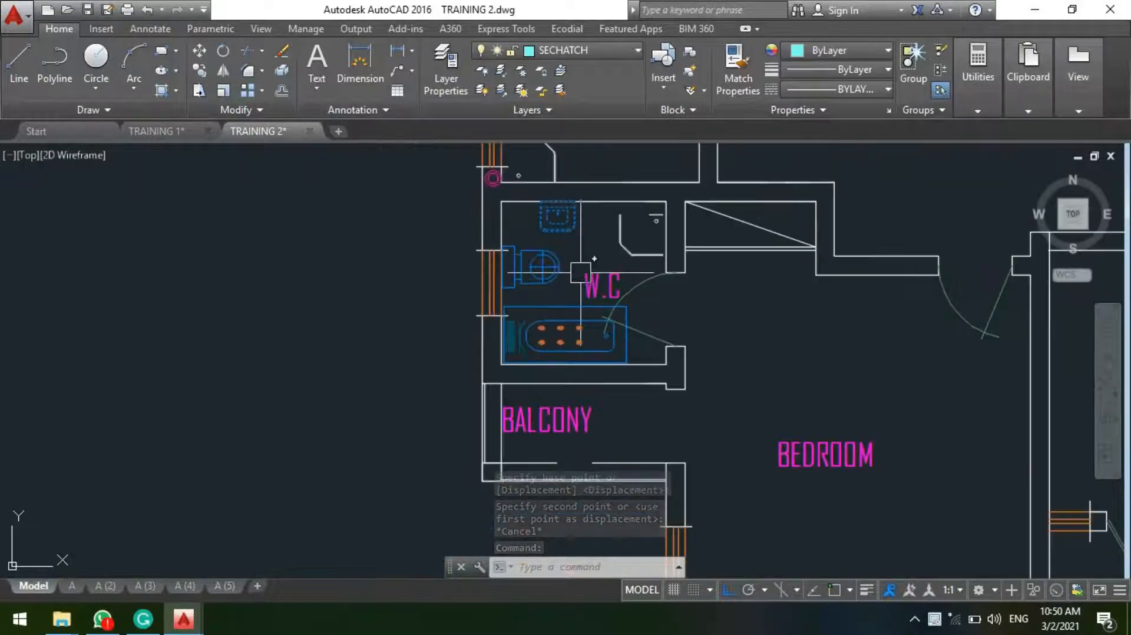
middle_click_drag(581, 273, 562, 423)
key("Escape")
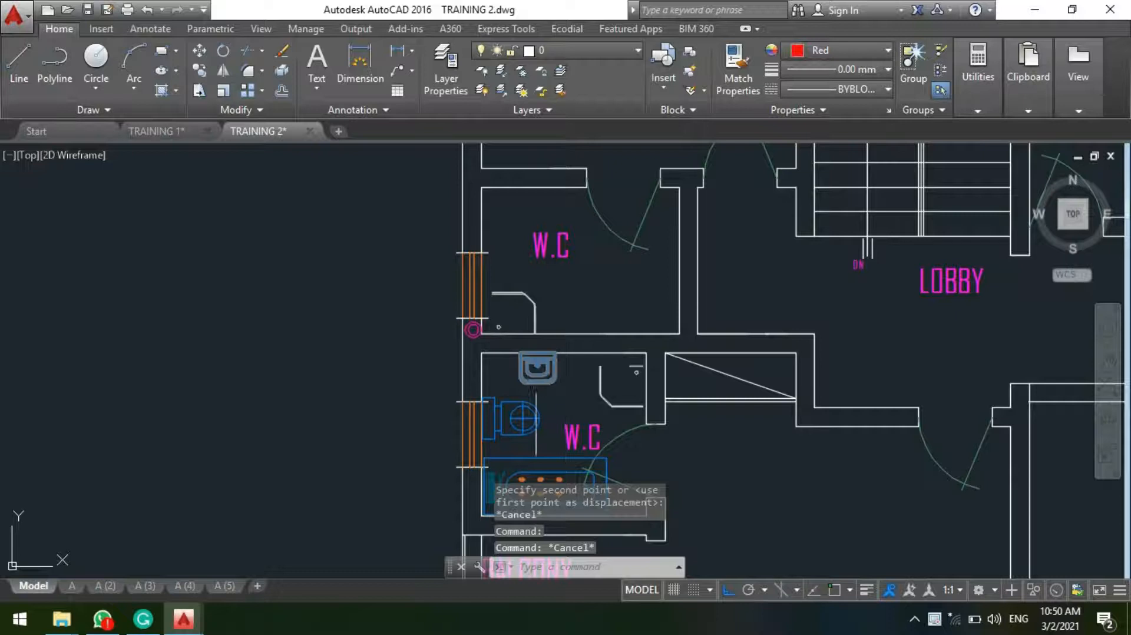
Step: Compare the fixture layout of the furnished W.C. with the adjacent W.C. that holds only a shower tray
scroll(580, 257, "up", 2)
scroll(626, 277, "down", 2)
middle_click_drag(569, 289, 549, 347)
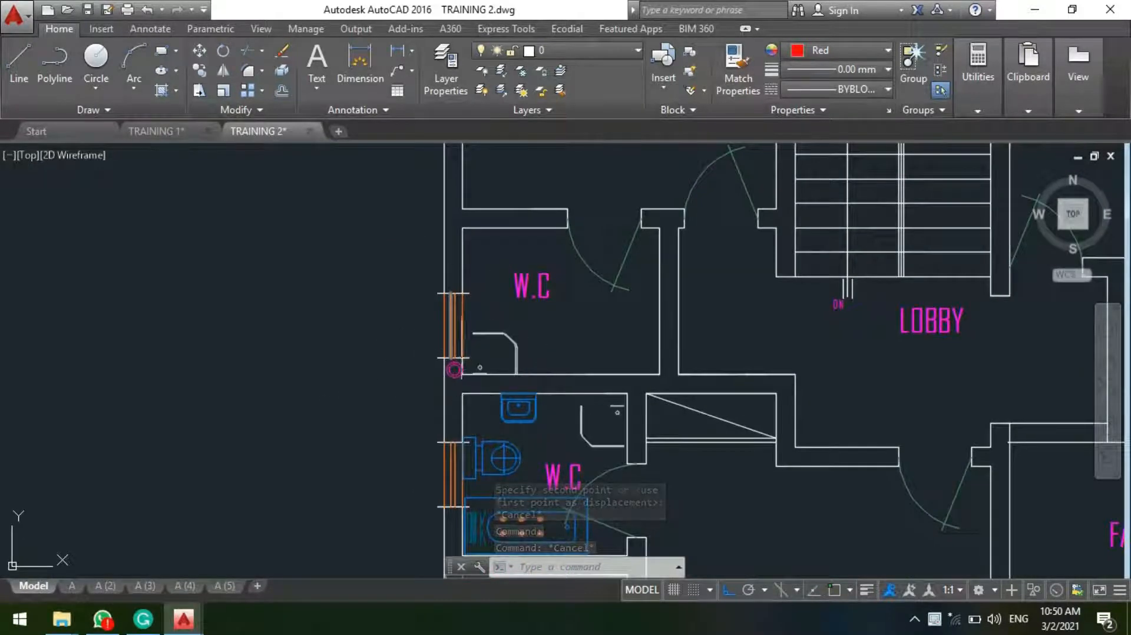
scroll(543, 215, "up", 1)
scroll(526, 277, "down", 2)
scroll(519, 304, "up", 1)
middle_click_drag(518, 480, 517, 371)
scroll(519, 372, "up", 1)
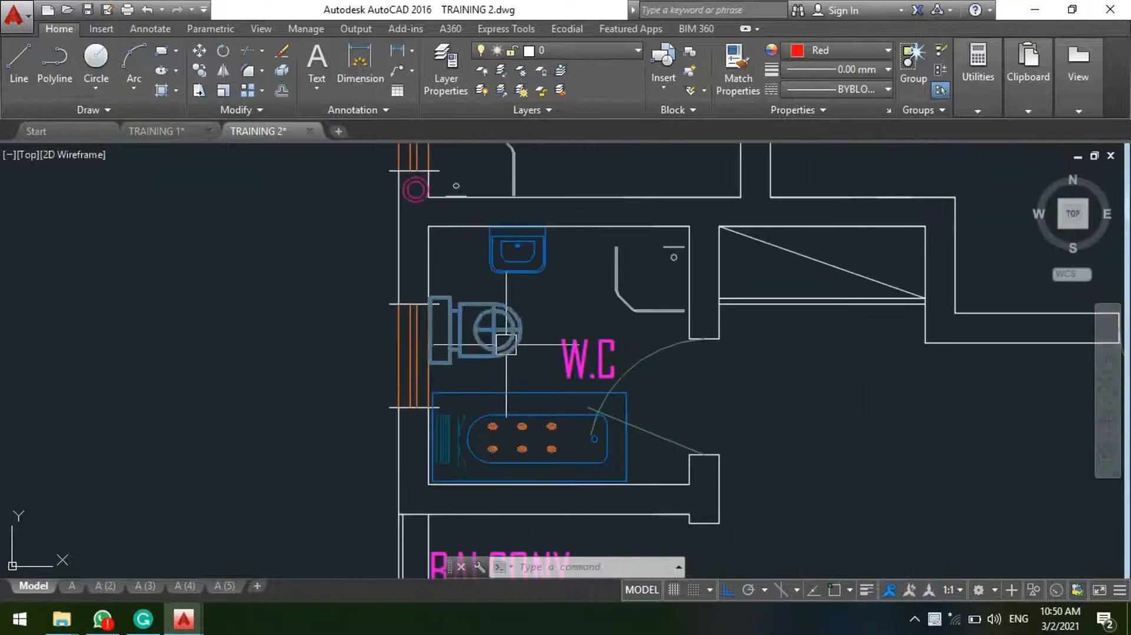
Step: Copy the toilet straight up along the window wall into the adjacent W.C., in front of its window
left_click(505, 344)
type("co")
key("Return")
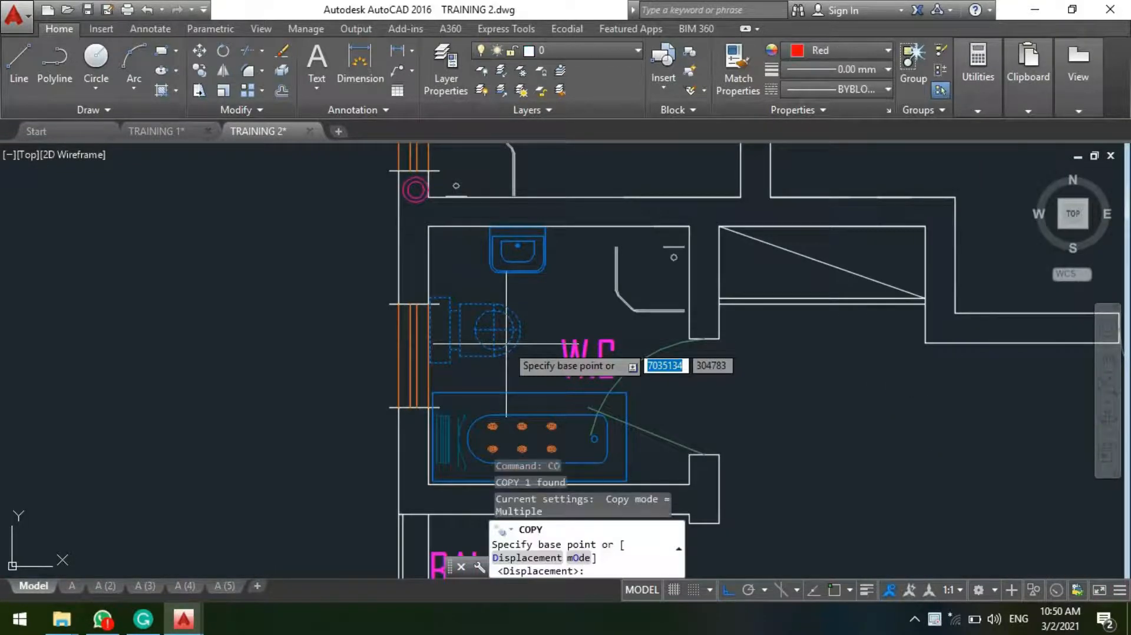
left_click(506, 344)
scroll(545, 377, "down", 4)
middle_click_drag(540, 202, 536, 243)
scroll(537, 316, "up", 4)
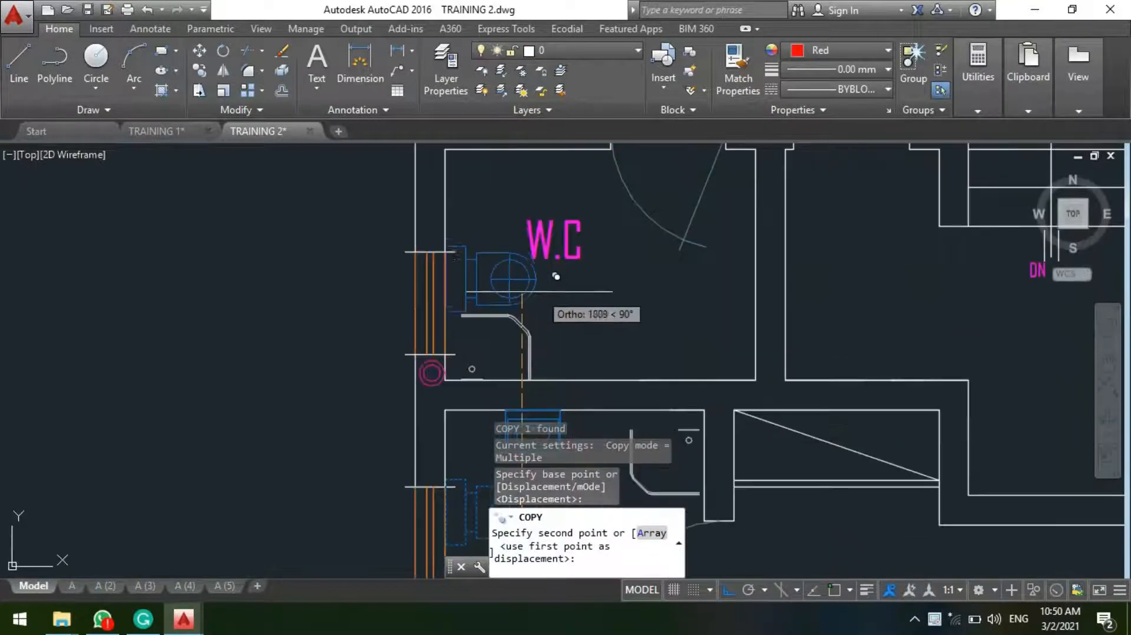
left_click(551, 297)
key("Escape")
Step: Check a 1000-unit width from the adjacent W.C.'s inner corner along the door wall with a temporary linear dimension
scroll(565, 280, "down", 4)
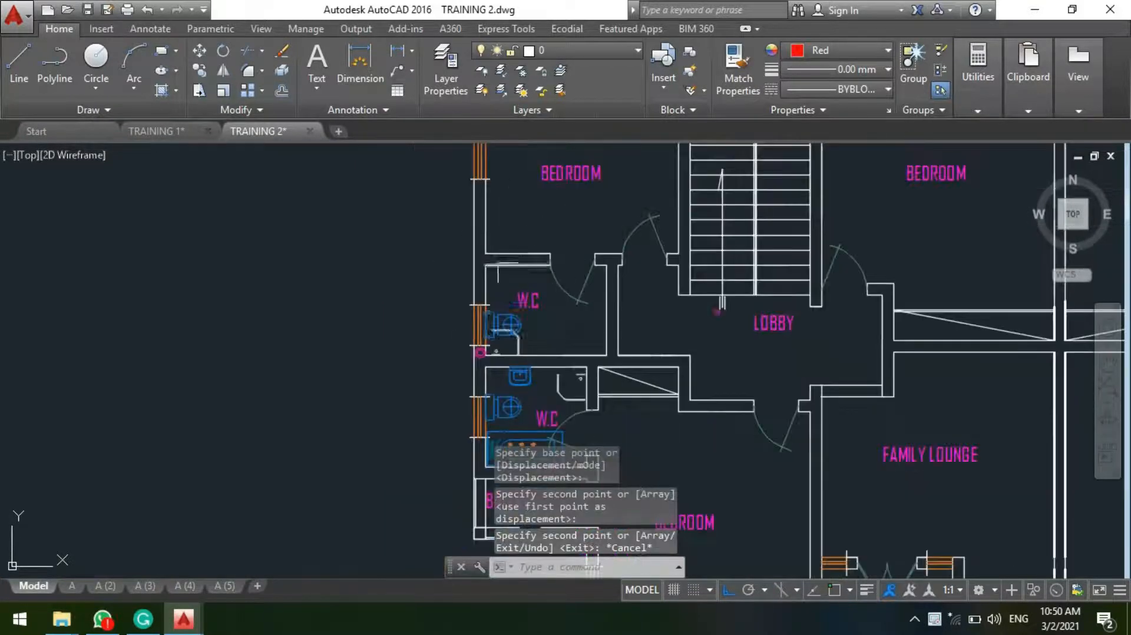
scroll(519, 263, "up", 4)
middle_click_drag(493, 262, 487, 204)
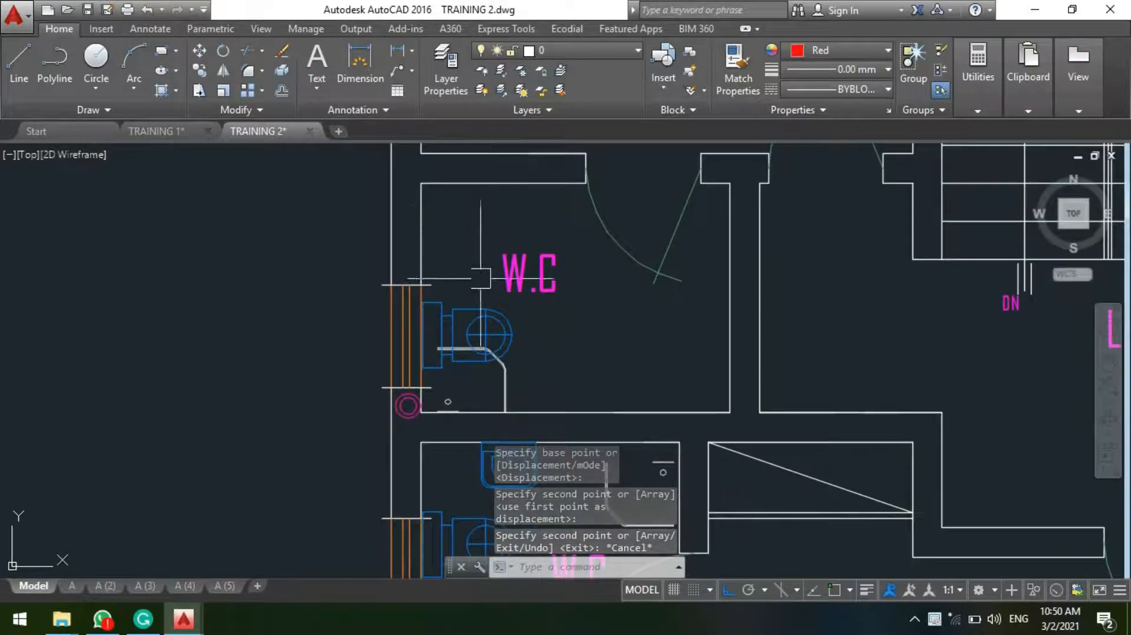
middle_click_drag(470, 275, 474, 320)
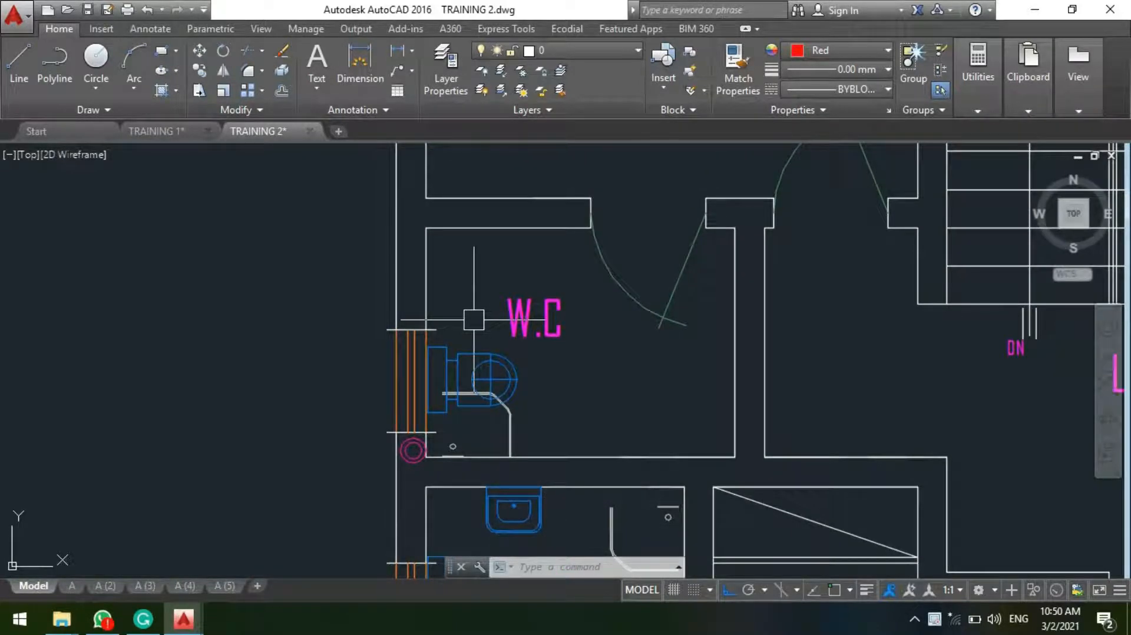
left_click(392, 52)
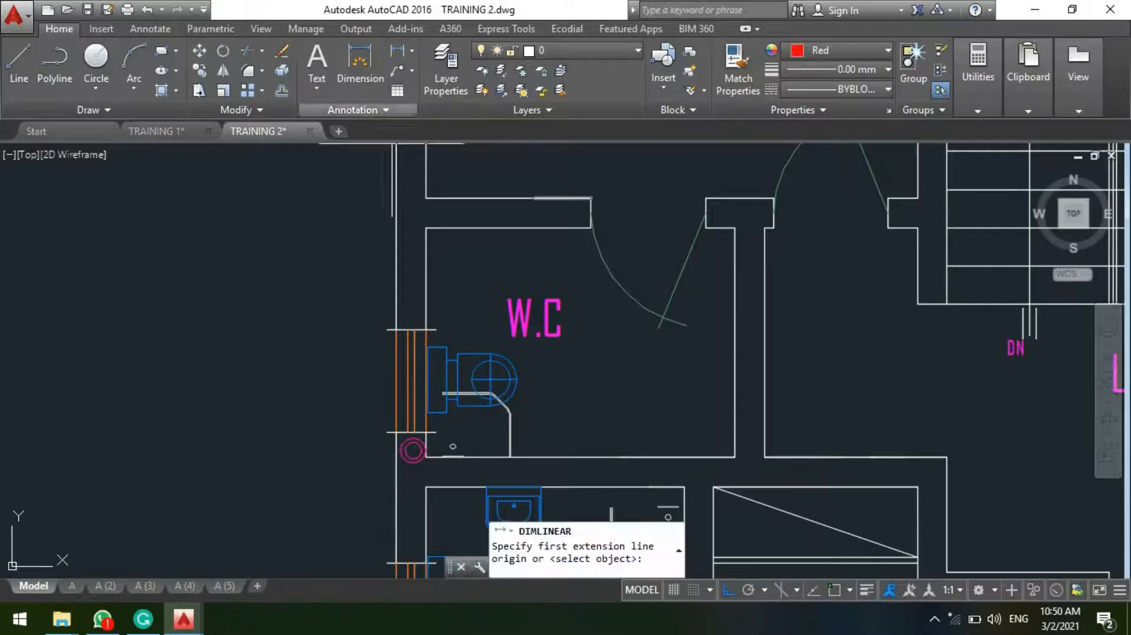
left_click(426, 230)
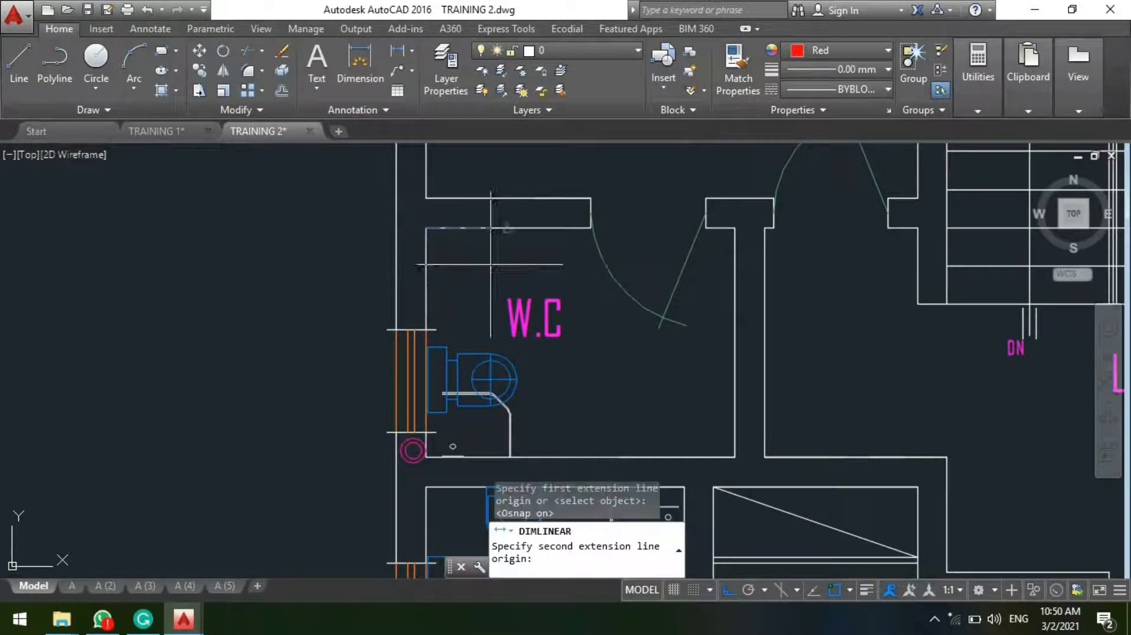
scroll(530, 224, "up", 2)
type("1000")
key("Return")
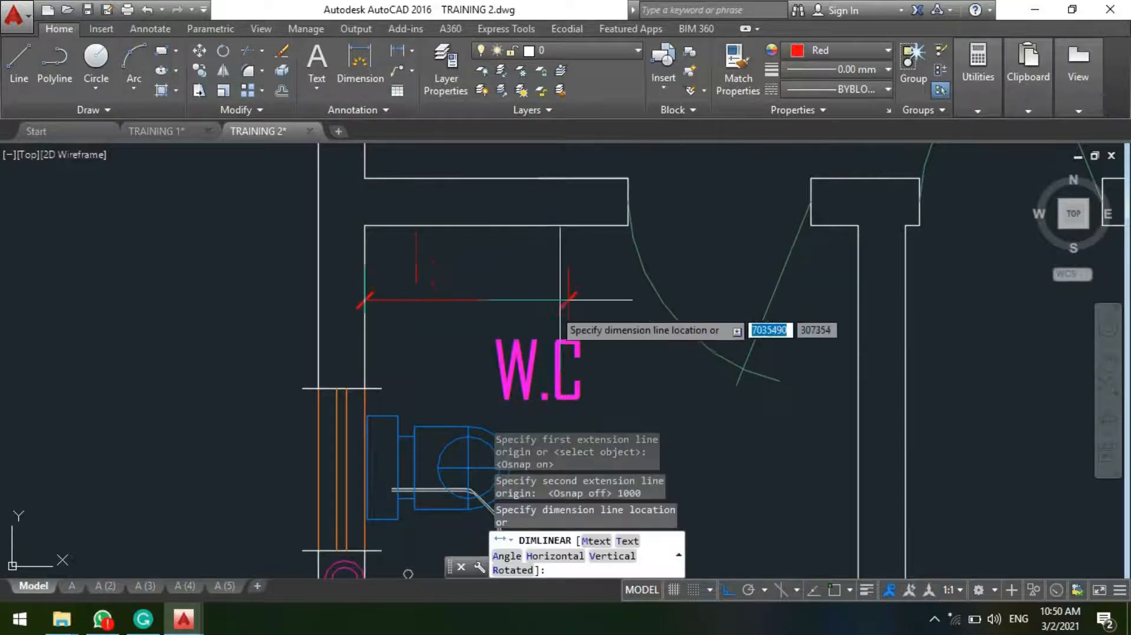
key("Escape")
Step: Move the adjacent W.C.'s shower tray straight up along the window wall, past the toilet toward the door wall
scroll(518, 353, "down", 3)
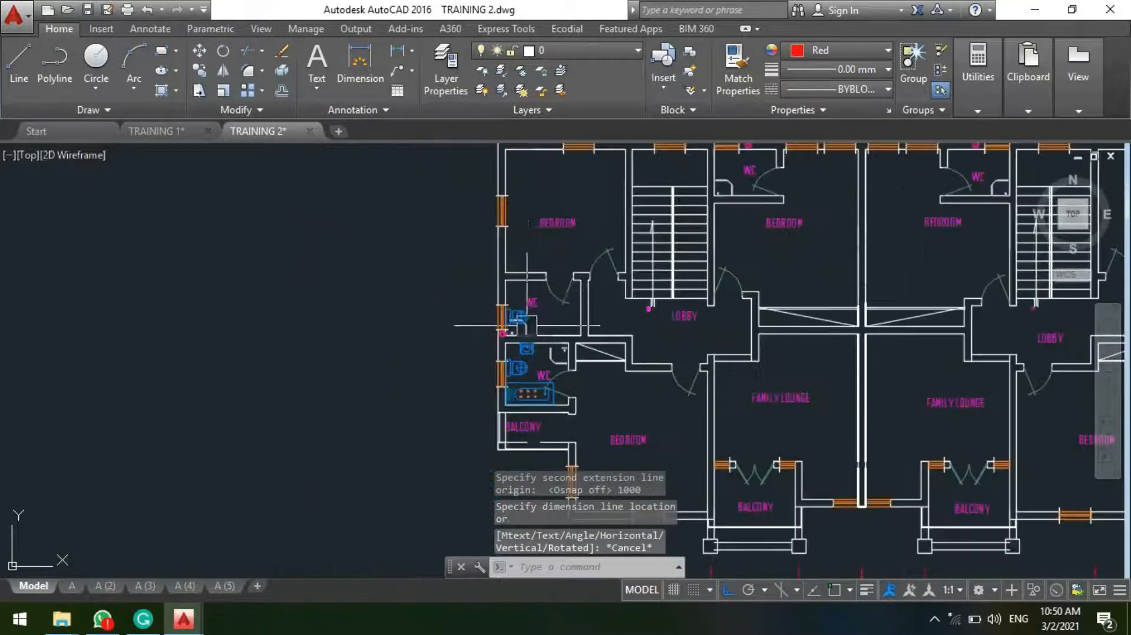
scroll(511, 286, "up", 3)
left_click(519, 389)
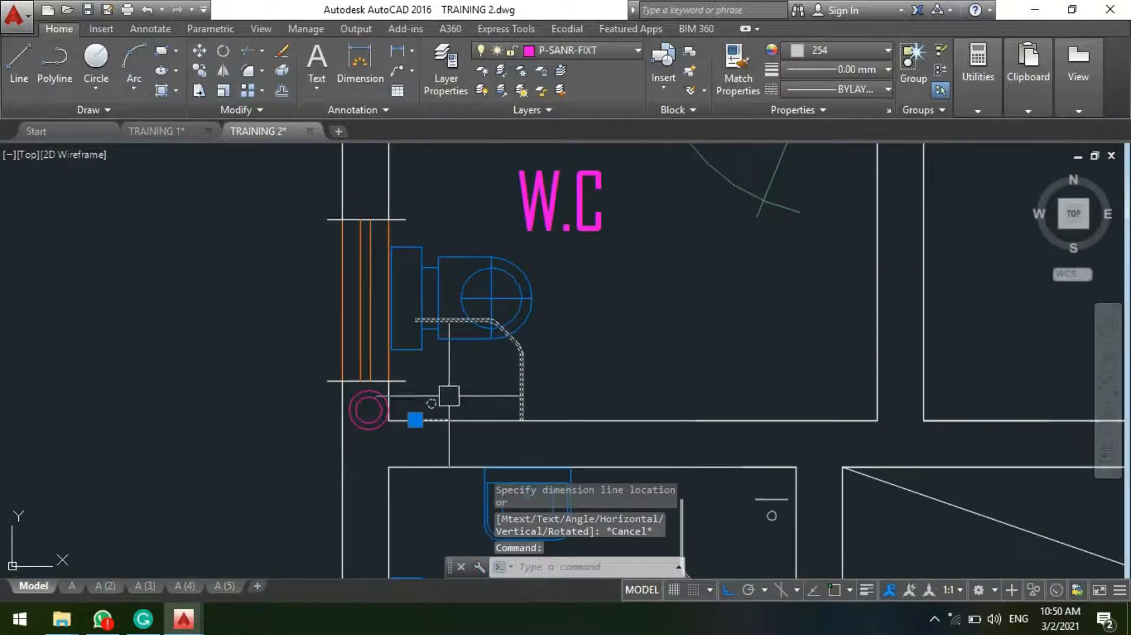
left_click(415, 420)
scroll(442, 285, "down", 3)
scroll(434, 283, "up", 3)
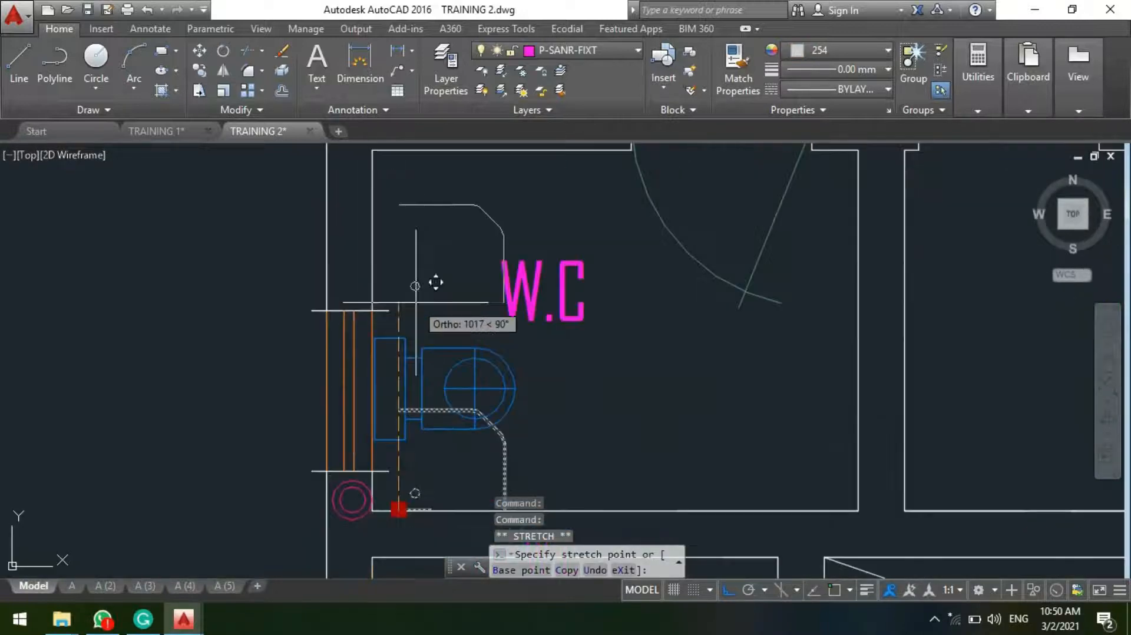
left_click(438, 284)
Step: Mirror the shower tray about a horizontal line beside the window wall, erasing the source object
type("mi")
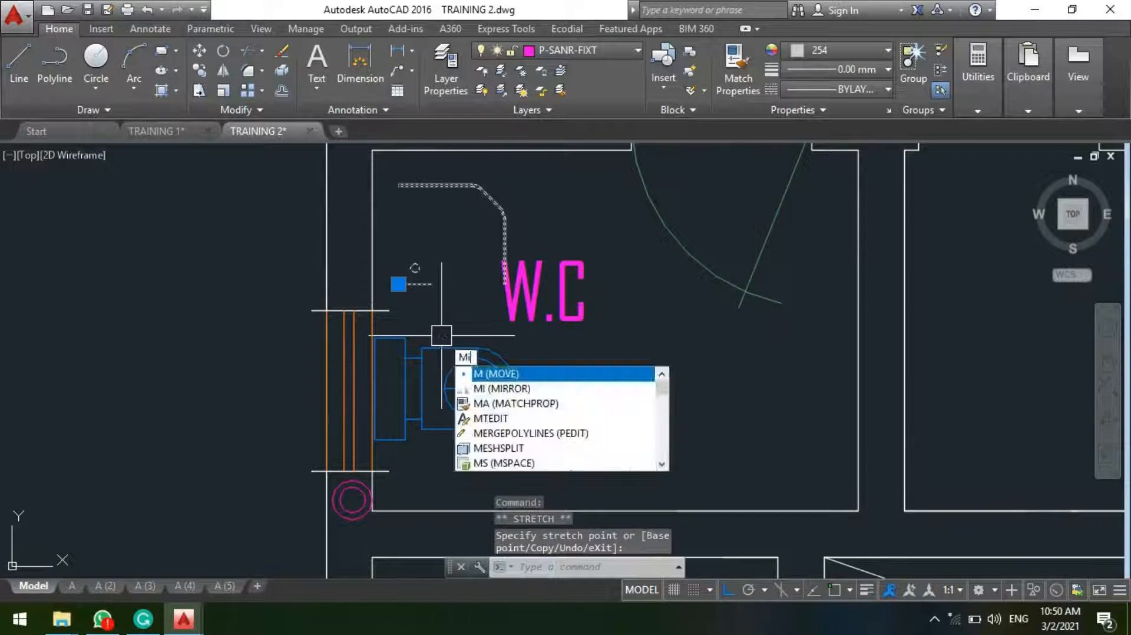
key("Return")
scroll(349, 222, "up", 3)
left_click(333, 236)
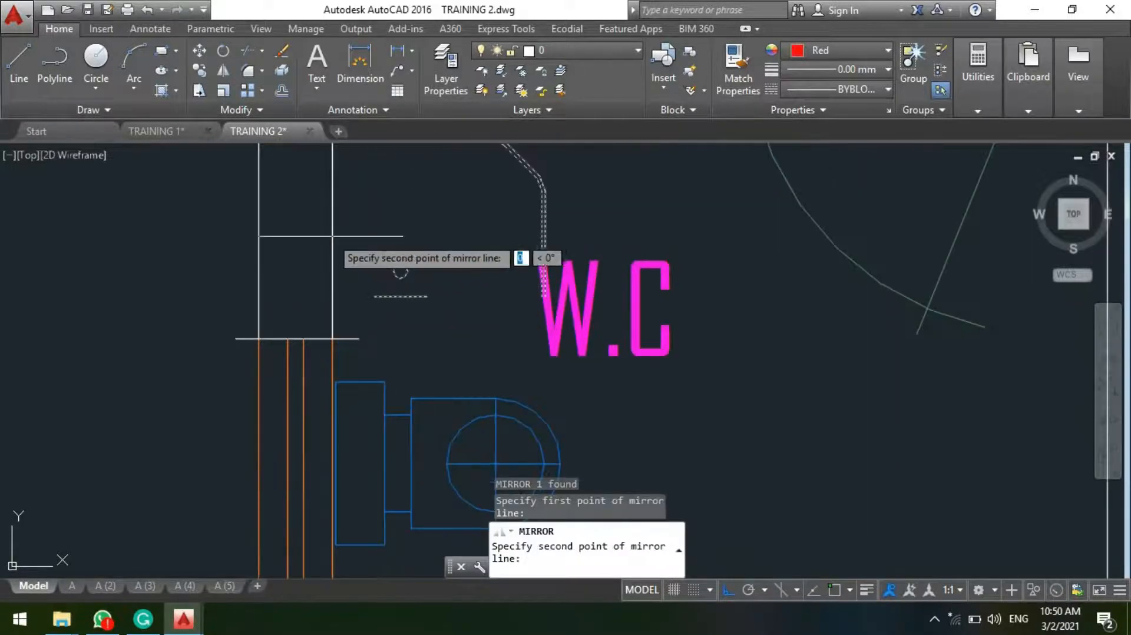
left_click(526, 224)
type("y")
key("Return")
Step: Move the adjacent W.C.'s shower tray up against the door wall, near its corner with the window wall
scroll(525, 231, "down", 3)
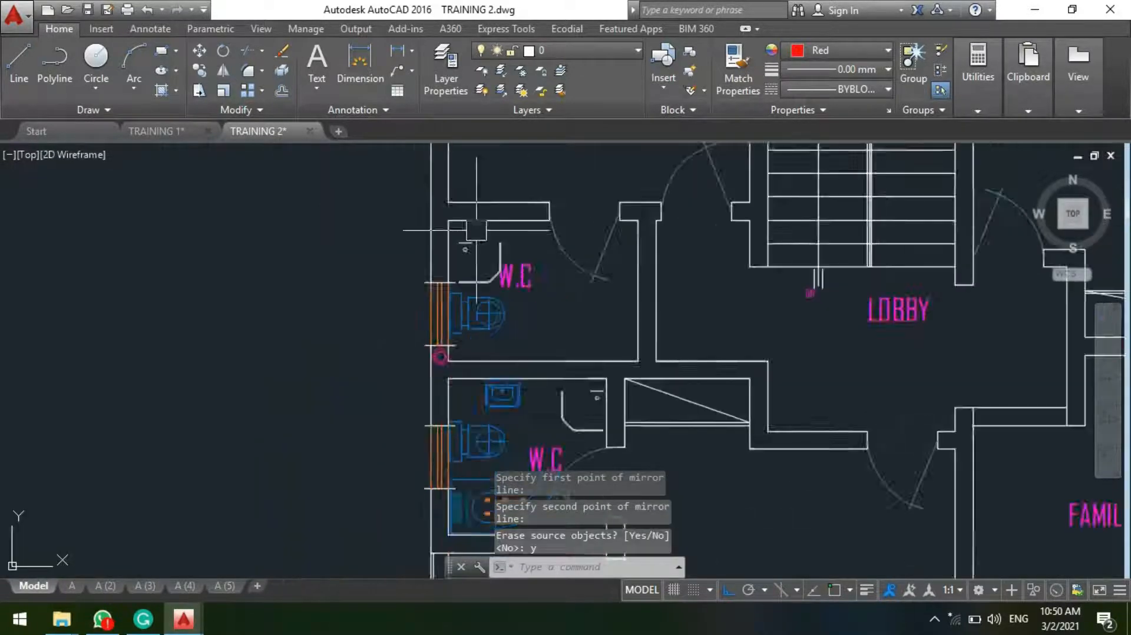
scroll(481, 277, "up", 3)
left_click(481, 393)
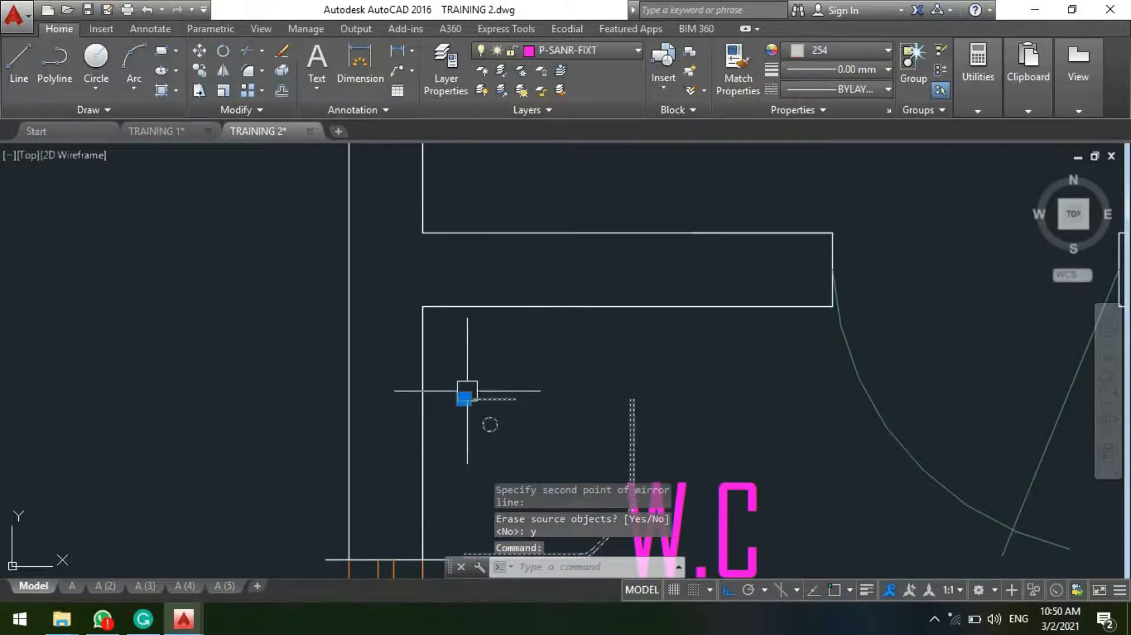
left_click(465, 399)
left_click(439, 311)
key("Escape")
scroll(485, 229, "down", 3)
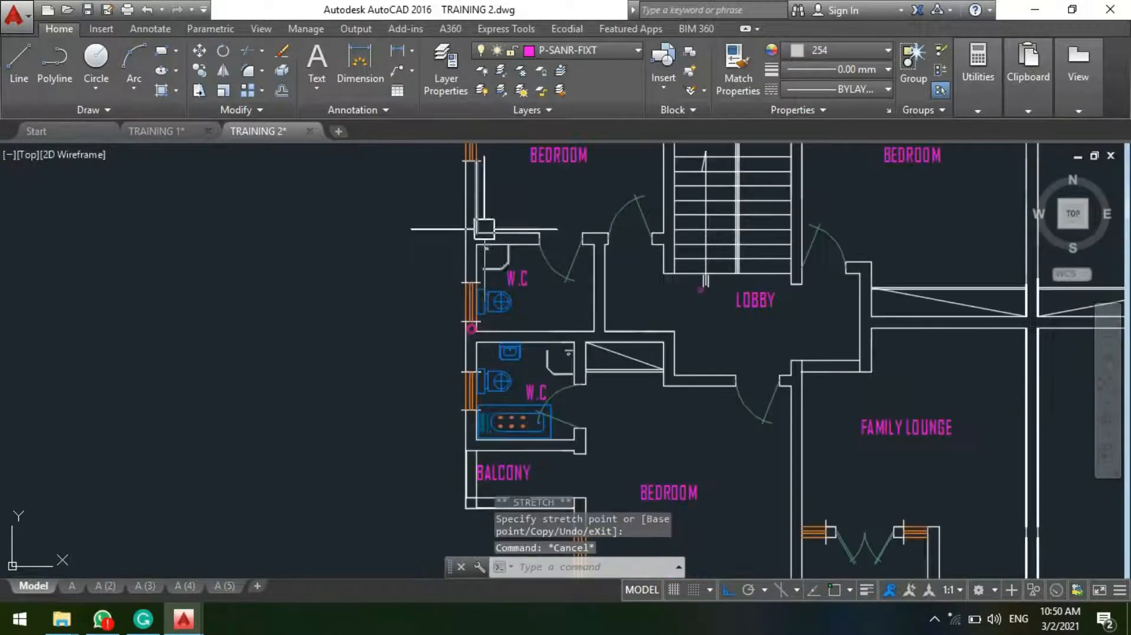
key("Escape")
Step: Check the width along the adjacent W.C.'s partition wall, from in front of the toilet to the opposite side wall, with a temporary linear dimension
scroll(489, 283, "up", 10)
scroll(372, 281, "down", 5)
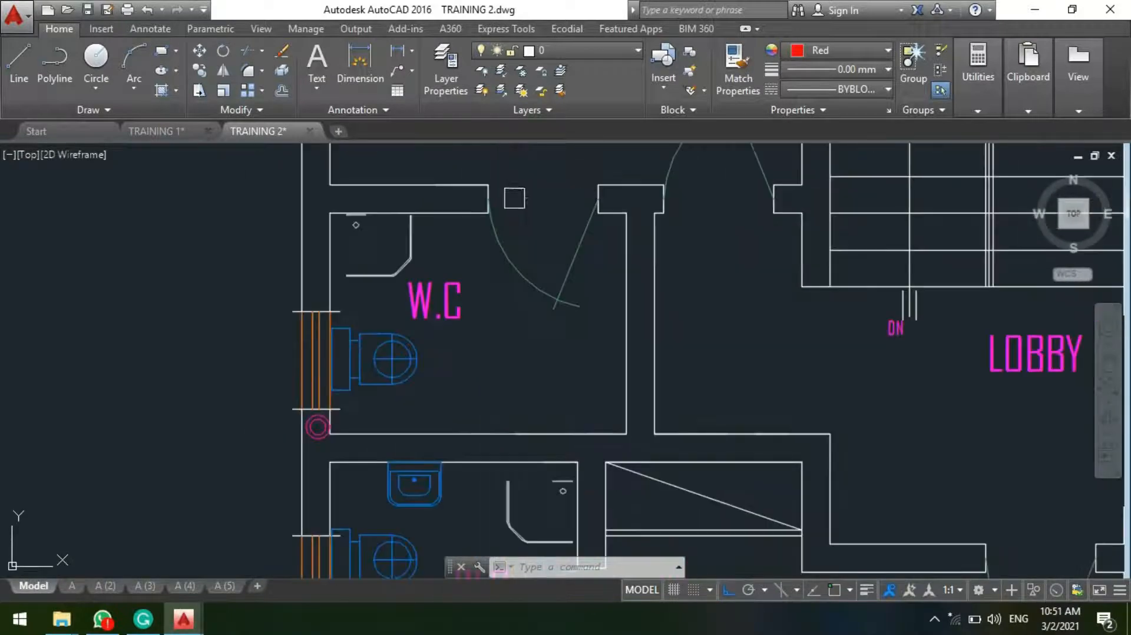
middle_click_drag(475, 391, 465, 316)
middle_click_drag(479, 277, 502, 367)
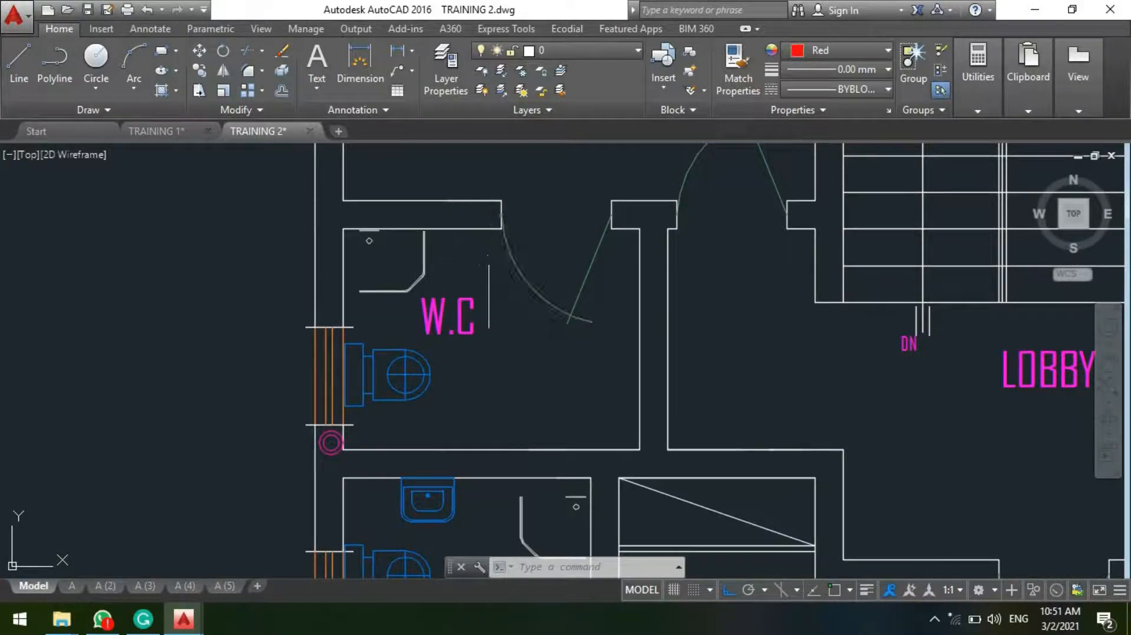
mouse_move(537, 360)
middle_mouse_down()
mouse_move(521, 301)
mouse_move(561, 284)
mouse_move(542, 315)
middle_mouse_up()
middle_click_drag(473, 238, 484, 246)
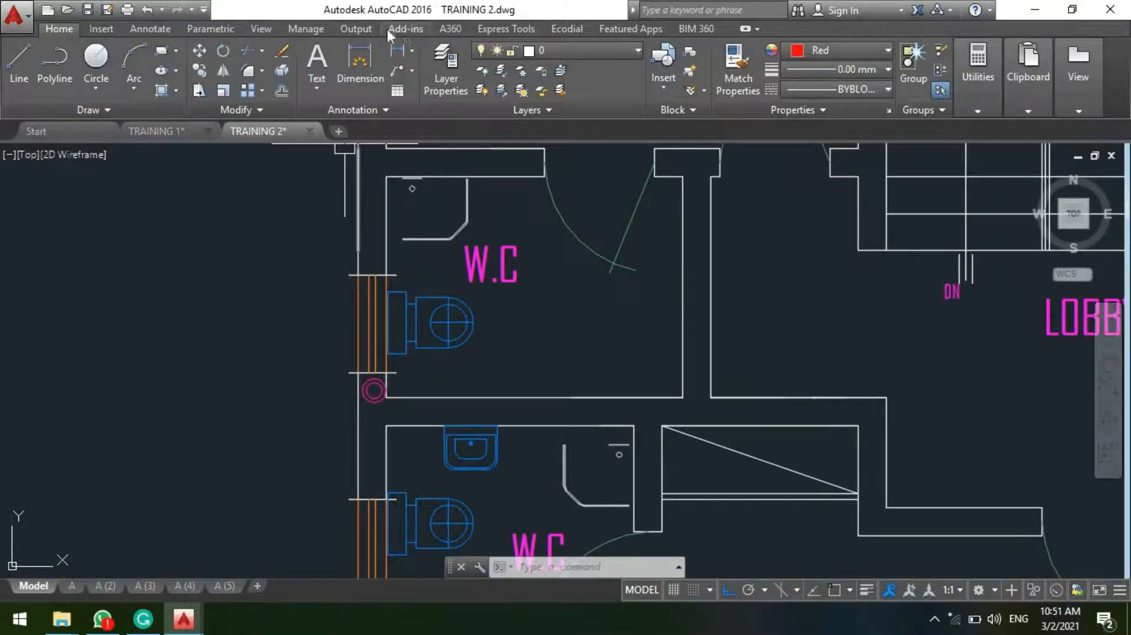
key("F3")
left_click(483, 399)
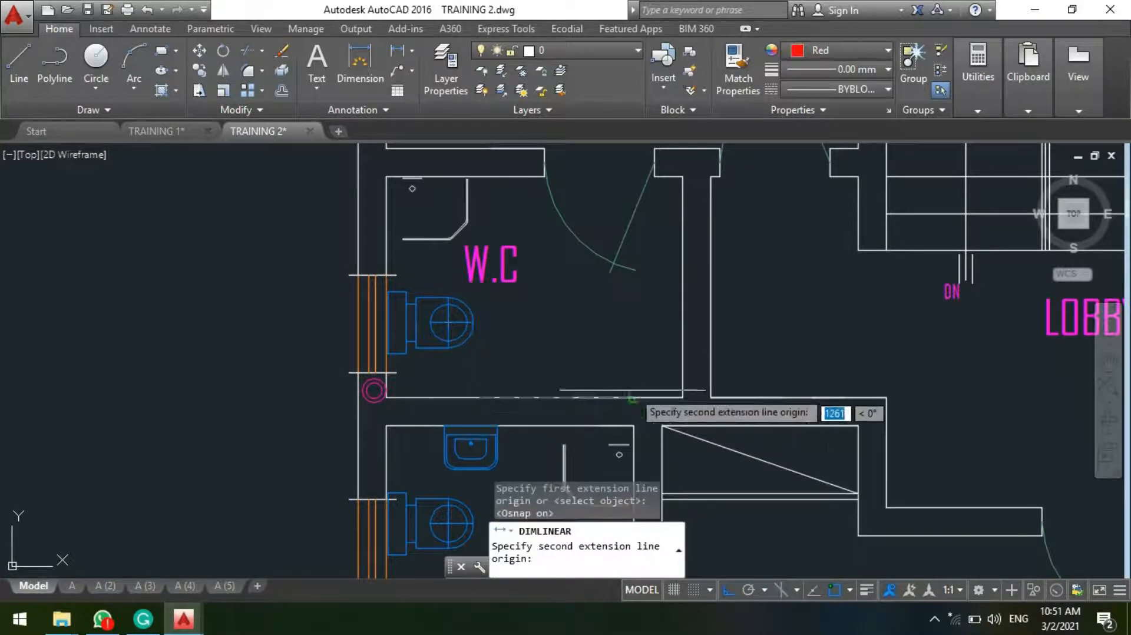
left_click(683, 398)
key("F3")
scroll(652, 326, "up", 2)
scroll(652, 326, "down", 4)
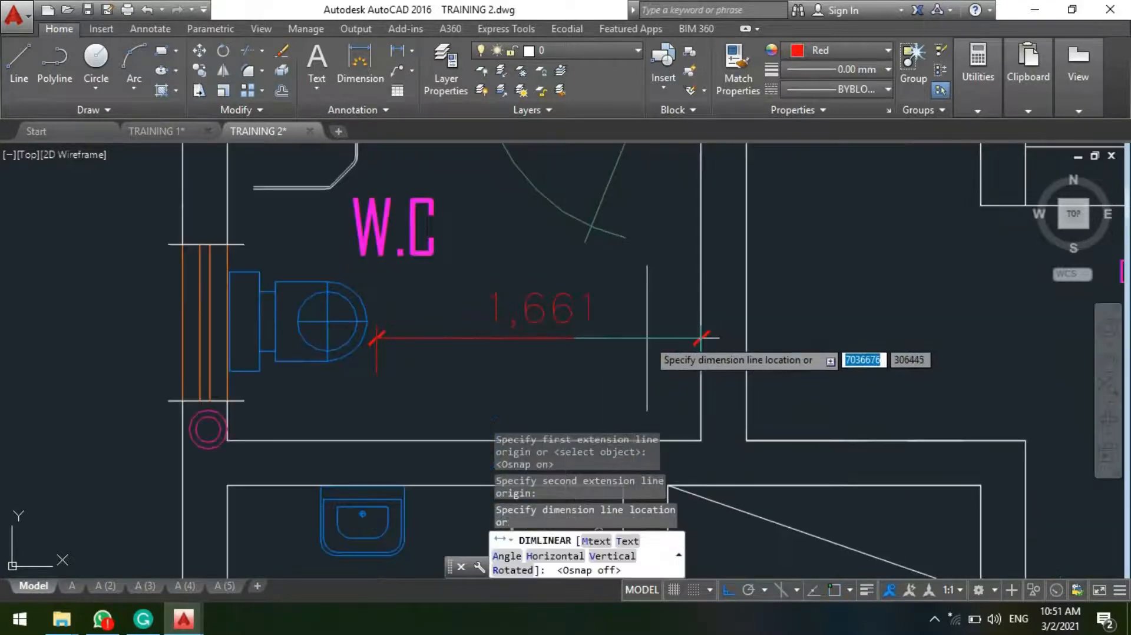
key("Escape")
Step: Copy the bathtub straight up from the lower W.C. into the adjacent W.C., against the partition wall between them
scroll(589, 312, "up", 3)
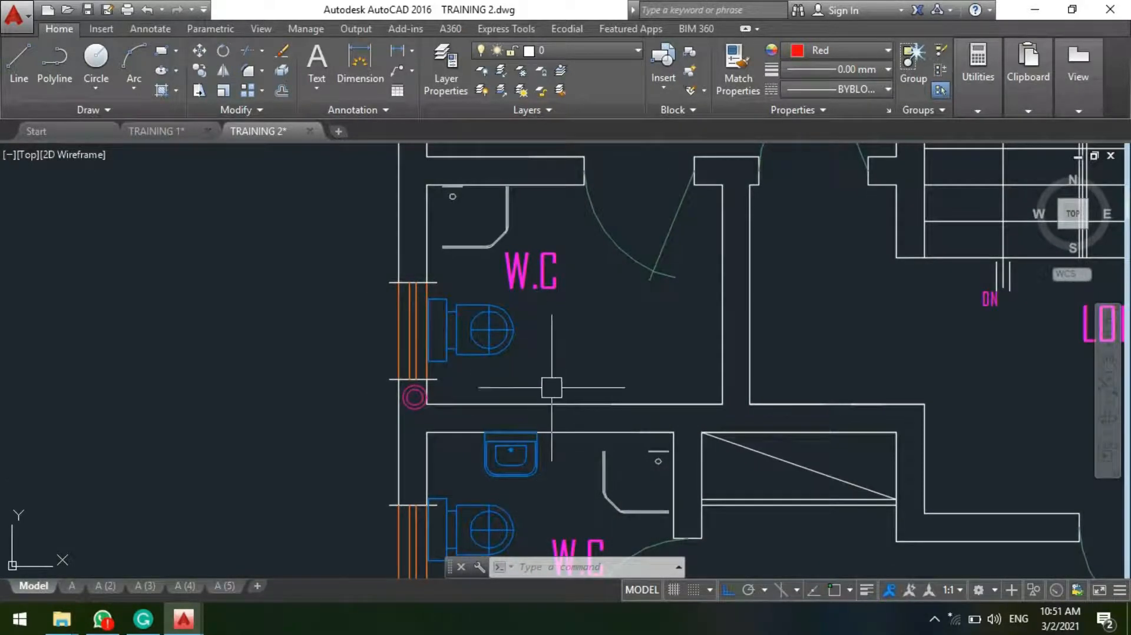
mouse_move(546, 405)
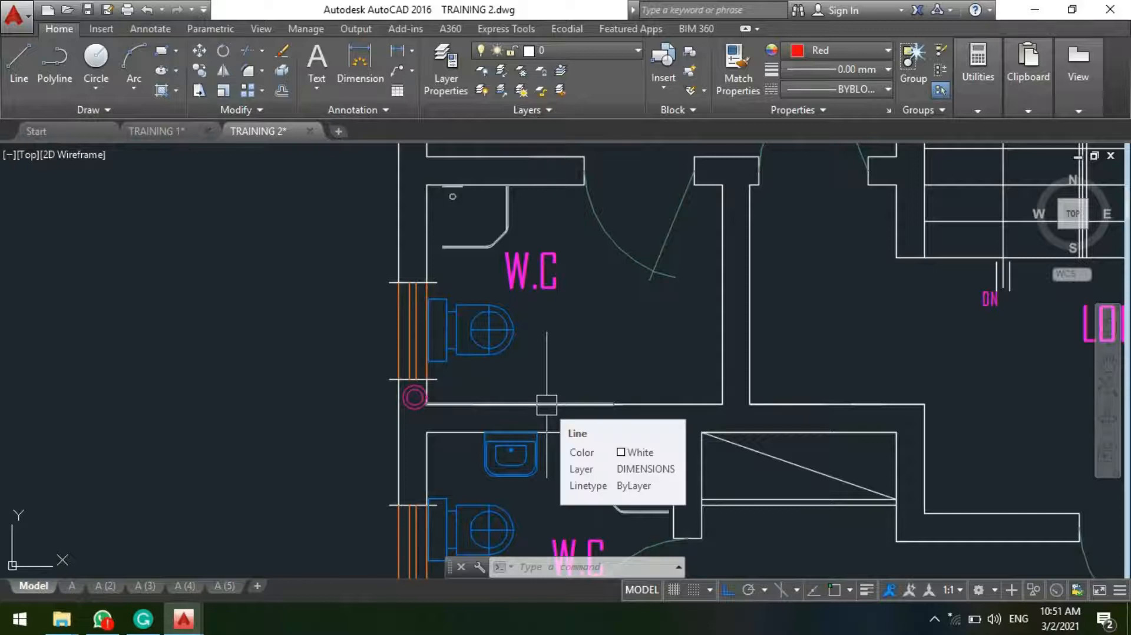
middle_click_drag(480, 383, 502, 395)
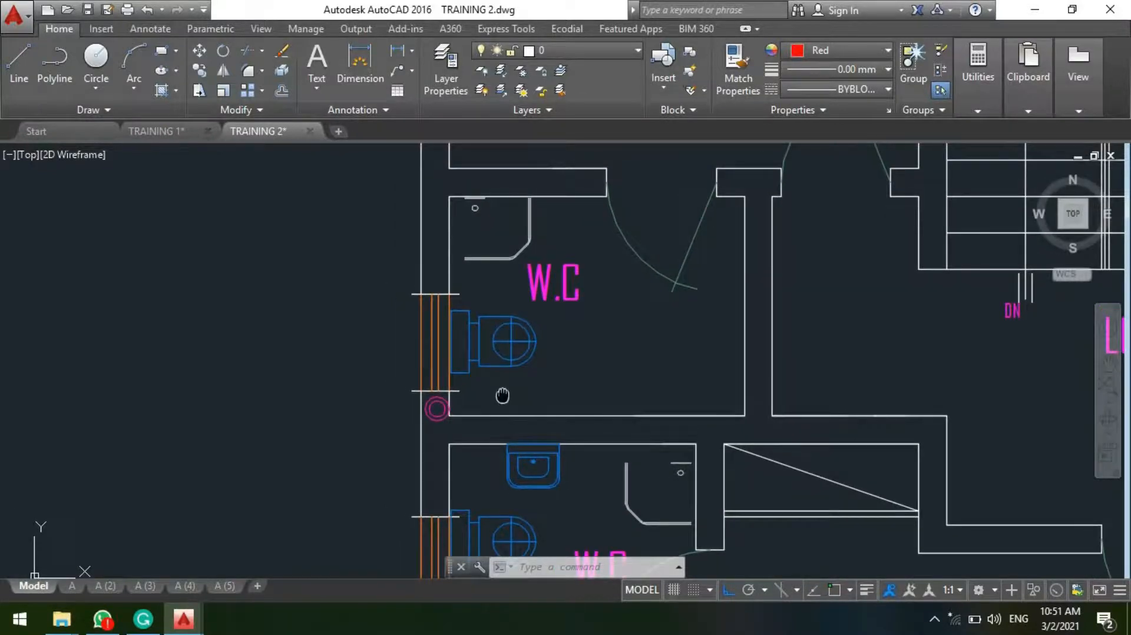
scroll(513, 372, "down", 3)
scroll(514, 465, "up", 3)
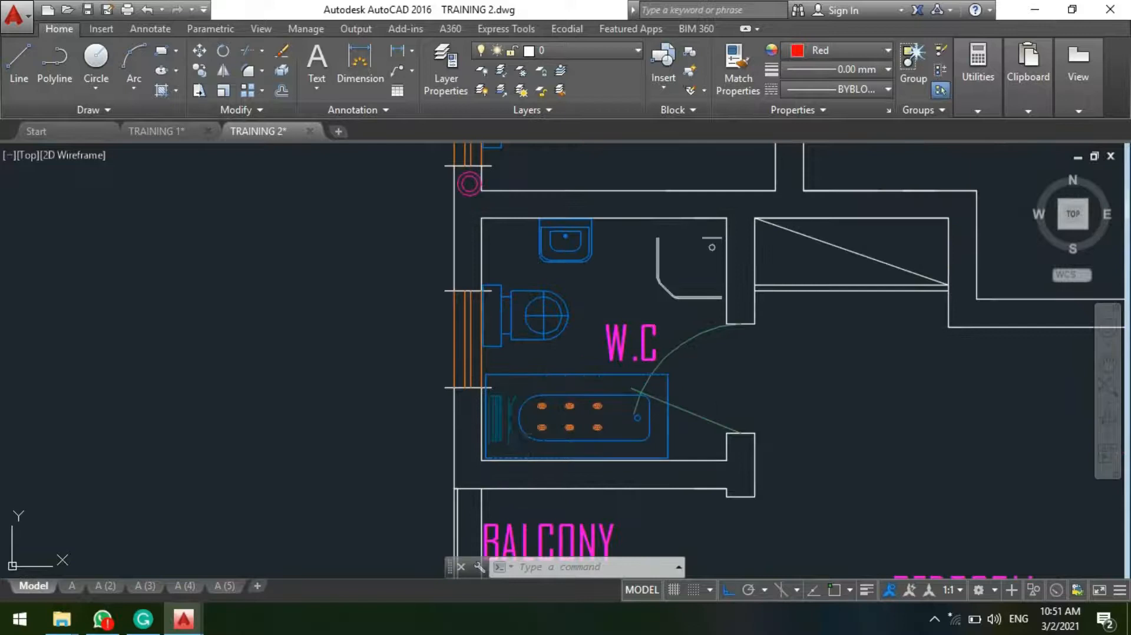
left_click(522, 422)
key("Return")
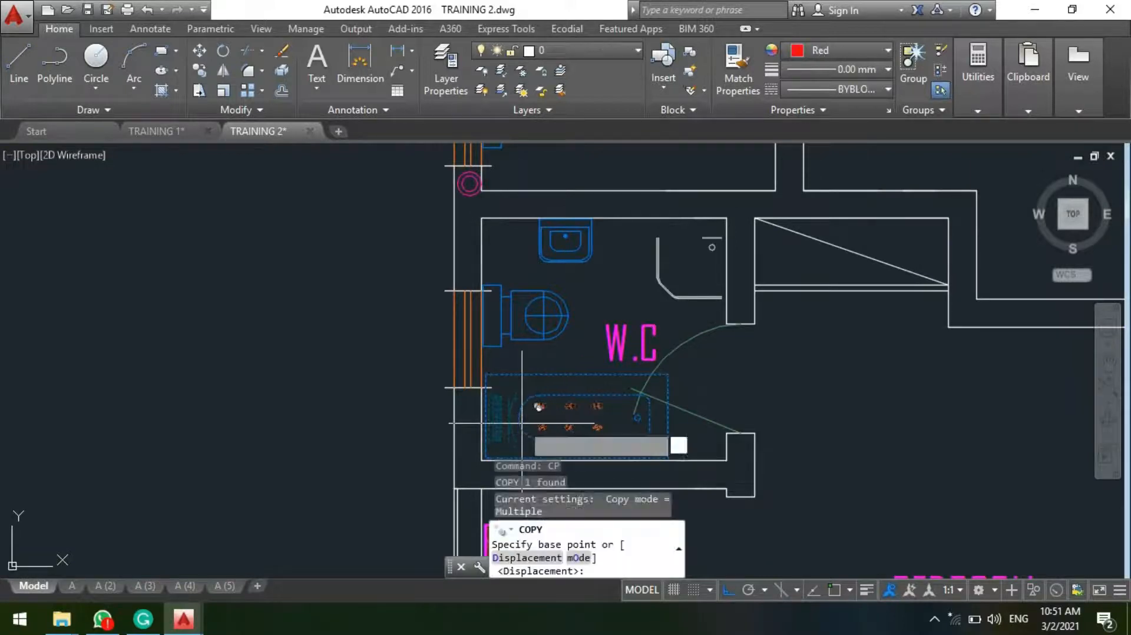
left_click(522, 423)
middle_click_drag(541, 242, 526, 382)
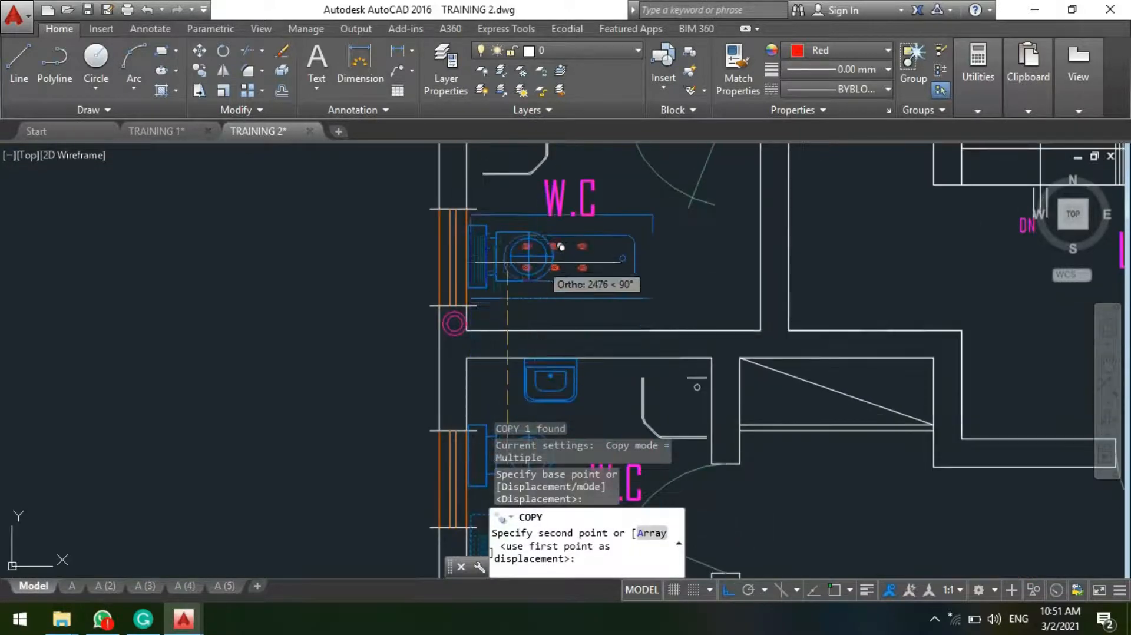
left_click(541, 296)
scroll(523, 406, "down", 3)
key("Escape")
scroll(530, 353, "up", 3)
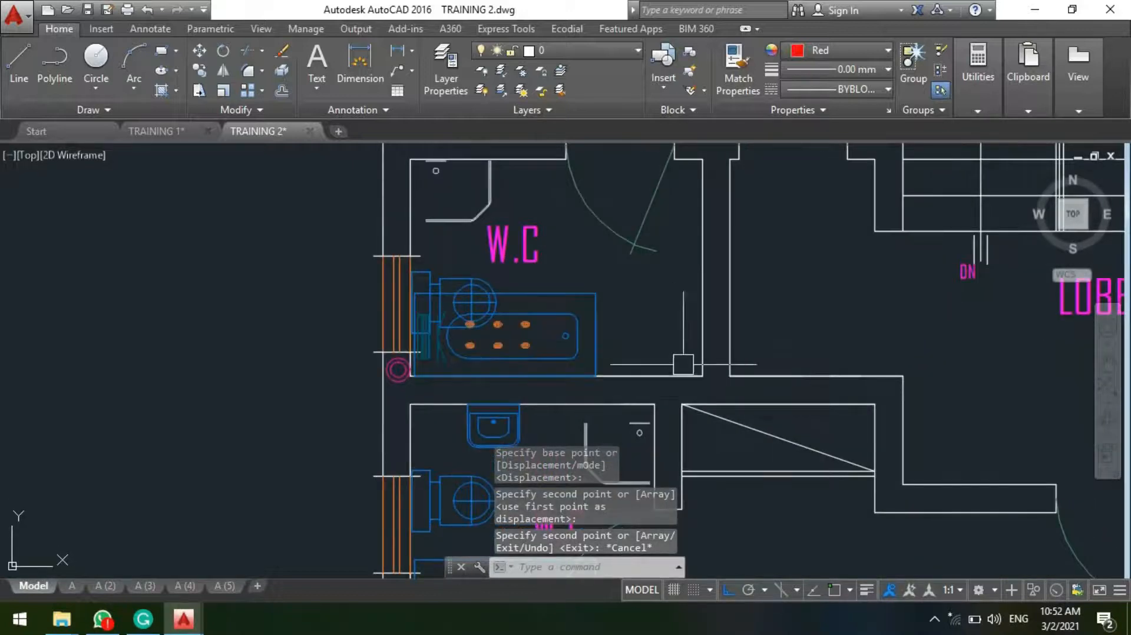
scroll(671, 396, "down", 3)
scroll(467, 268, "up", 3)
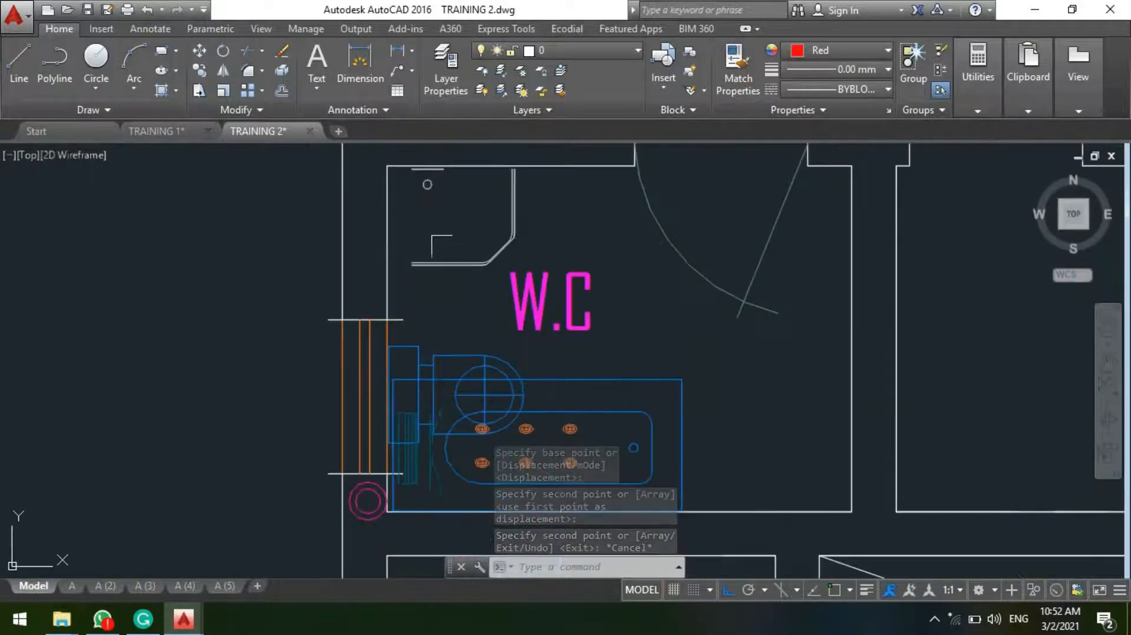
left_click(467, 268)
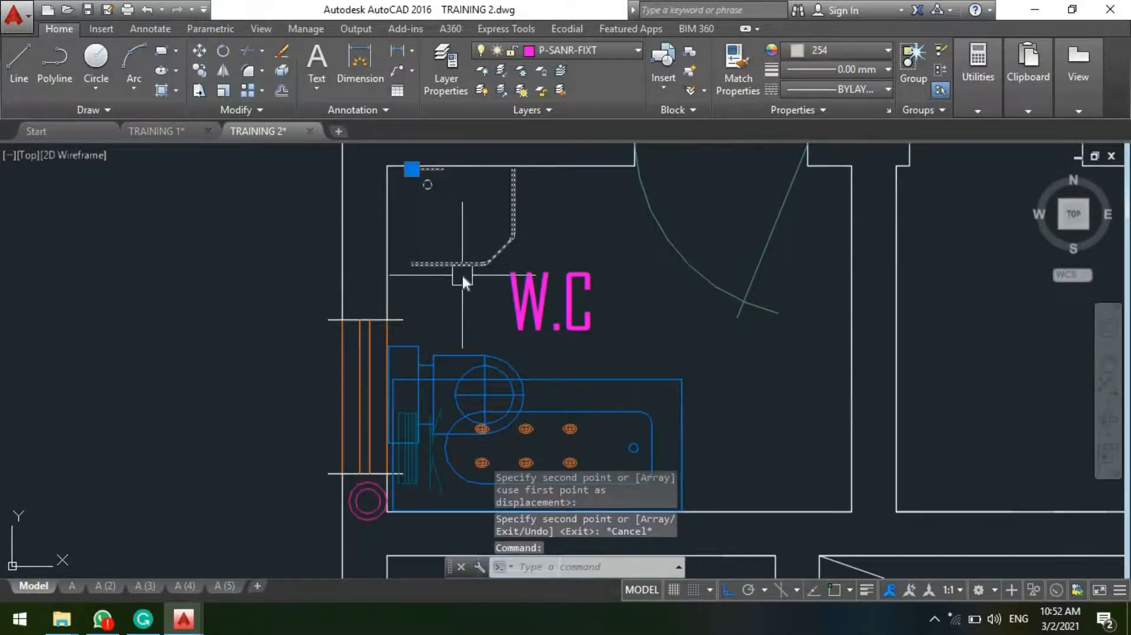
type("i")
key("Return")
key("Escape")
key("Escape")
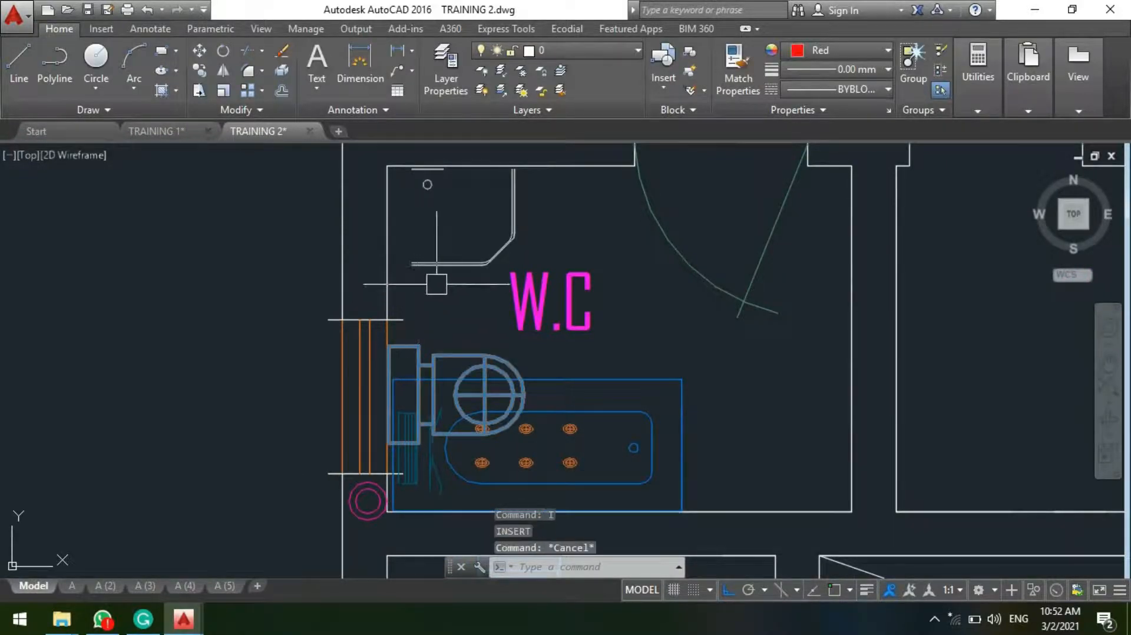
Step: Mirror the adjacent W.C.'s shower tray about a vertical line through it, erasing the source object
left_click(458, 257)
type("mi")
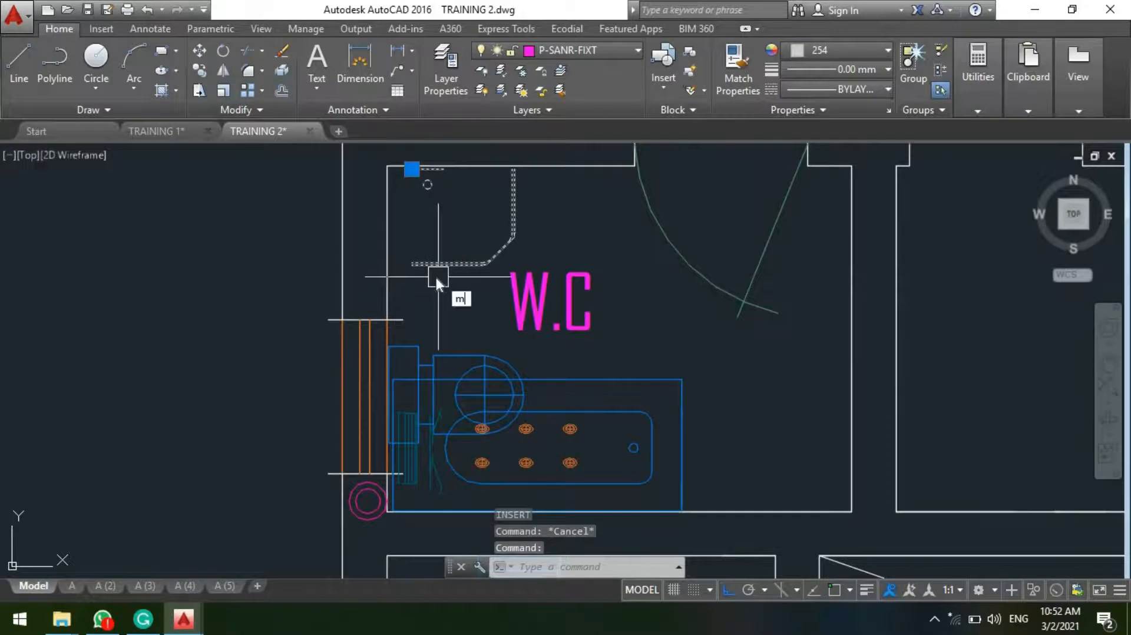
key("Return")
left_click(501, 193)
left_click(478, 302)
type("y")
key("Return")
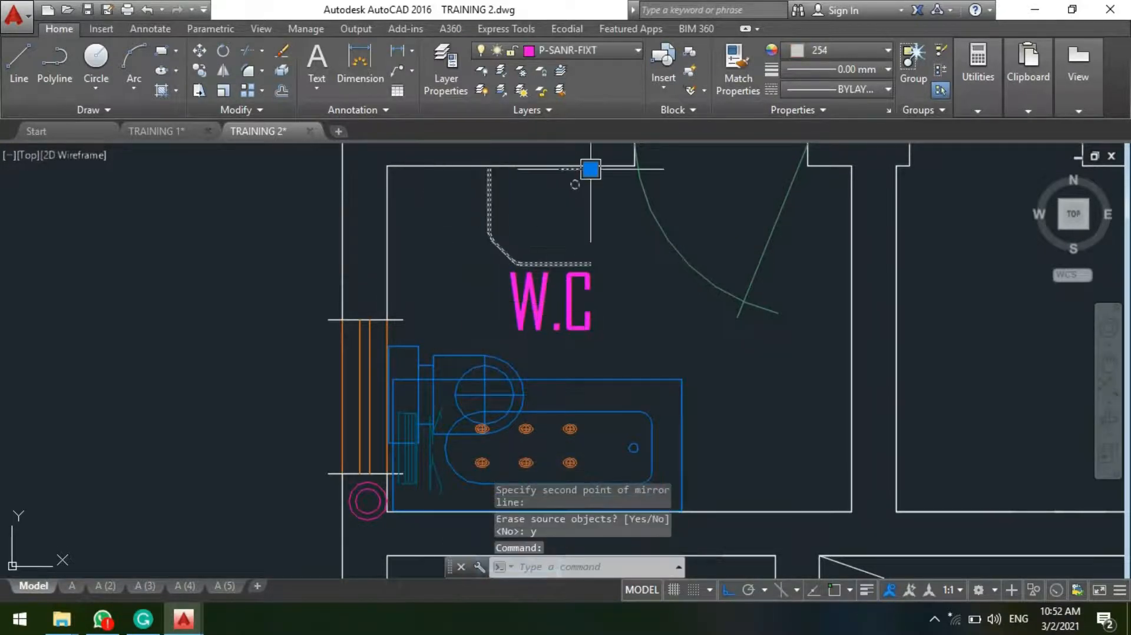
Step: Move the shower tray into the adjacent W.C.'s corner between the side wall and the partition wall, beyond the bathtub
left_click(590, 169)
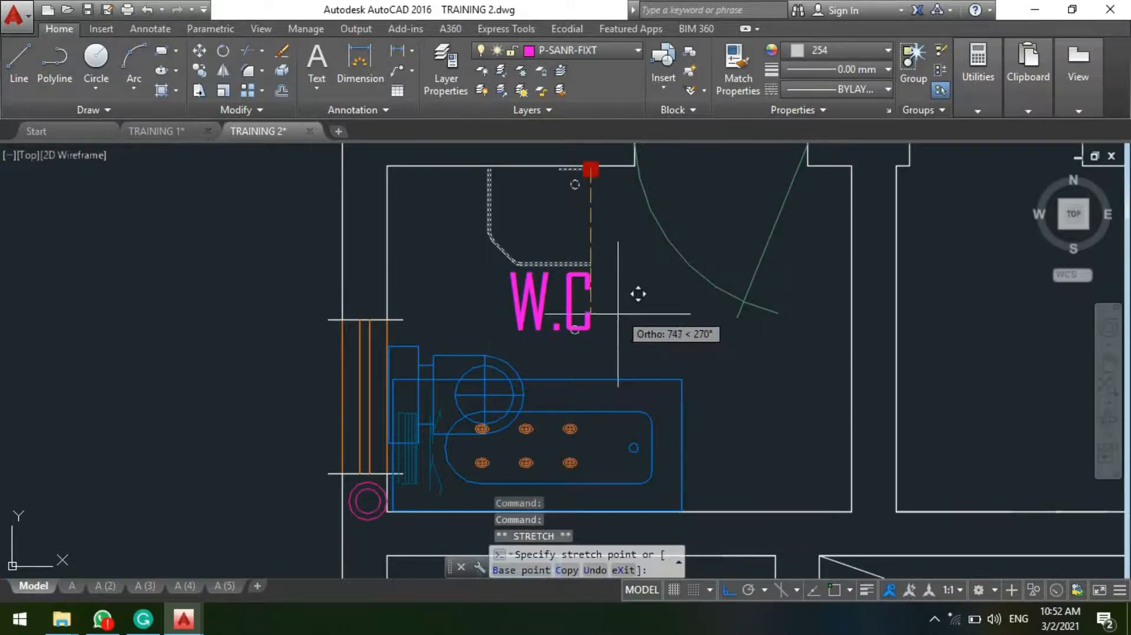
key("F8")
scroll(578, 169, "down", 4)
scroll(660, 317, "up", 4)
mouse_move(648, 198)
middle_mouse_down()
mouse_move(648, 208)
mouse_move(702, 207)
mouse_move(666, 261)
middle_mouse_up()
left_click(710, 195)
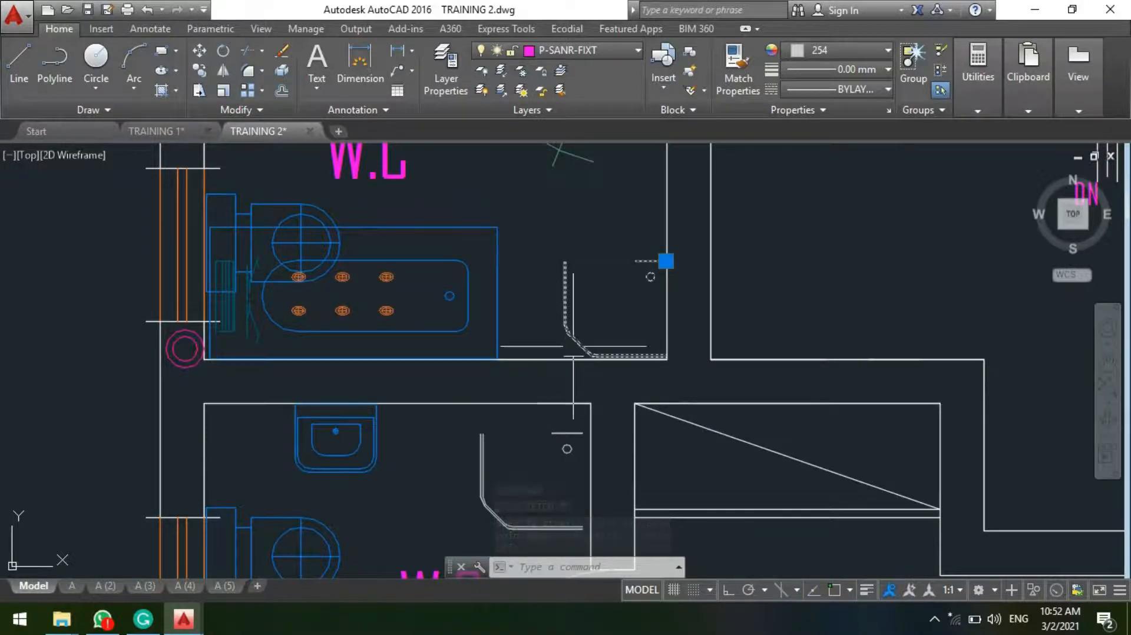
type("mi")
key("Return")
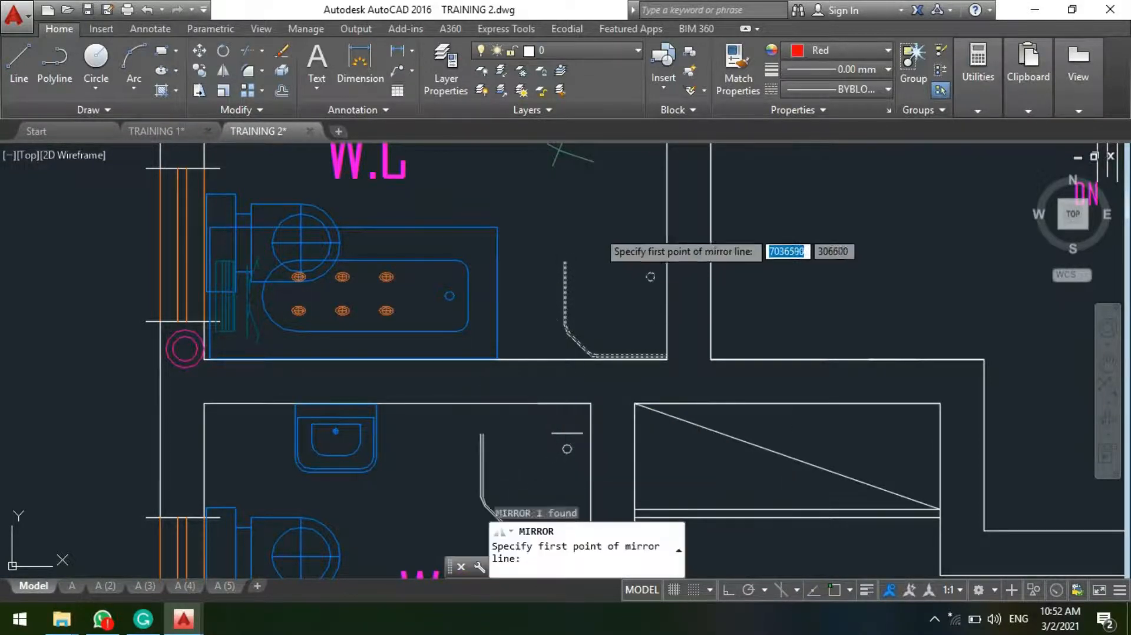
left_click(592, 355)
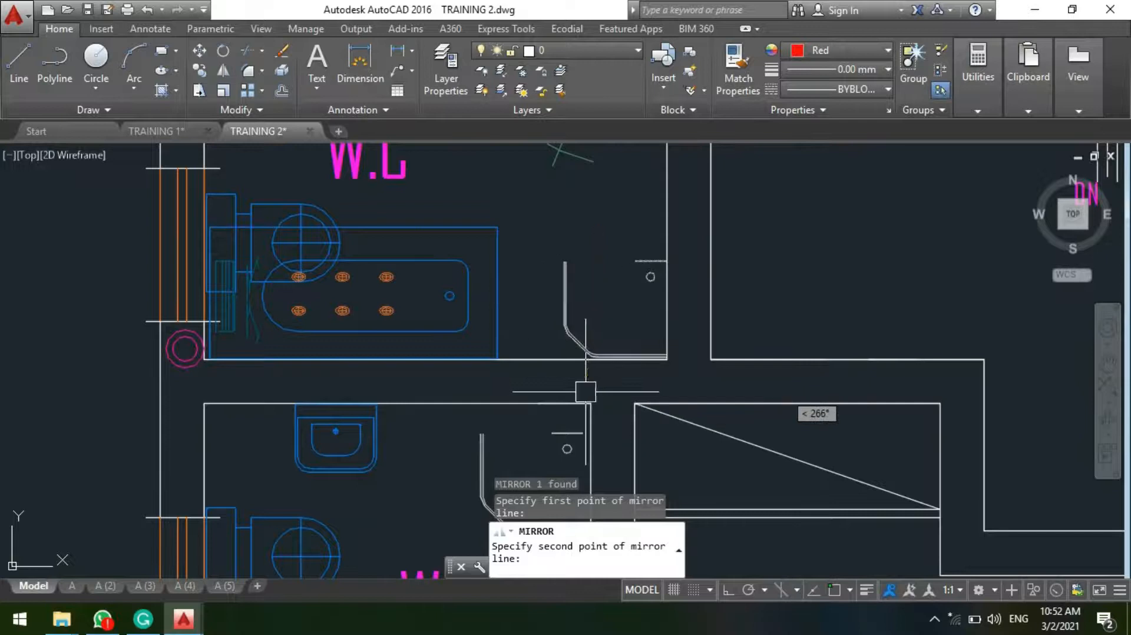
key("Escape")
Step: Mirror the corner shower tray about a horizontal line through its middle, erasing the source object
left_click(569, 314)
key("Return")
left_click(548, 299)
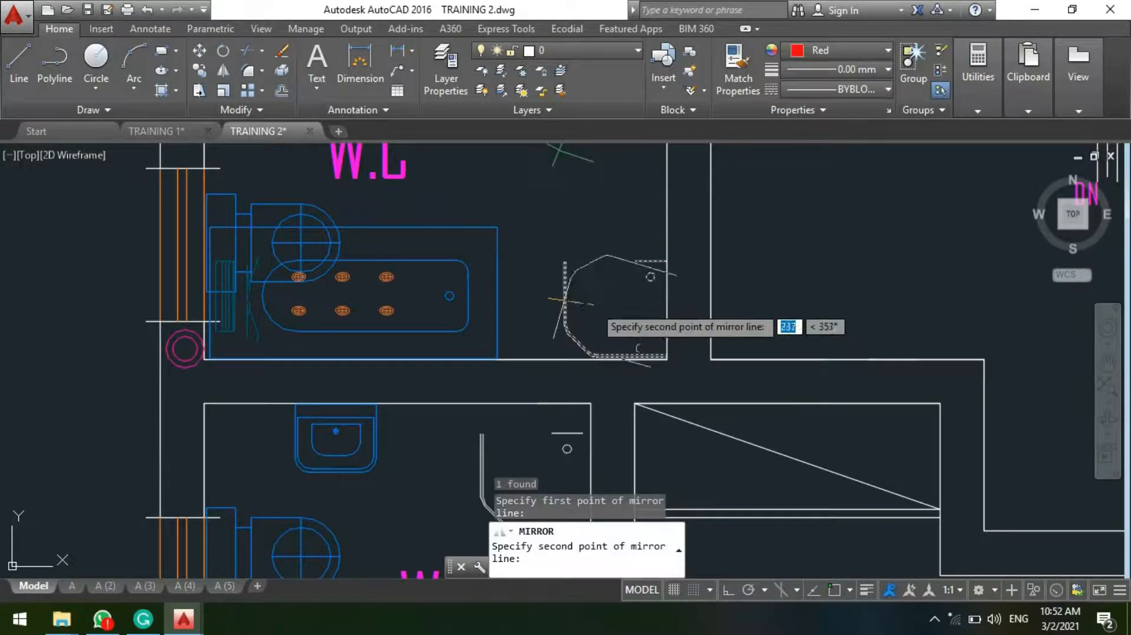
key("F8")
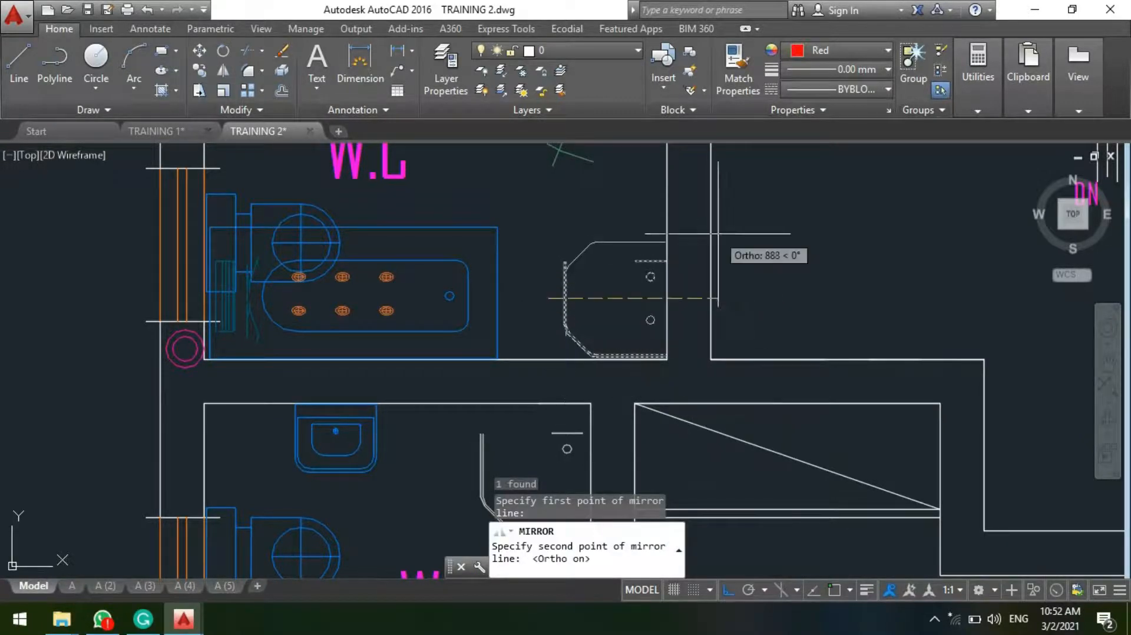
left_click(711, 243)
type("y")
key("Return")
Step: Move the mirrored shower tray down by its grip so it sits against the partition wall in the corner
scroll(628, 339, "up", 2)
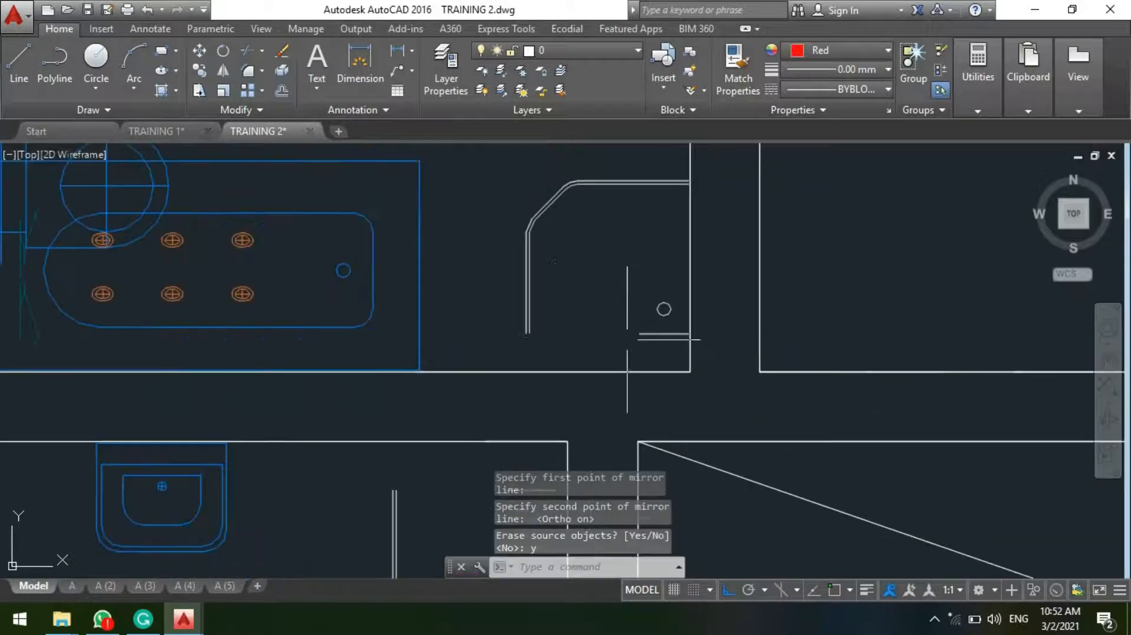
left_click(526, 300)
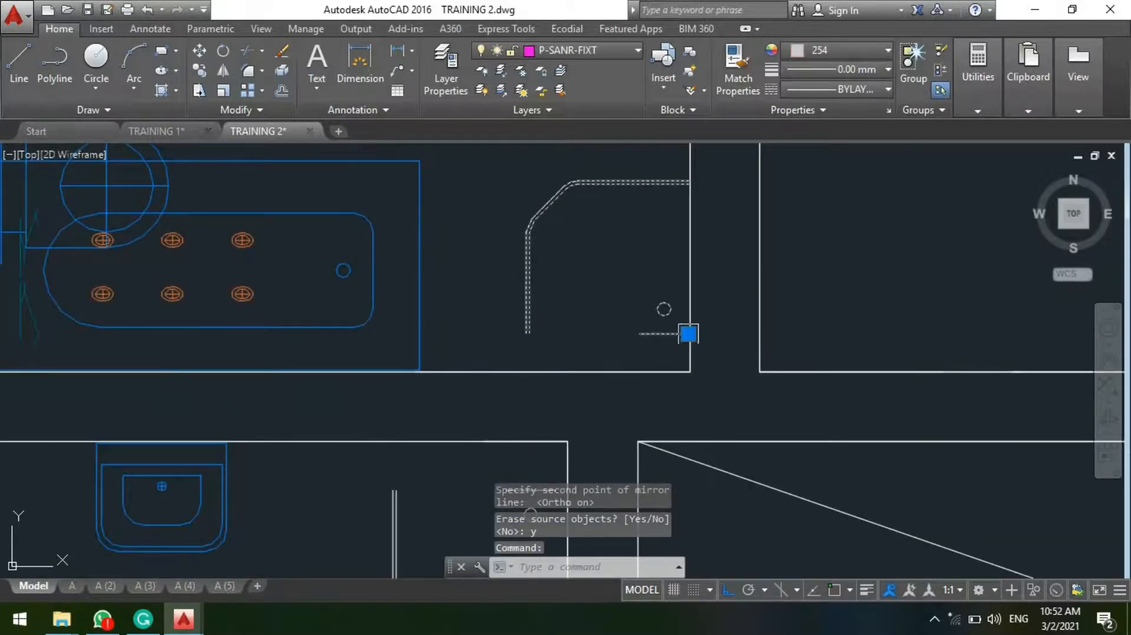
left_click(688, 334)
key("F8")
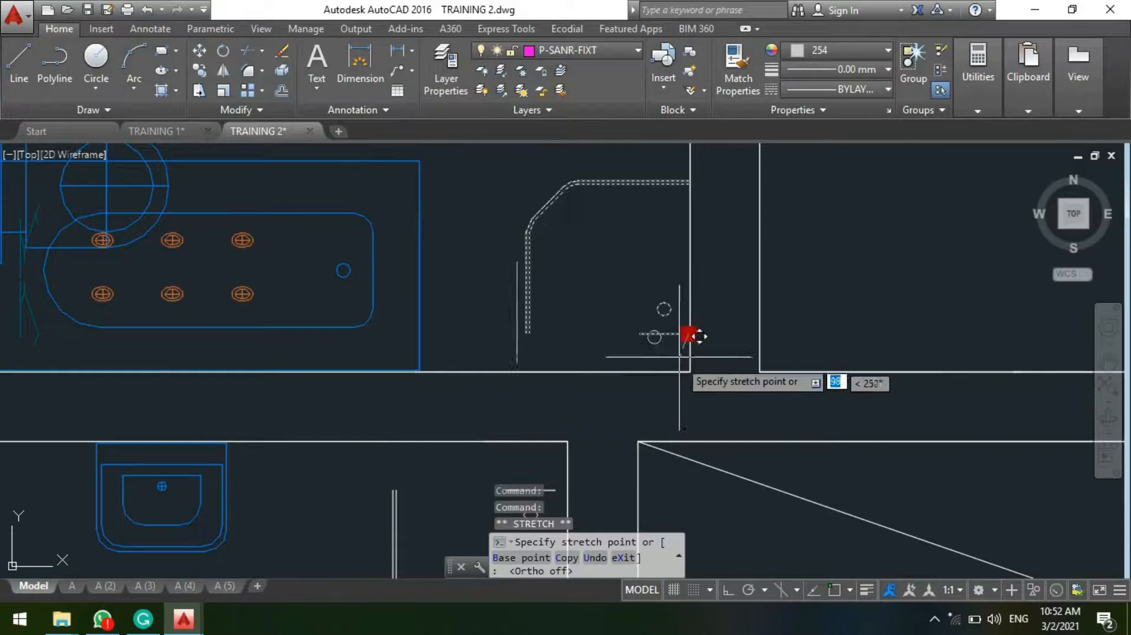
key("Escape")
key("Escape")
Step: Move the adjacent W.C.'s toilet up along the window wall, between the bathtub and the door wall
scroll(616, 332, "down", 3)
scroll(600, 349, "down", 1)
scroll(468, 354, "up", 5)
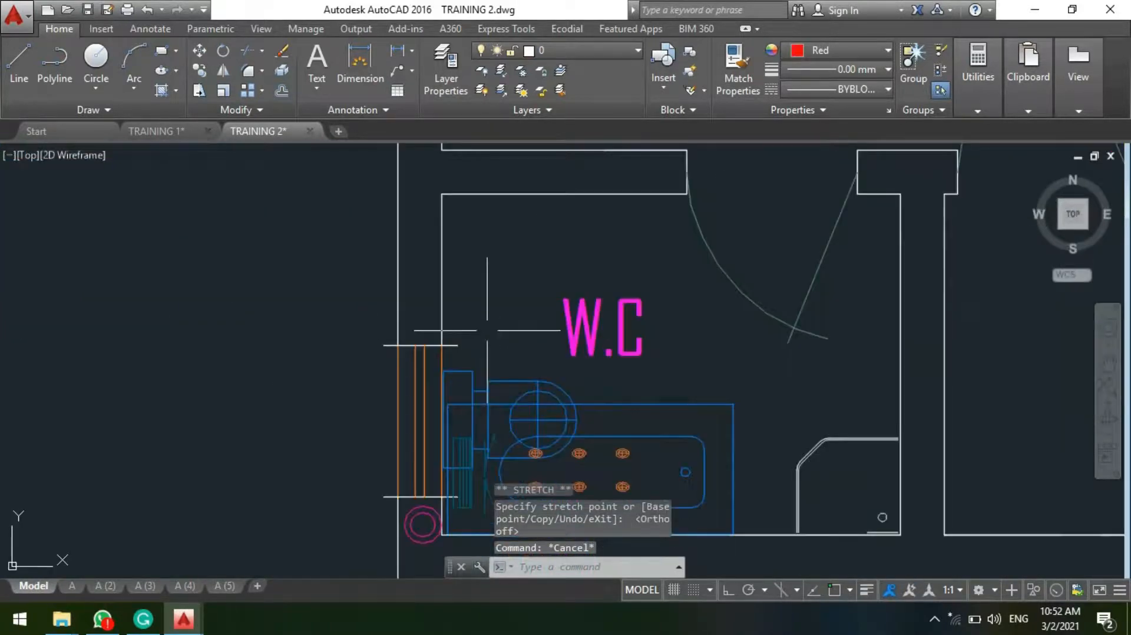
left_click(468, 380)
type("m")
key("Return")
left_click(468, 380)
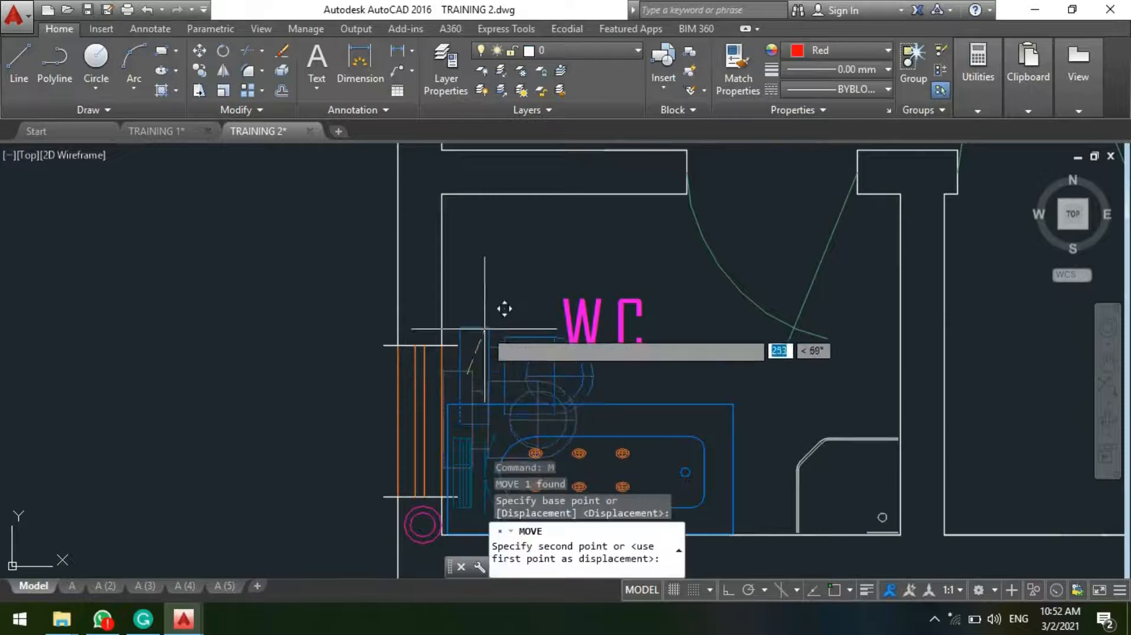
key("Escape")
scroll(471, 247, "down", 4)
scroll(577, 236, "up", 5)
scroll(518, 239, "down", 2)
scroll(460, 305, "up", 3)
middle_click_drag(456, 314, 470, 355)
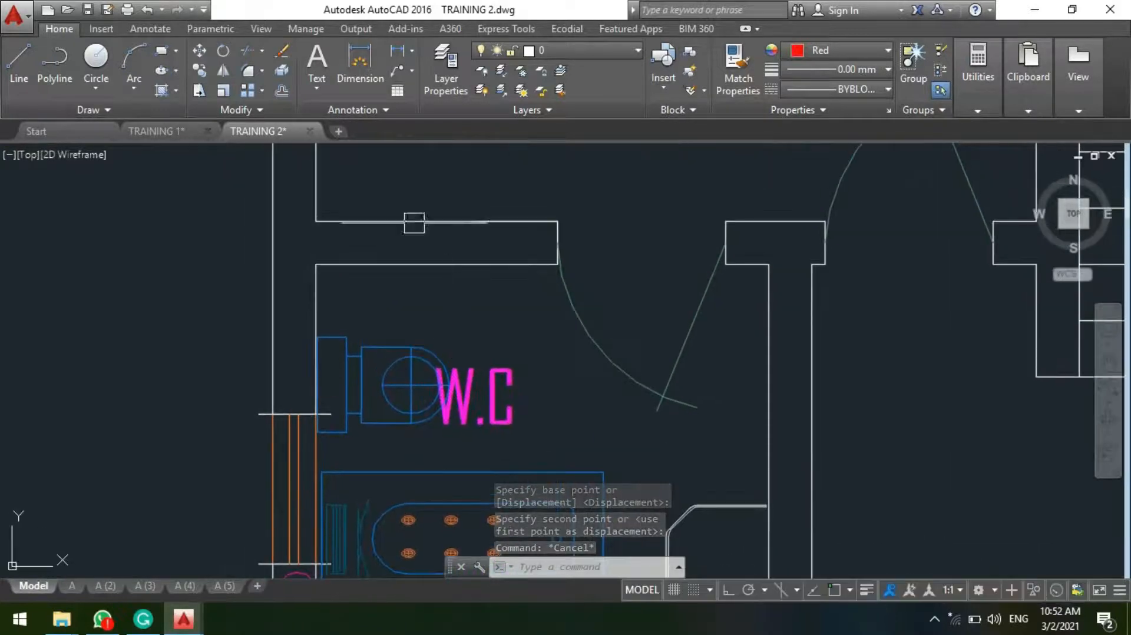
Step: Copy the lower W.C.'s washbasin into the upper W.C., placing it in the open space between the door swing and the shower tray
scroll(600, 209, "down", 3)
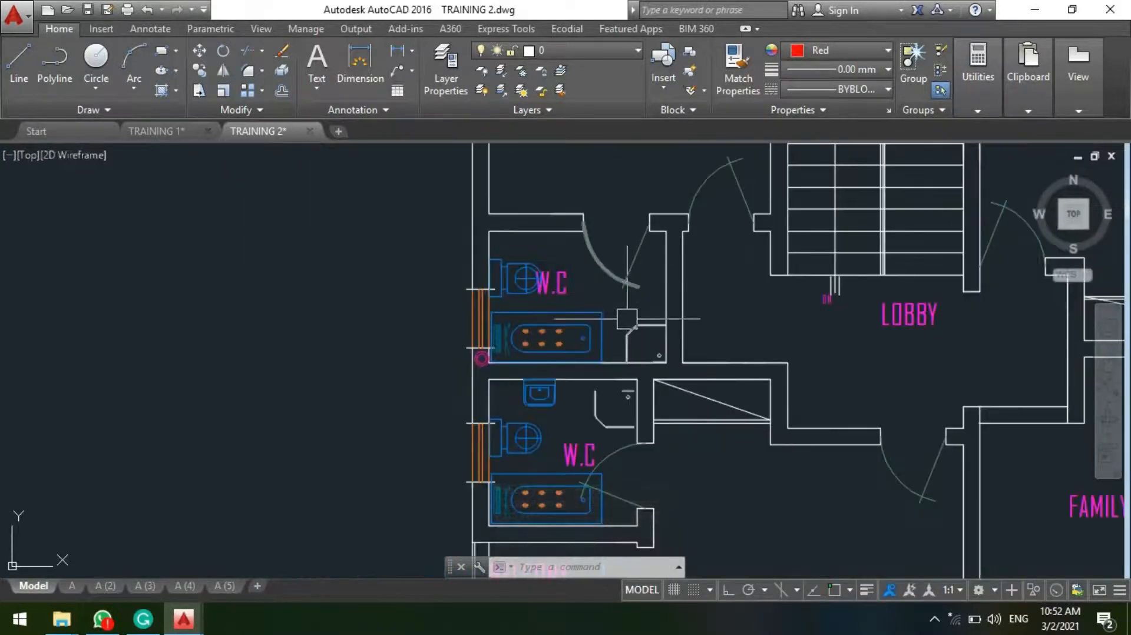
scroll(636, 306, "up", 1)
scroll(529, 273, "down", 1)
middle_click_drag(529, 272, 518, 311)
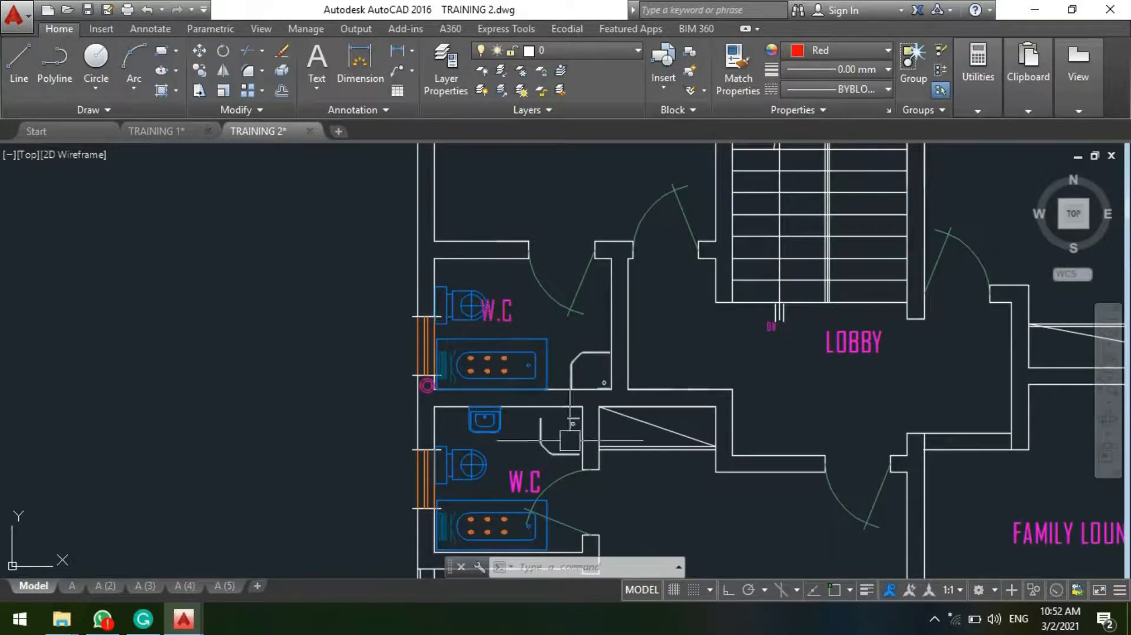
scroll(470, 398, "up", 4)
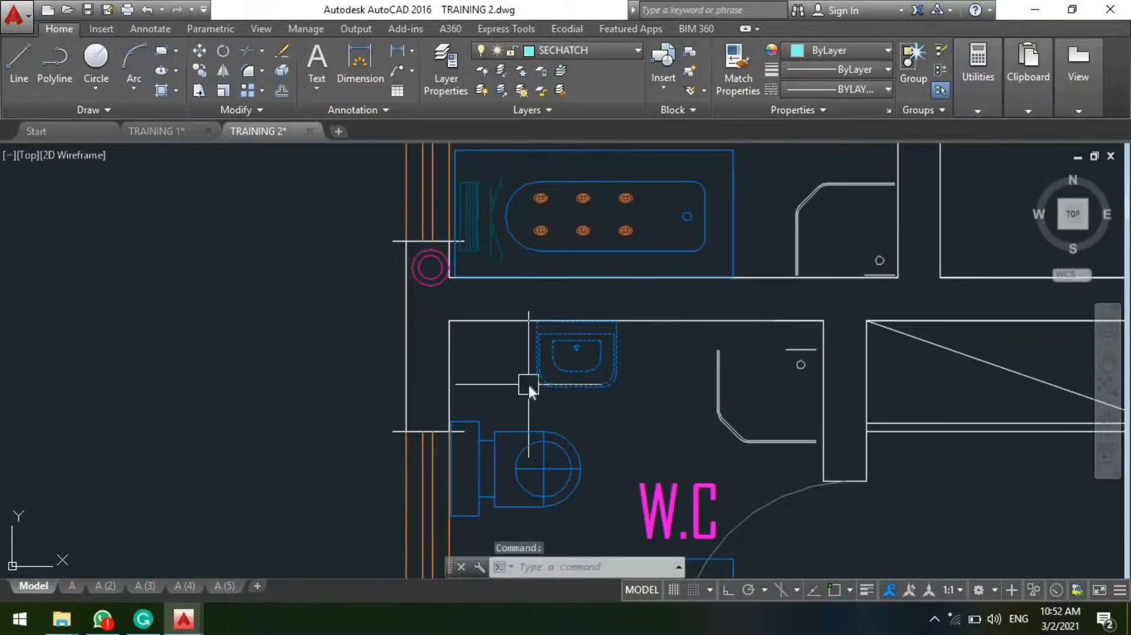
key("space")
left_click(560, 350)
scroll(635, 225, "down", 4)
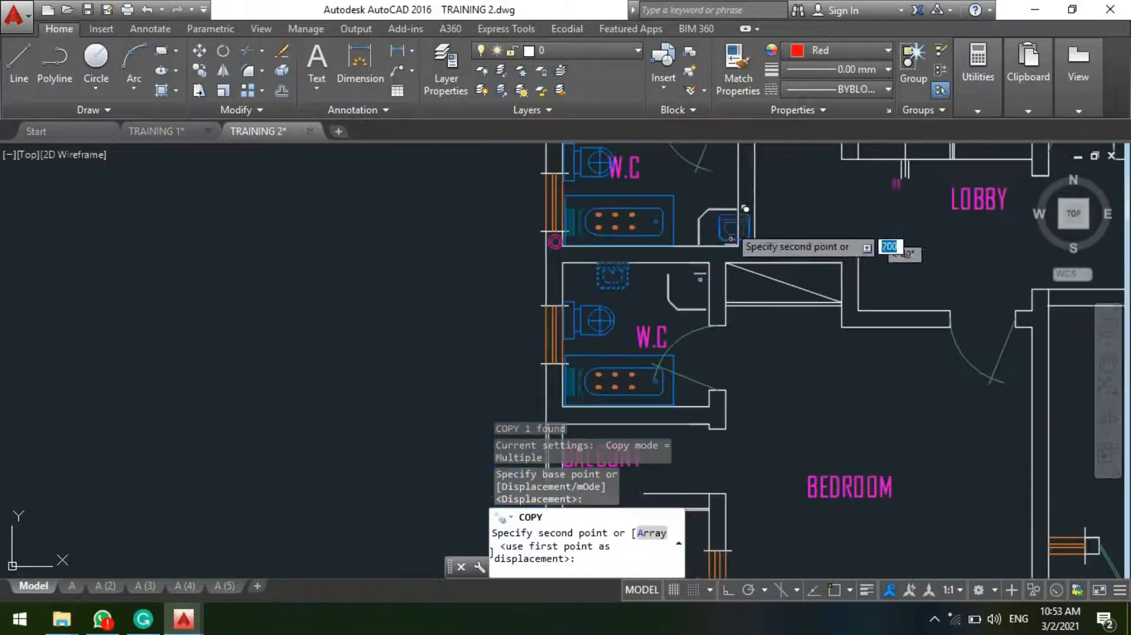
middle_click_drag(706, 205, 600, 274)
scroll(589, 236, "up", 5)
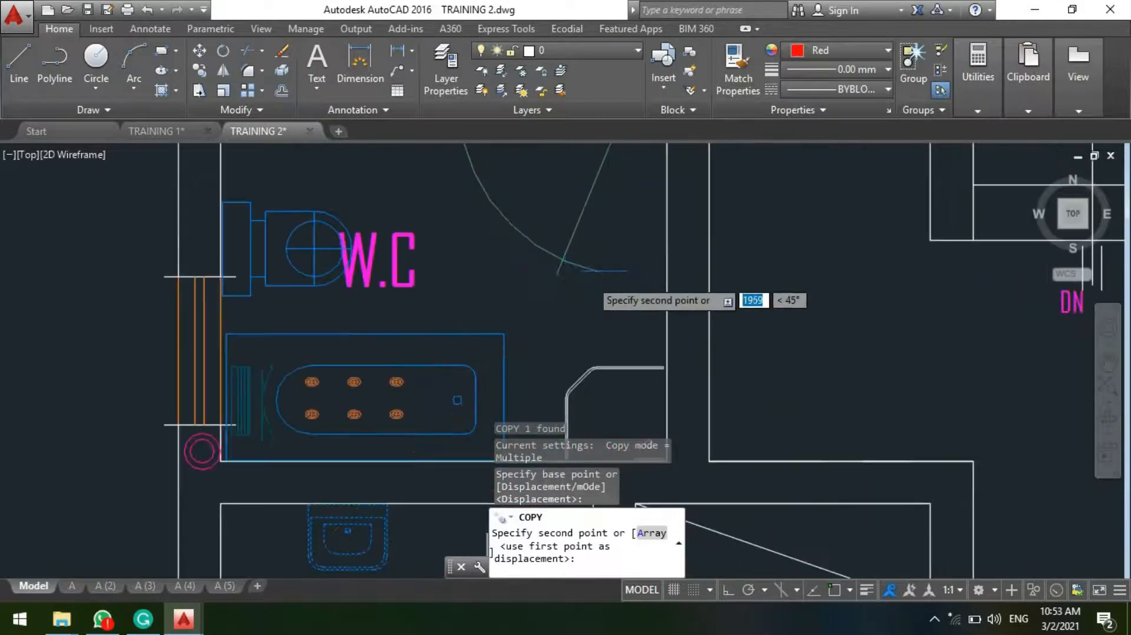
key("Escape")
Step: Rotate the copied washbasin 90 degrees clockwise so its back faces the side wall opposite the toilet
type("rp")
key("BackSpace")
type("o")
key("space")
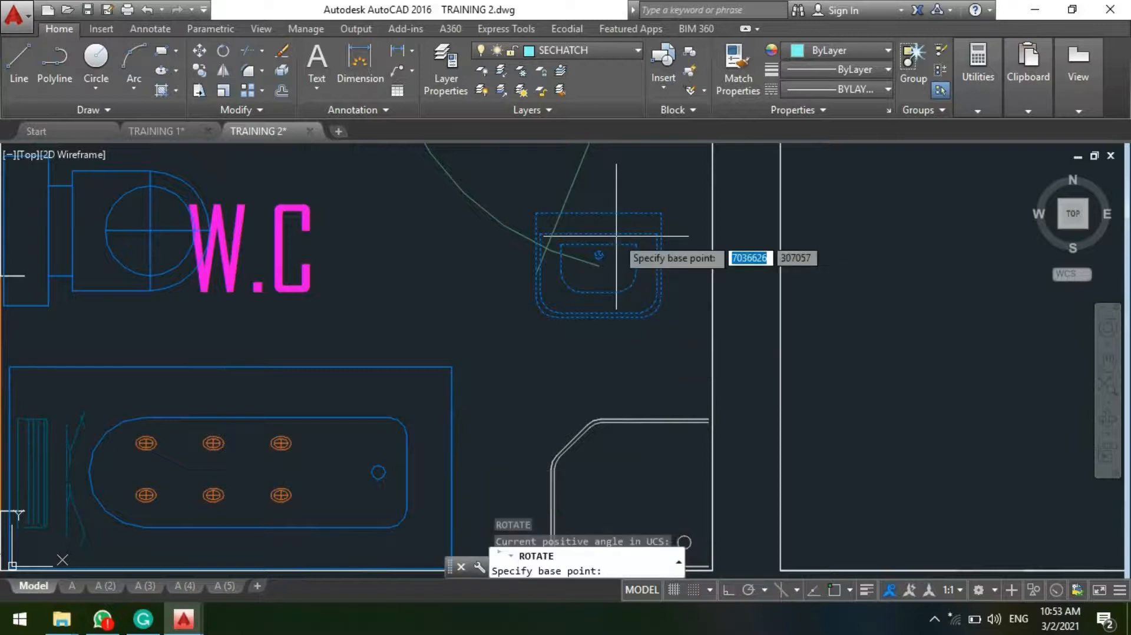
left_click(545, 269)
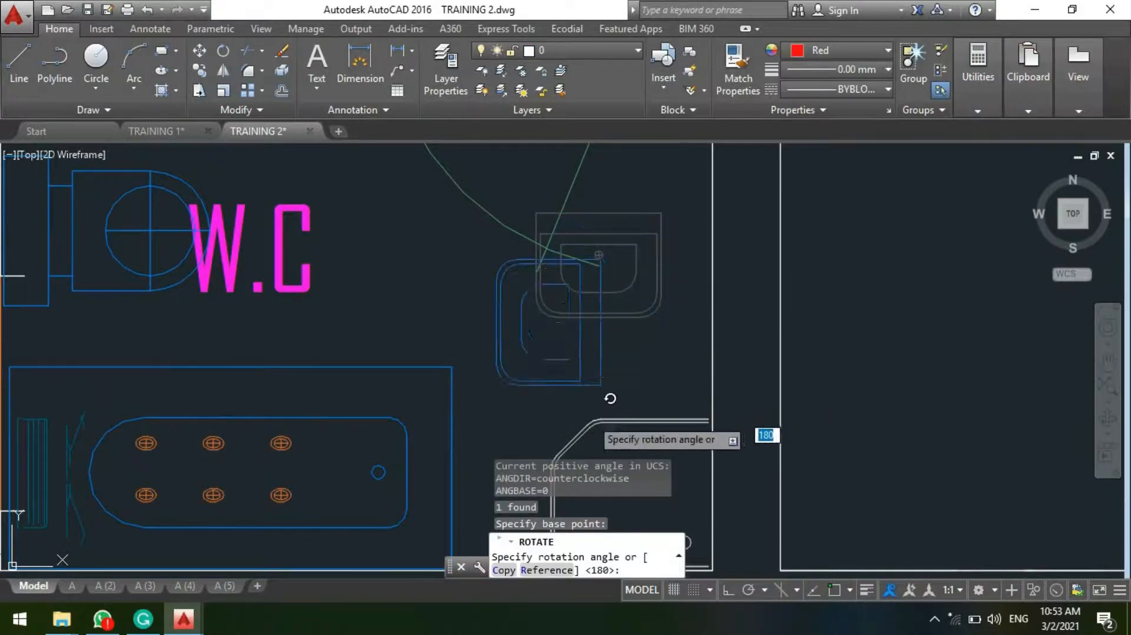
left_click(586, 393)
left_click(583, 373)
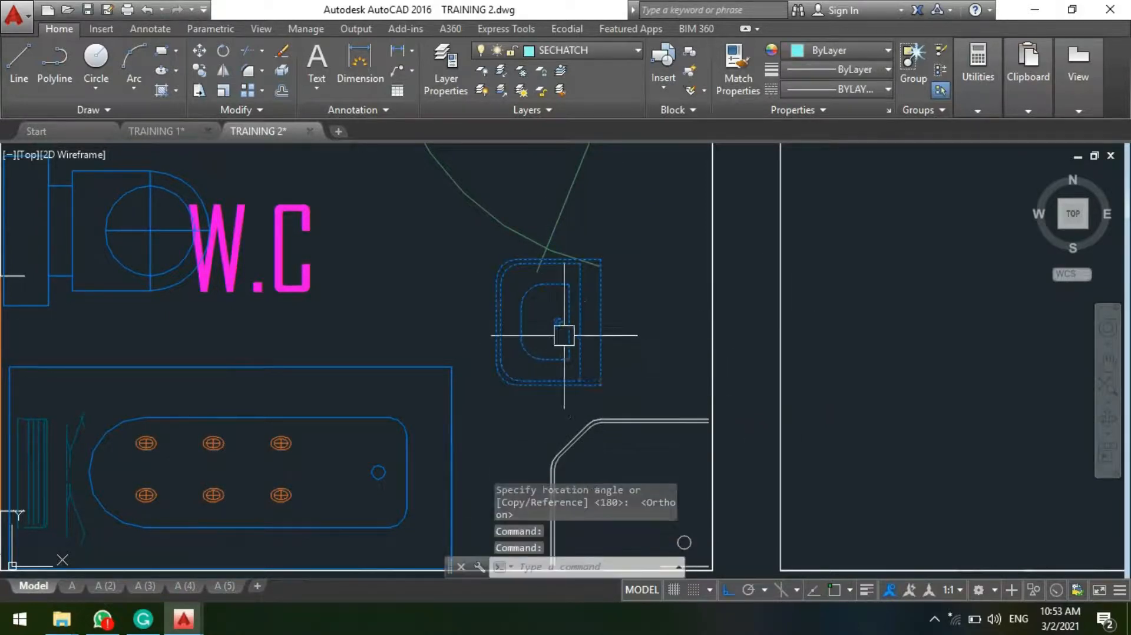
type("l.")
key("Return")
left_click(595, 316)
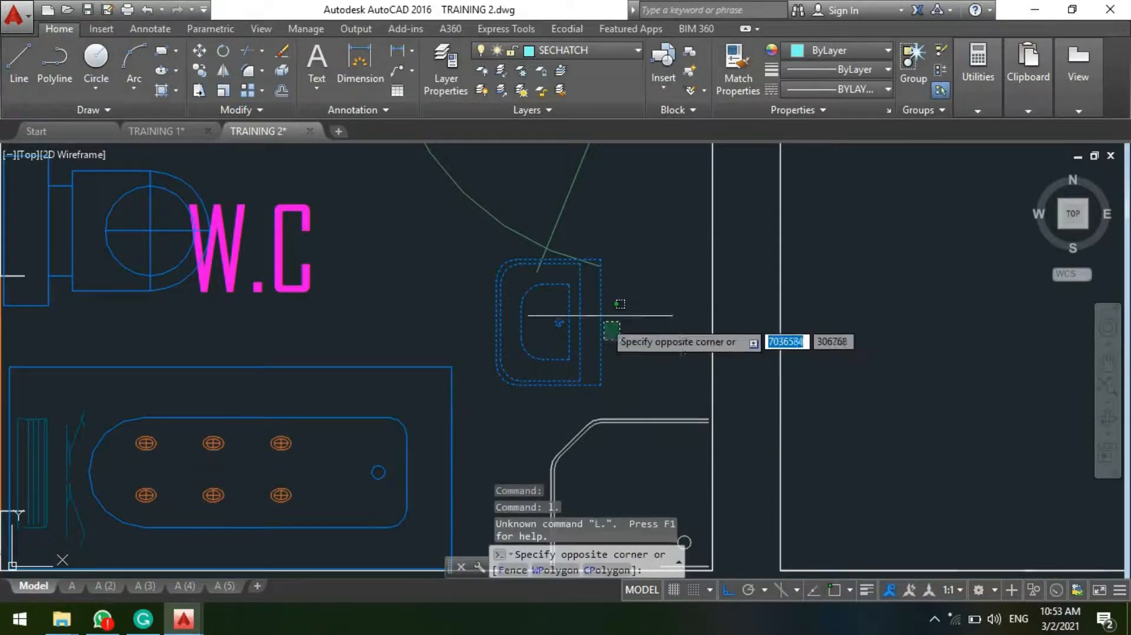
key("Escape")
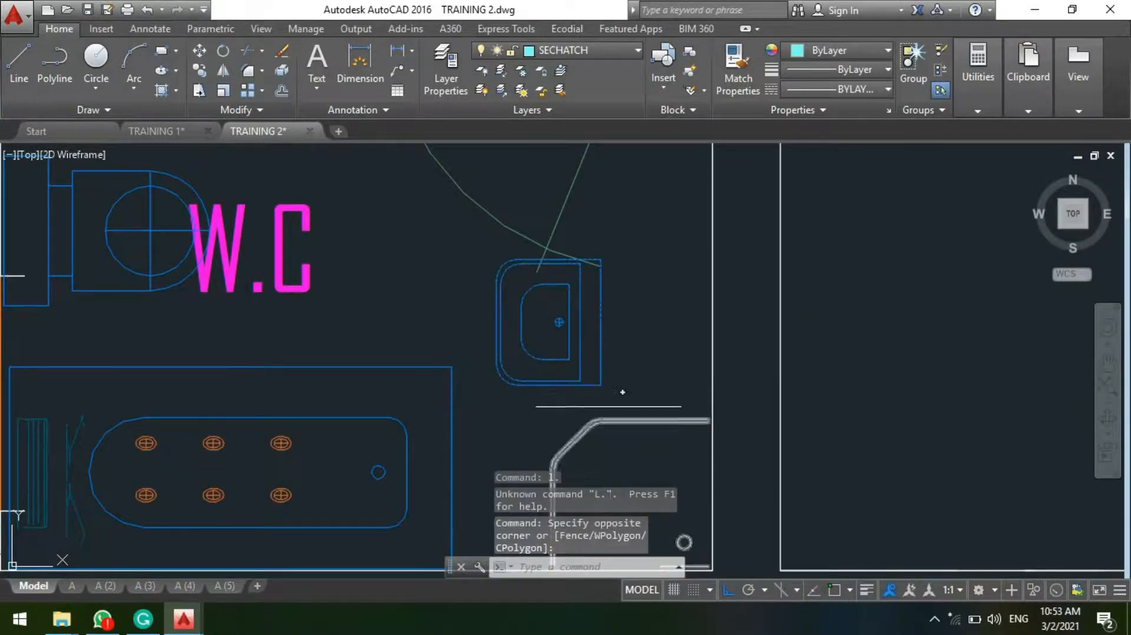
type("l")
key("Return")
left_click(584, 345)
key("Escape")
key("Escape")
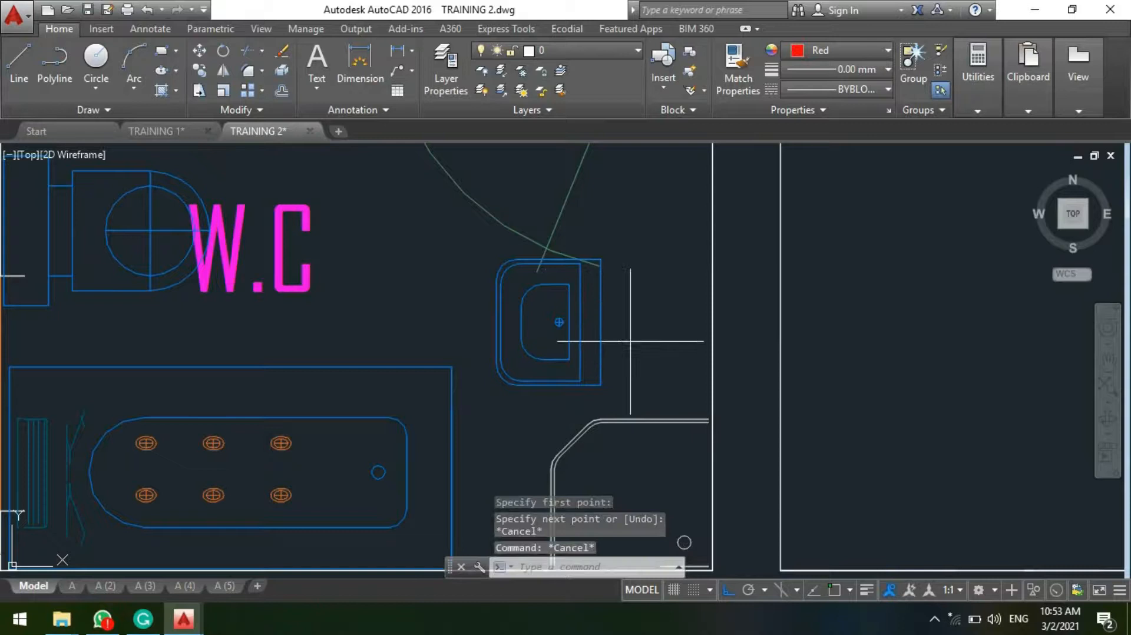
Step: Move the rotated washbasin with Ortho off so its back sits against the side wall, between the door and the shower tray
left_click(551, 341)
left_click(569, 361)
type("m")
key("Return")
left_click(560, 335)
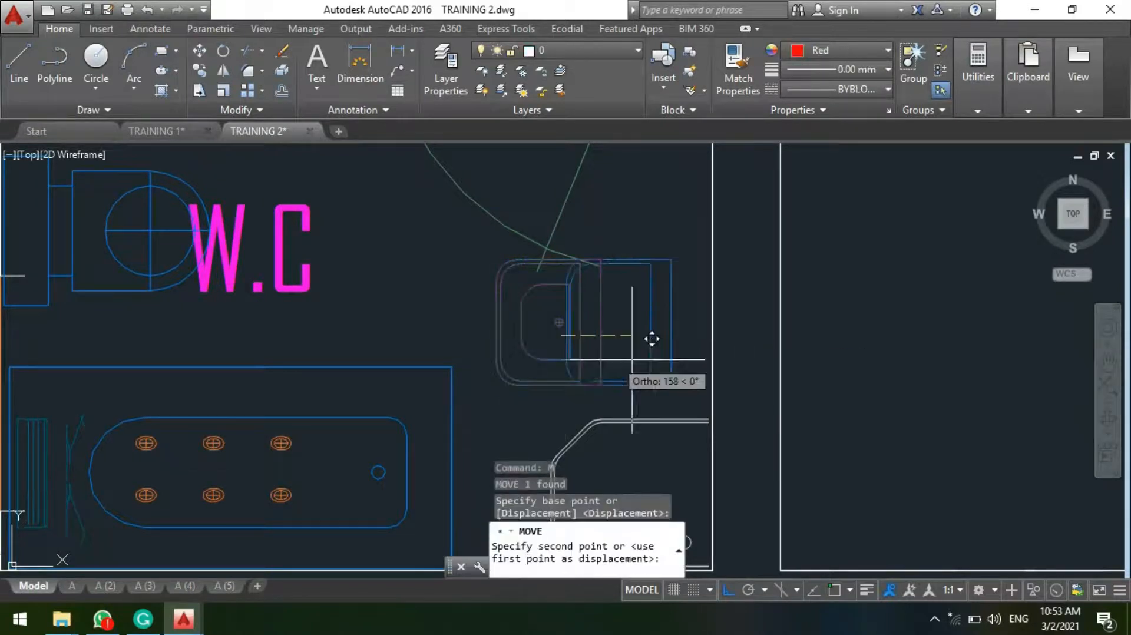
key("F8")
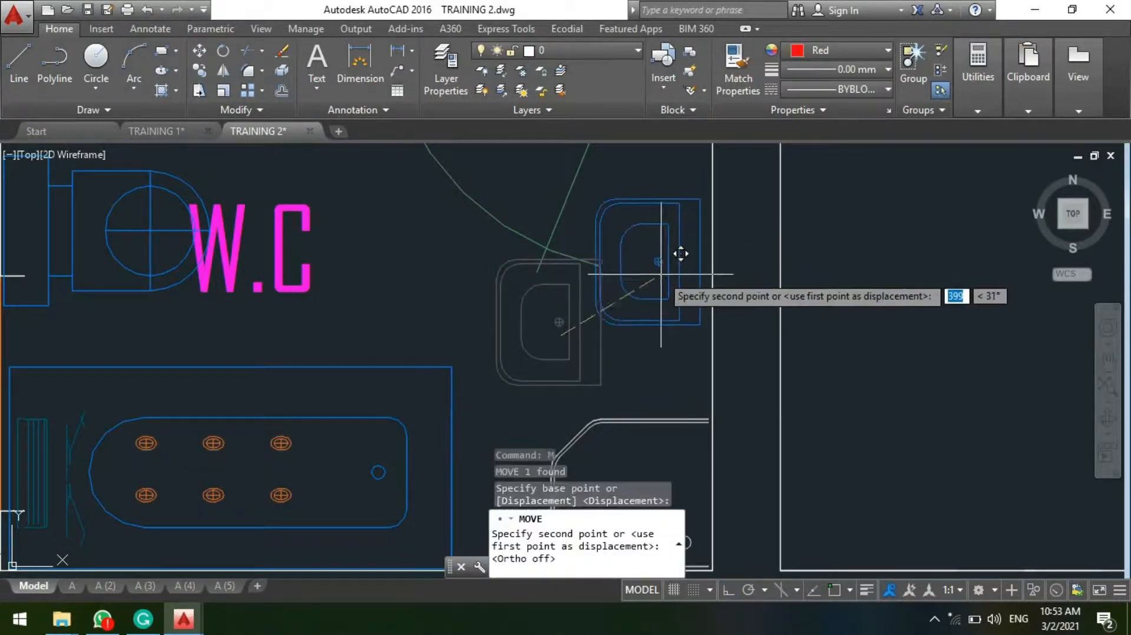
left_click(670, 269)
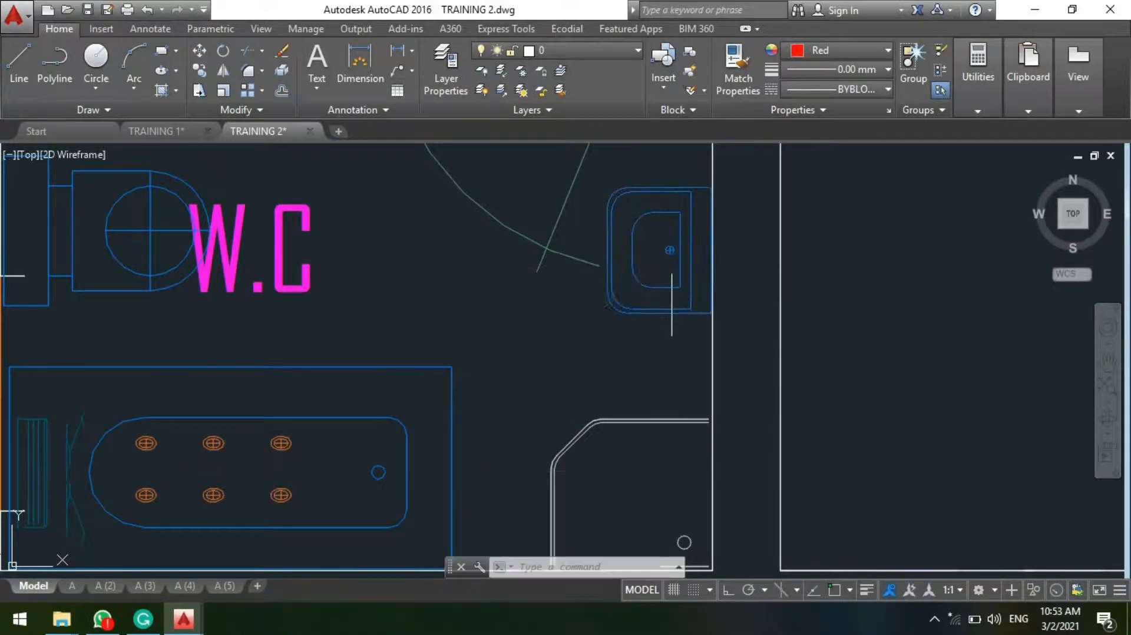
scroll(649, 317, "down", 3)
middle_click_drag(557, 252, 576, 224)
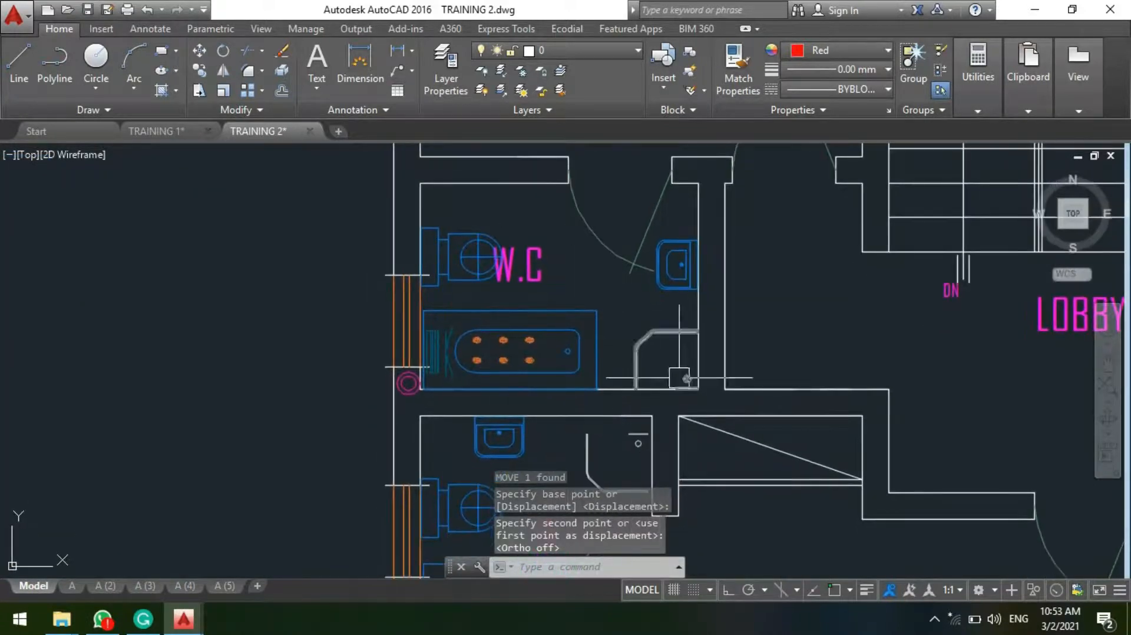
middle_click_drag(679, 378, 620, 410)
scroll(490, 387, "up", 2)
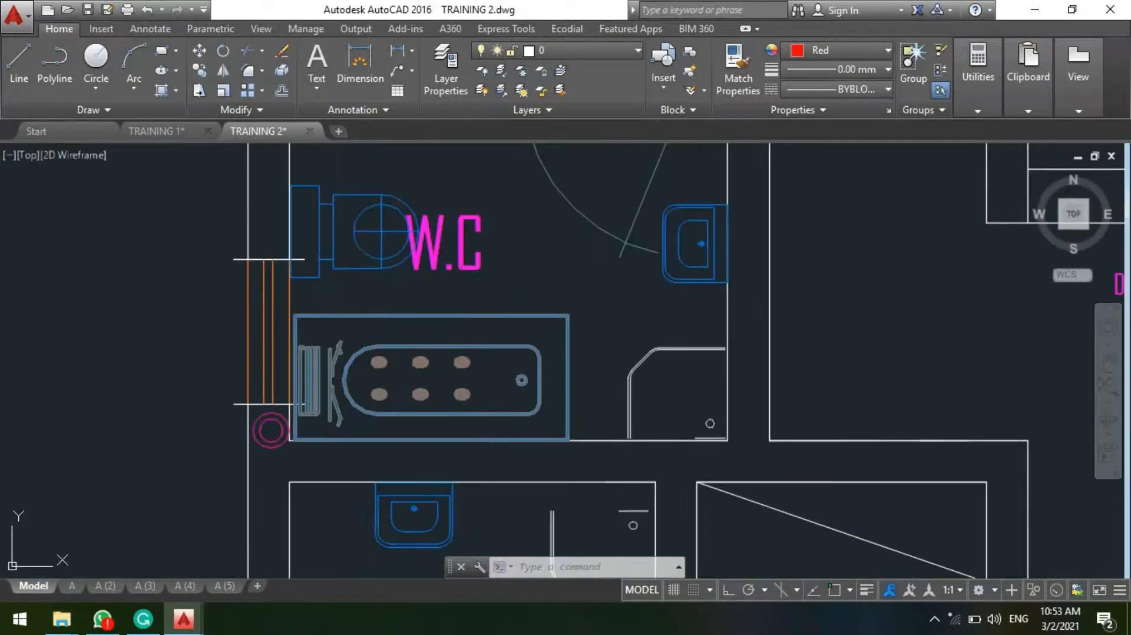
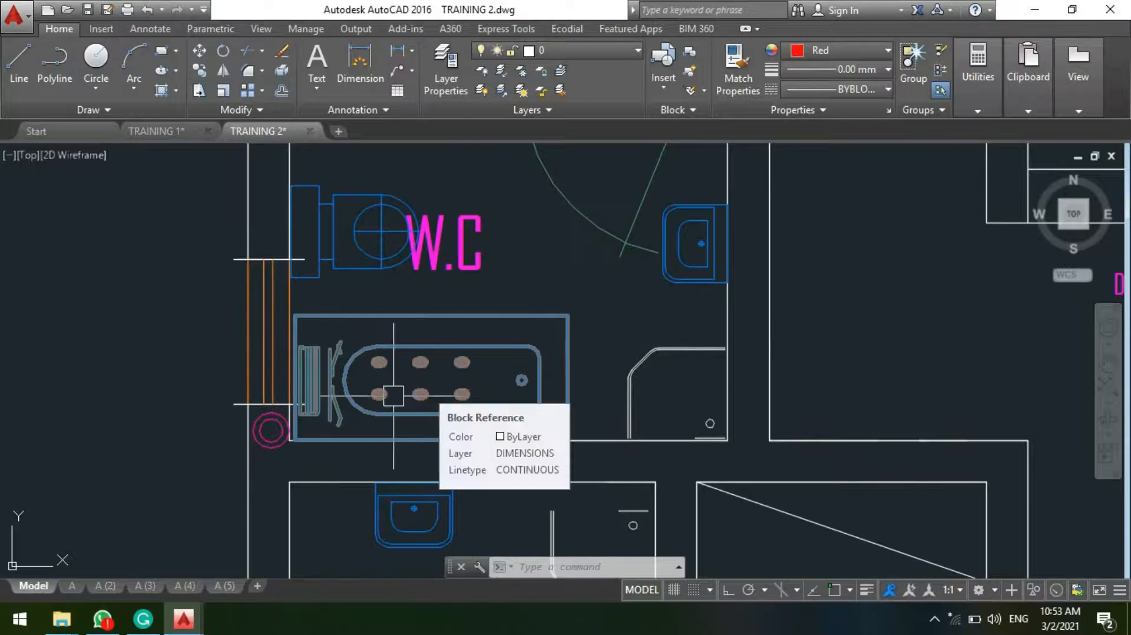
Step: Delete the six-jet whirlpool bathtub from the first floor plan's upper W.C
scroll(502, 358, "down", 2)
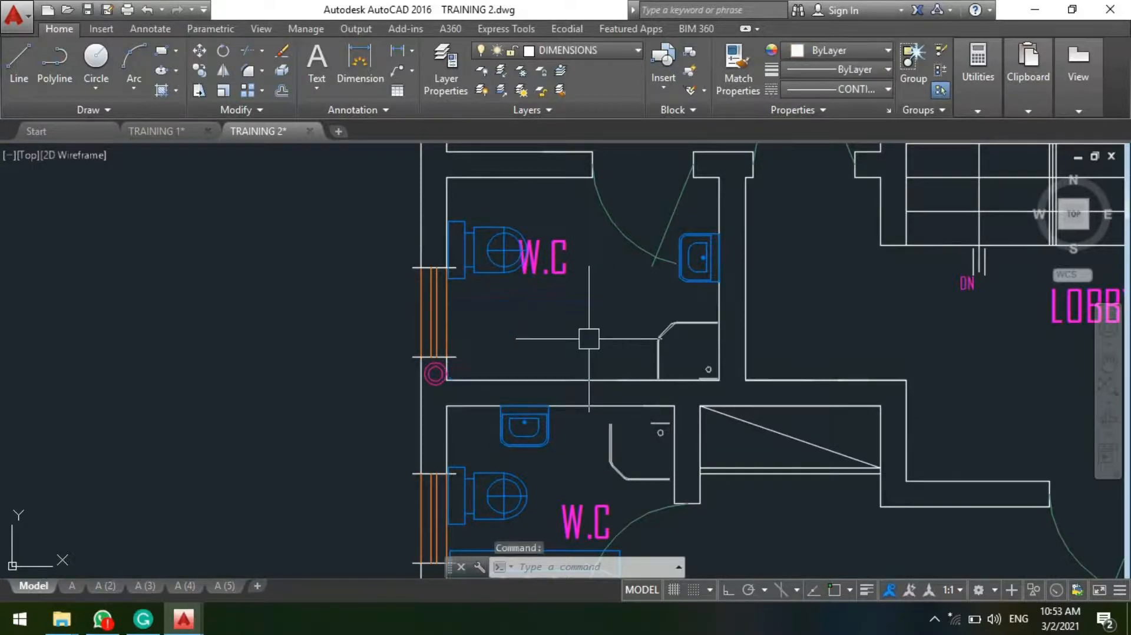
key("Delete")
Step: Copy the alcove single ended standard bathtub from the legend into the upper W.C., against the window wall and the lower partition wall
scroll(589, 338, "down", 10)
middle_click_drag(258, 407, 417, 378)
scroll(611, 389, "down", 5)
scroll(351, 360, "up", 12)
key("Escape")
scroll(351, 361, "up", 3)
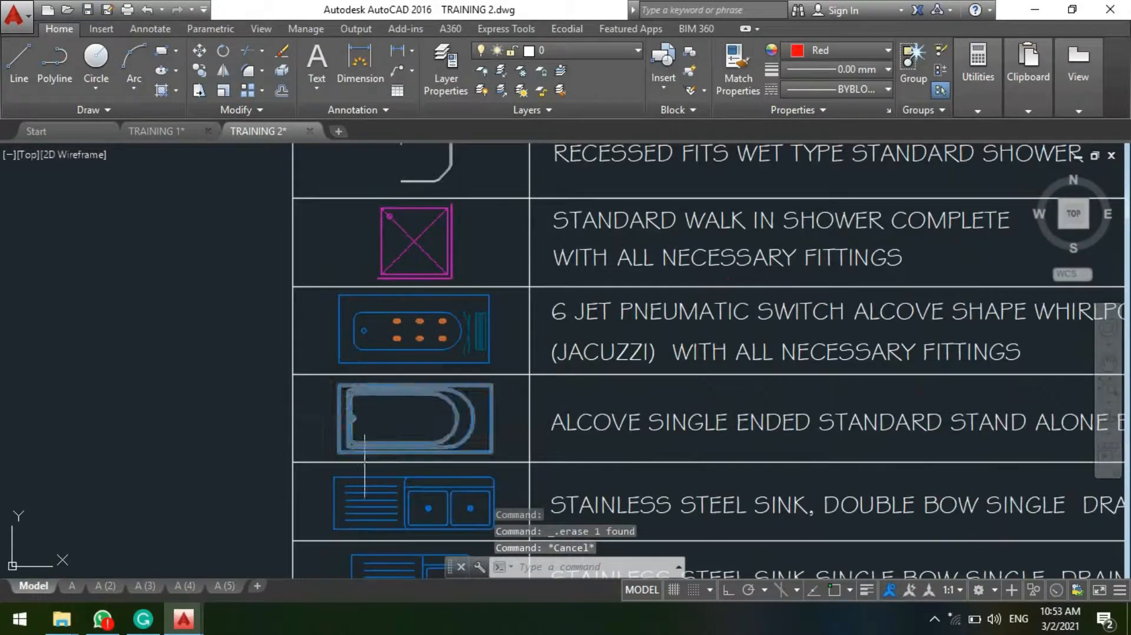
left_click(353, 420)
type("cp")
key("Return")
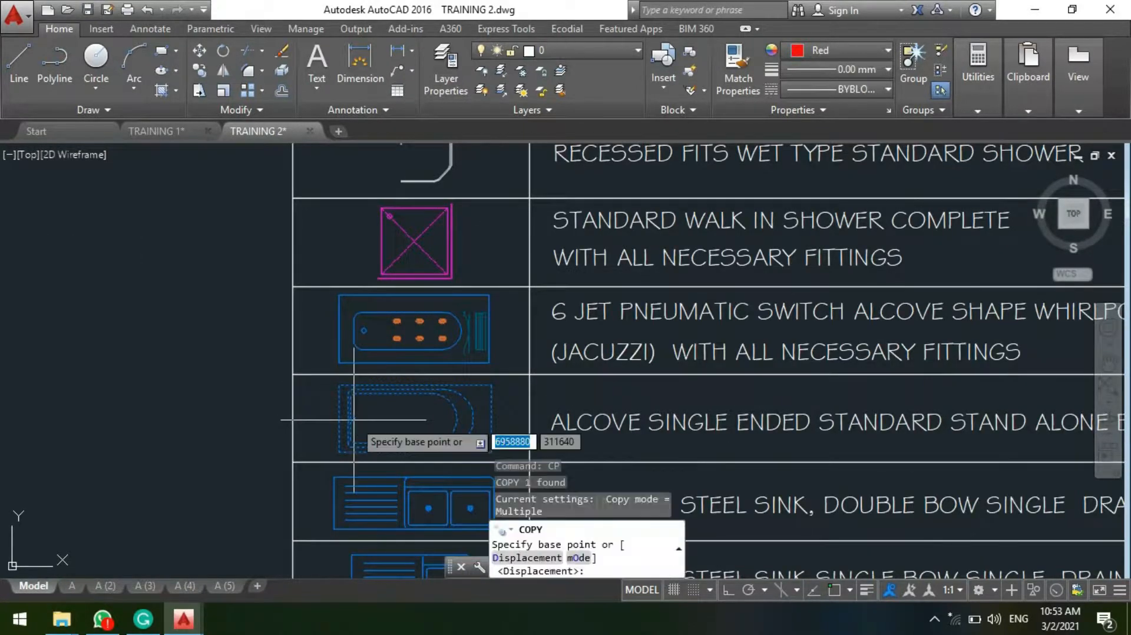
left_click(354, 419)
scroll(170, 285, "down", 3)
scroll(352, 347, "up", 6)
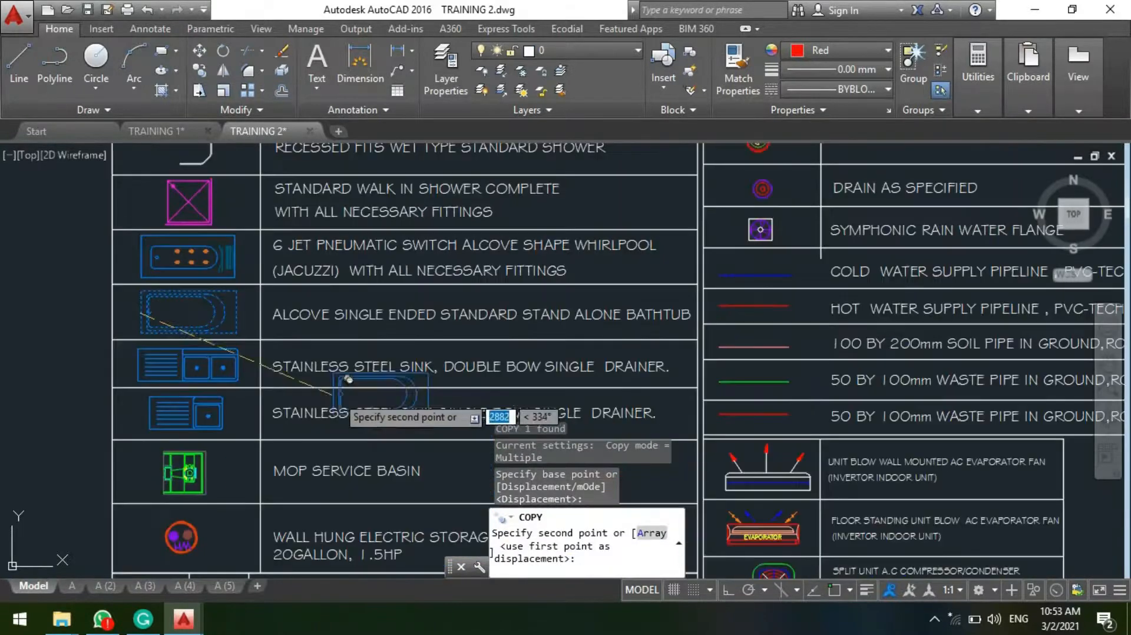
scroll(340, 335, "down", 10)
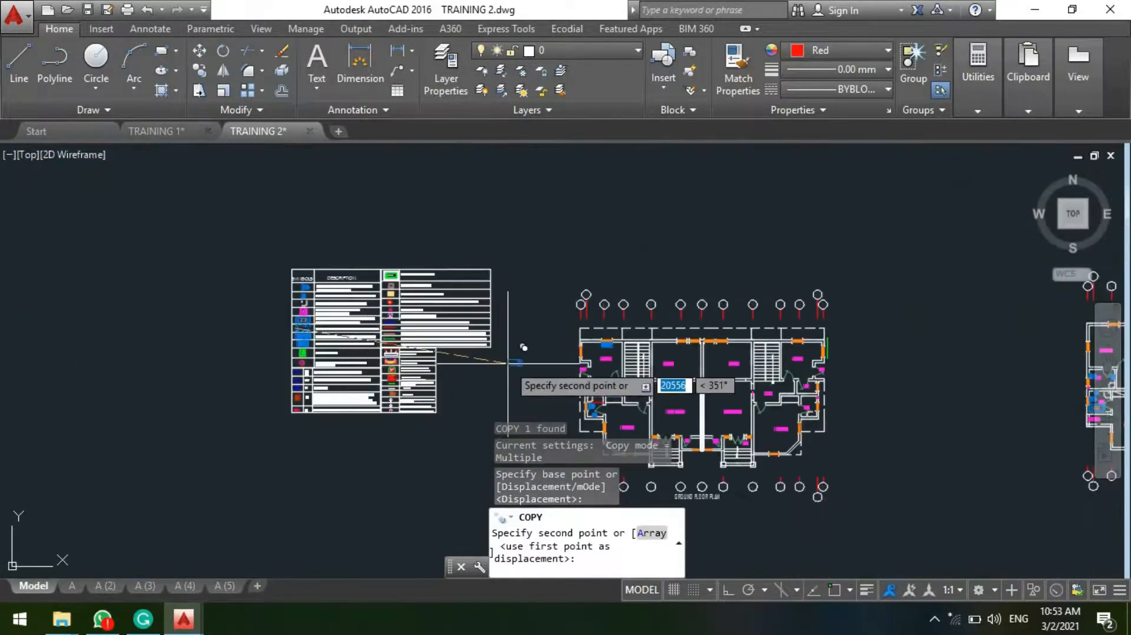
scroll(513, 307, "up", 6)
scroll(313, 227, "down", 5)
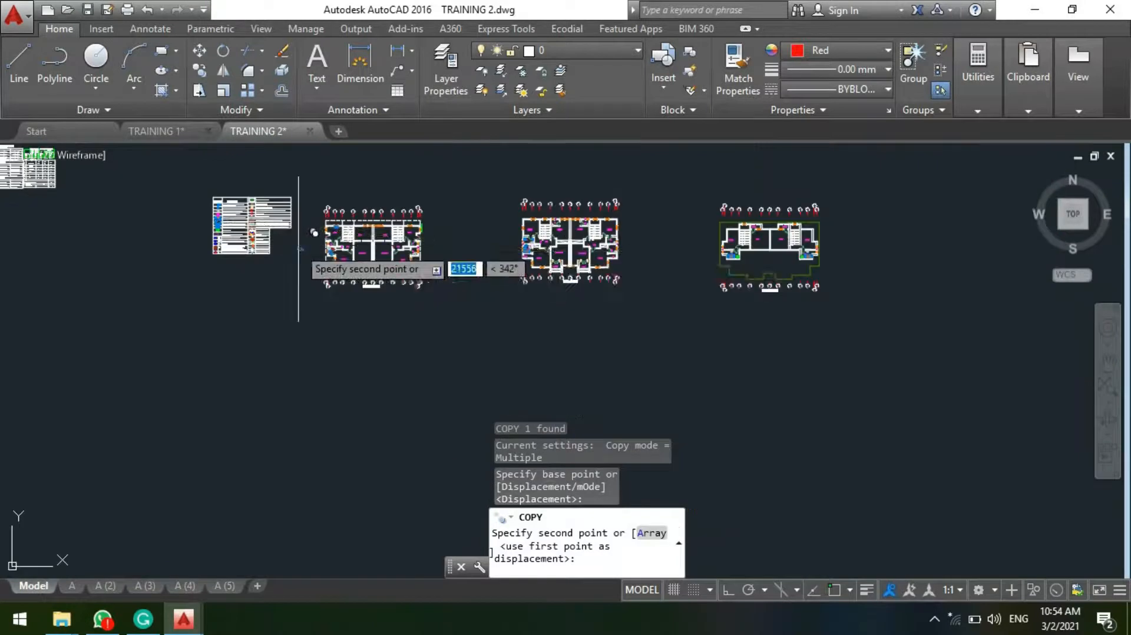
scroll(517, 224, "up", 4)
scroll(338, 211, "up", 2)
scroll(404, 290, "up", 5)
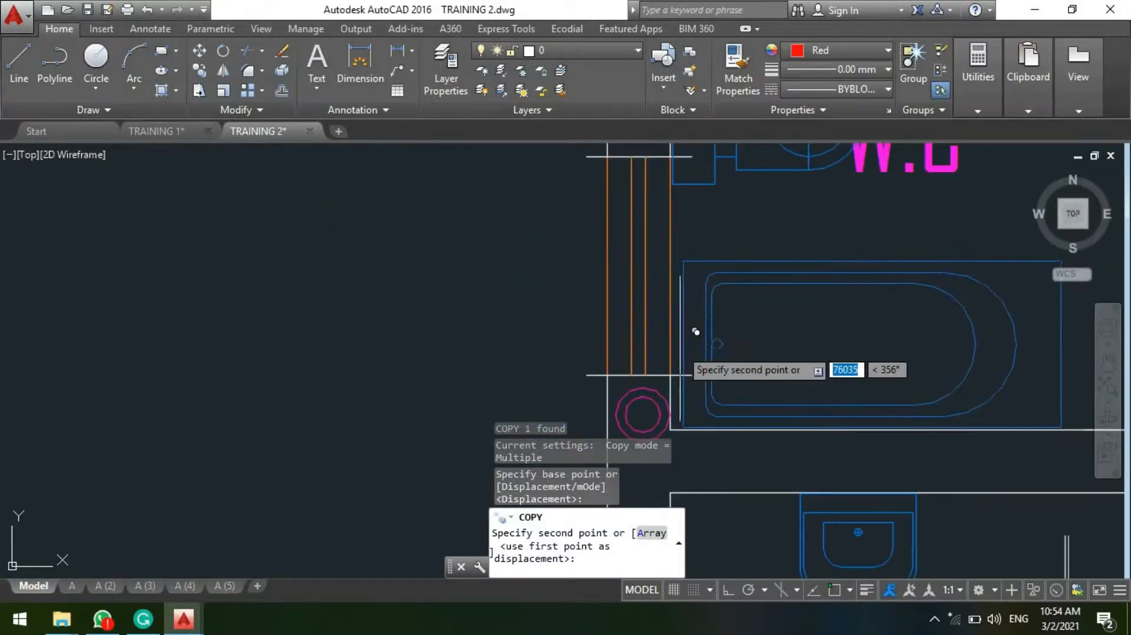
left_click(687, 332)
scroll(432, 315, "down", 6)
key("Return")
Step: Examine the fixture layout in the first floor W.C.s and the whirlpool and mop basin in the penth floor W.C
scroll(612, 321, "up", 2)
scroll(629, 315, "up", 2)
middle_click_drag(596, 253, 585, 305)
scroll(651, 389, "down", 2)
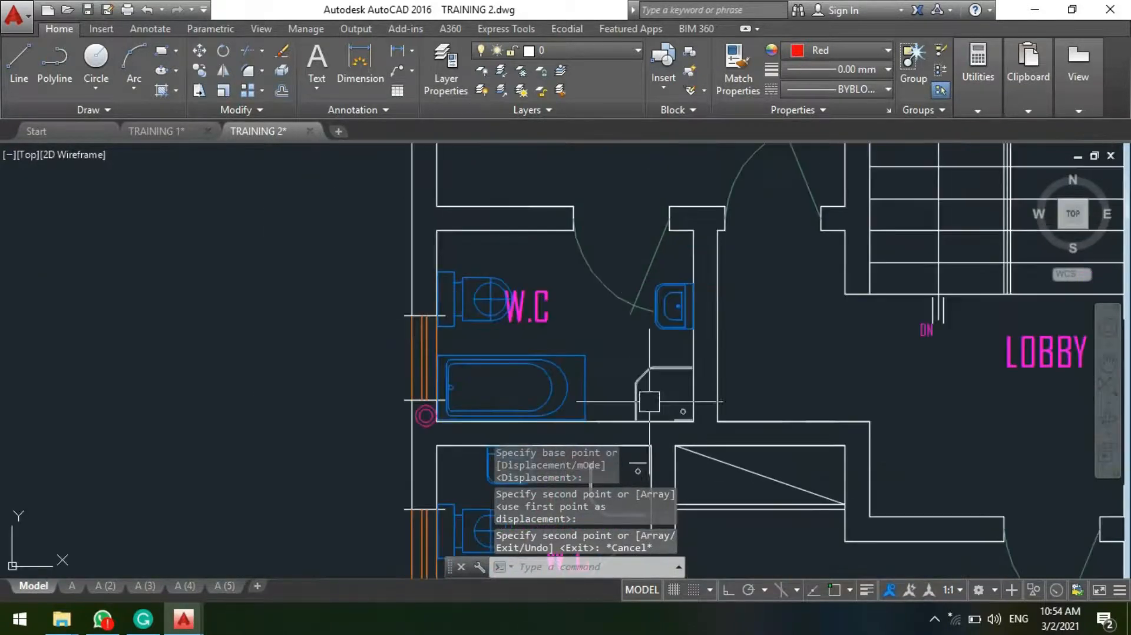
scroll(654, 347, "up", 4)
scroll(659, 274, "down", 7)
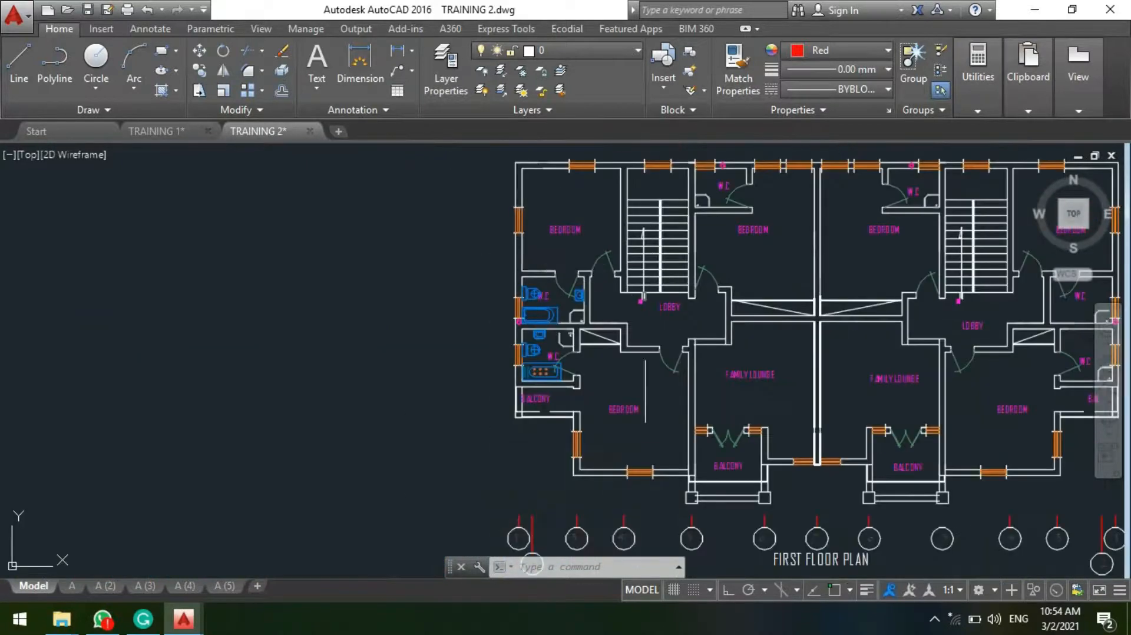
middle_click_drag(645, 391, 593, 395)
scroll(547, 292, "up", 2)
scroll(421, 340, "down", 8)
scroll(746, 332, "up", 10)
scroll(731, 331, "down", 2)
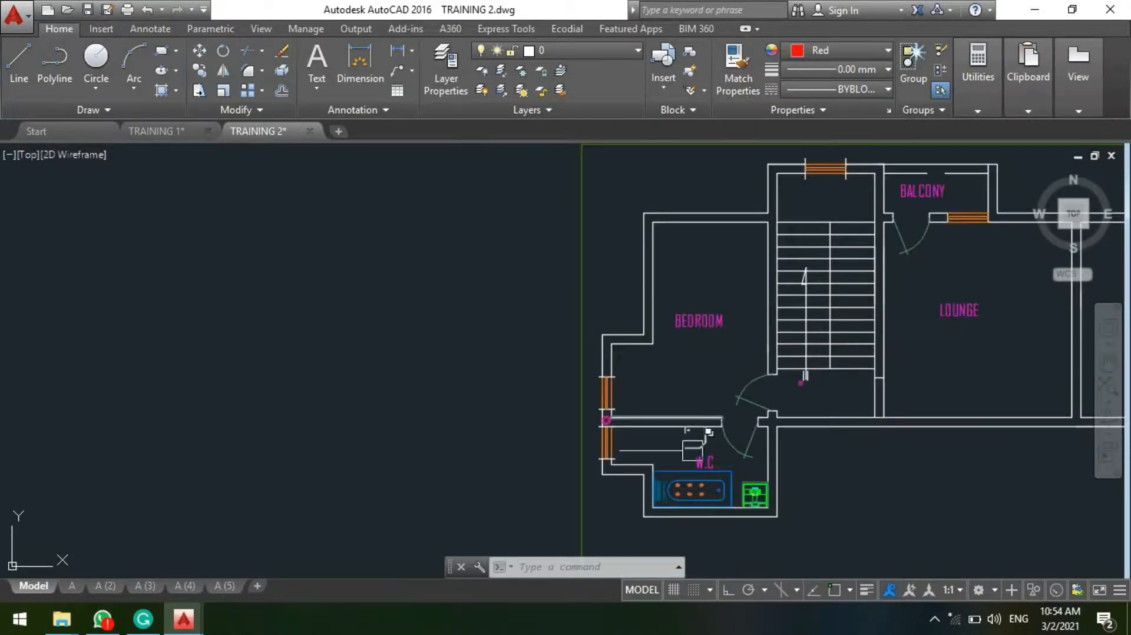
scroll(725, 533, "up", 2)
scroll(725, 533, "up", 1)
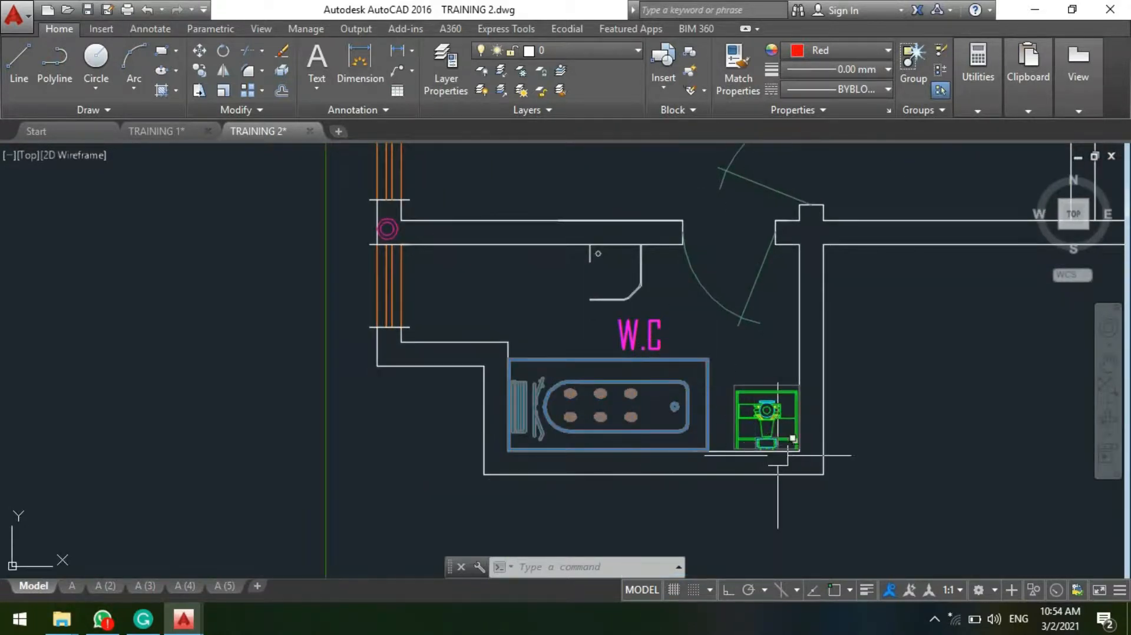
scroll(751, 400, "up", 3)
scroll(789, 412, "down", 4)
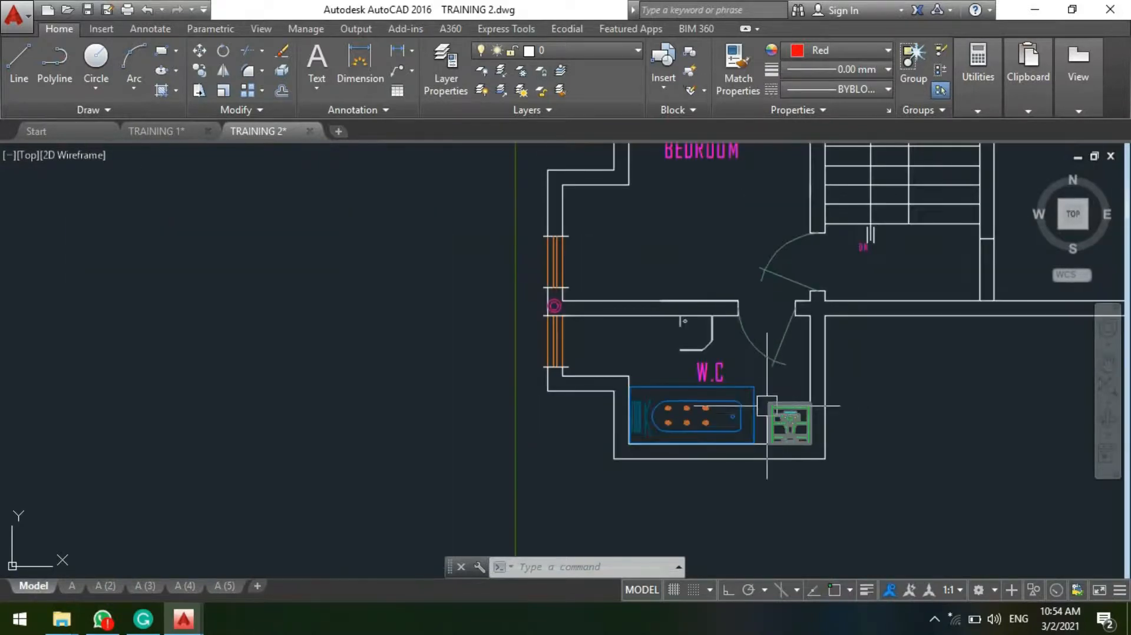
Step: Look up the mop service basin symbol in the legend table
scroll(767, 406, "down", 2)
scroll(767, 406, "up", 2)
scroll(760, 383, "down", 5)
scroll(748, 344, "down", 3)
scroll(253, 298, "up", 8)
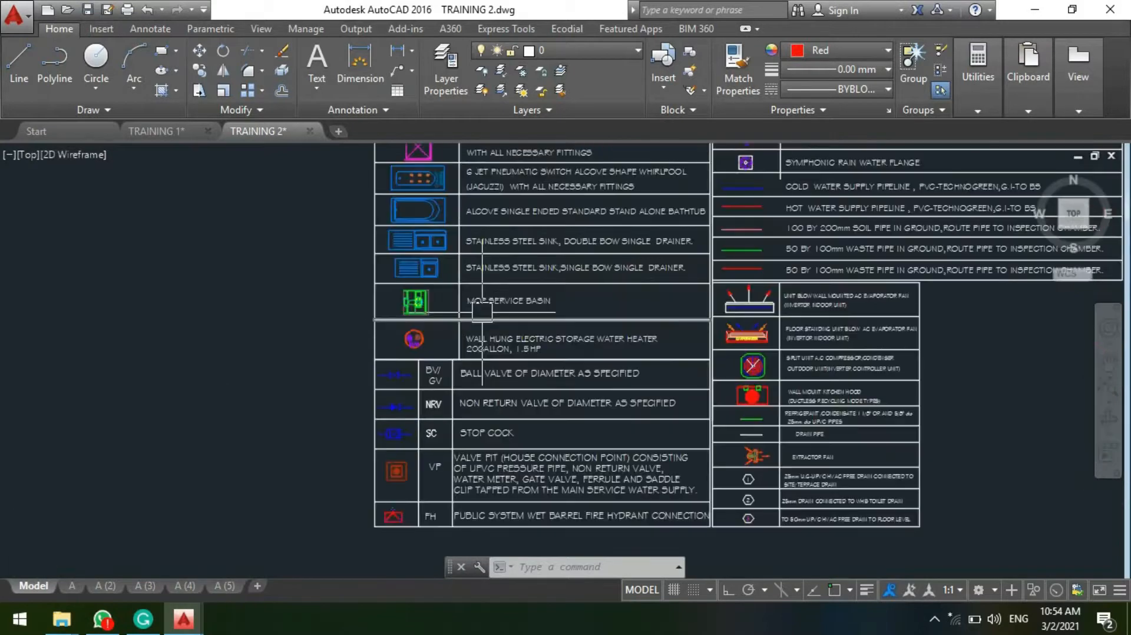
scroll(374, 323, "up", 2)
scroll(256, 274, "down", 7)
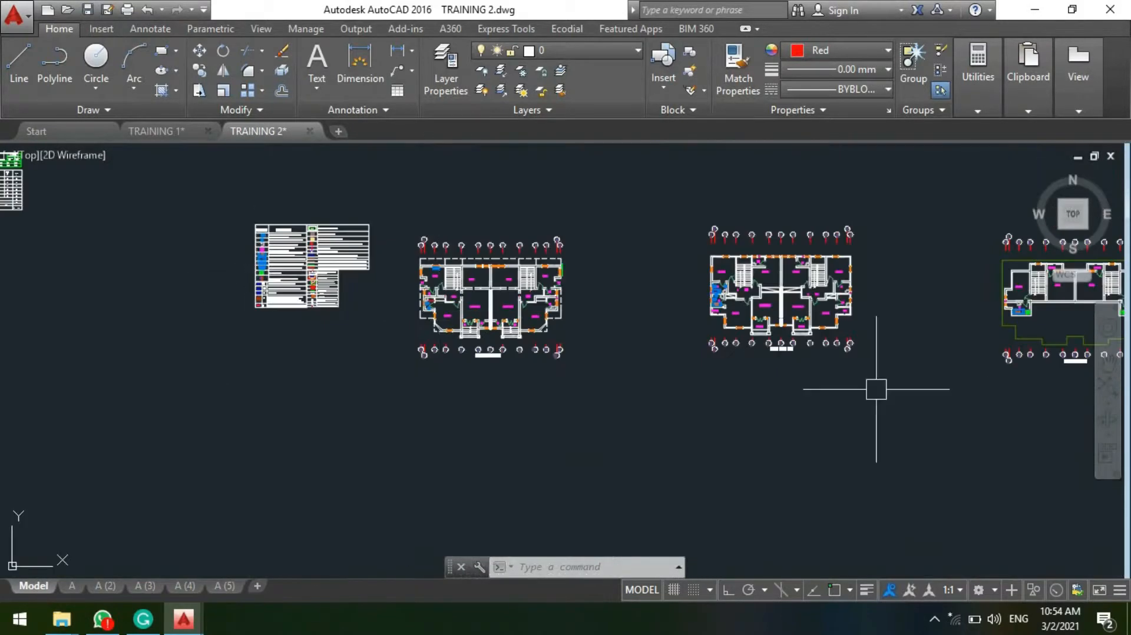
Step: Examine the spacing between the whirlpool tub, mop service basin, shower tray and door swing in the penth floor W.C
scroll(687, 348, "down", 2)
scroll(689, 331, "up", 10)
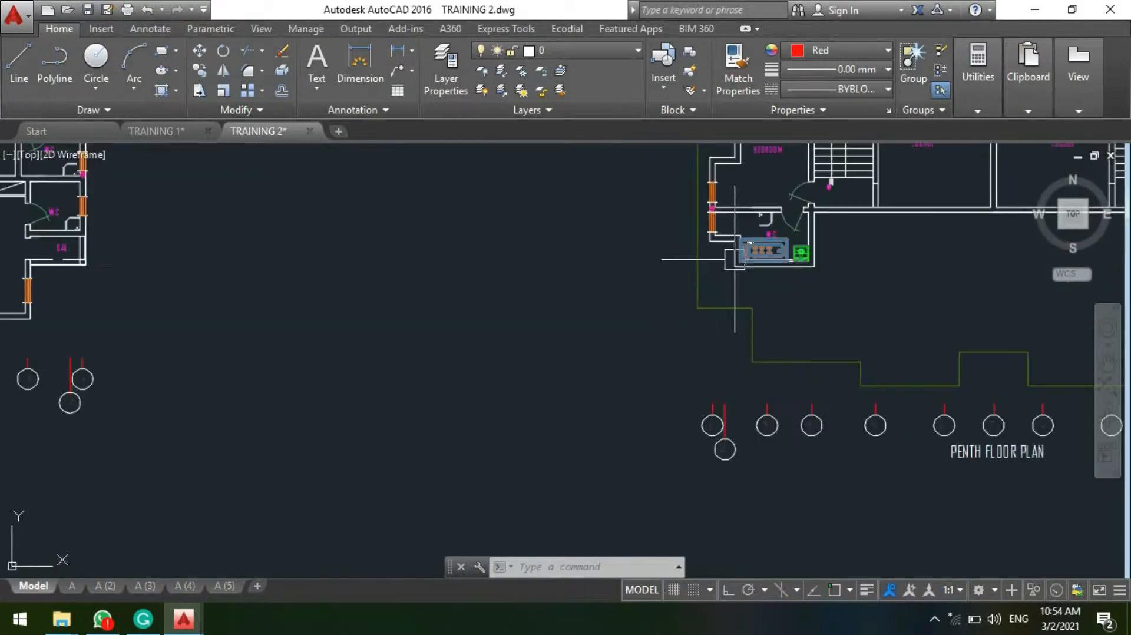
scroll(734, 260, "up", 4)
scroll(671, 302, "up", 1)
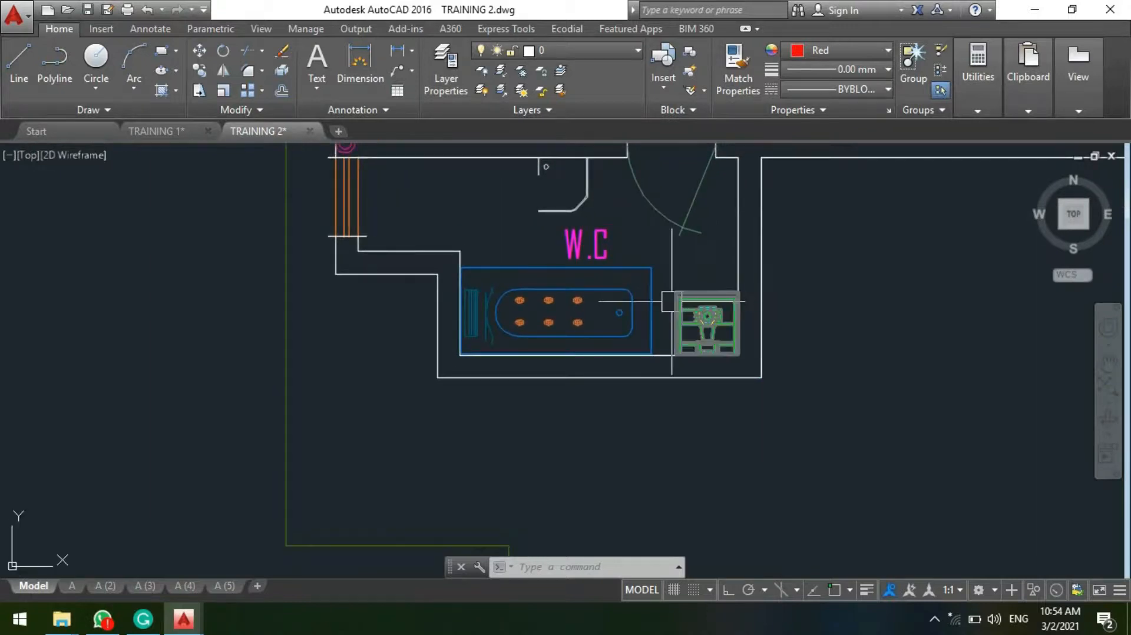
middle_click_drag(678, 306, 596, 344)
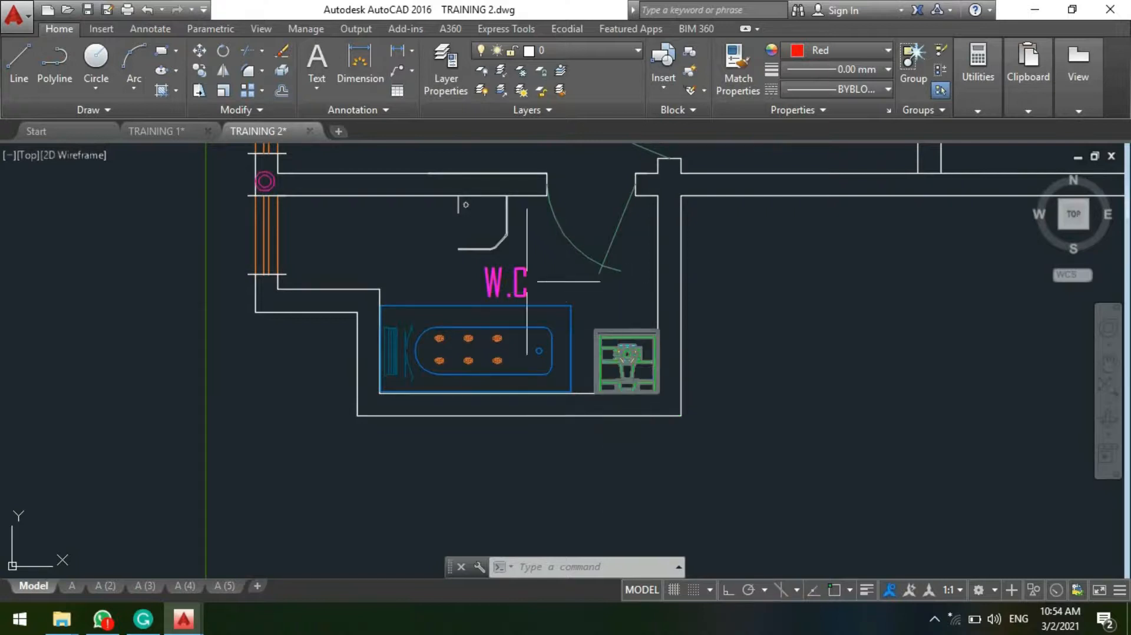
middle_click_drag(515, 277, 521, 281)
scroll(612, 354, "up", 2)
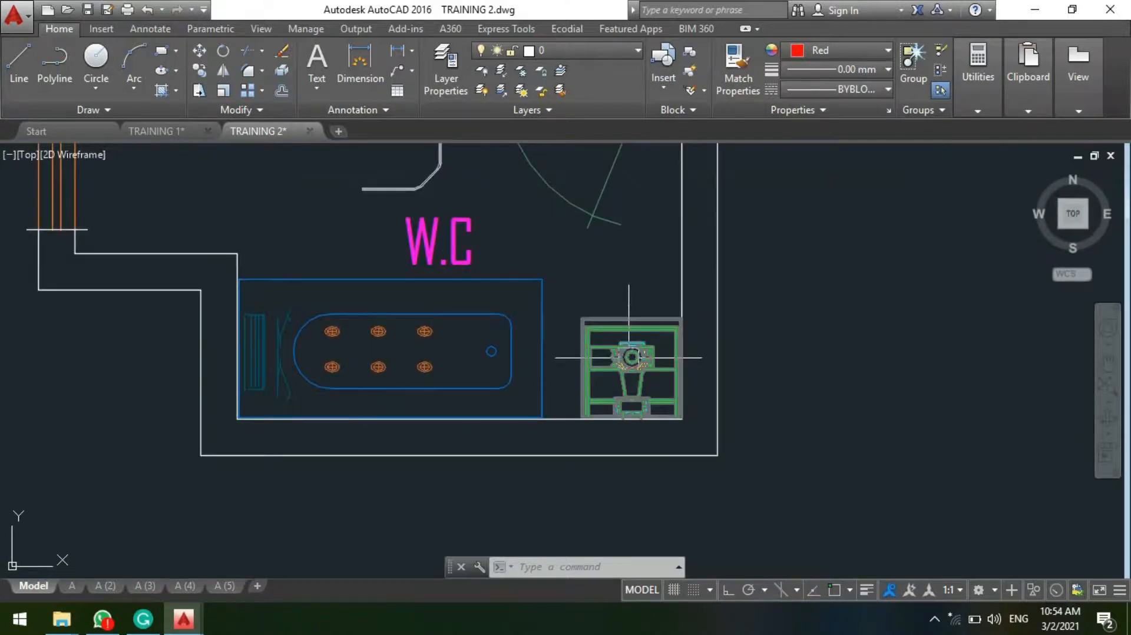
scroll(625, 364, "down", 2)
middle_click_drag(532, 350, 575, 415)
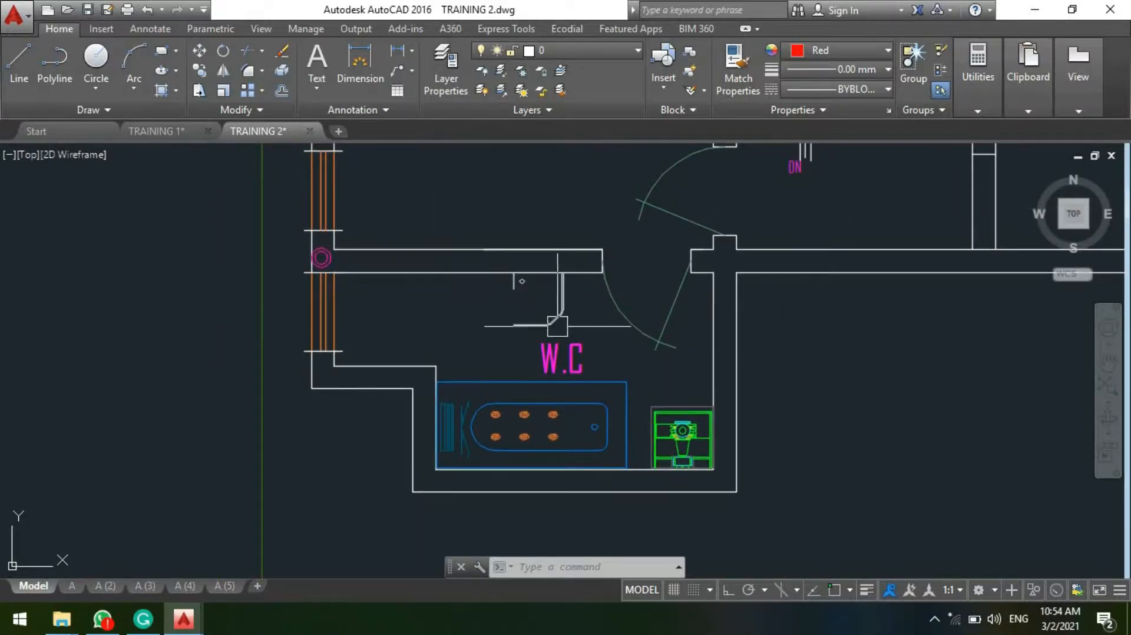
scroll(530, 356, "up", 2)
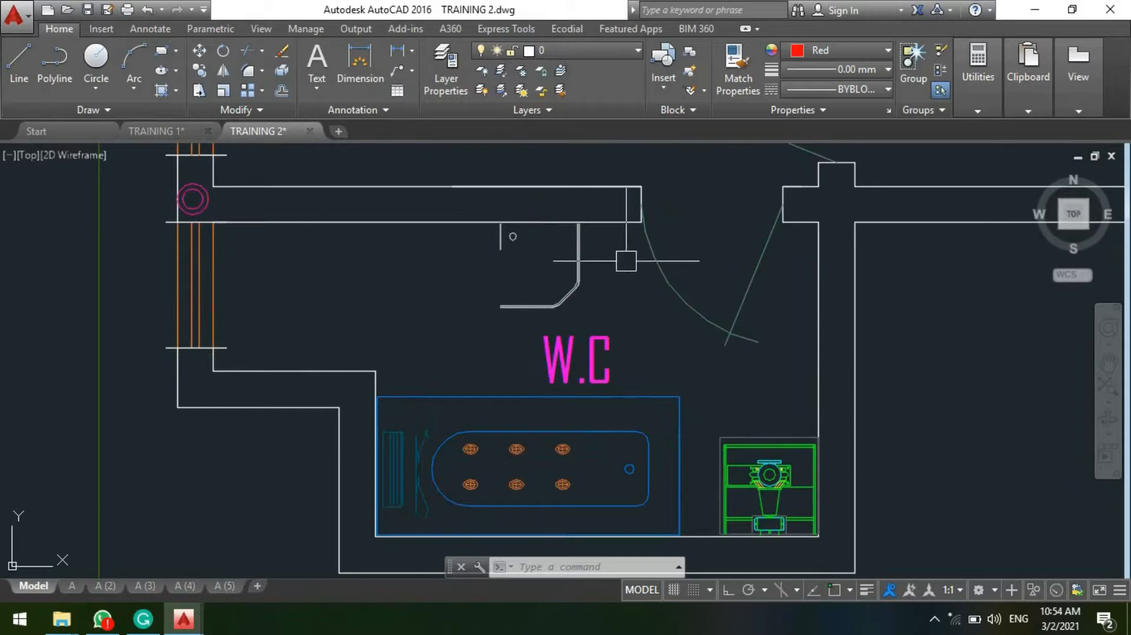
scroll(635, 360, "down", 9)
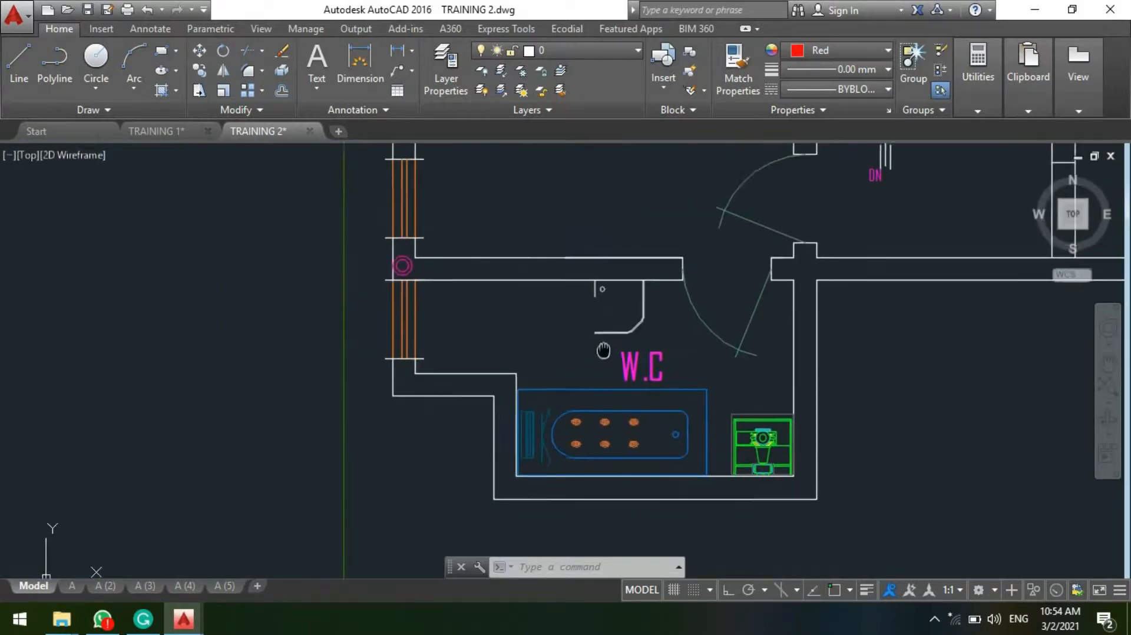
Step: Review the fixtures placed so far across the first floor and ground floor plans
scroll(635, 360, "down", 3)
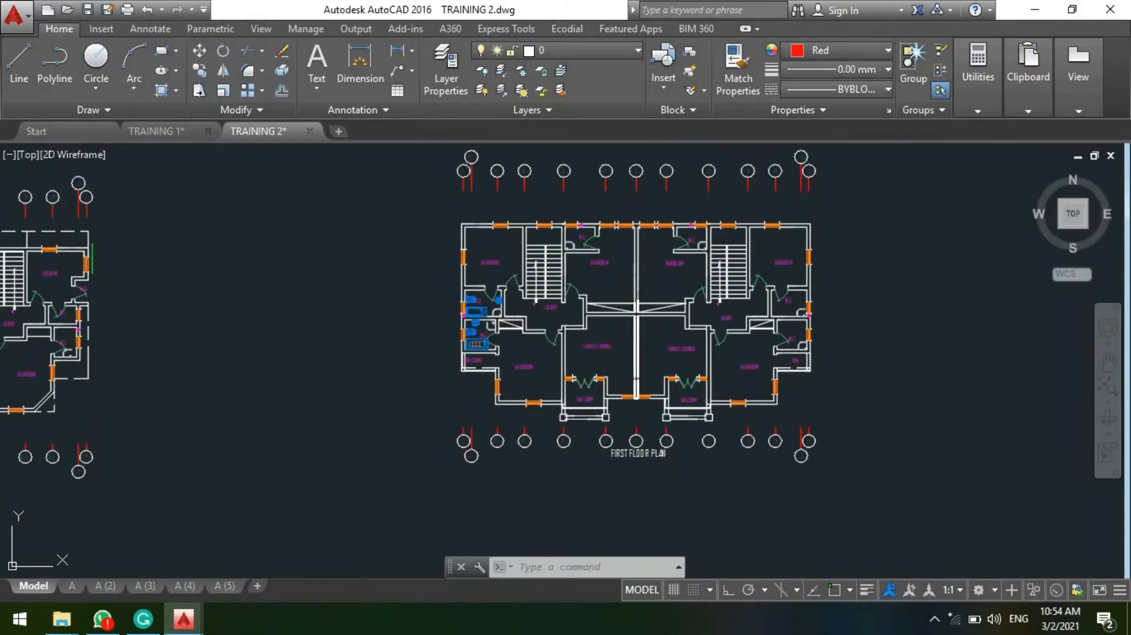
middle_click_drag(361, 347, 721, 350)
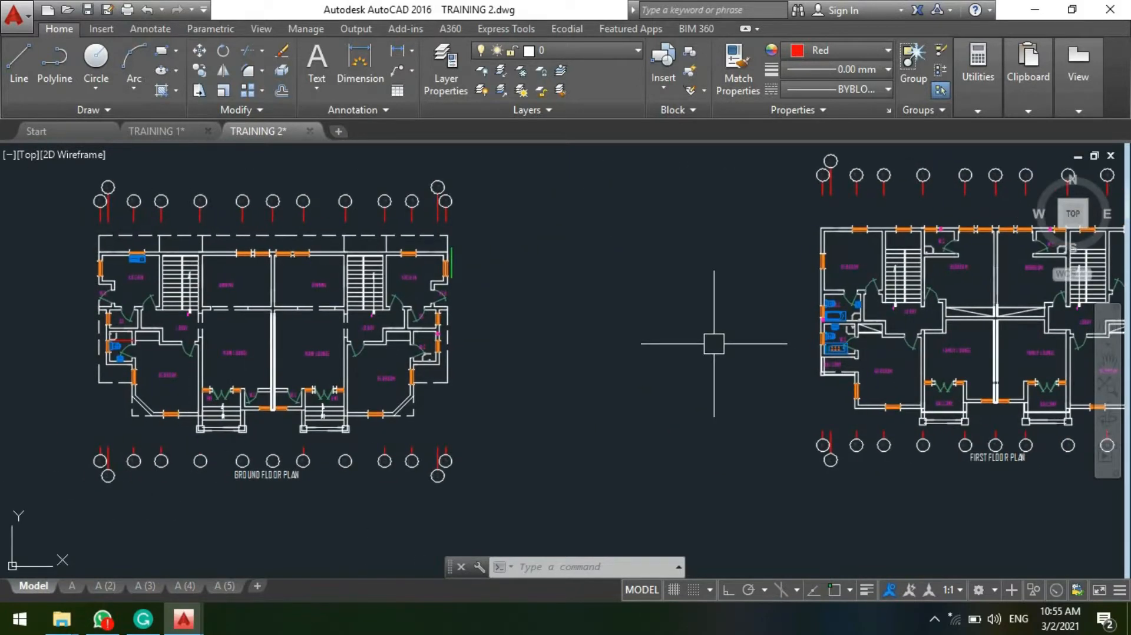
scroll(538, 263, "down", 5)
scroll(555, 296, "up", 3)
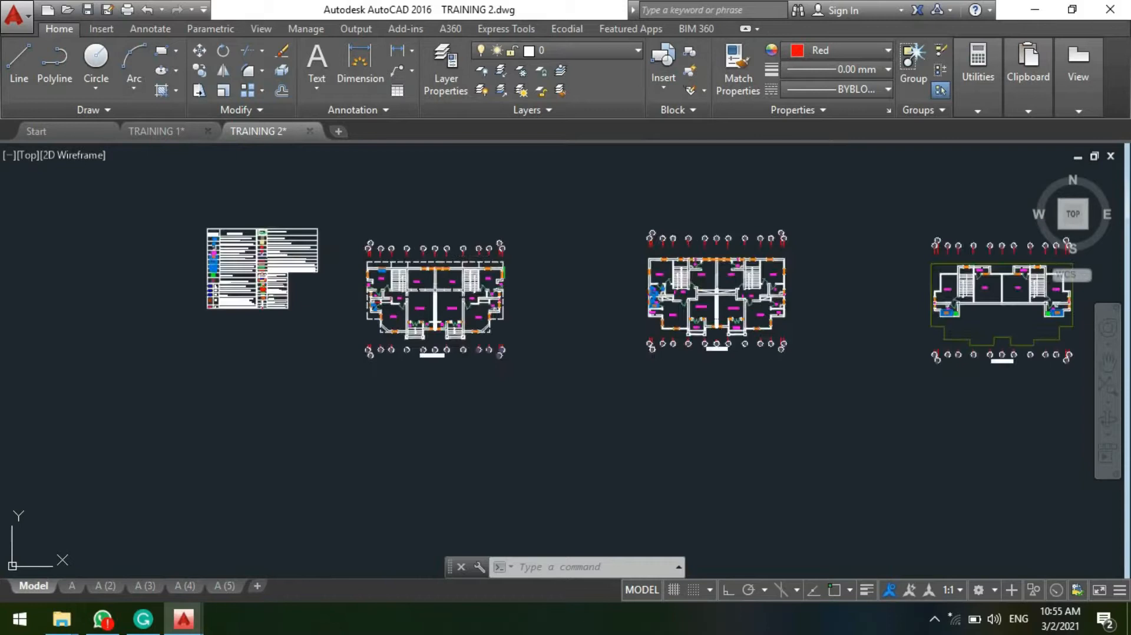
scroll(731, 321, "up", 5)
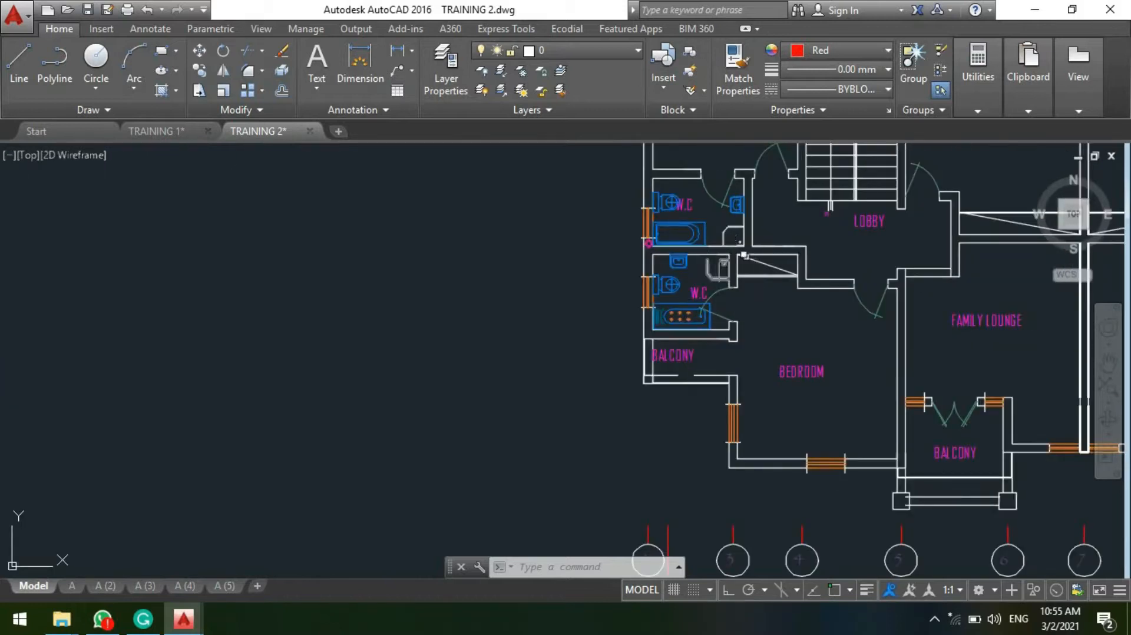
scroll(648, 295, "down", 5)
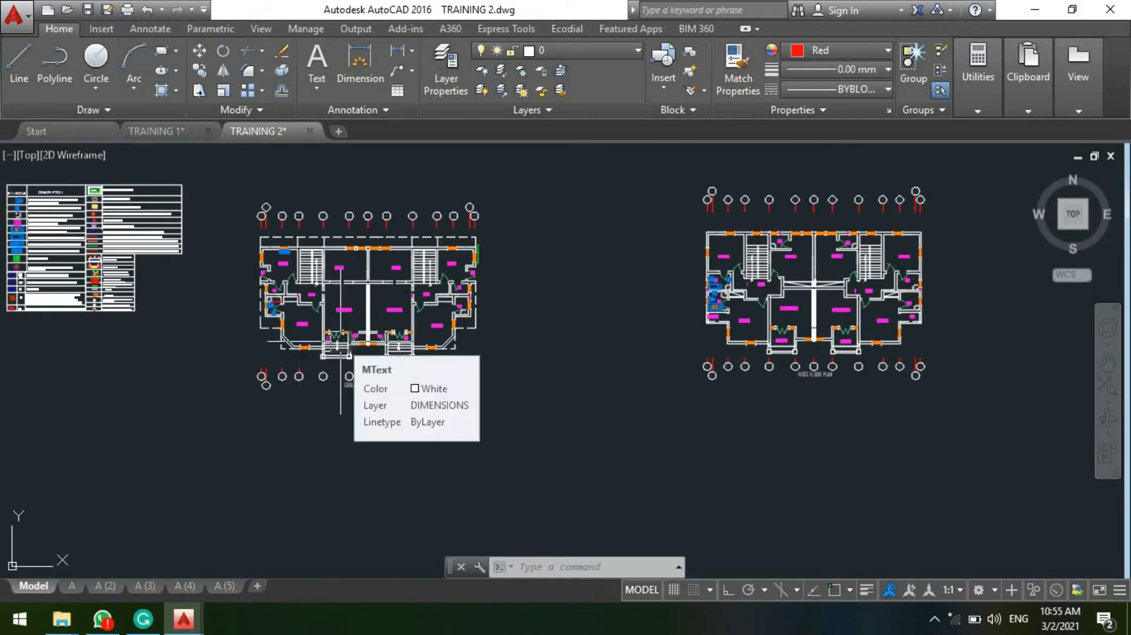
middle_click_drag(311, 297, 389, 325)
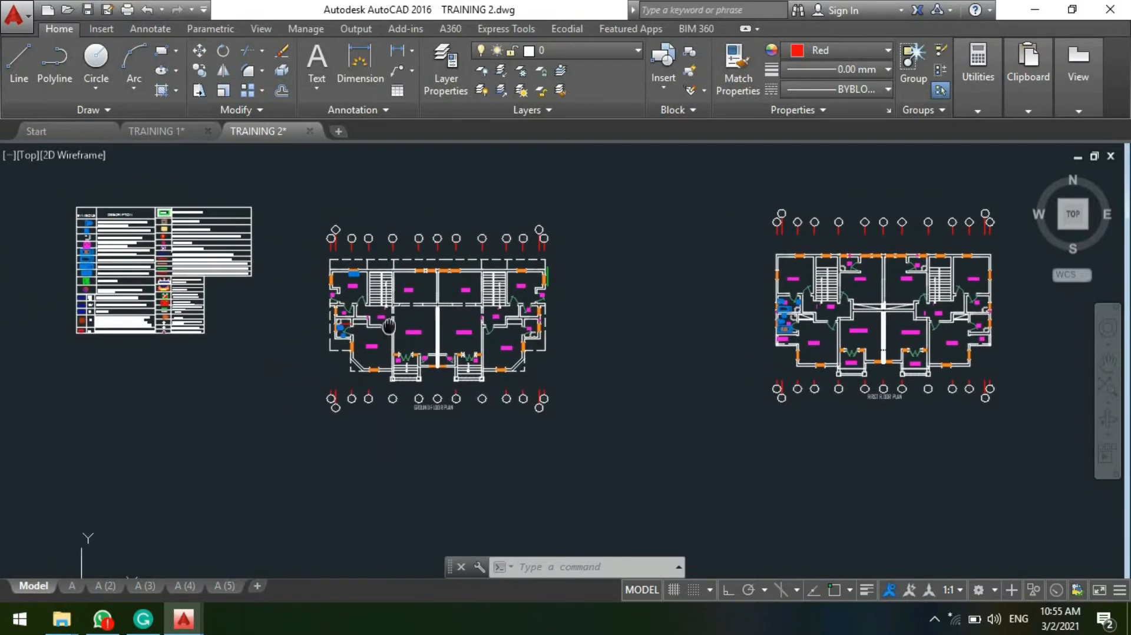